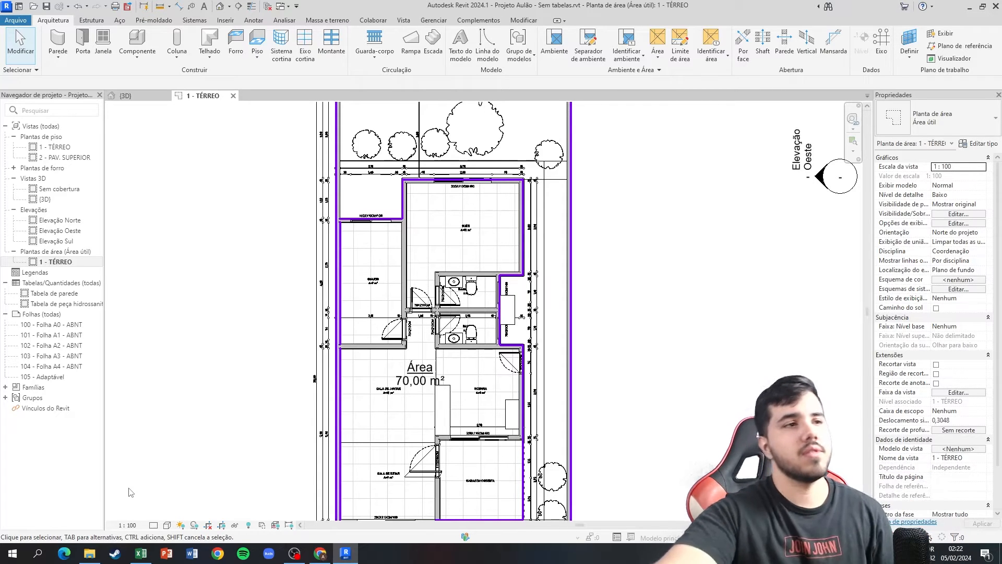
Check the EAP diagram in Lucidchart in Chrome and switch to the Planilha EAP workbook in Excel.
click(320, 554)
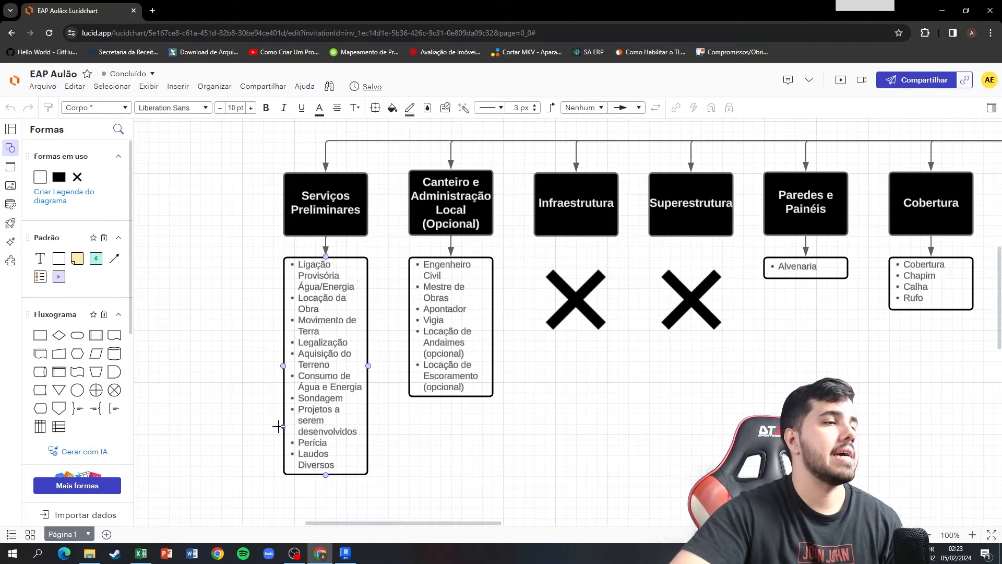
click(141, 554)
Unhide price columns F to H to view them and hide them again.
drag(671, 117, 629, 120)
right_click(629, 119)
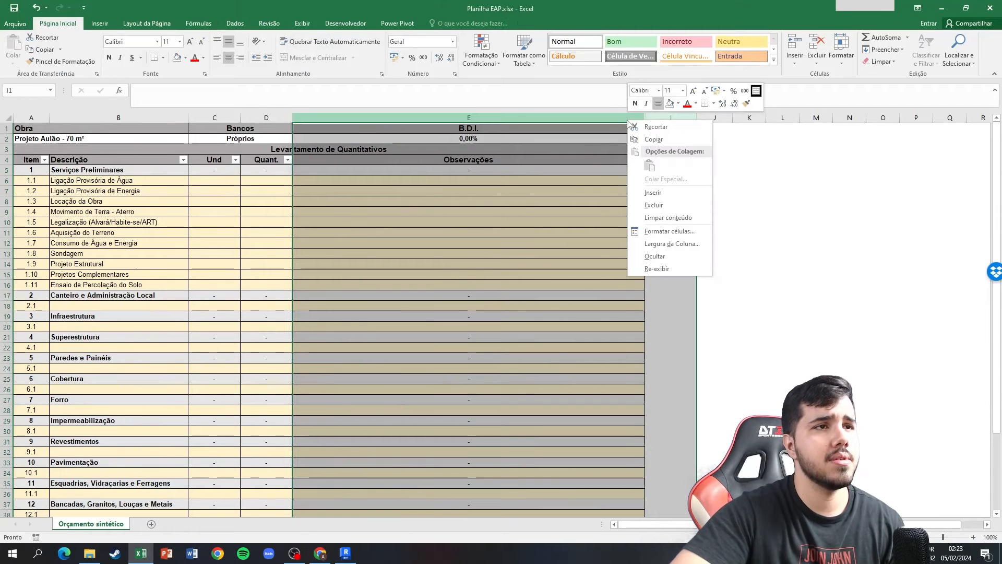
click(656, 269)
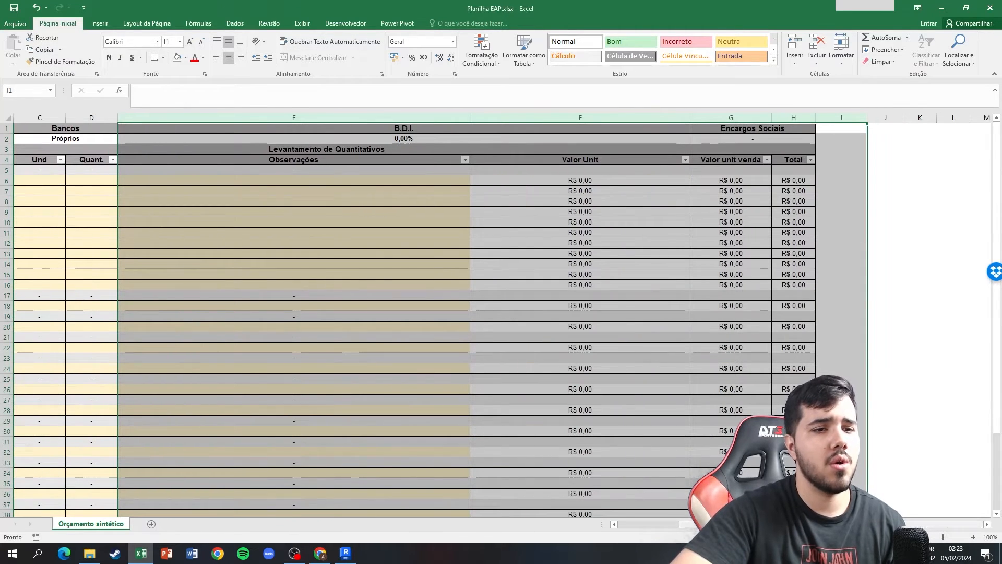
drag(856, 525, 791, 524)
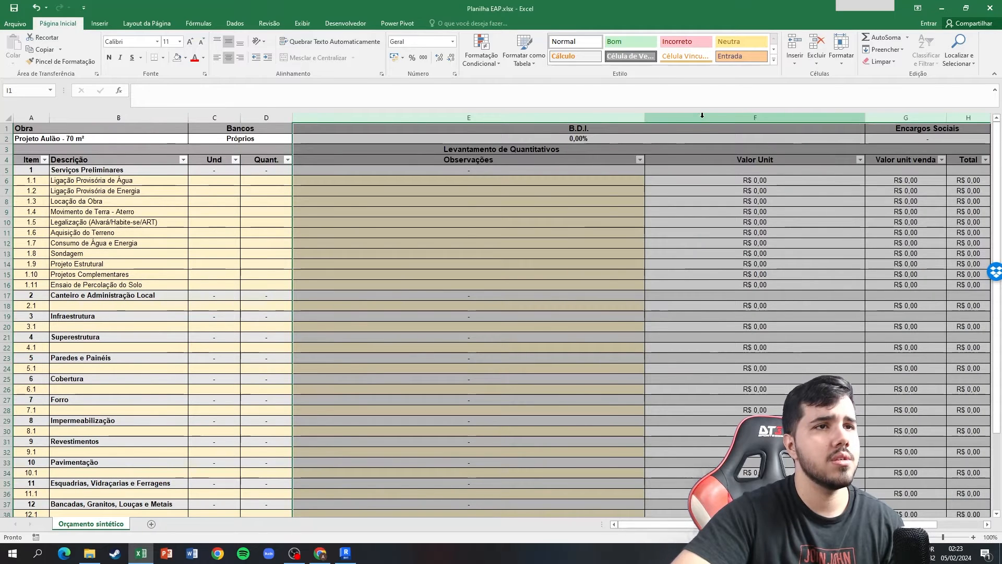
drag(699, 119, 958, 118)
right_click(961, 122)
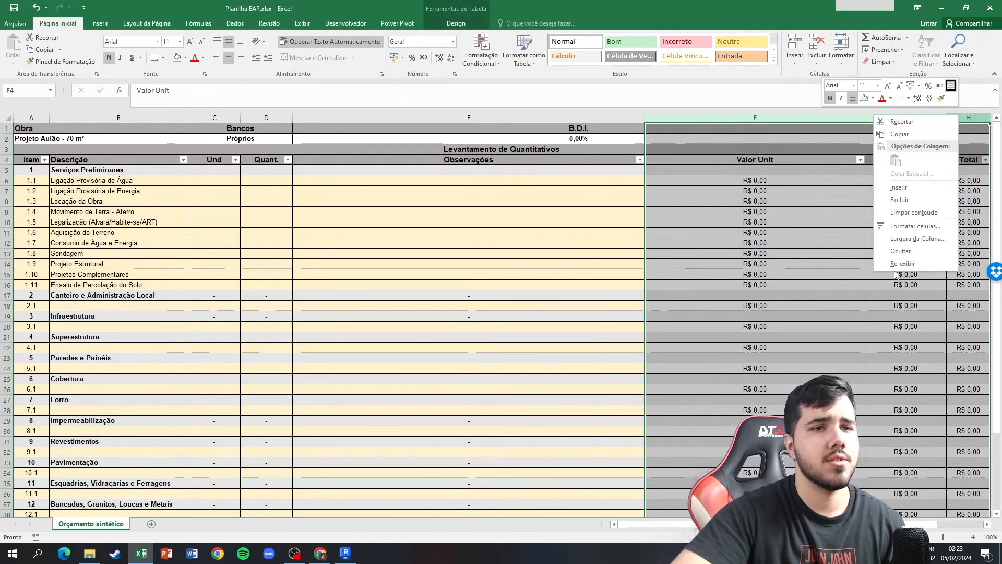
click(900, 250)
click(556, 232)
click(810, 212)
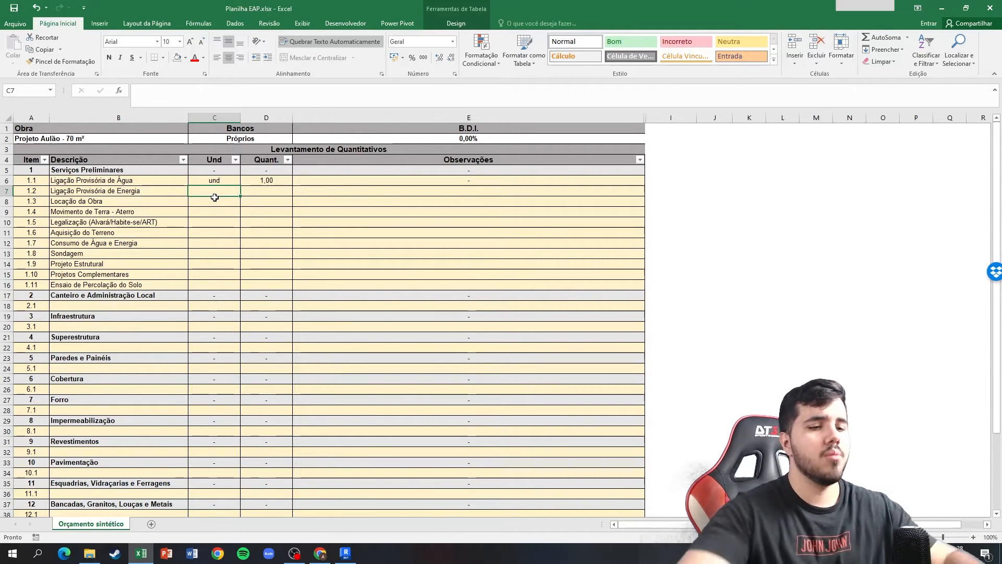
Enter the unit und and quantity 1 for item 1.2, Ligação Provisória de Energia.
text(und1)
key(Tab)
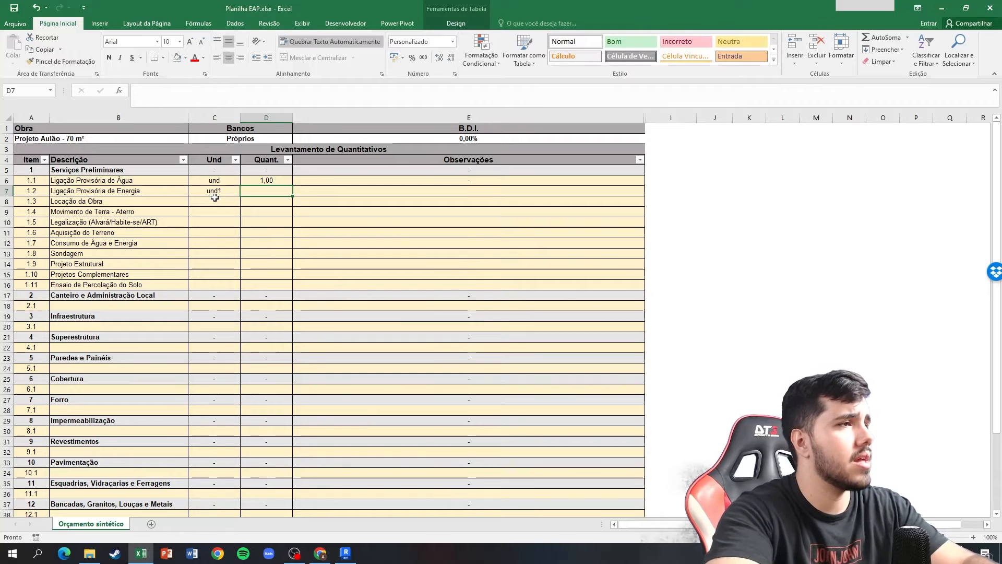
text(1)
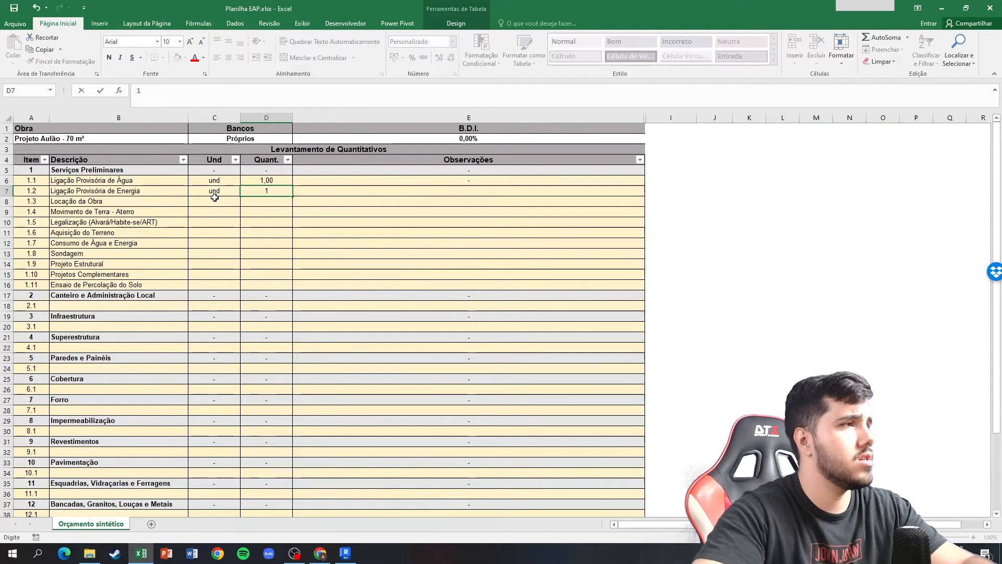
key(Tab)
Enter the observation "Depende da forma como a equipe de construção deseja executar" for item 1.1 and copy it to item 1.2.
key(Up)
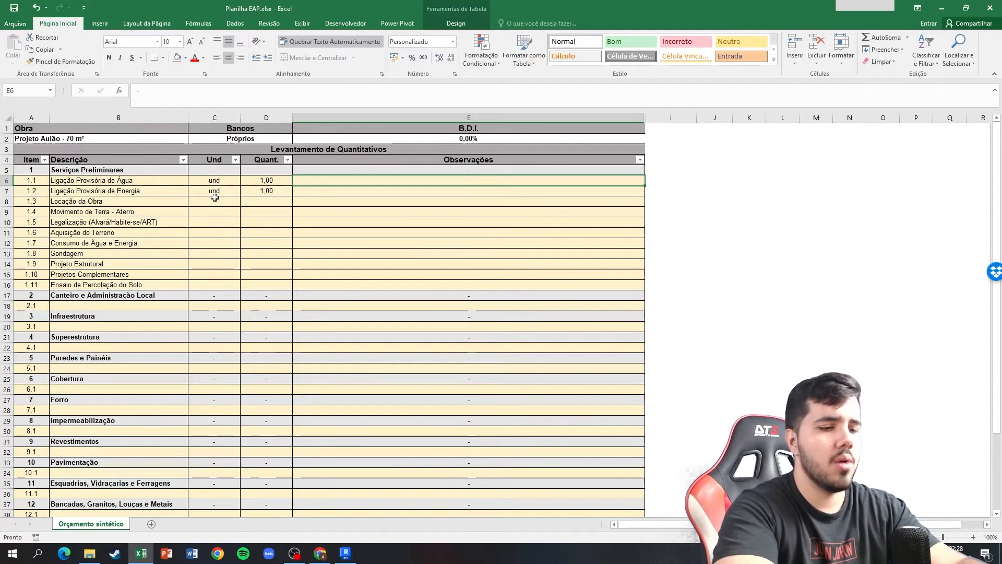
text(Depende d)
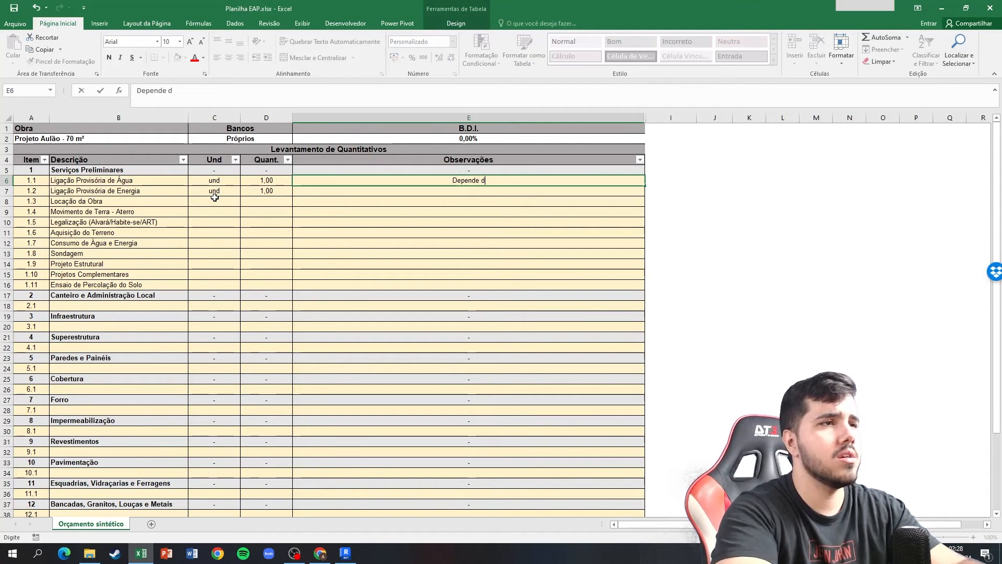
text(a forma como )
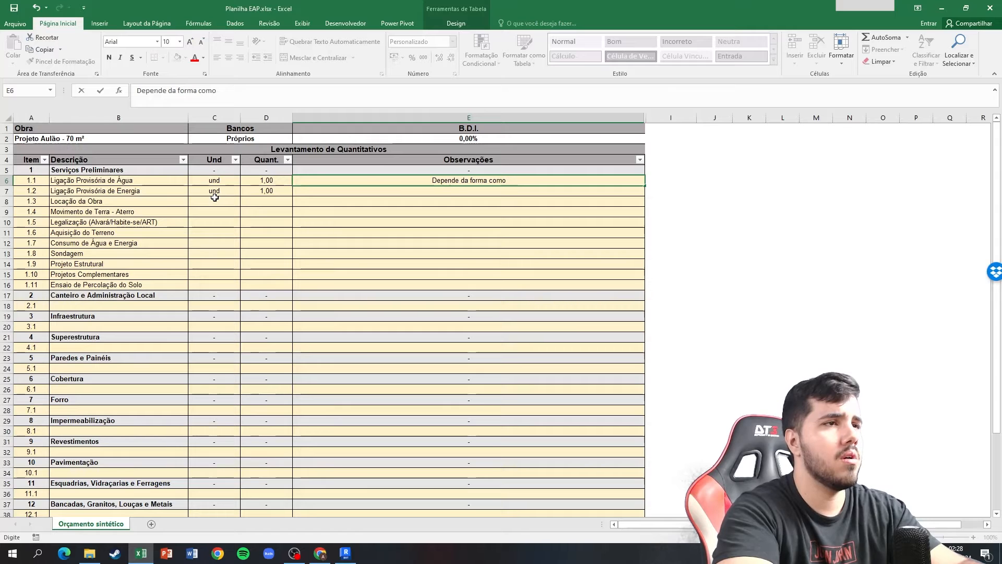
text(a equip)
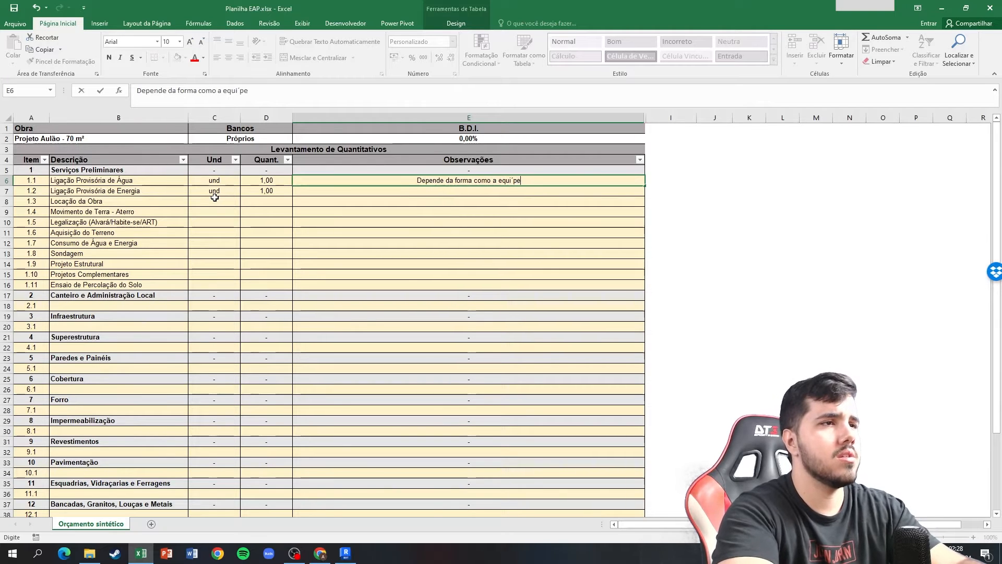
text(e de construção )
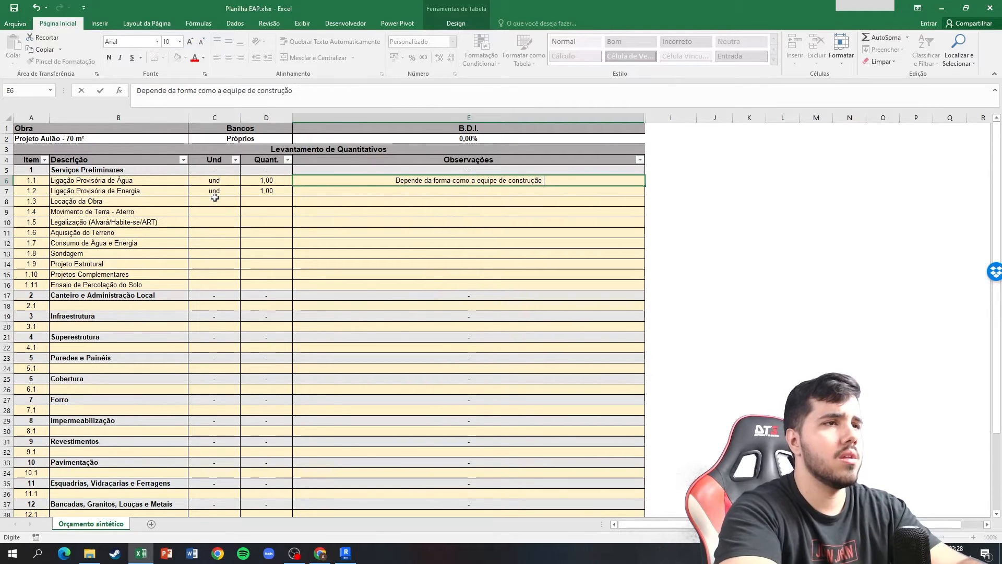
text(deseja executar)
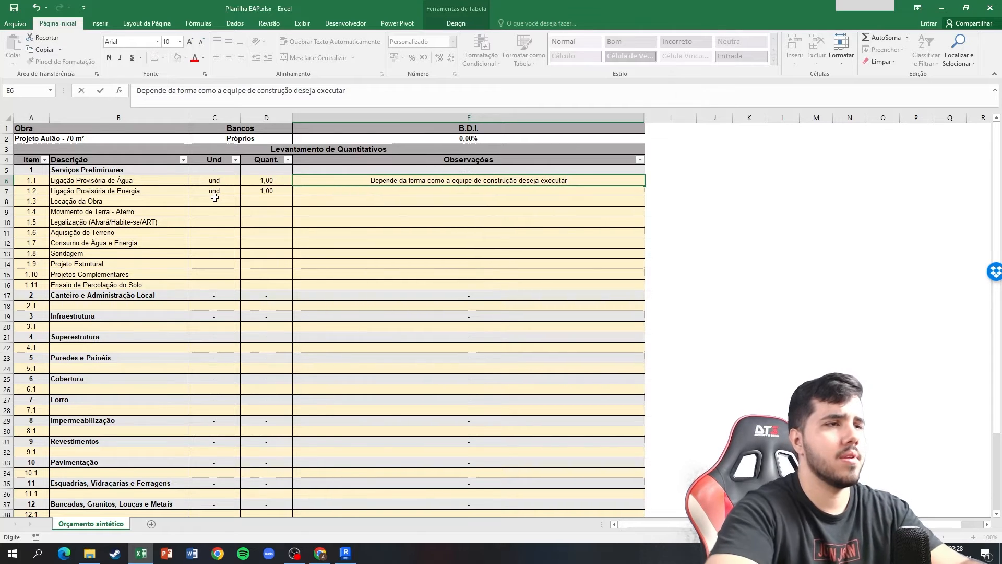
key(Return)
key(ctrl+c)
key(Down)
key(ctrl+v)
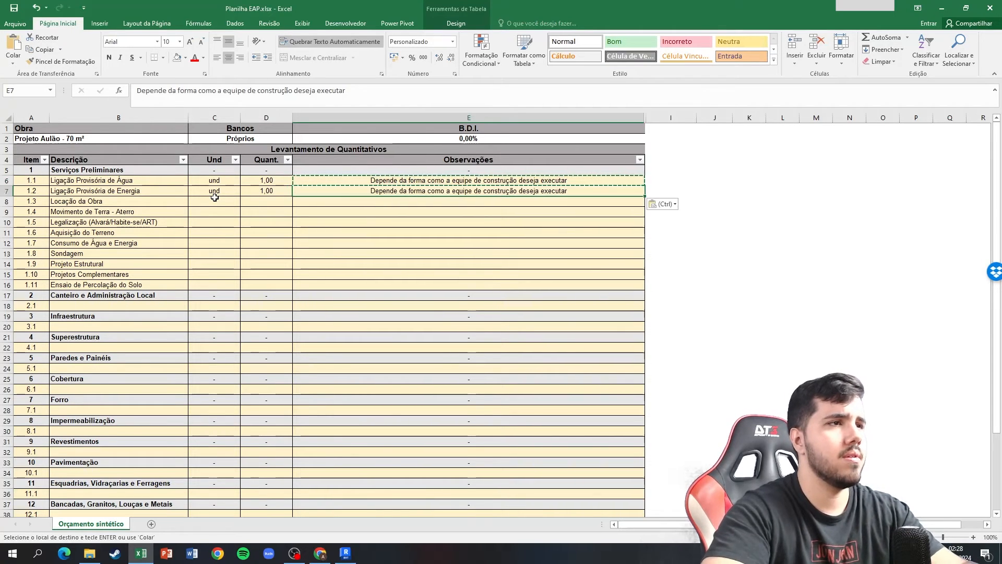
Fill in item 1.3, Locação da Obra, with unit m², quantity 70 and "-" as the observation.
key(Tab)
key(Tab)
key(Tab)
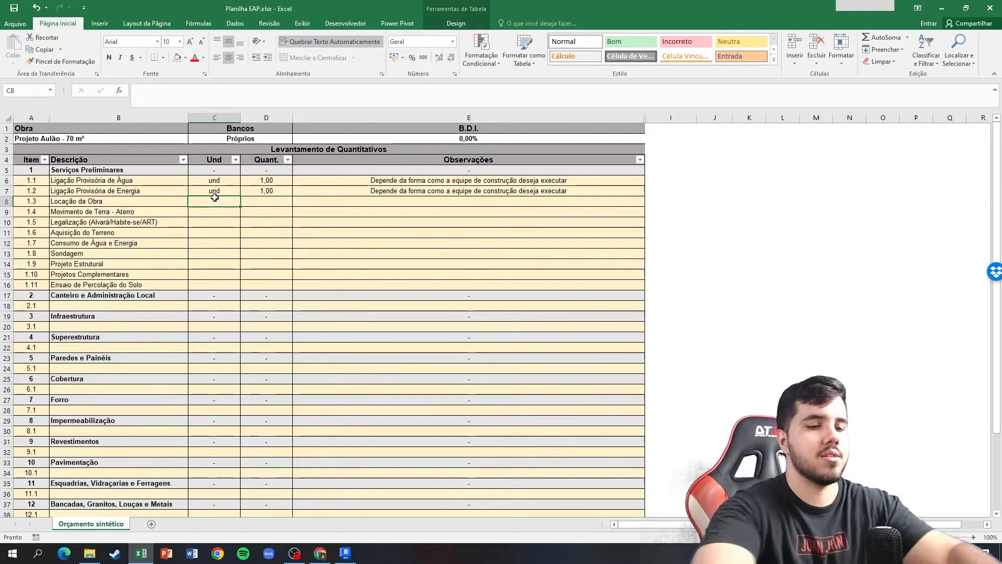
text(m²)
key(Tab)
text(70)
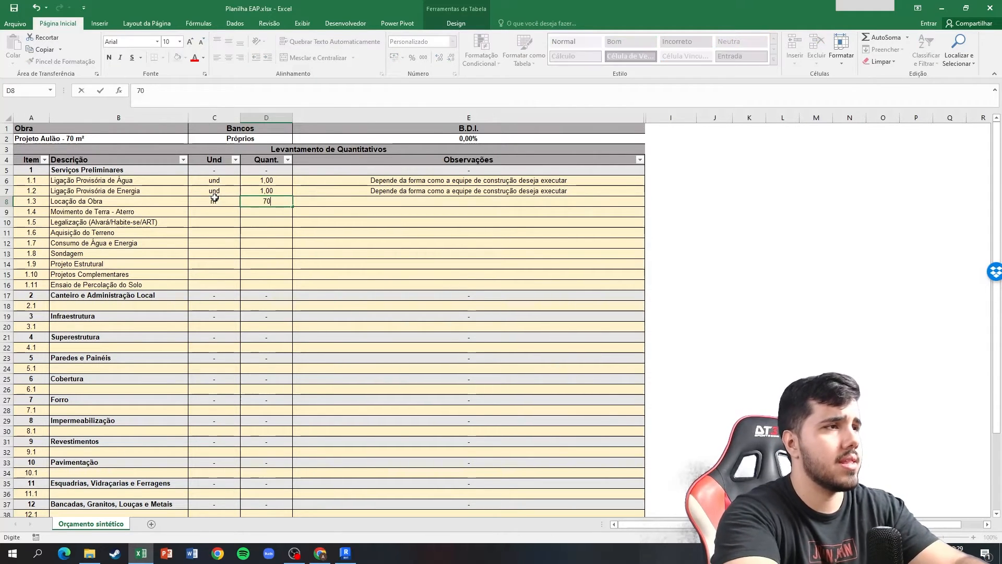
key(Tab)
text(-)
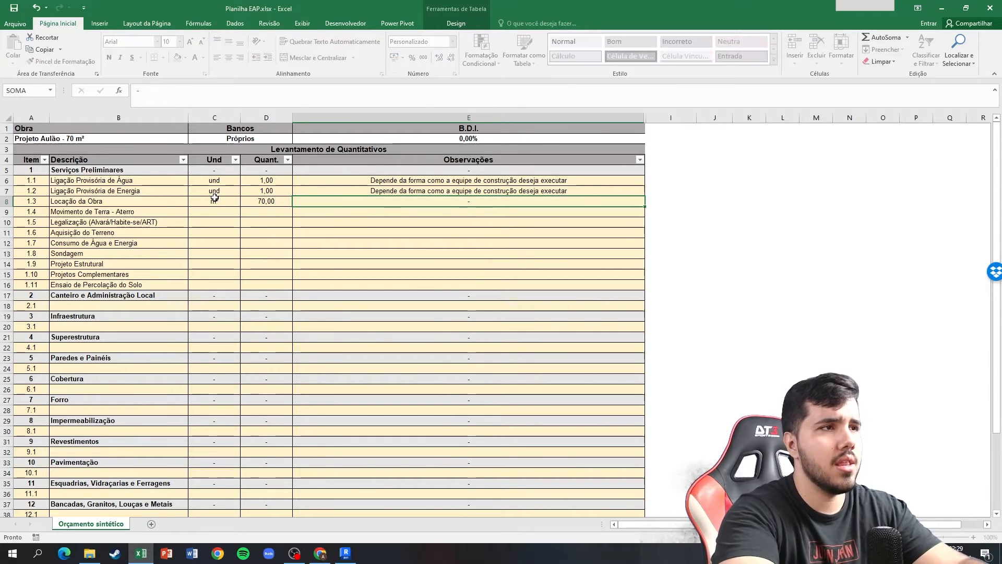
key(Return)
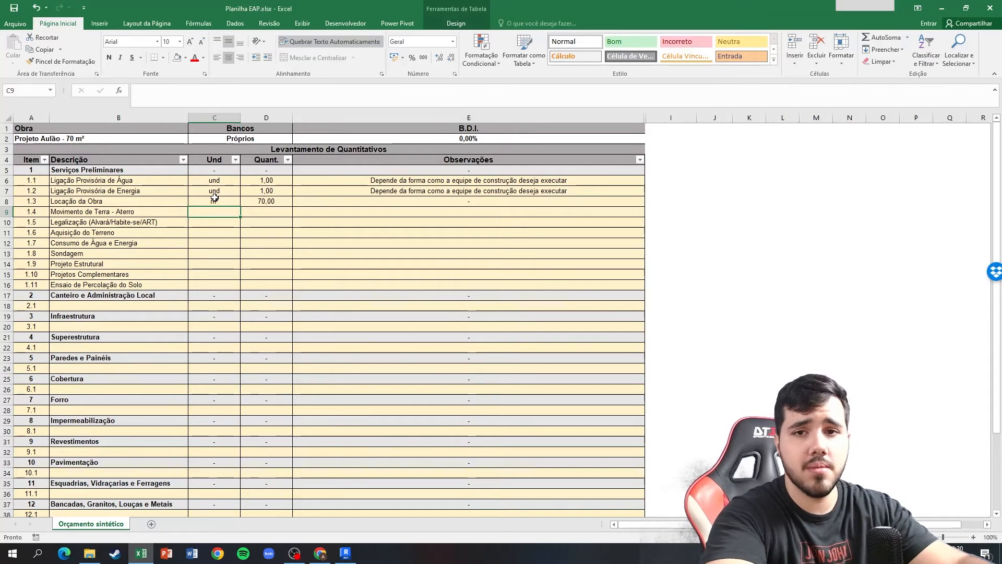
Enter the quantity formula =0,50*70 and the unit m³ for item 1.4, Movimento de Terra - Aterro.
key(Right)
text(=)
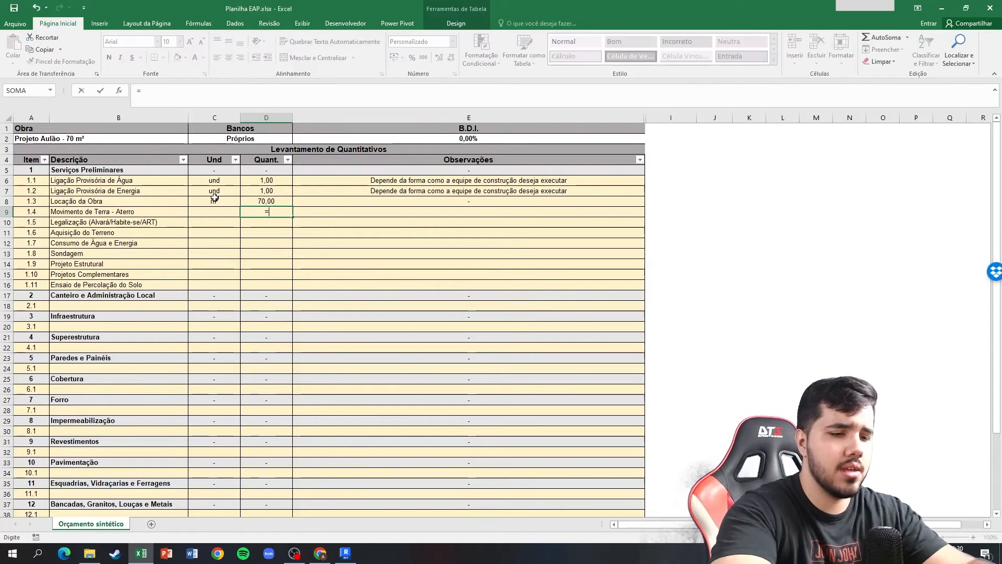
text(0,50)
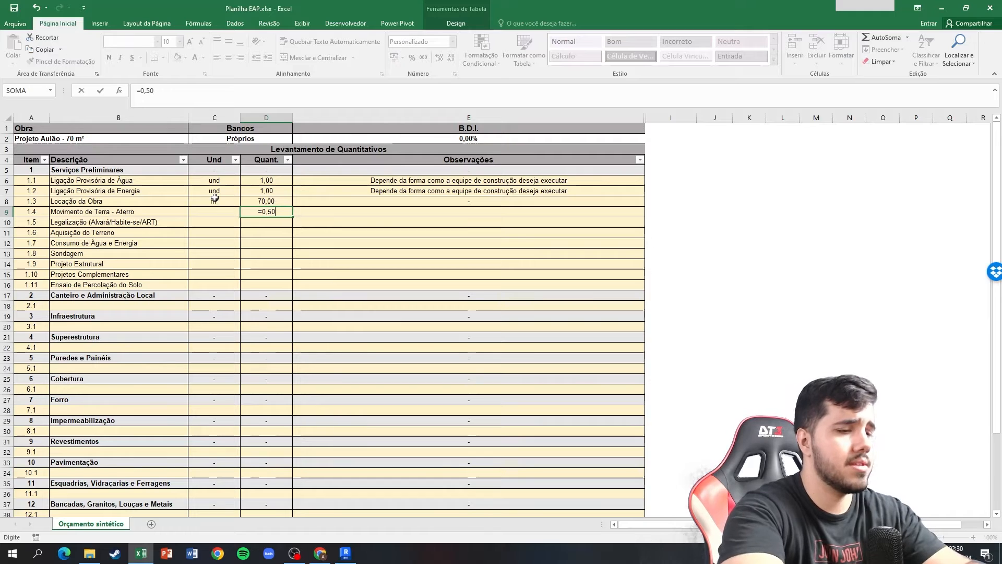
text(*70)
key(Return)
key(Left)
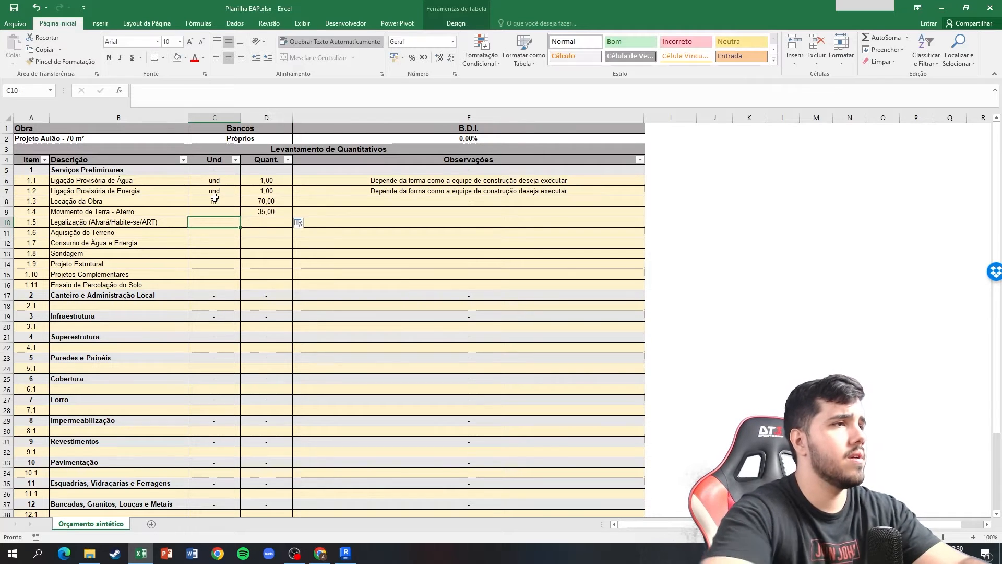
key(Up)
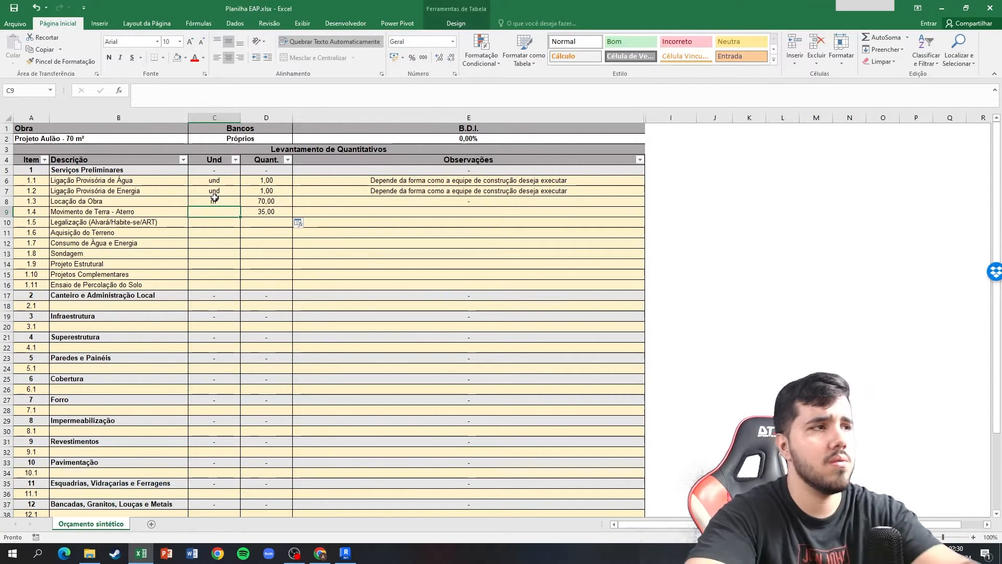
text(m²)
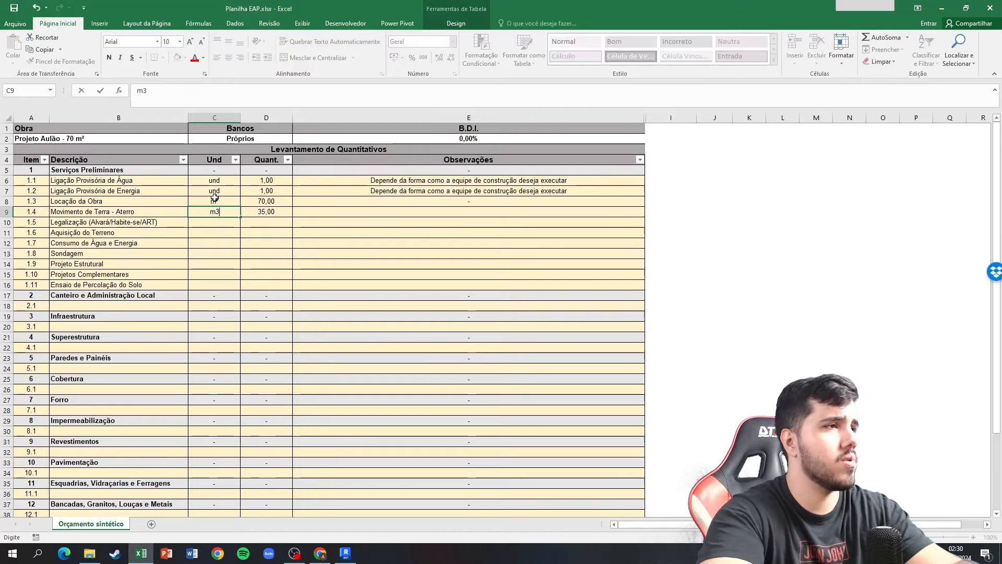
key(Right)
key(Right)
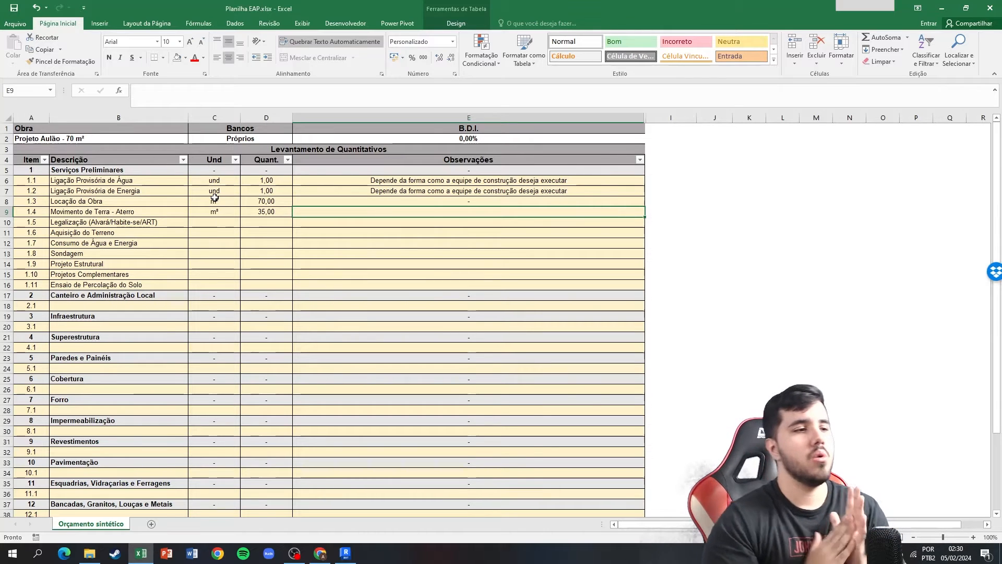
Switch to Revit and open the 3D view of the house.
click(342, 555)
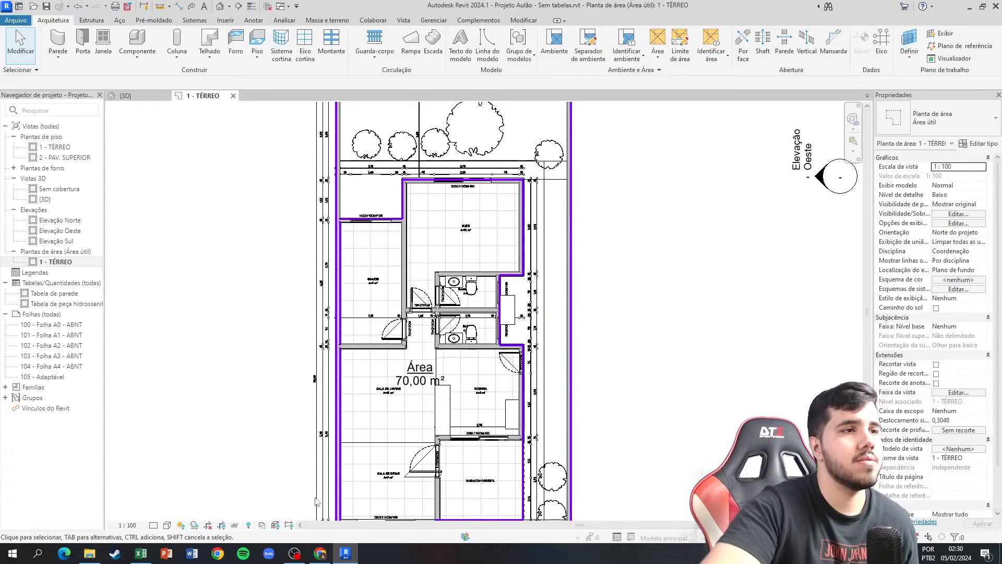
double_click(45, 200)
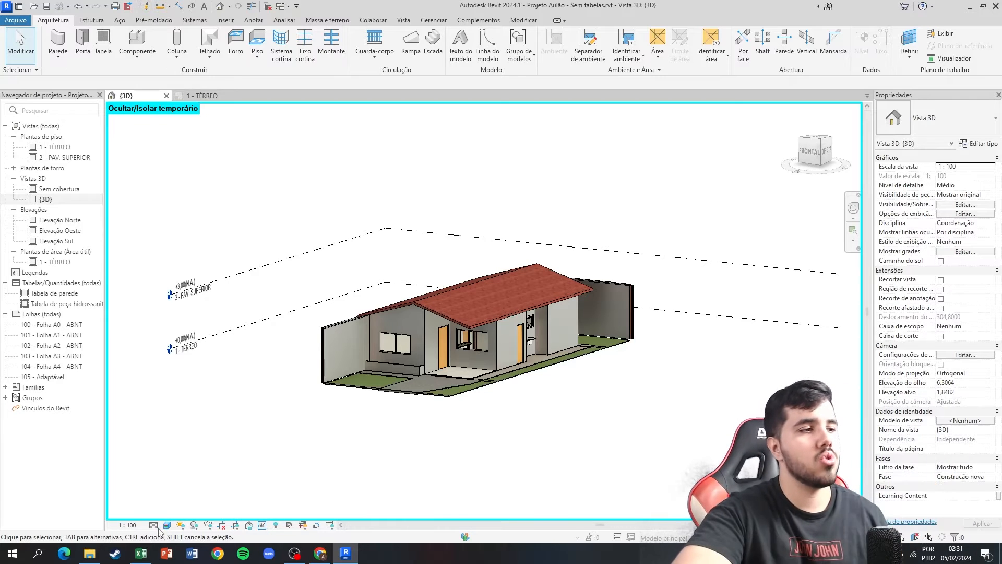
Return to the Excel budget sheet and enter "h=50 cm" as the observation for item 1.4, Movimento de Terra - Aterro.
click(146, 555)
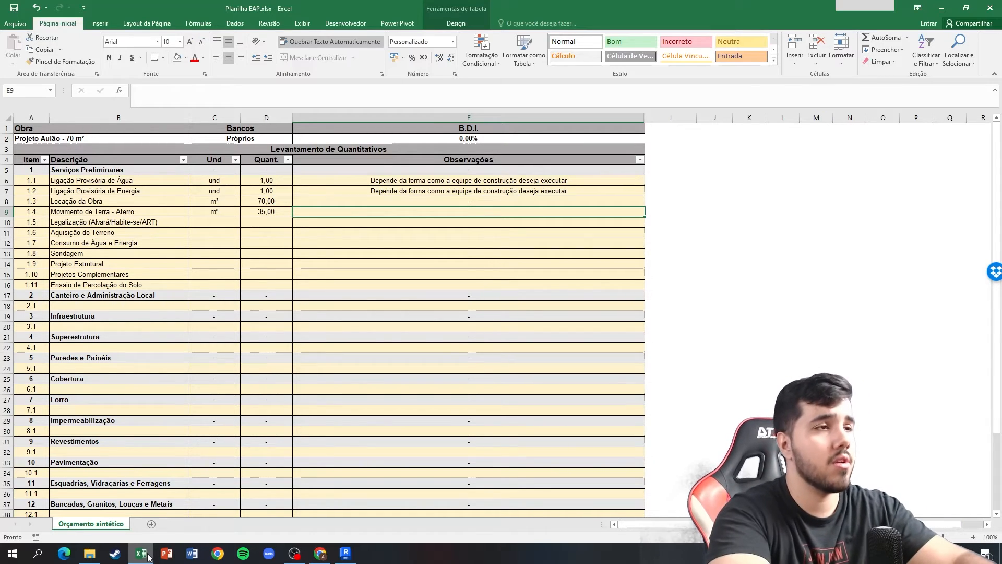
text(h=)
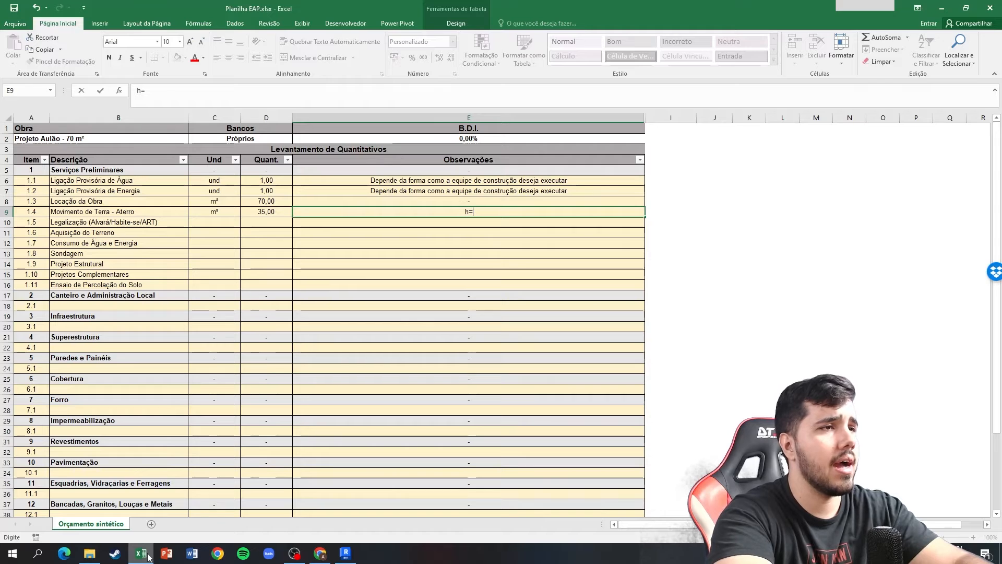
text(50 )
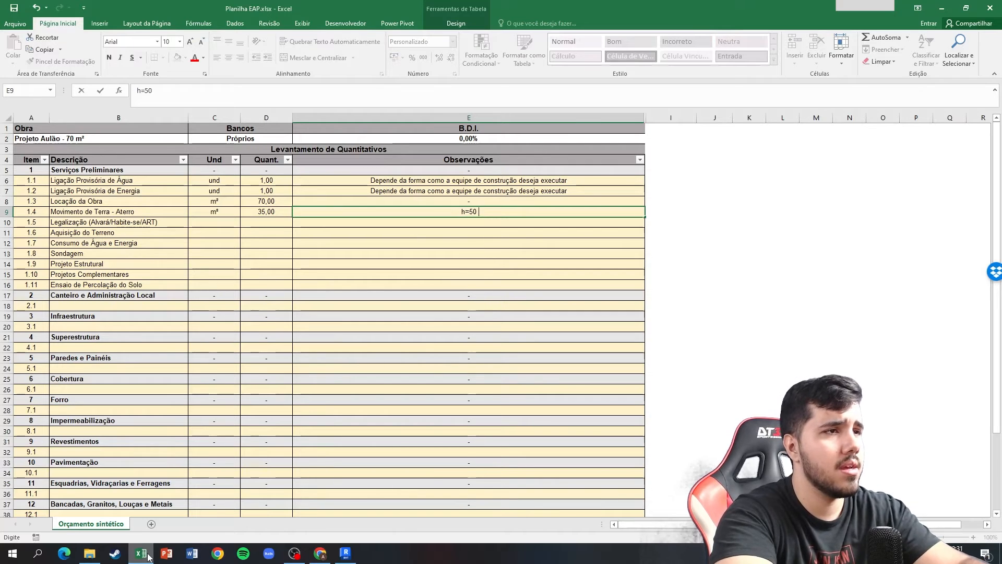
text(cm)
key(Return)
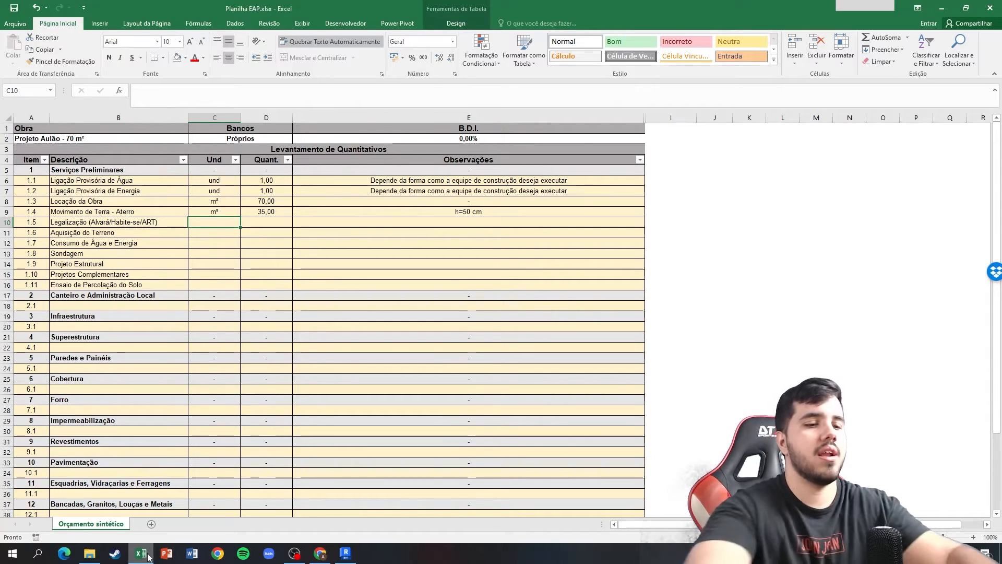
Fill in item 1.5, Legalização (Alvará/Habite-se/ART), with unit vb, quantity 1 and the observation "Serviço terceirizado com despachante".
text(vb)
key(Tab)
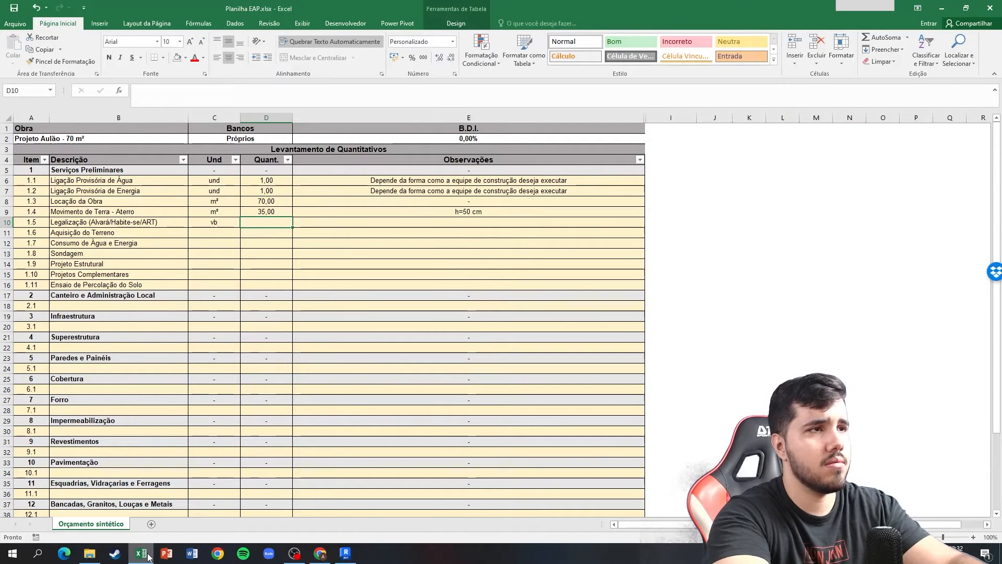
text(1)
key(Tab)
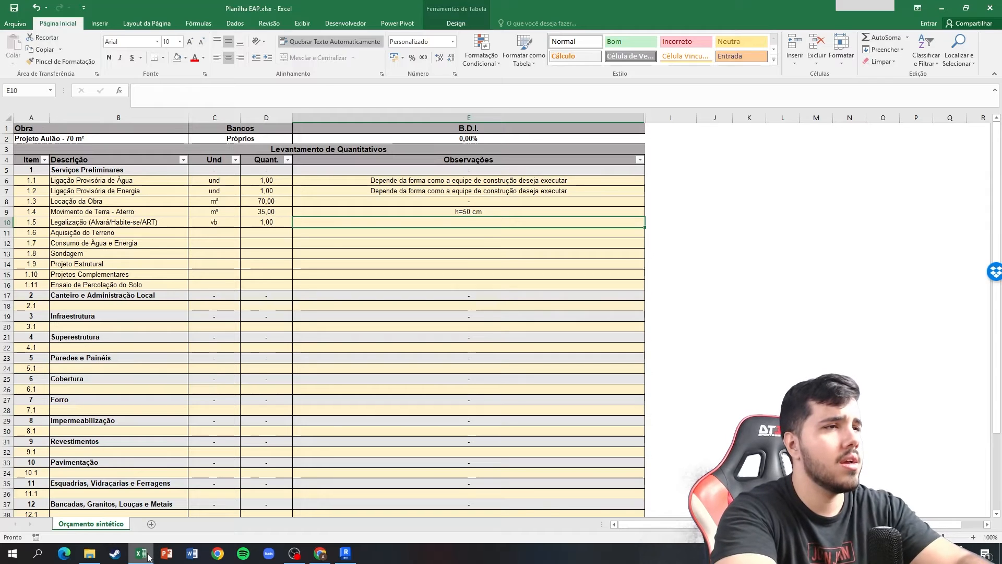
text(Serviço terceir)
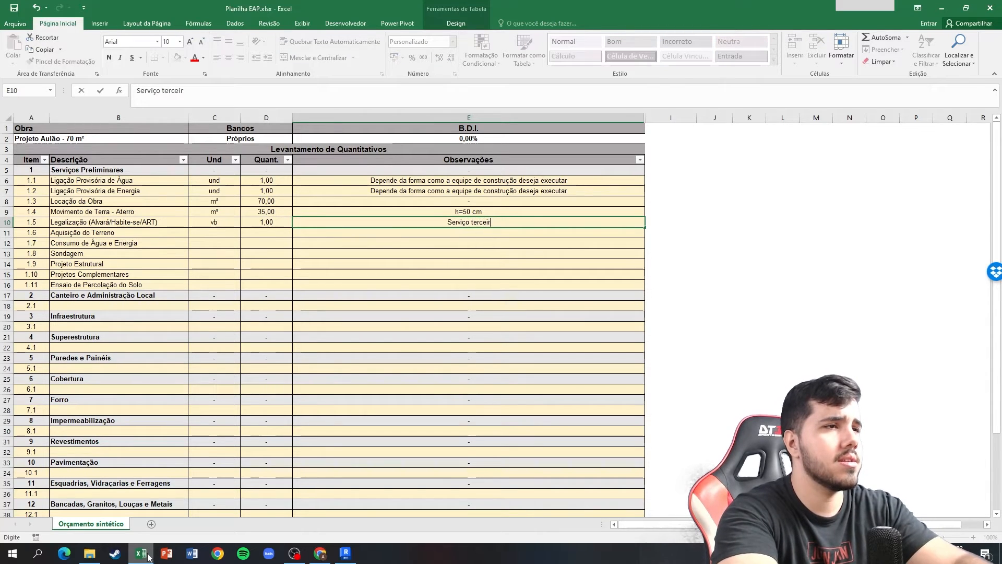
text(izado com)
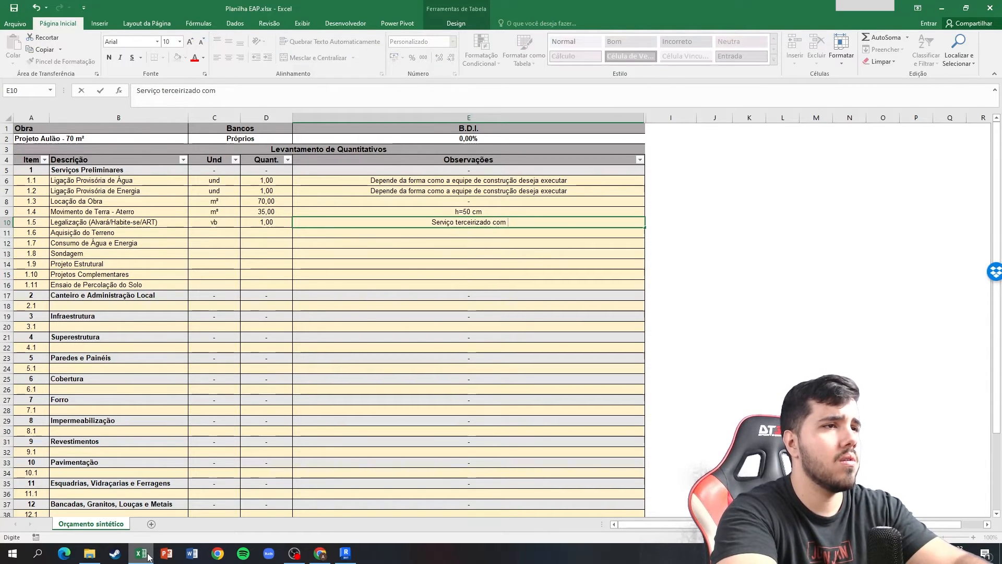
text( despachante)
key(Return)
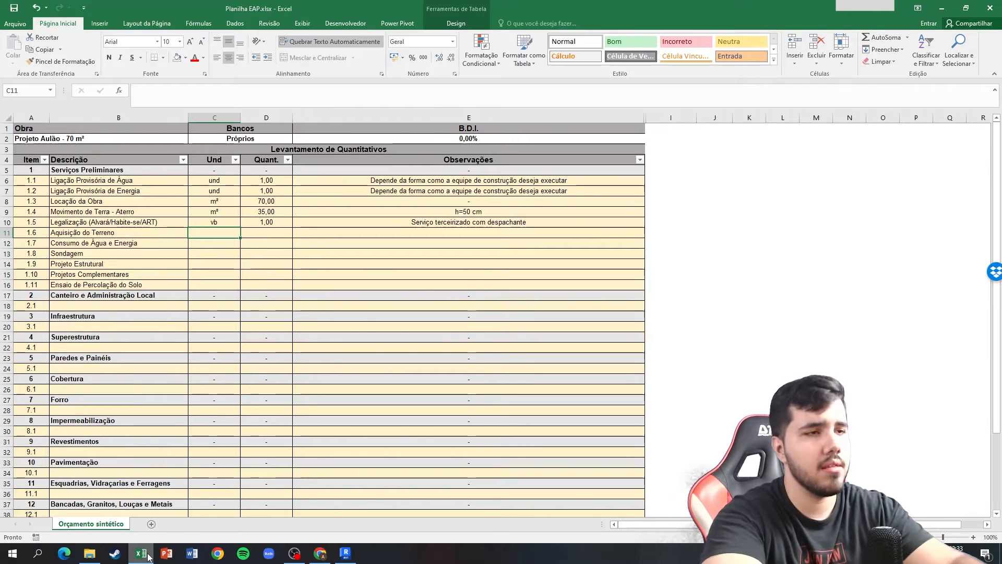
Fill in item 1.6, Aquisição do Terreno, with unit vb, quantity 1 and the observation "Depende do valor negociado pelo terreno".
text(vb)
key(Tab)
text(1)
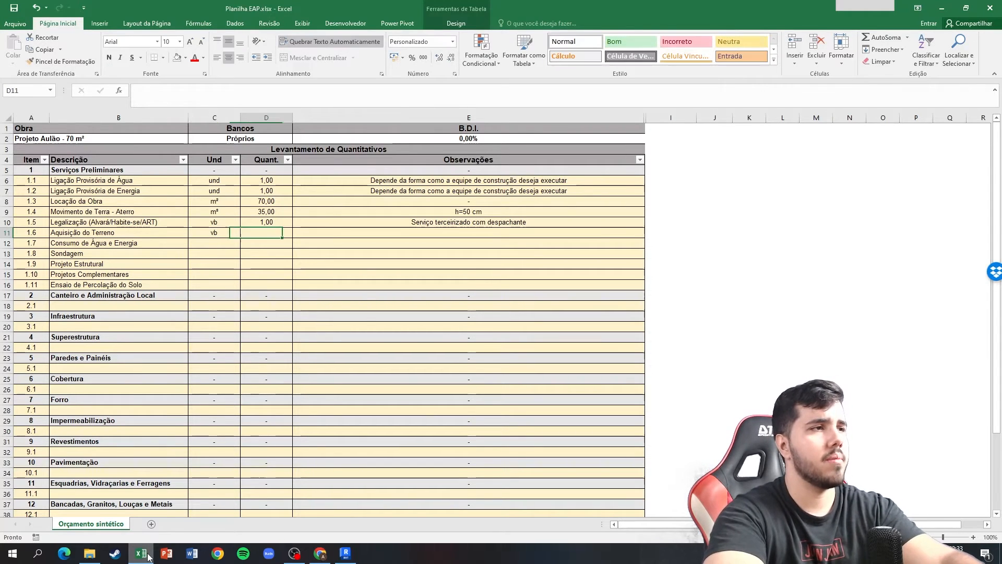
key(Tab)
text(Depende do valor neg)
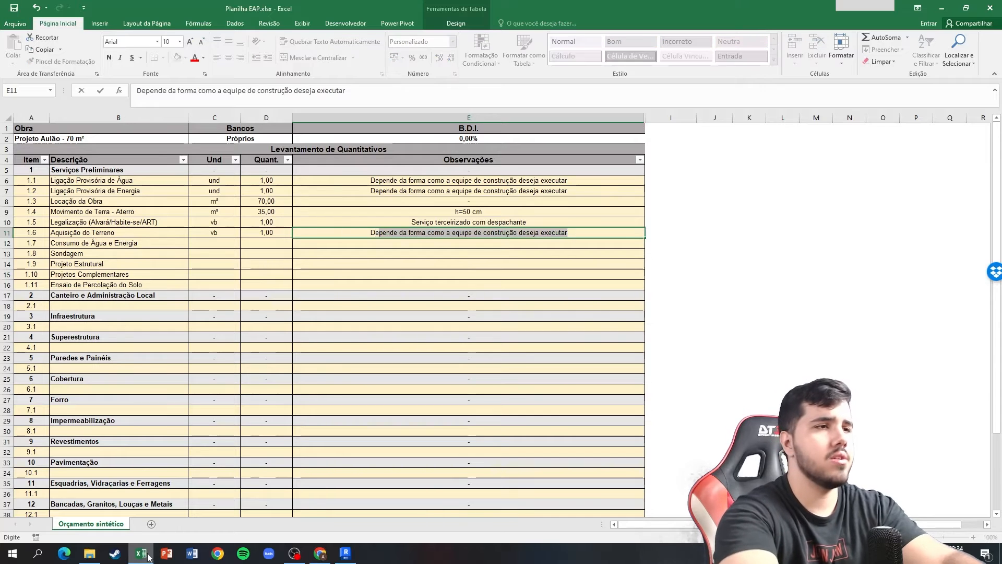
text(ociado pelo terreno)
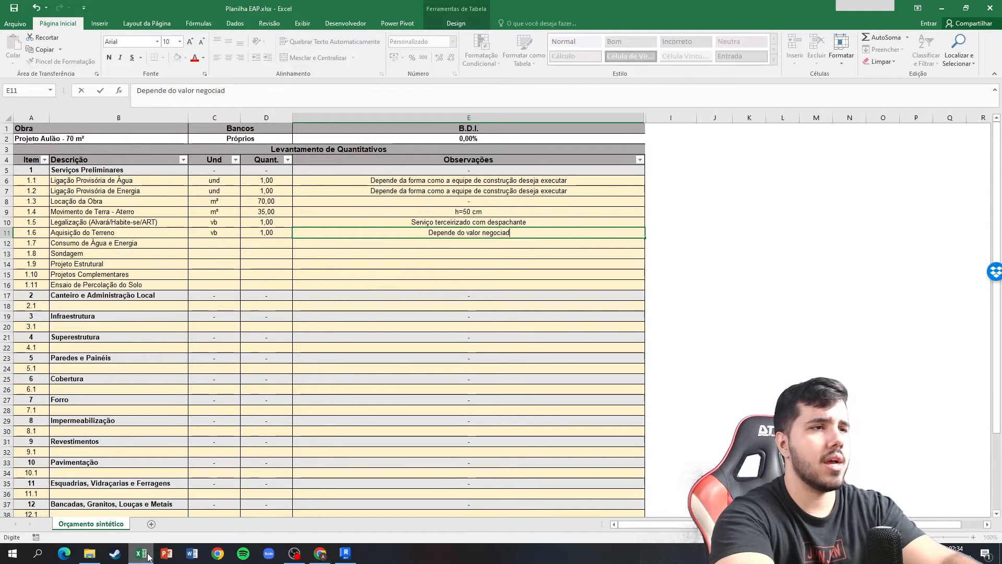
key(Return)
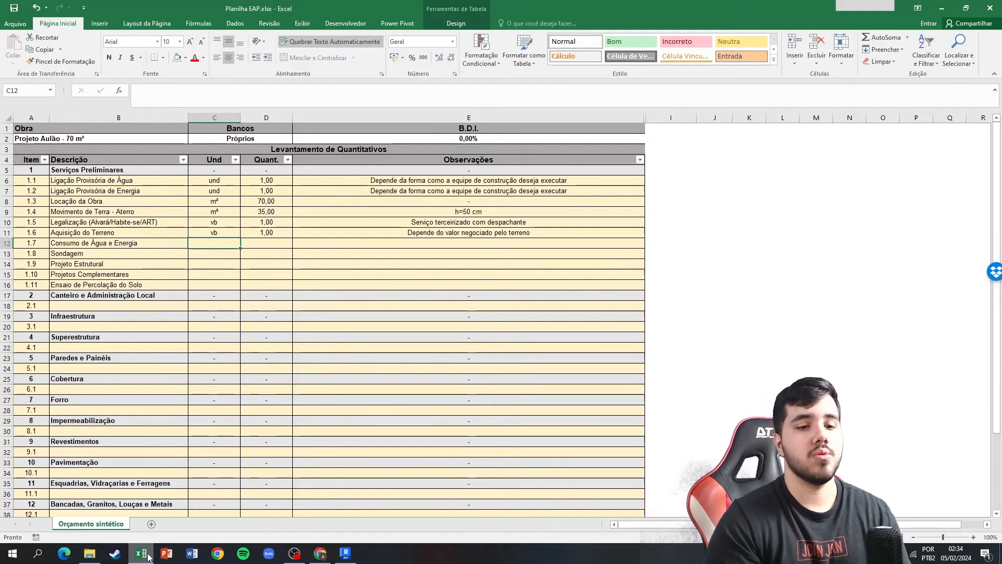
Fill in item 1.7, Consumo de Água e Energia, with unit mês, quantity 4 and the observation "Condizente com o prazo de construção".
text(mês)
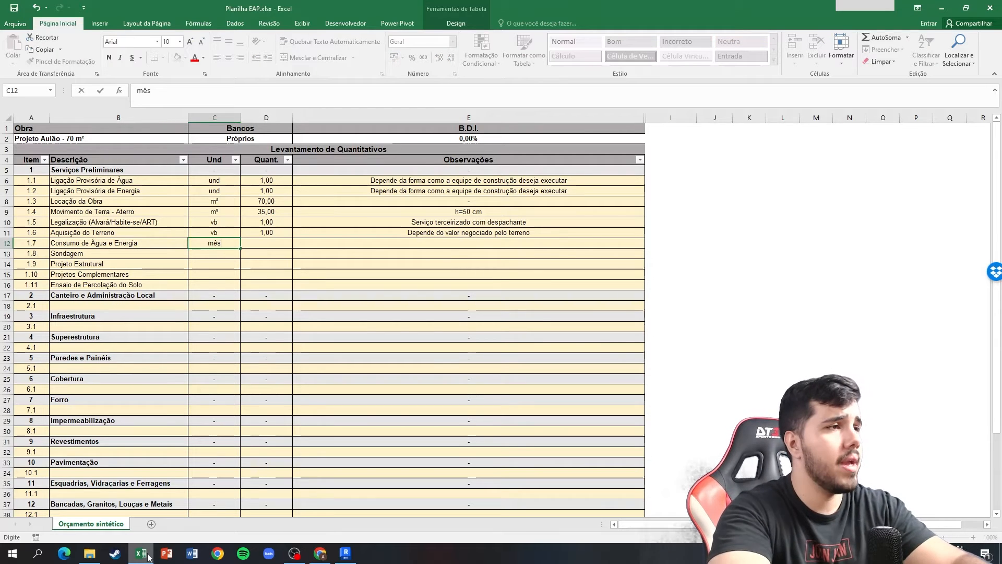
key(Tab)
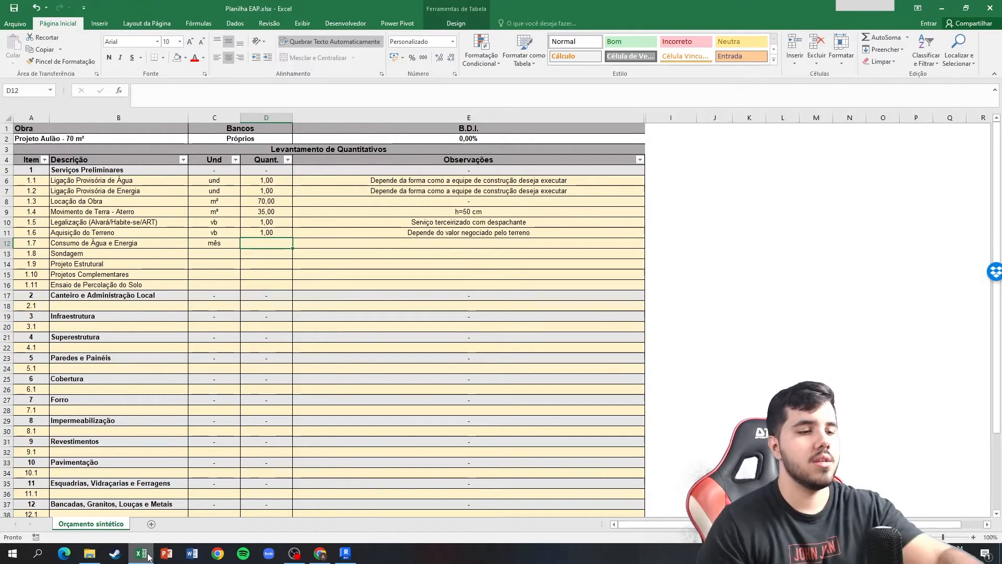
text(4)
key(Tab)
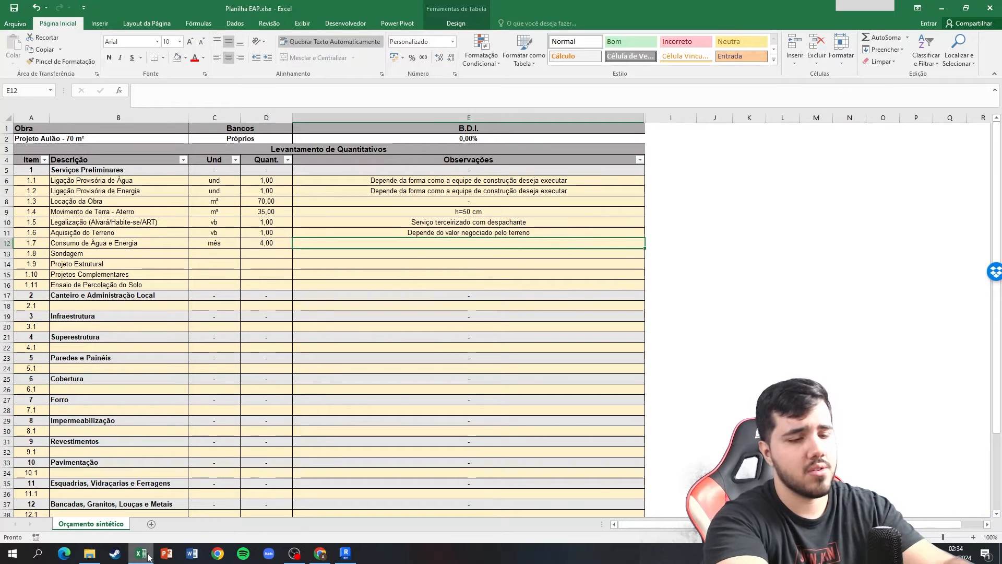
text(Condizente )
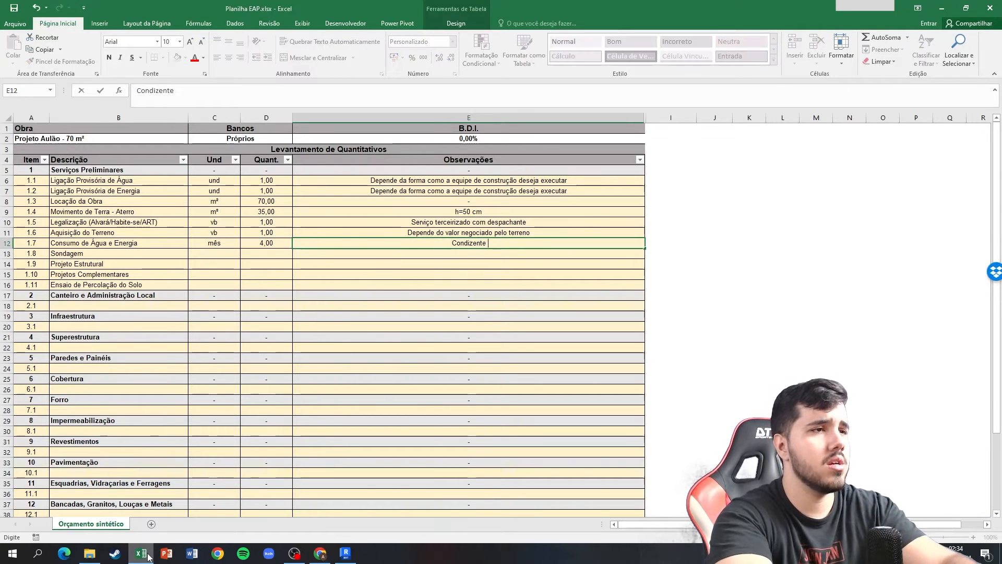
text(com o prazo de construção)
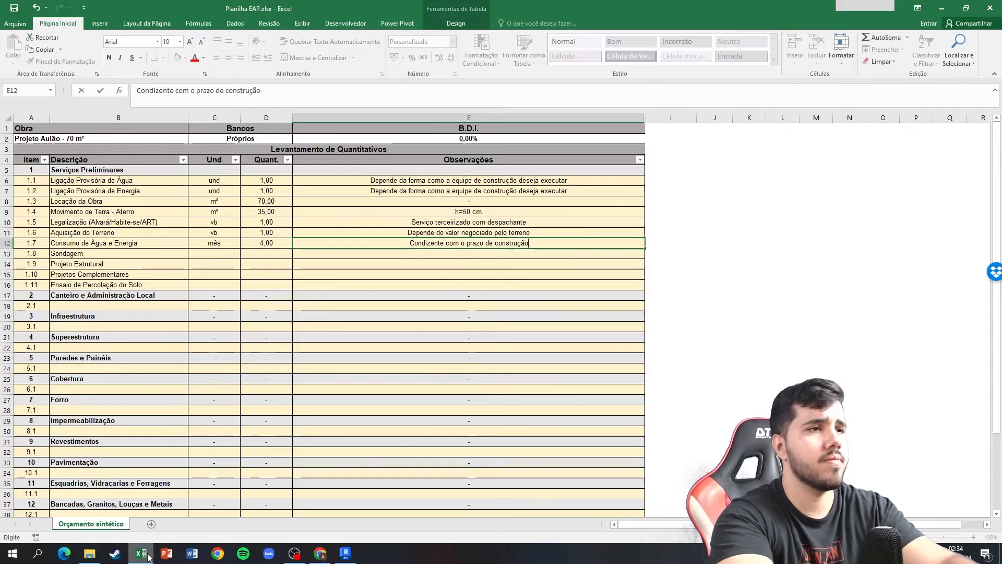
key(Return)
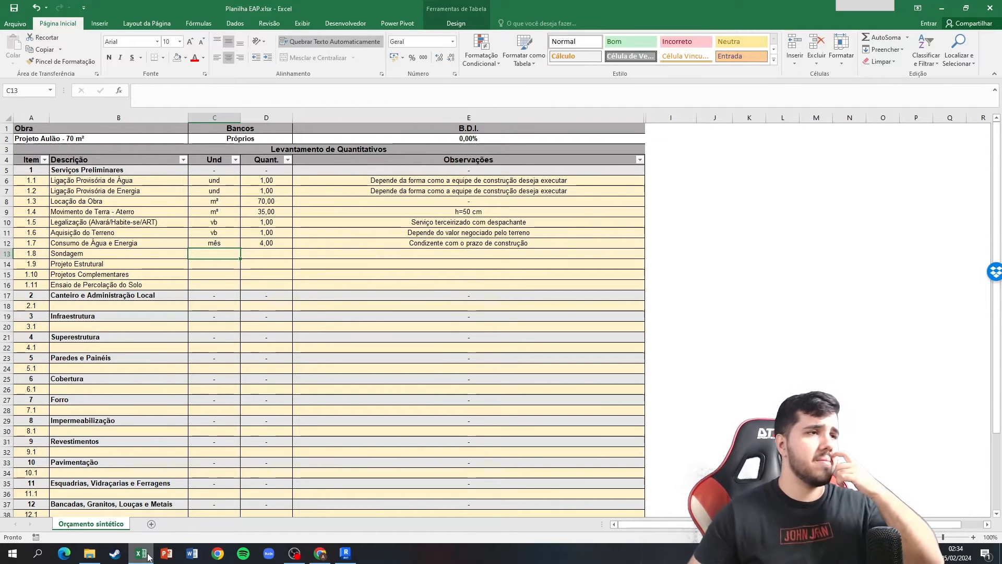
Enter the unit und for items 1.8 Sondagem, 1.9 Projeto Estrutural and 1.10 Projetos Complementares.
text(und)
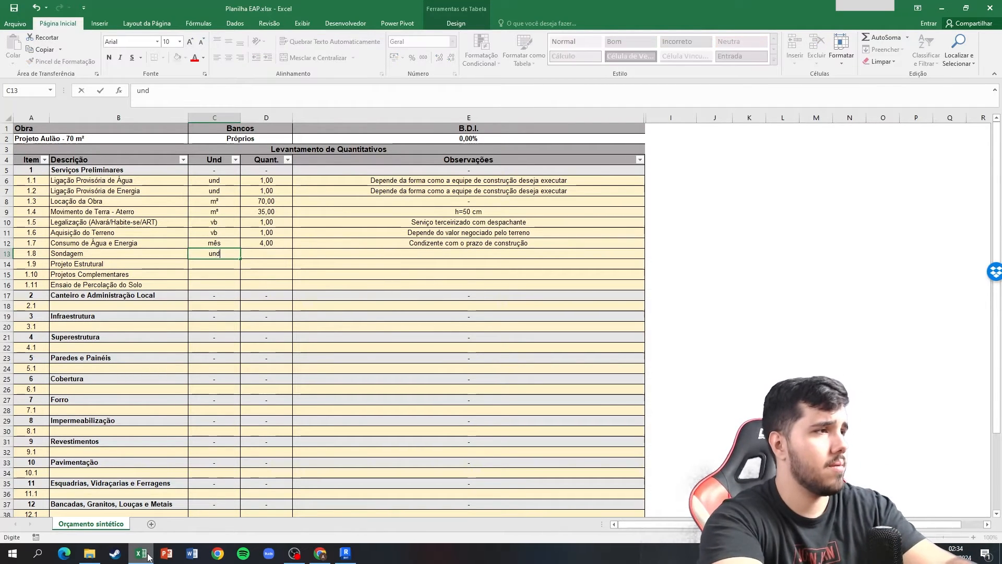
key(Return)
text(und)
key(Return)
text(und)
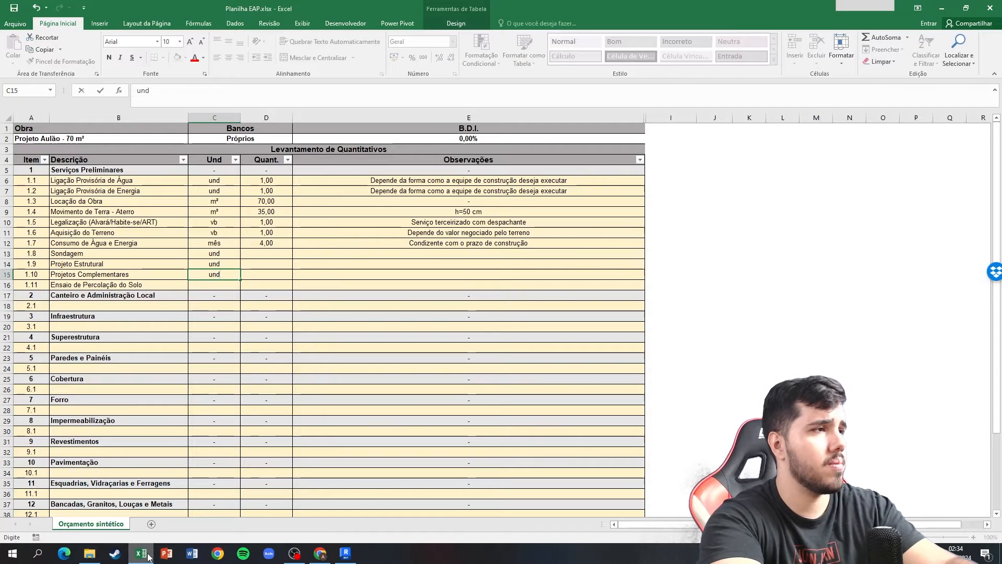
key(Tab)
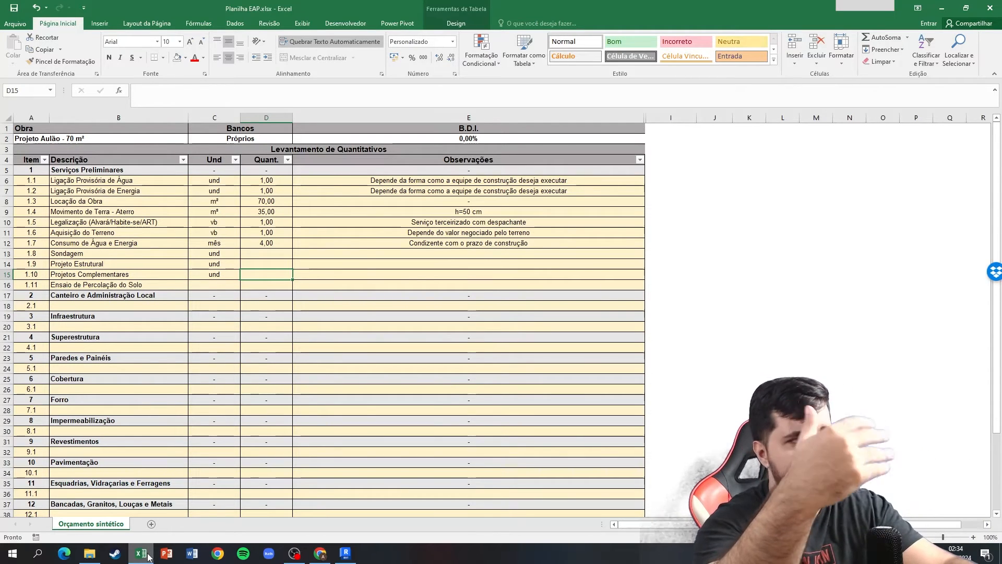
Change the description of item 1.10 to "Projetos de instalações".
double_click(117, 274)
double_click(117, 274)
text(de )
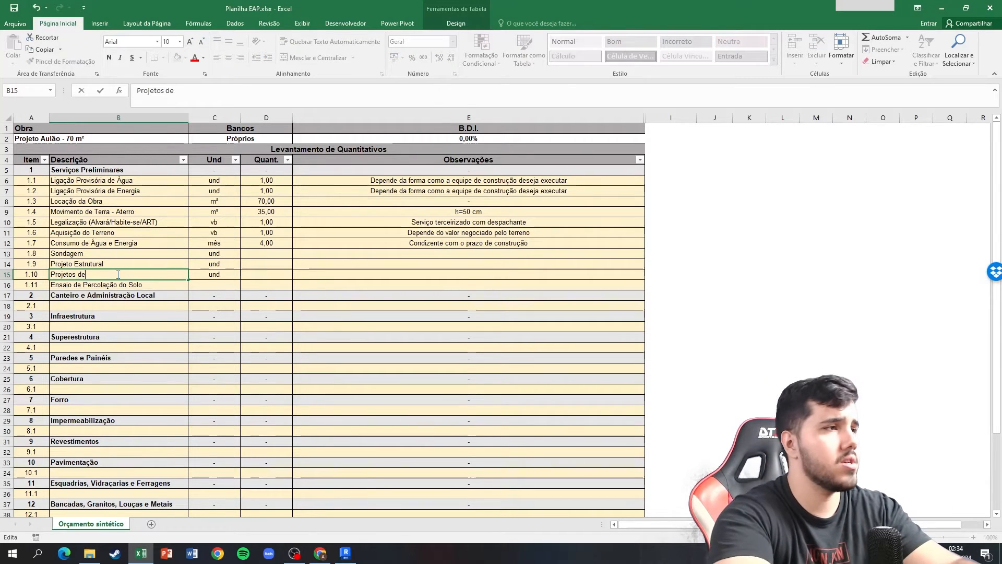
text(instalações)
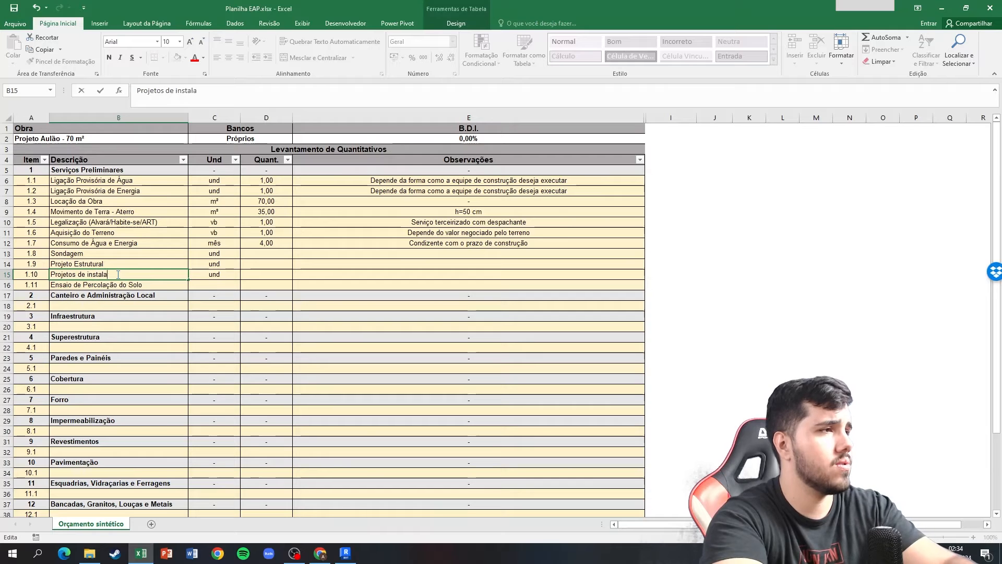
key(Tab)
Set the quantity of item 1.8, Sondagem, to 1.
key(Right)
key(Up)
key(Up)
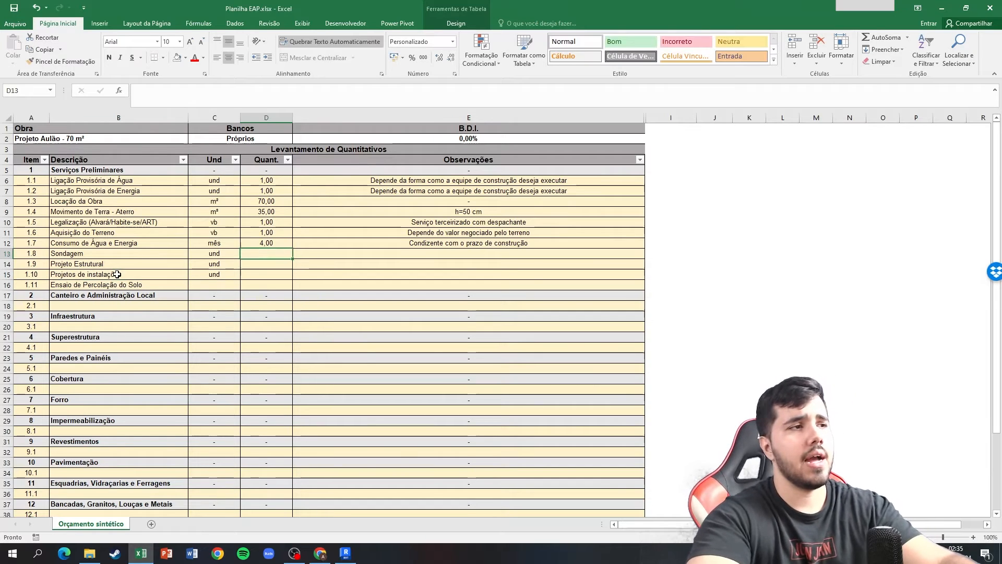
text(1)
key(Return)
text(1)
key(Return)
text(1)
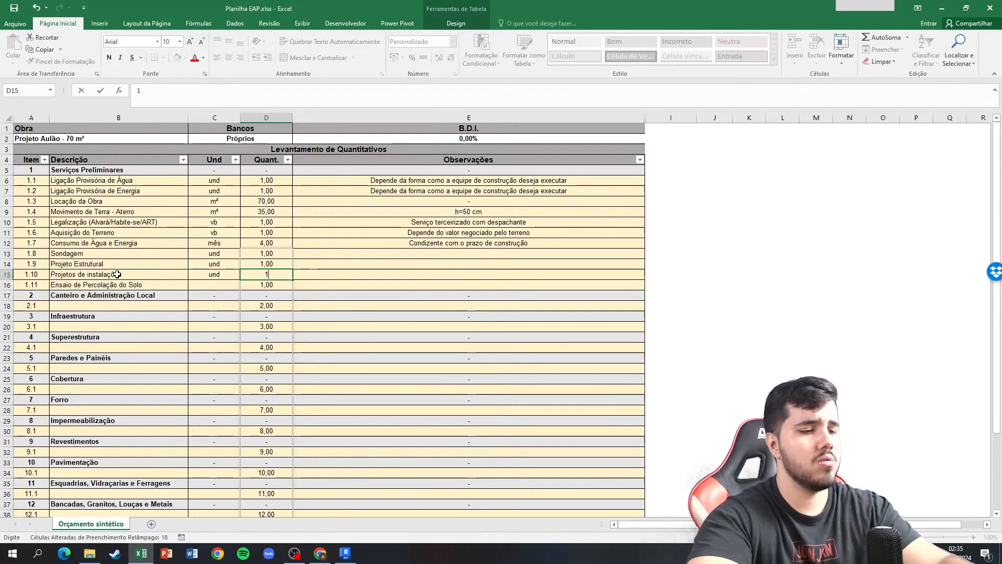
key(Tab)
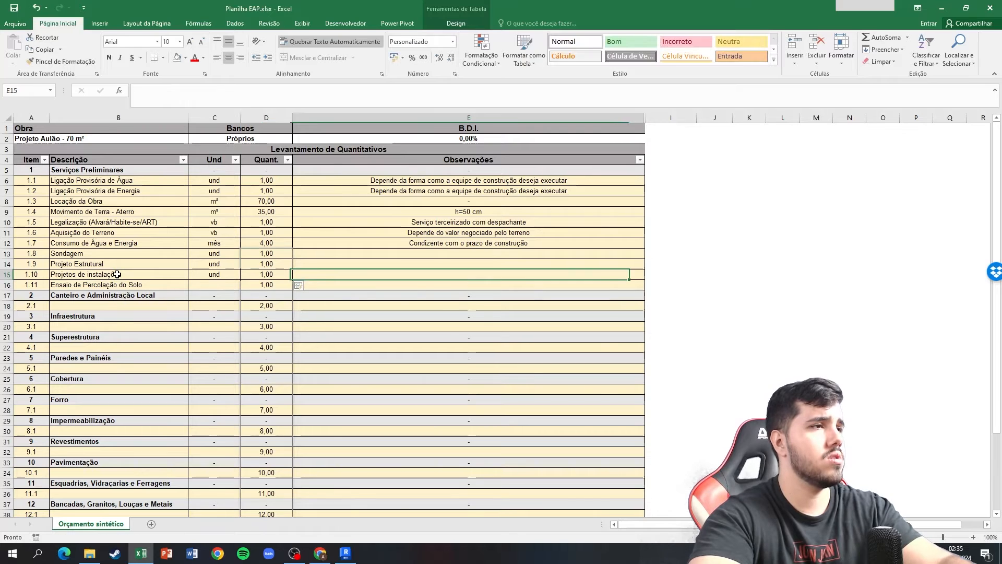
key(ctrl+z)
key(ctrl+z)
key(ctrl+z)
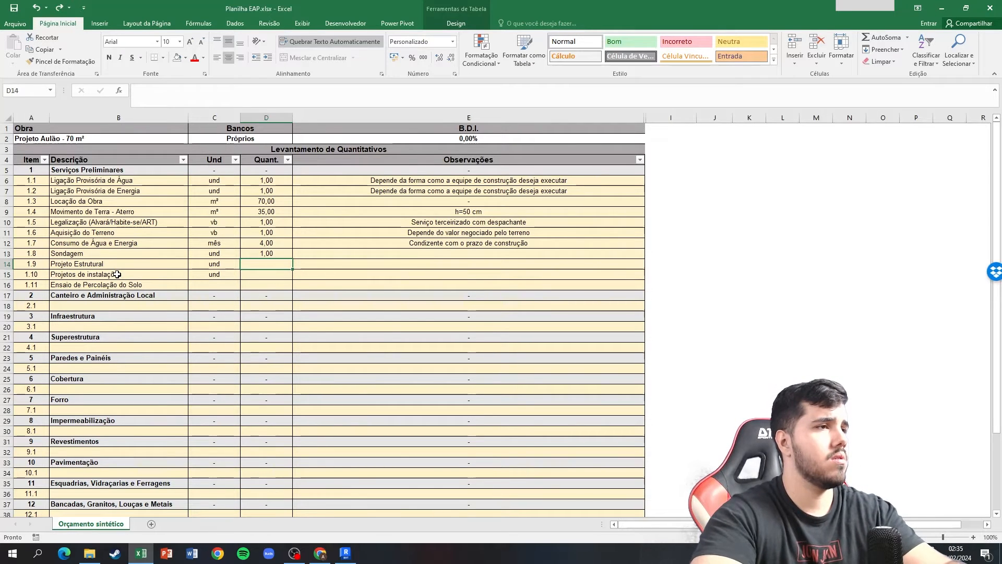
Set the quantities of items 1.9 and 1.10 to 1, undoing the automatic fill of the rows below.
text(1)
key(Return)
text(1)
key(Return)
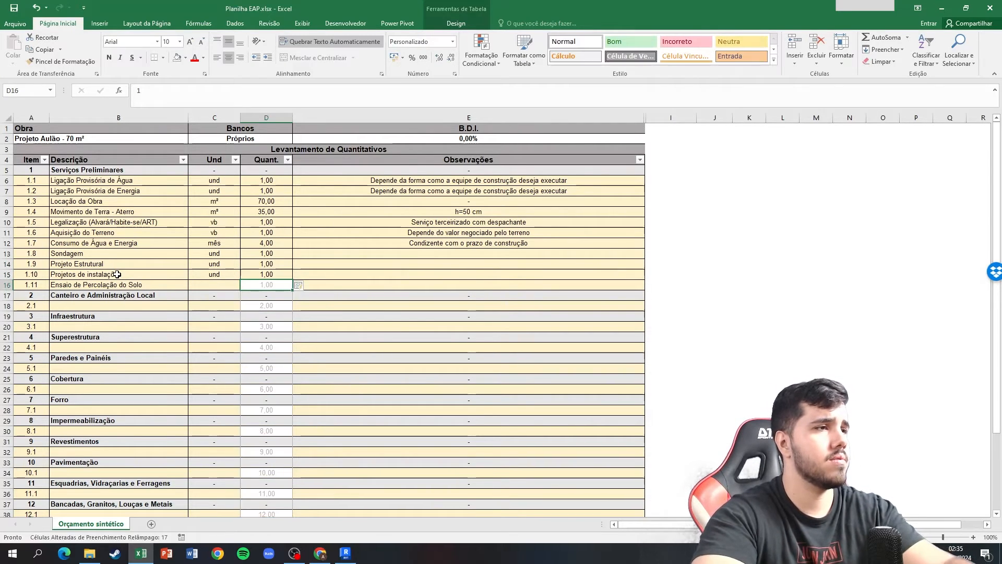
key(ctrl+z)
key(ctrl+z)
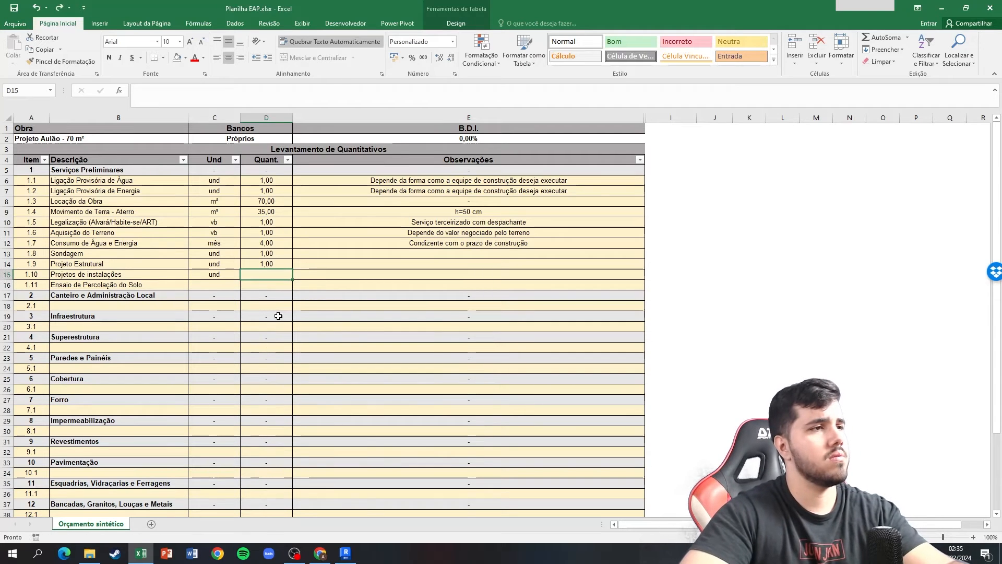
text(1)
key(Tab)
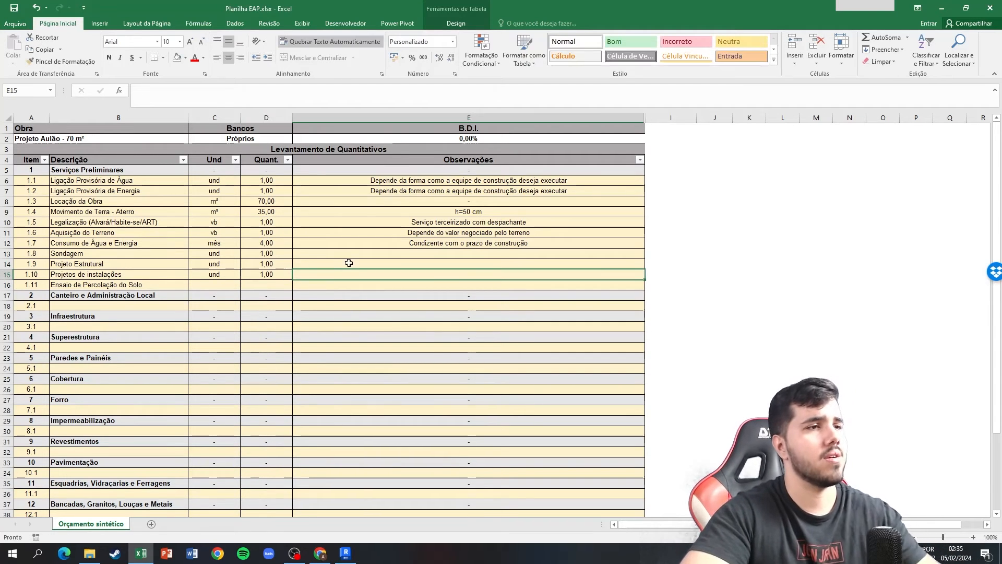
Enter "Serviço terceirizado com projetista" as the observation for item 1.8, Sondagem.
click(348, 264)
click(353, 256)
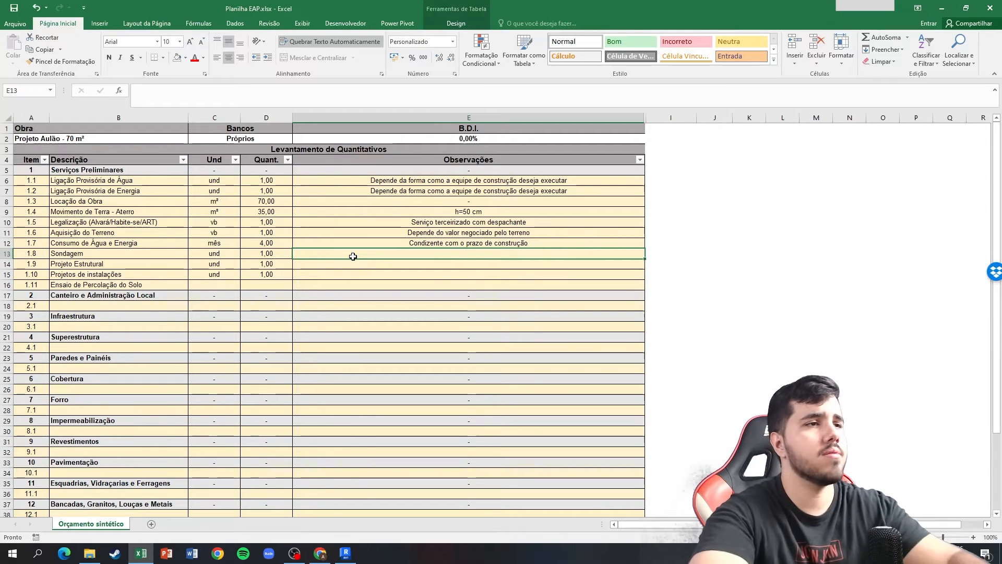
text(Serviço )
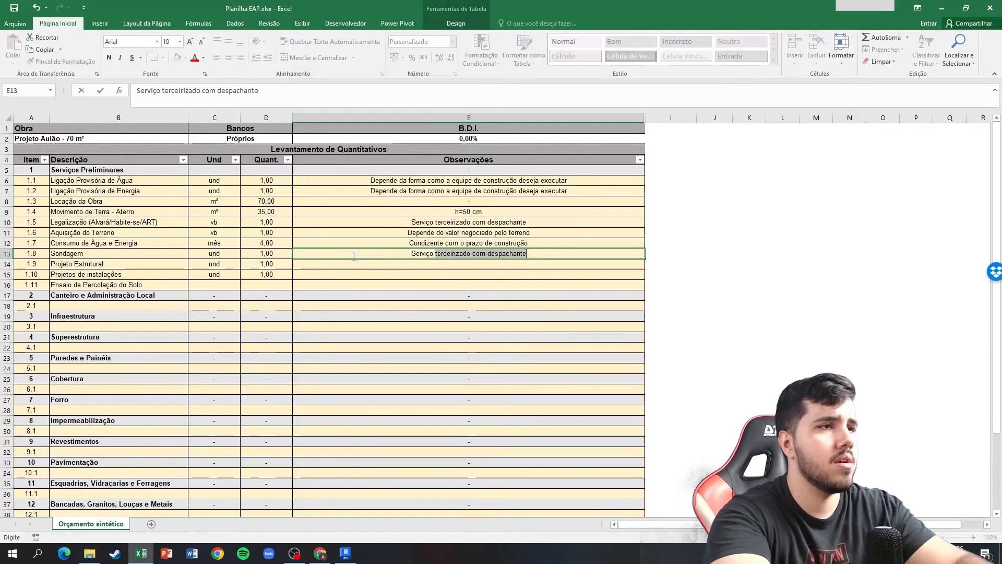
text(terceirizado c)
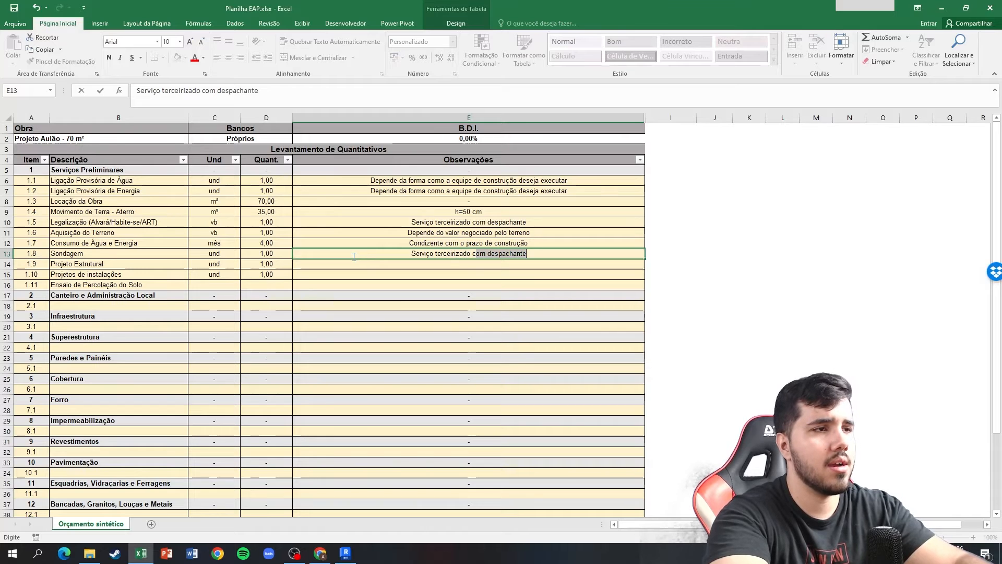
text(om projetista)
key(Return)
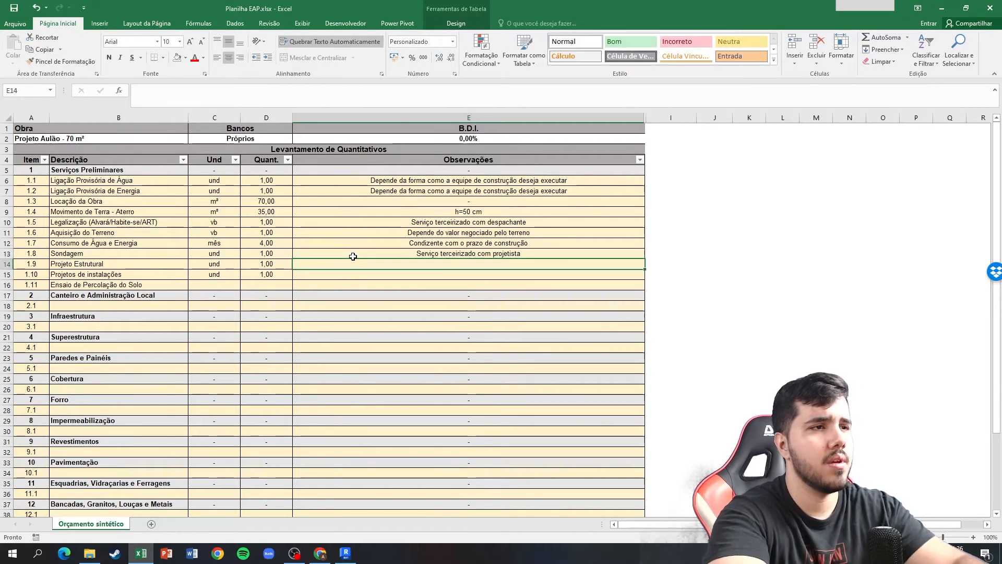
Copy the observation of item 1.8 to items 1.9, Projeto Estrutural, and 1.10, Projetos de instalações.
key(Up)
key(ctrl+c)
key(Down)
key(ctrl+v)
key(Down)
key(ctrl+v)
key(Escape)
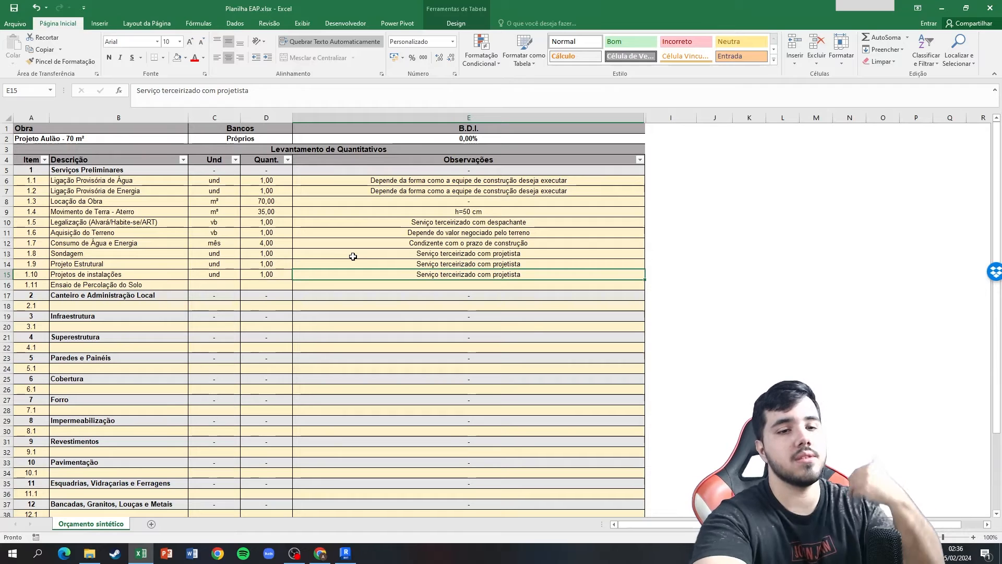
Select the unit cell of item 1.11, Ensaio de Percolação do Solo, and switch to the EAP Aulão diagram in Lucidchart.
key(Left)
key(Left)
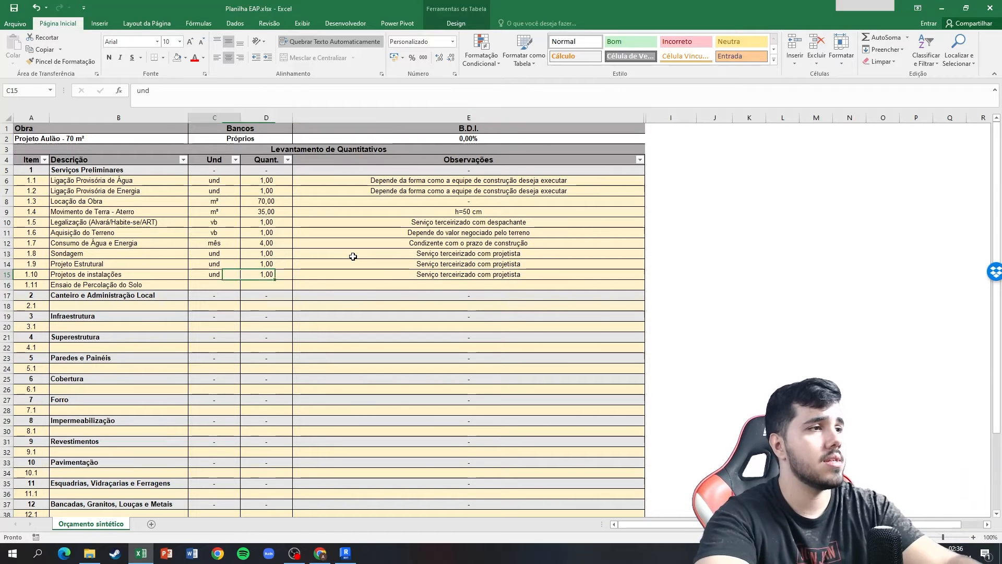
key(Down)
key(alt+Tab)
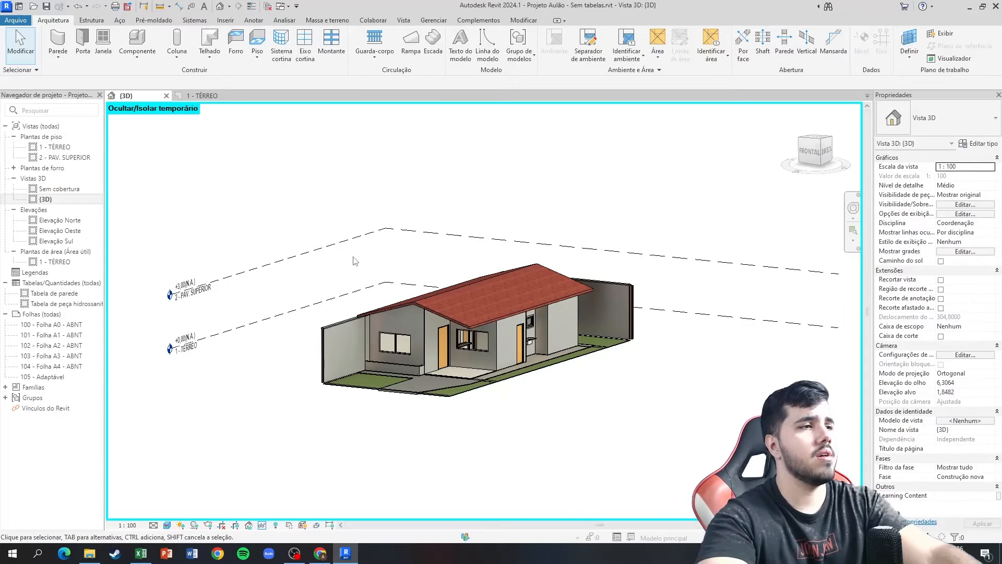
key(alt+Tab)
key(alt+Tab)
key(alt+Tab)
key(alt+Tab)
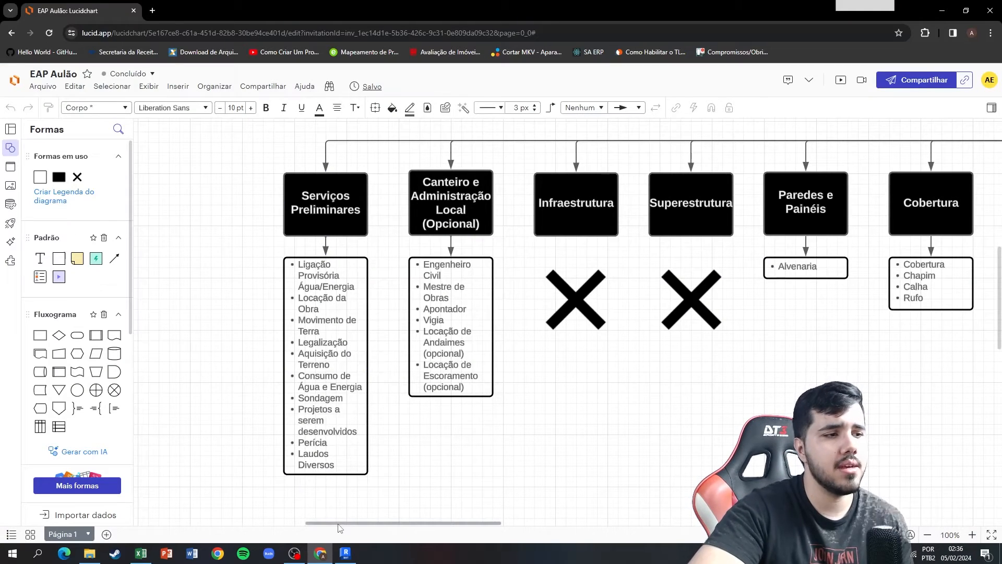
Switch back to the Excel take-off and enter "und" as the unit of item 1.11, Ensaio de Percolação do Solo.
click(141, 553)
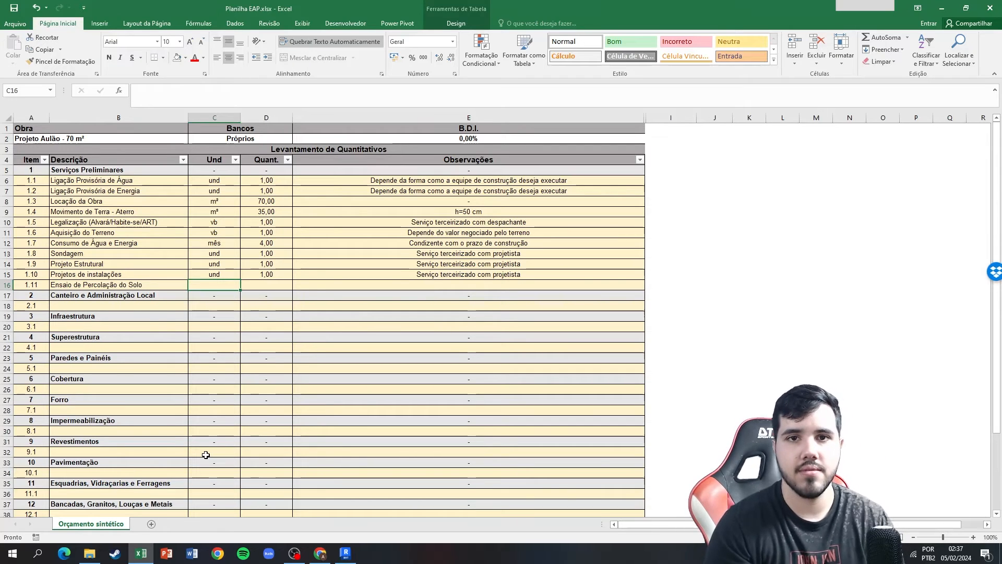
text(und1)
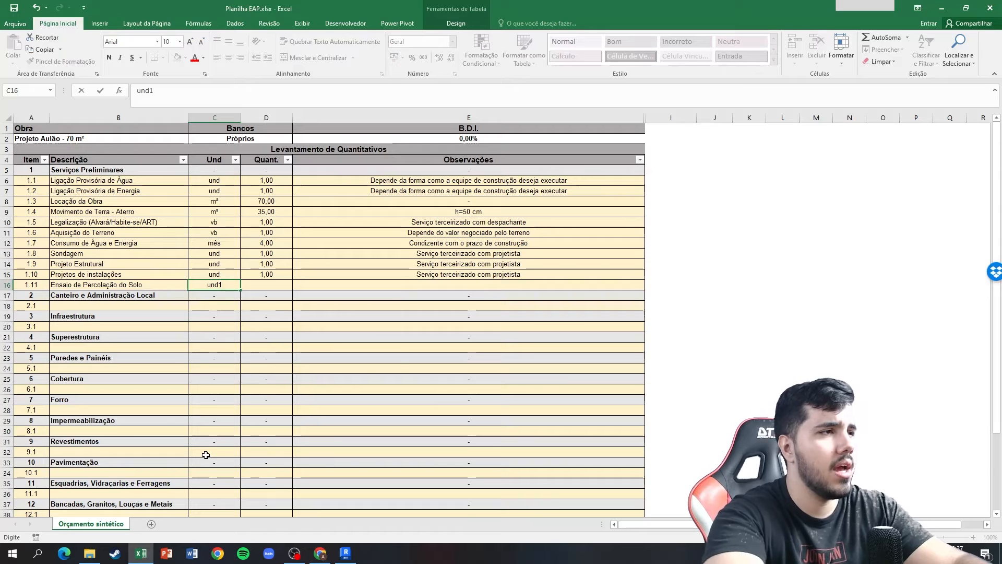
key(BackSpace)
key(Tab)
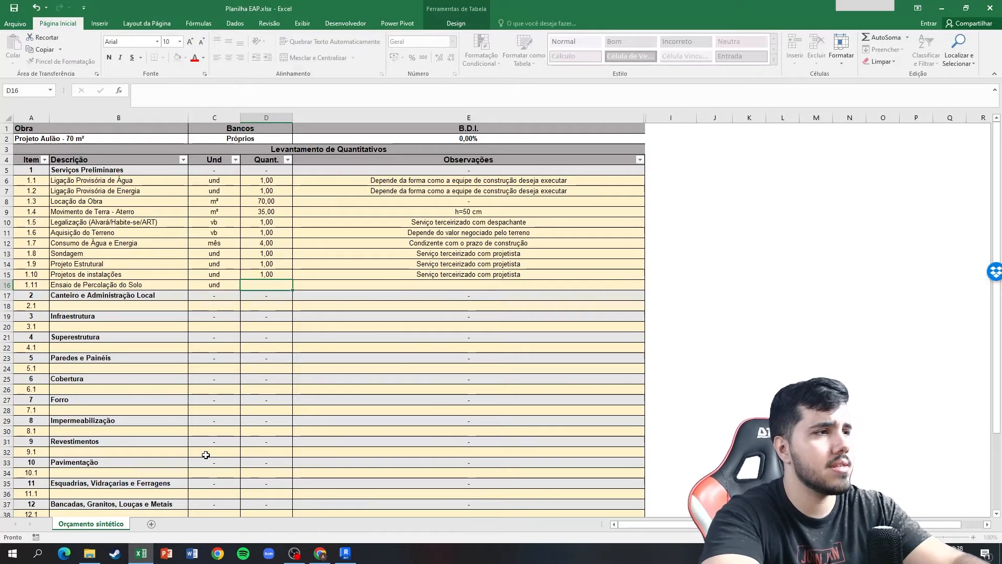
Try "furo" as the unit of items 1.8, Sondagem, and 1.11, Ensaio de Percolação do Solo, and undo both changes.
key(shift+Tab)
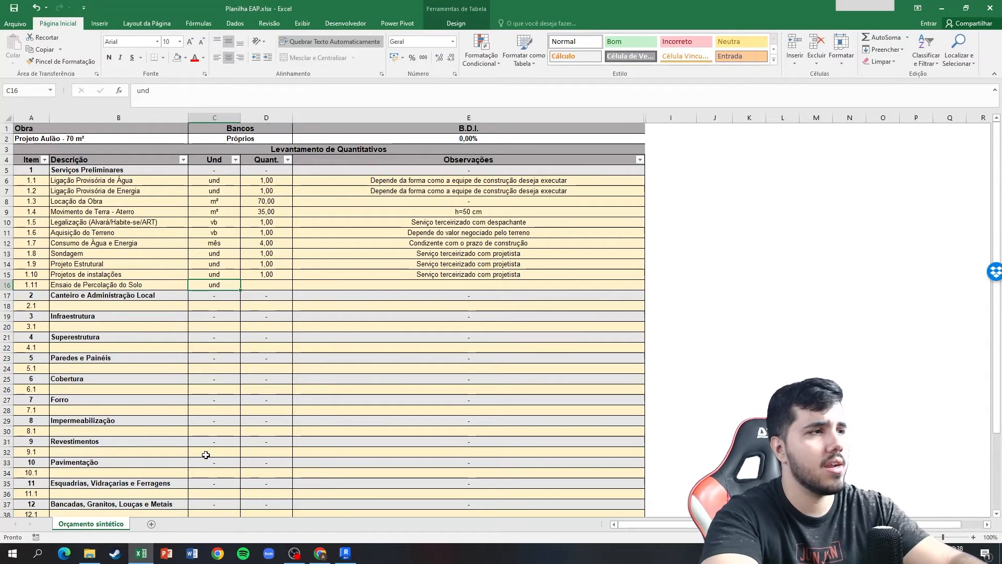
key(Up)
key(Up)
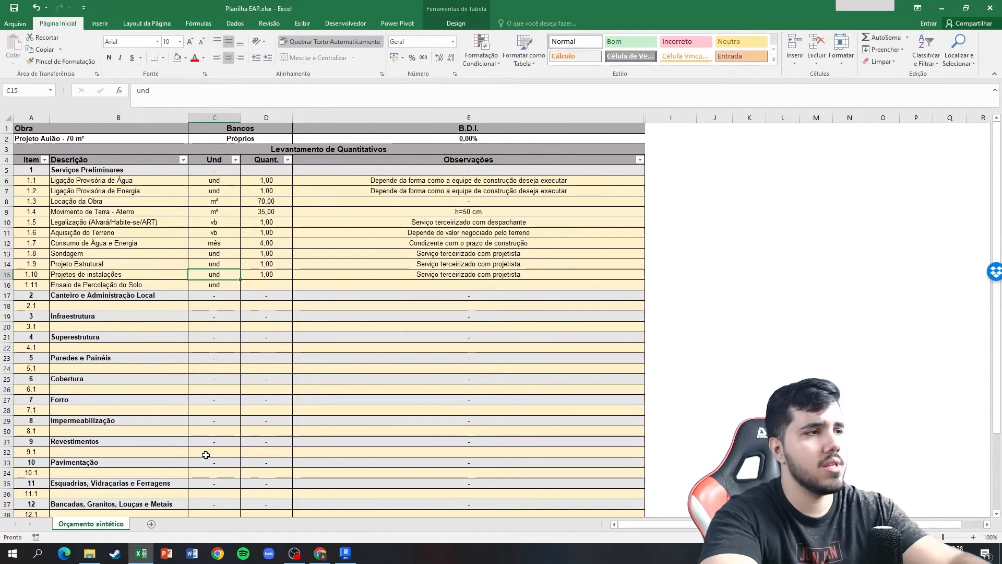
key(Up)
text(fu)
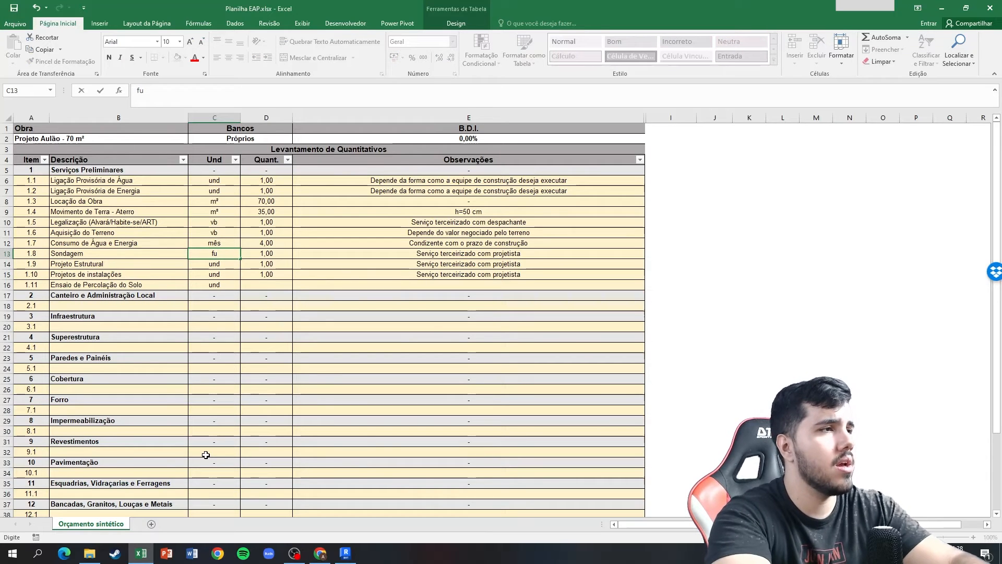
text(ro)
key(Down)
key(Down)
key(Down)
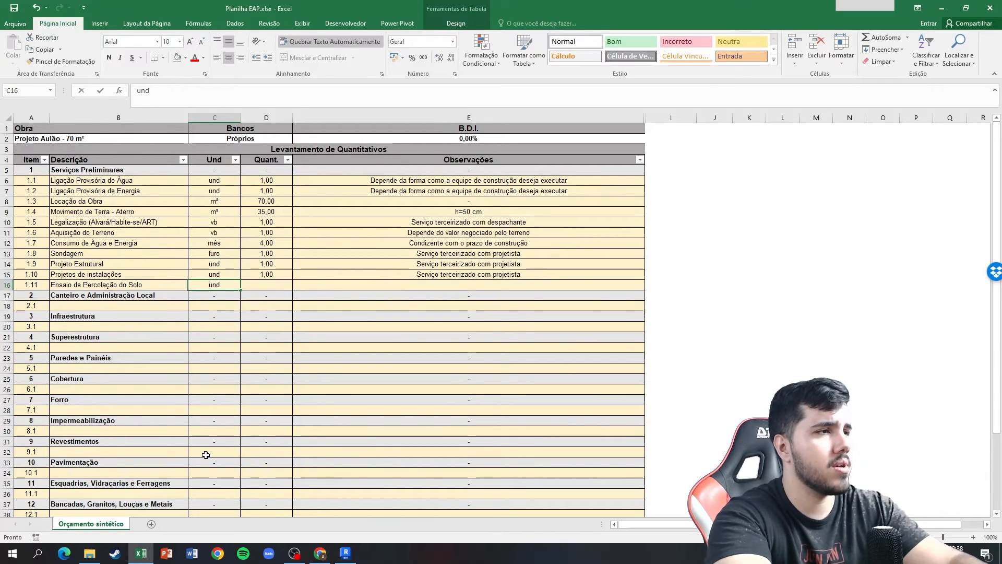
text(furo)
key(Return)
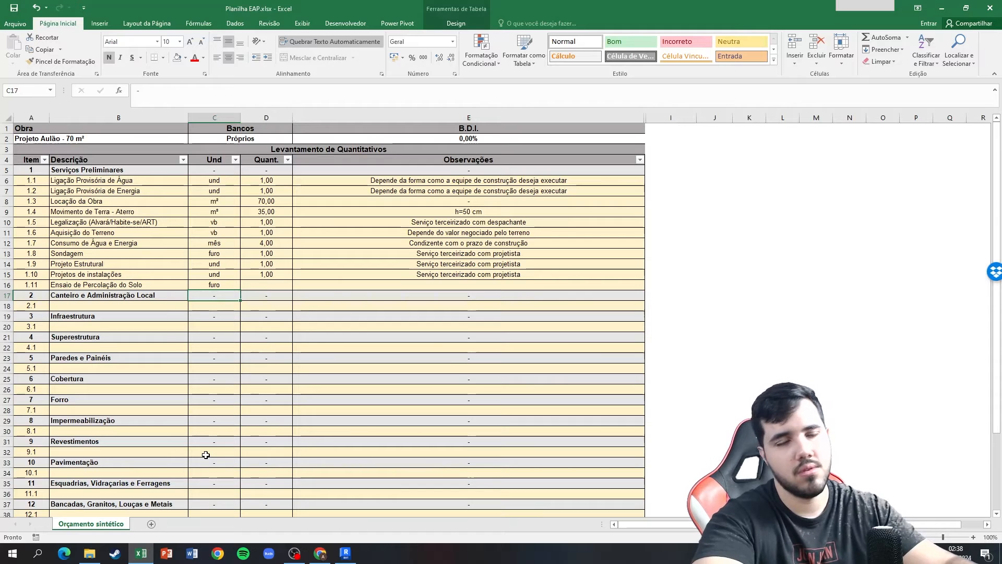
key(ctrl+z)
key(ctrl+z)
Set the quantity of item 1.11, Ensaio de Percolação do Solo, to 1.
key(Right)
key(Down)
key(Down)
key(Down)
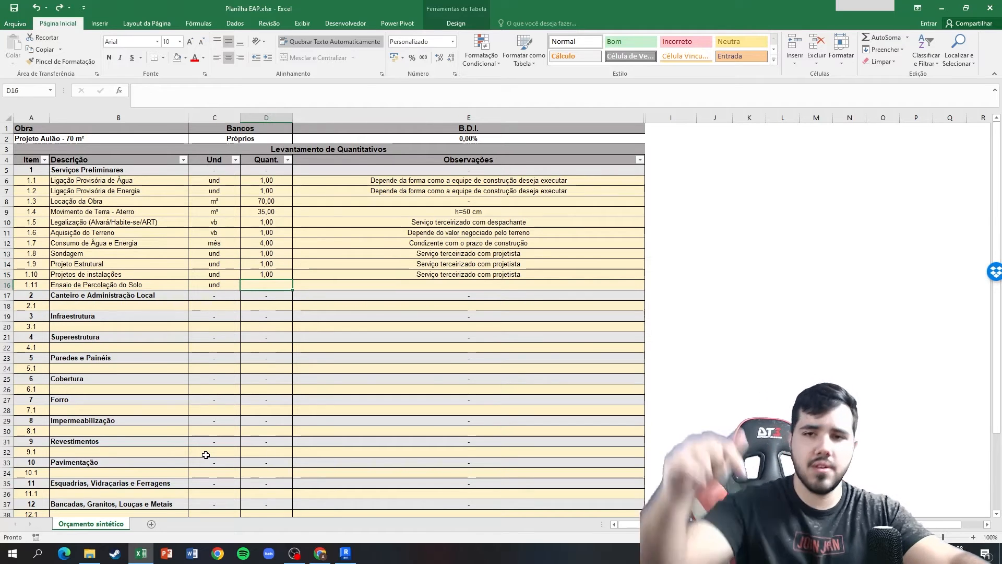
text(1)
key(Right)
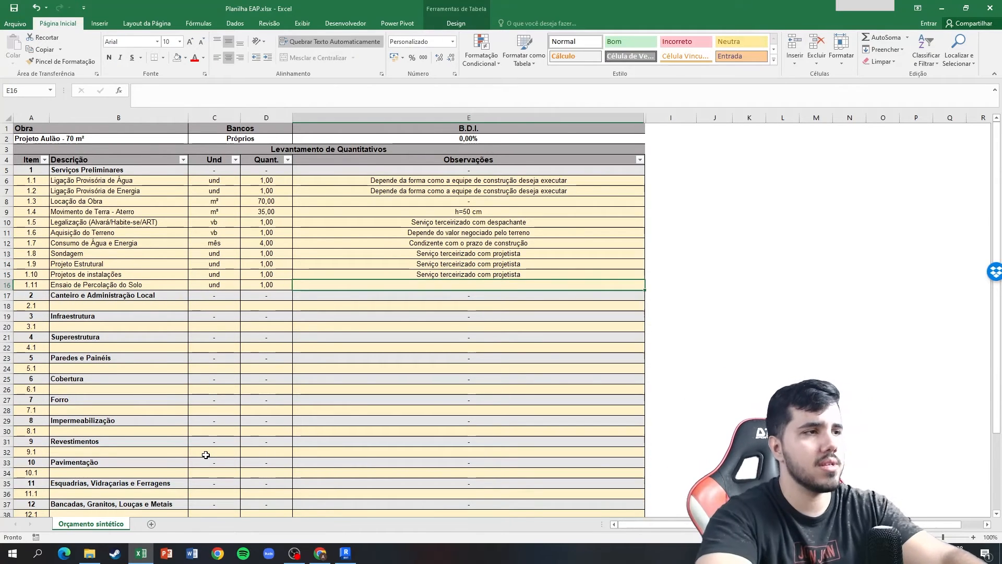
Copy the observation of item 1.10, Projetos de instalações, to item 1.11.
key(Up)
key(ctrl+c)
key(Down)
key(ctrl+v)
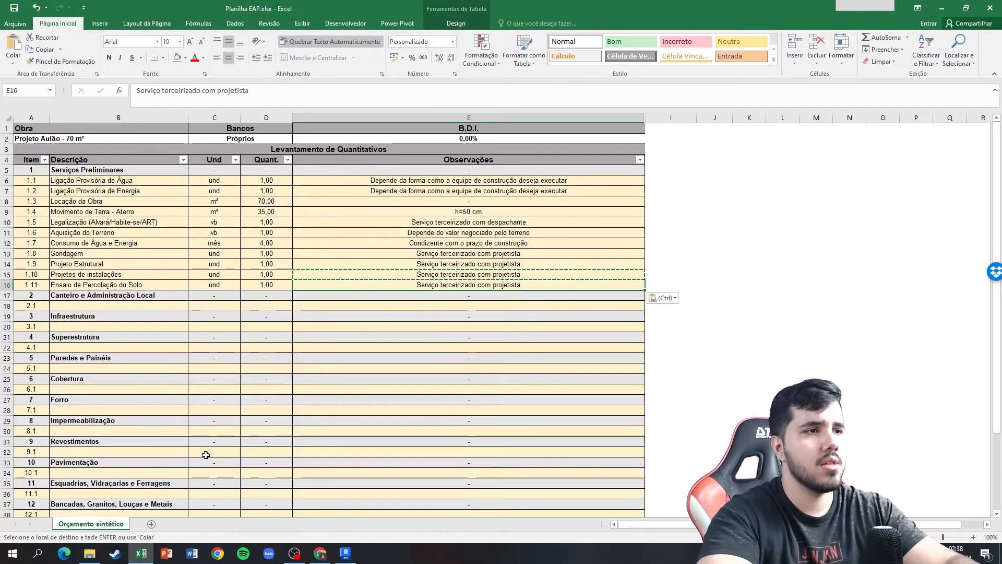
key(Escape)
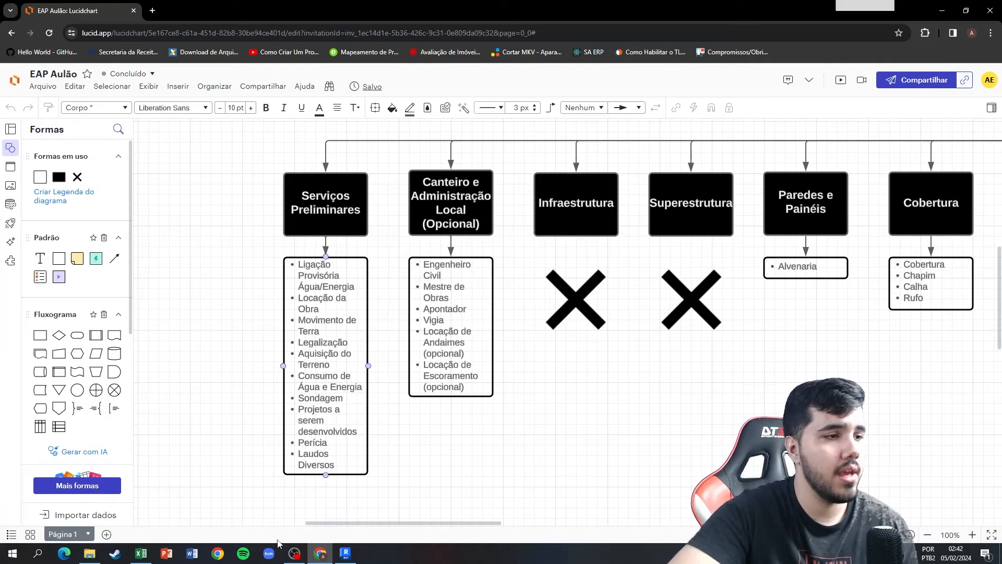
Switch from Lucidchart back to the Excel take-off and set the quantities of items 2.1 to 2.6 to 4.
click(141, 553)
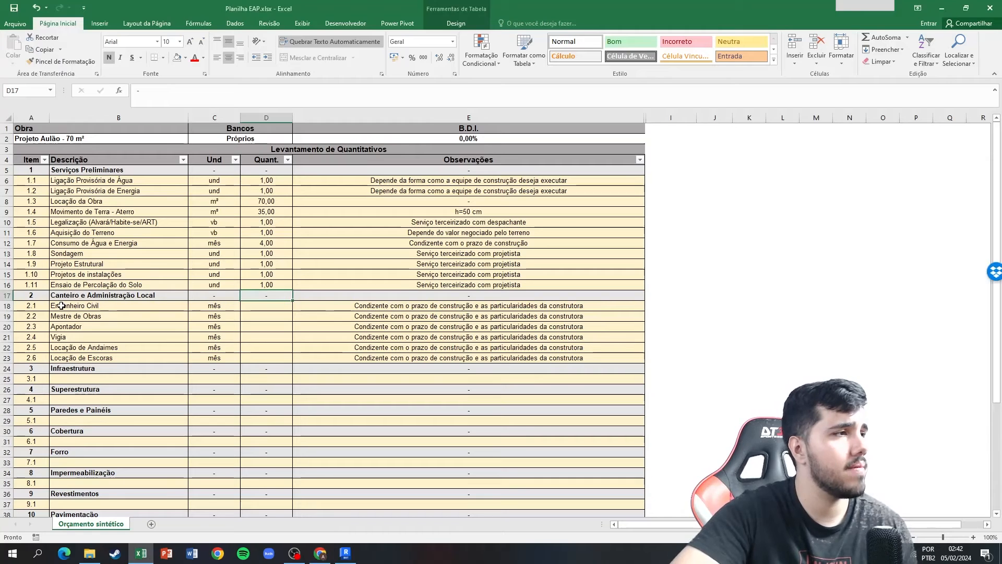
drag(28, 305, 28, 360)
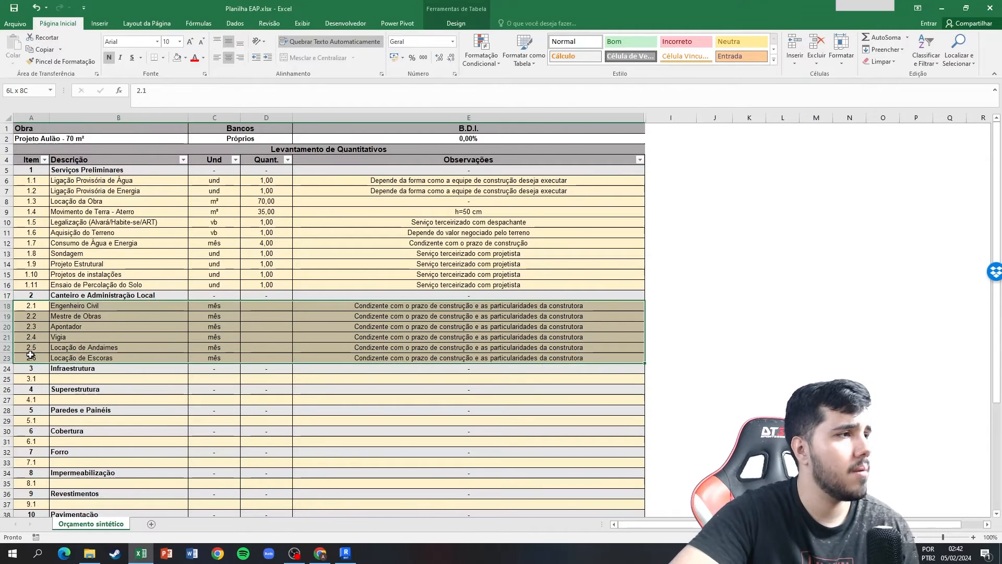
click(432, 306)
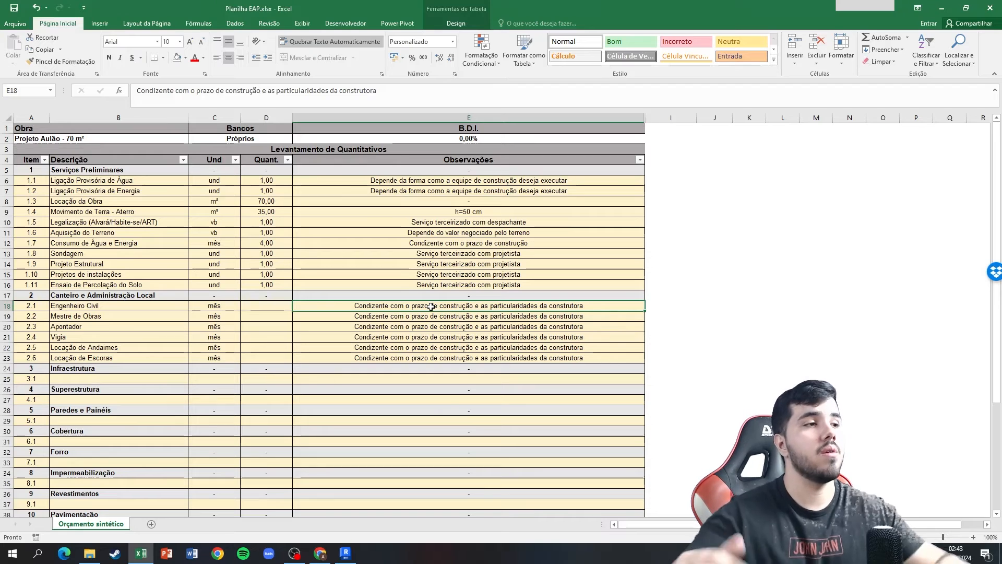
click(283, 309)
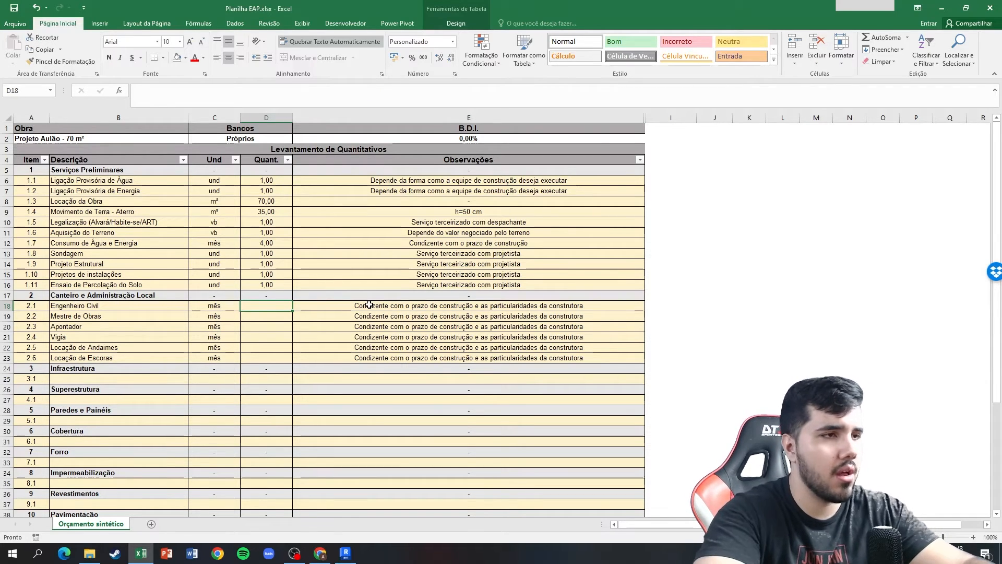
text(4)
key(Return)
text(4)
key(Return)
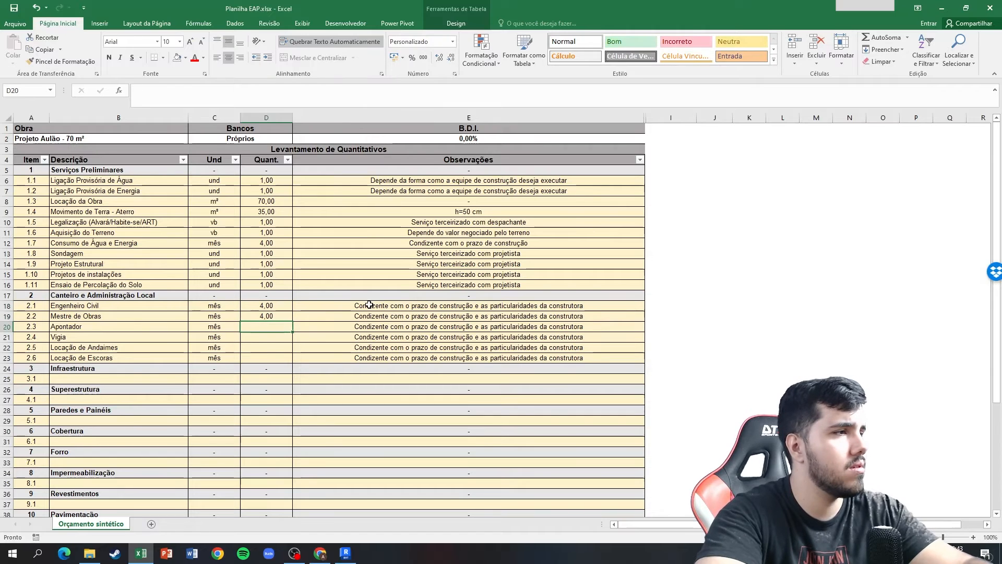
text(4)
key(Return)
text(4)
key(Return)
text(4)
key(Return)
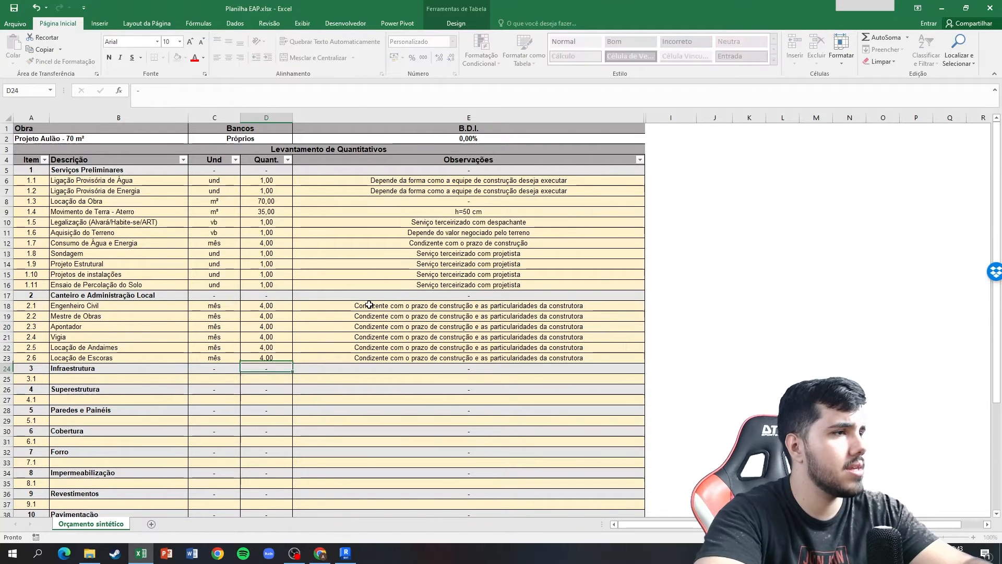
text(4)
key(Tab)
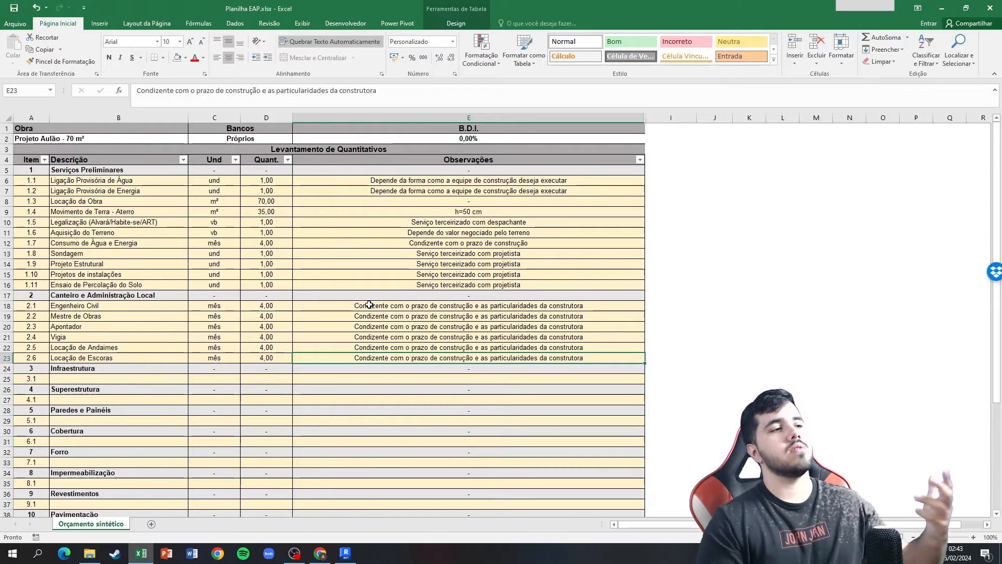
Try a quantity of 2 for item 2.1, Engenheiro Civil, and settle on 1.
click(261, 306)
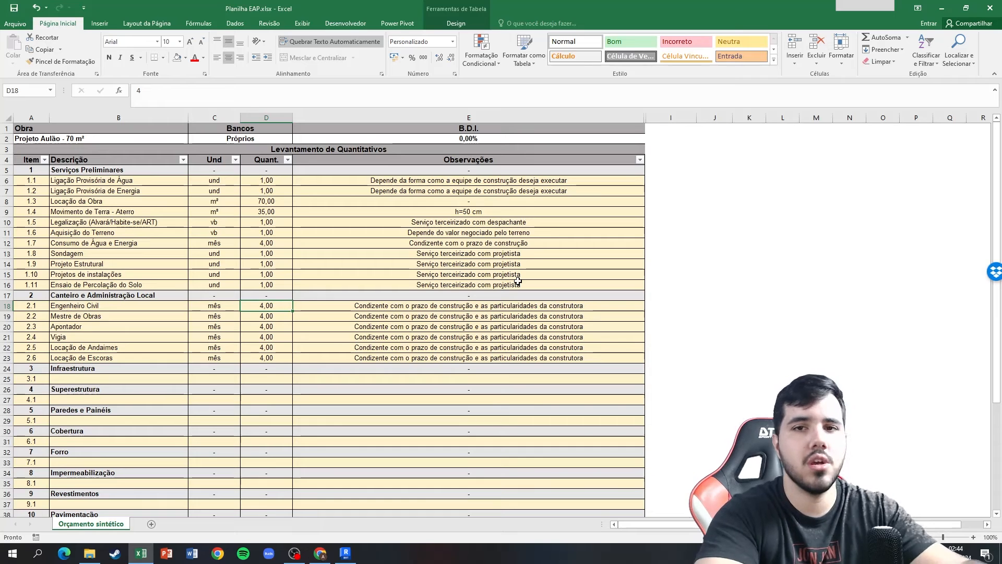
text(2)
key(Return)
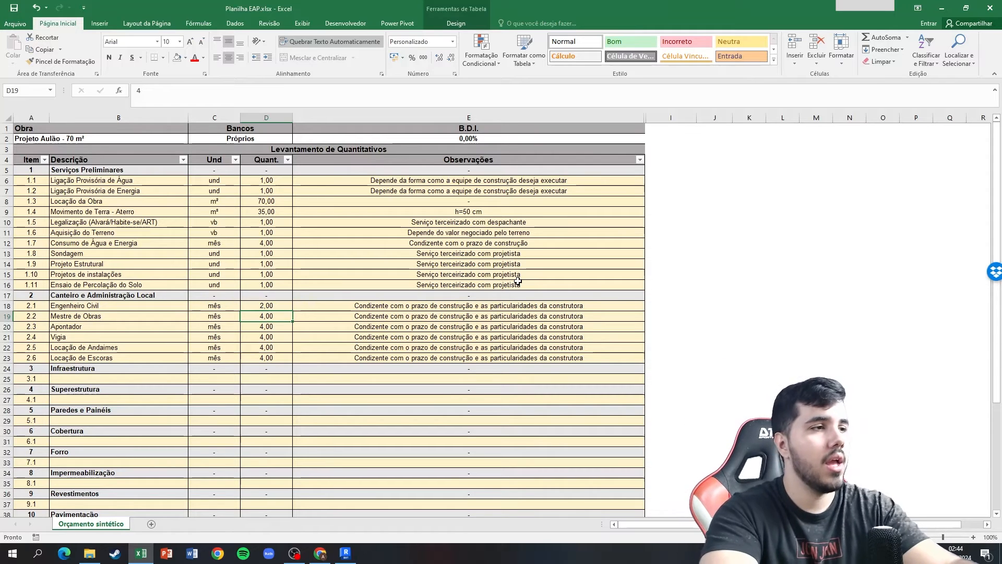
key(Up)
text(1)
key(Return)
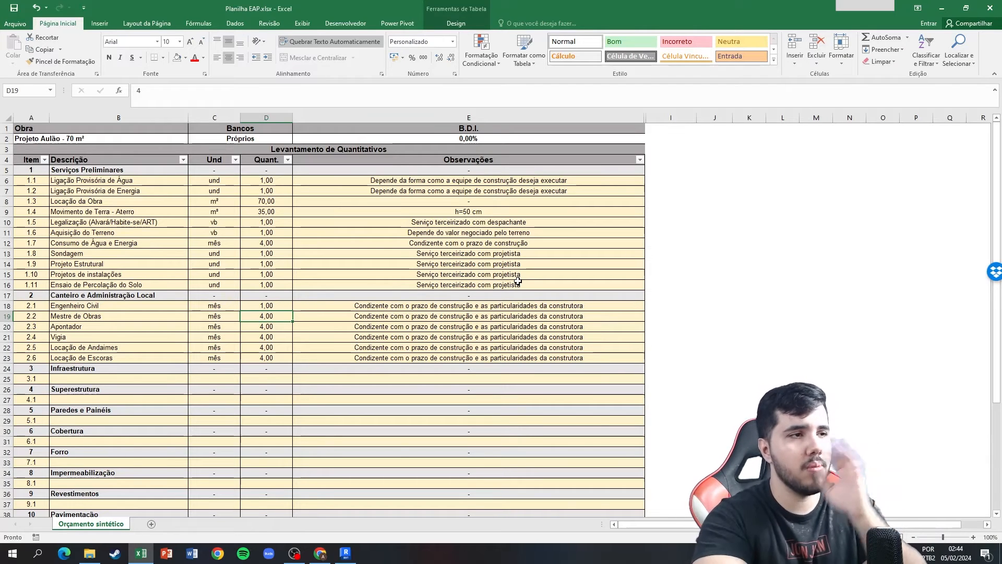
Set the quantity of item 2.4, Vigia, to 3.
key(Down)
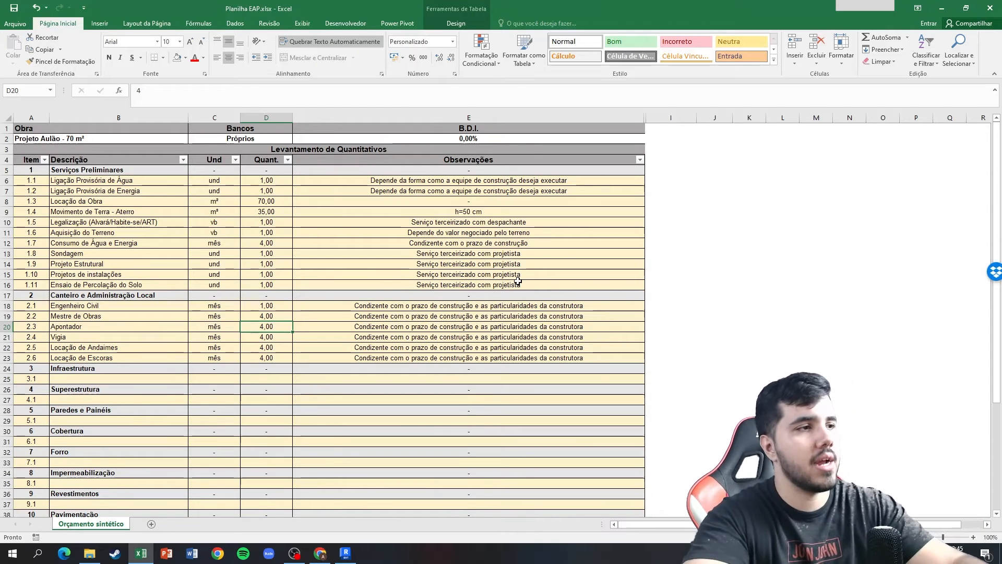
key(Up)
key(Down)
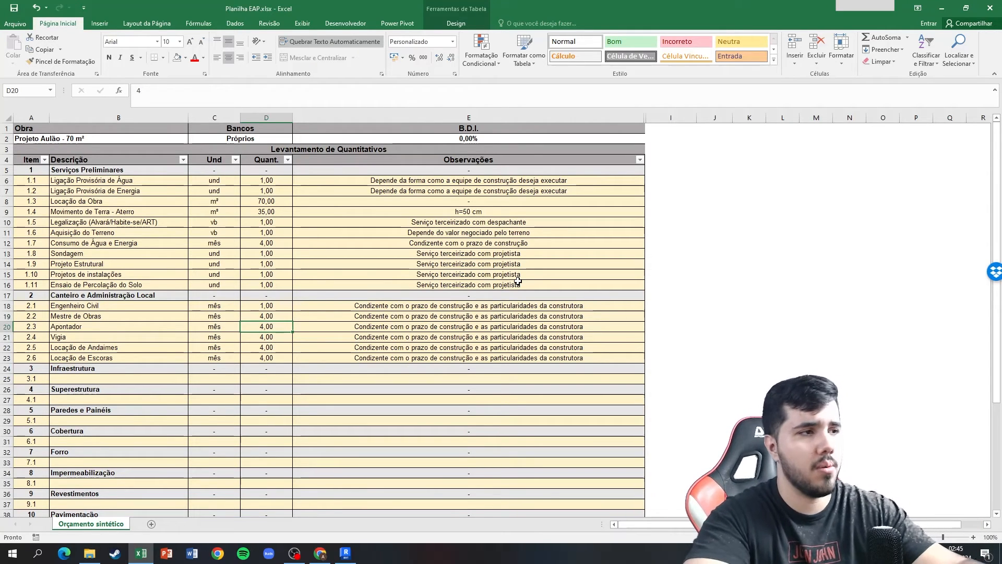
key(Down)
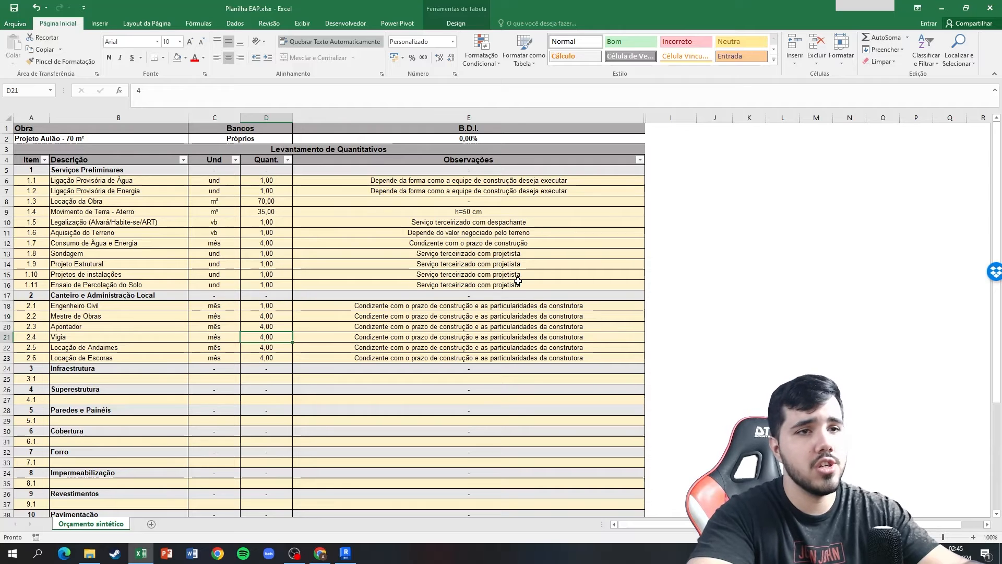
text(3)
key(Return)
key(Up)
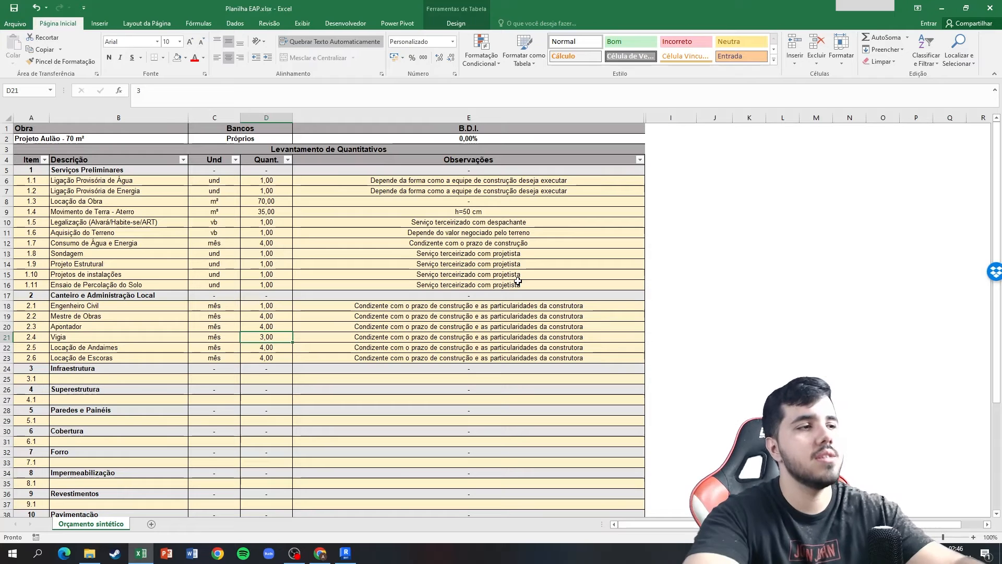
Set the quantities of item 2.5, Locação de Andaimes, to 2 and item 2.6, Locação de Escoras, to 0,5.
key(Down)
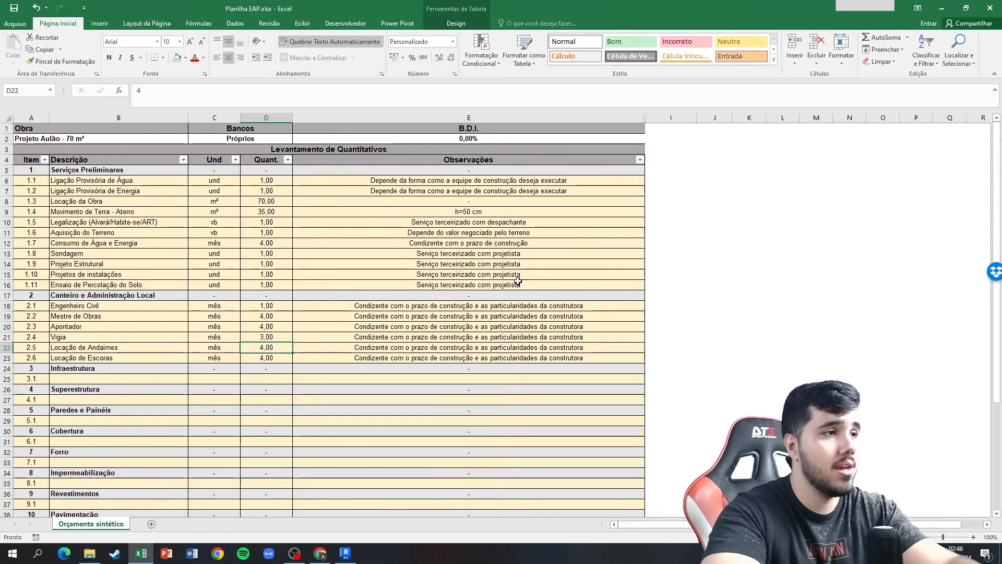
text(2)
key(Return)
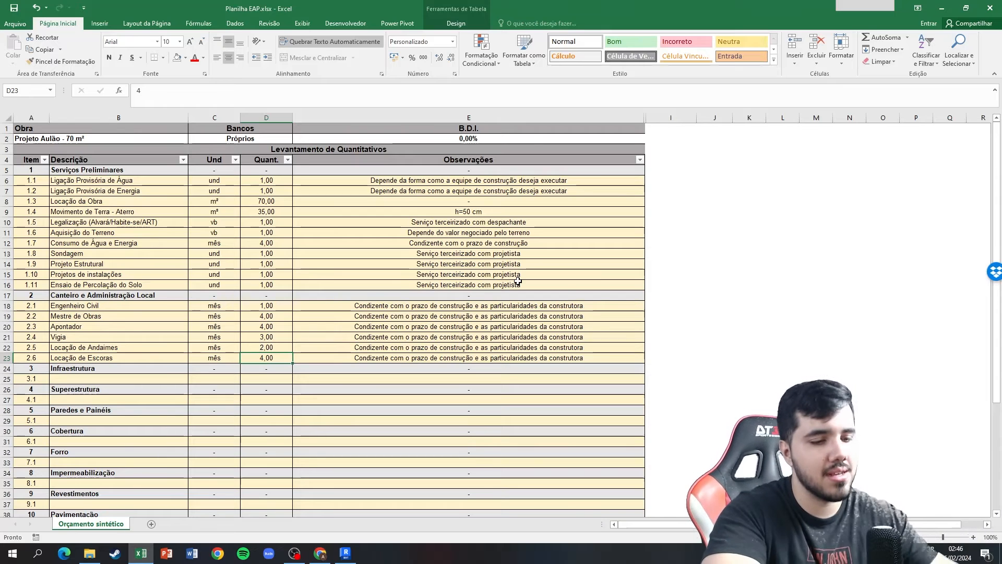
text(0,5)
key(Return)
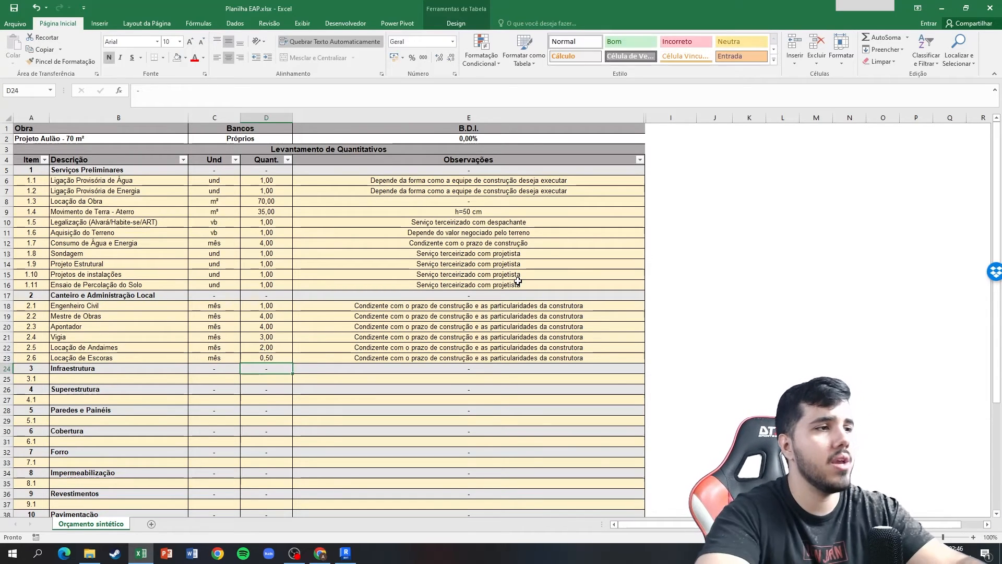
key(Up)
key(Up)
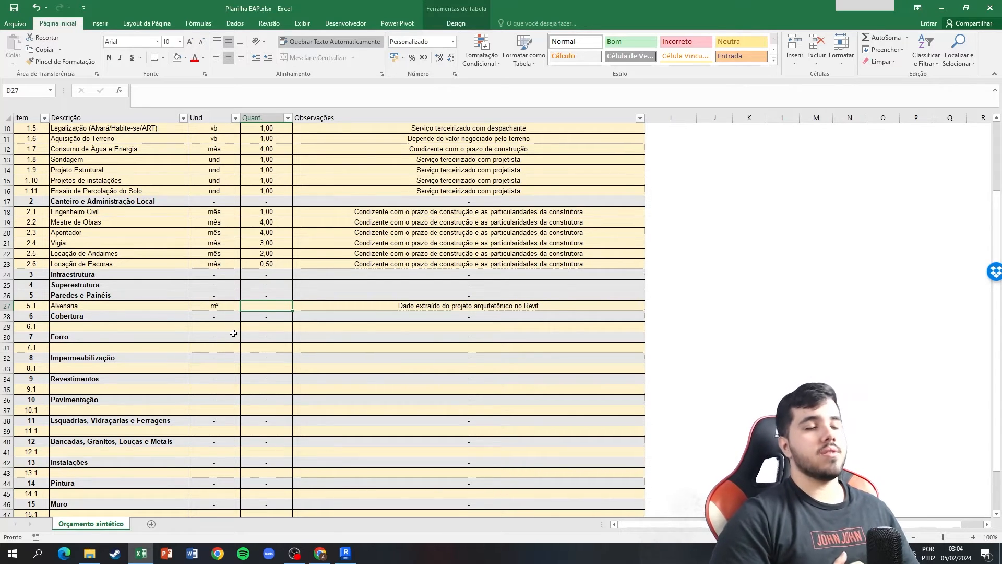
Switch to Revit and start a new quantities schedule for the Paredes category.
click(346, 554)
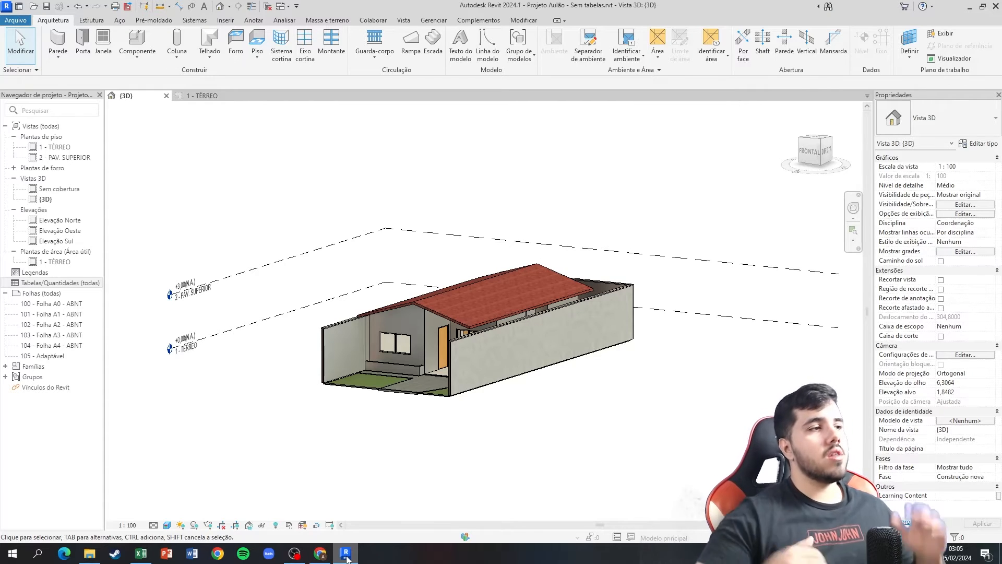
right_click(94, 288)
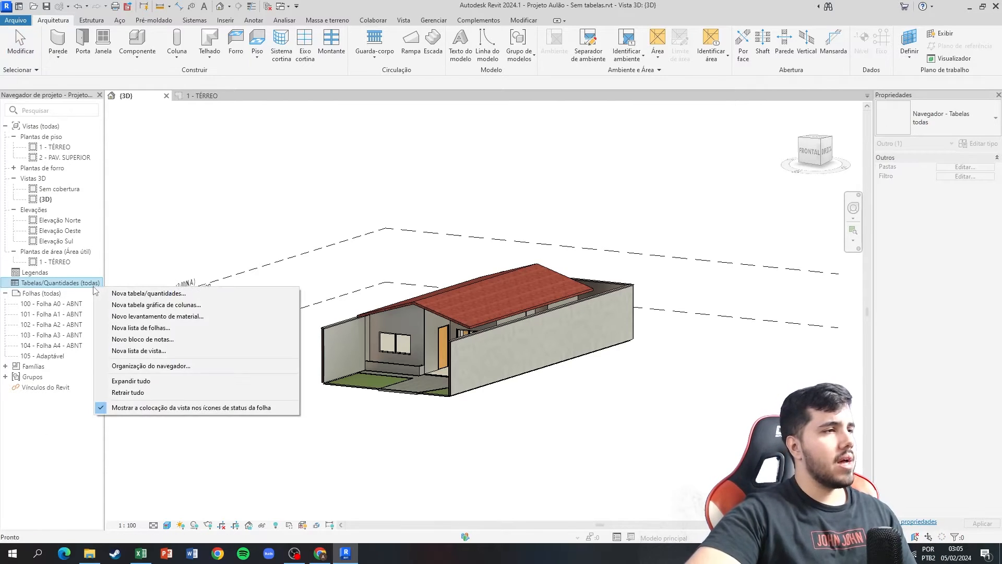
click(113, 295)
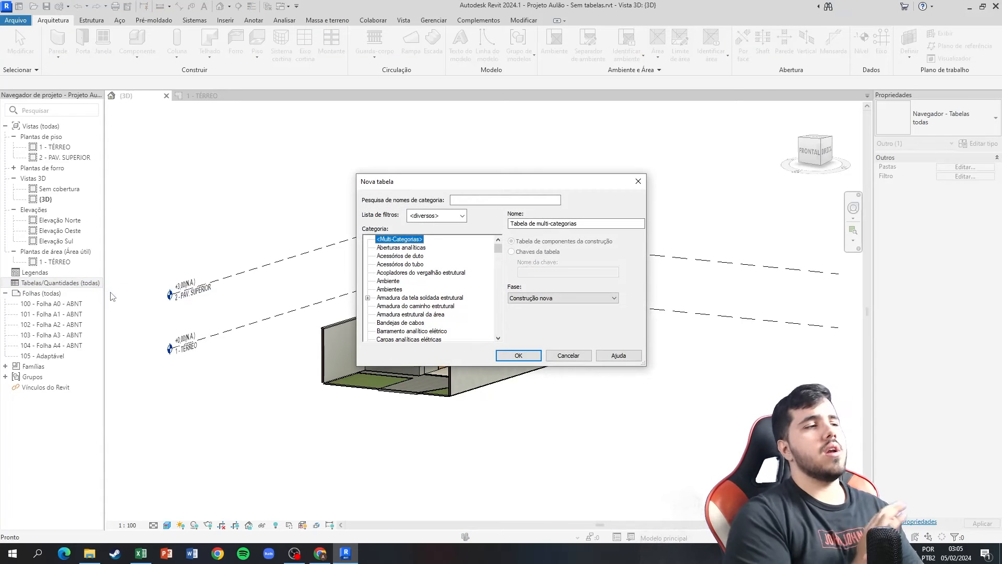
scroll(410, 260, down, 12)
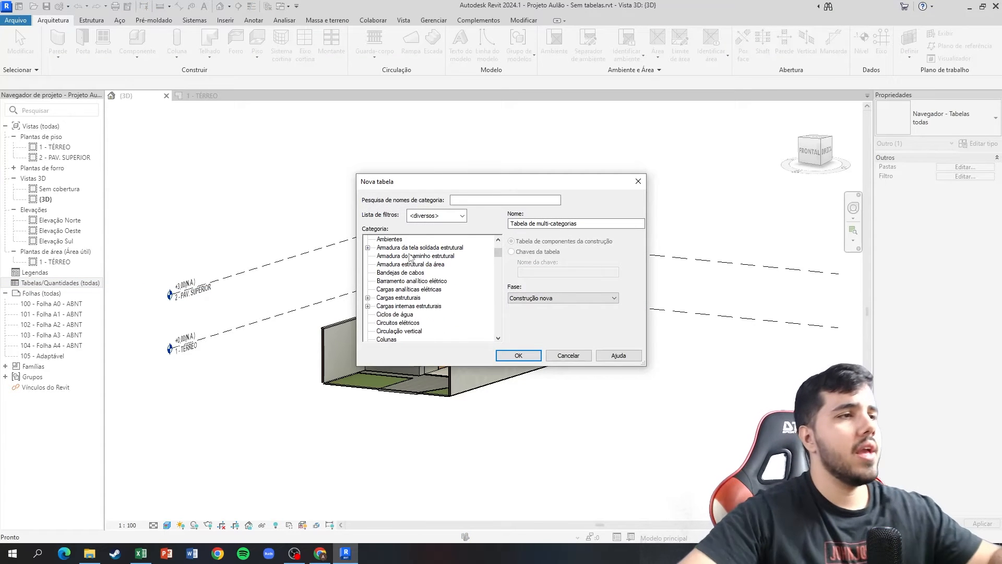
scroll(411, 259, down, 10)
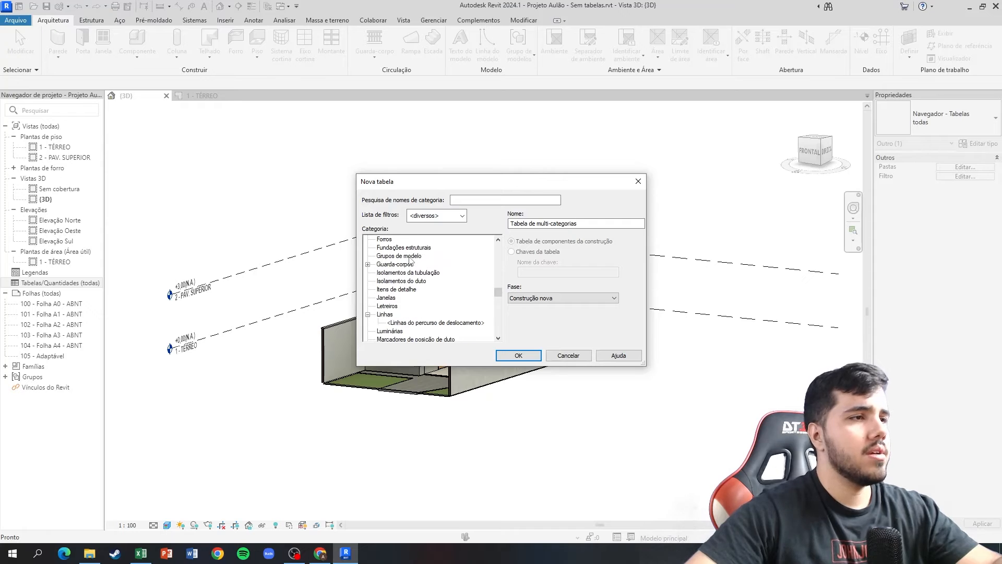
scroll(411, 260, down, 5)
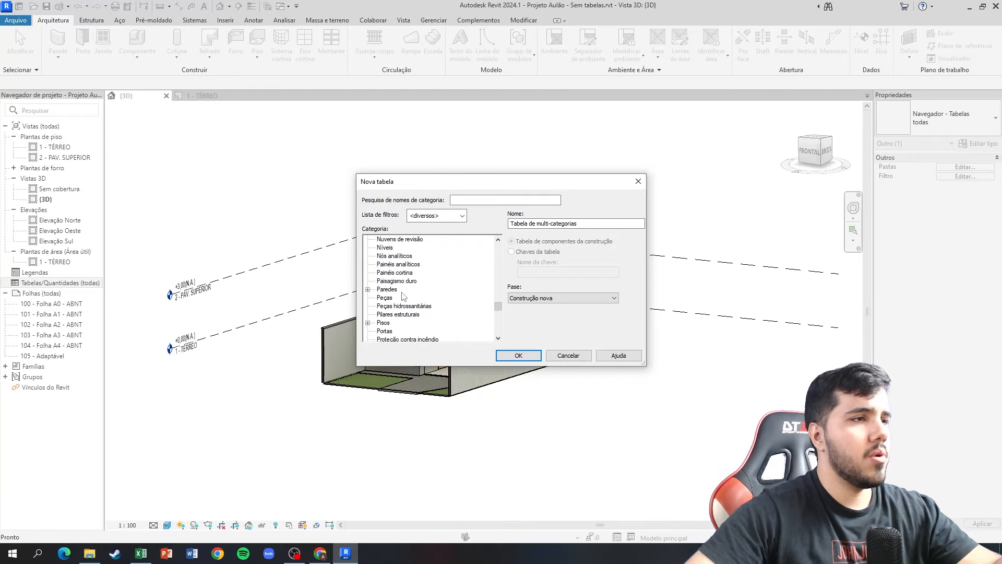
key(Escape)
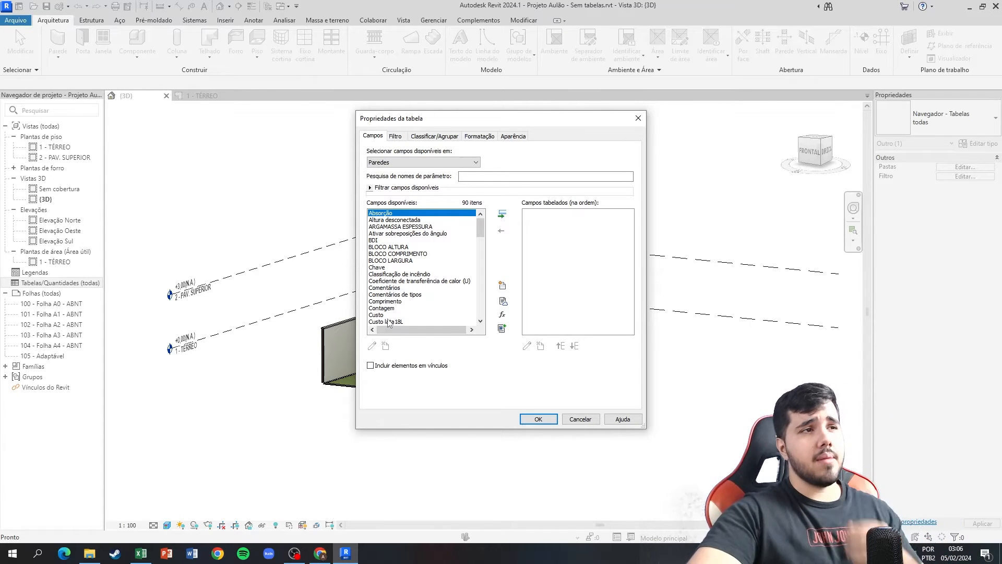
Add the fields Altura desconectada, Comentários, Comentários de tipos and Comprimento to the wall schedule.
scroll(397, 282, down, 20)
scroll(402, 274, up, 20)
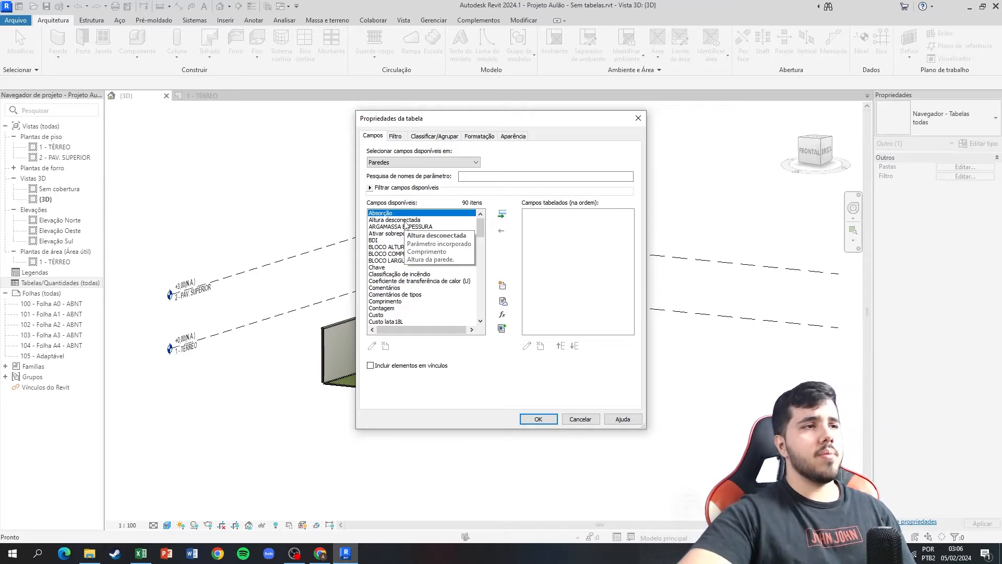
double_click(407, 220)
scroll(389, 273, down, 1)
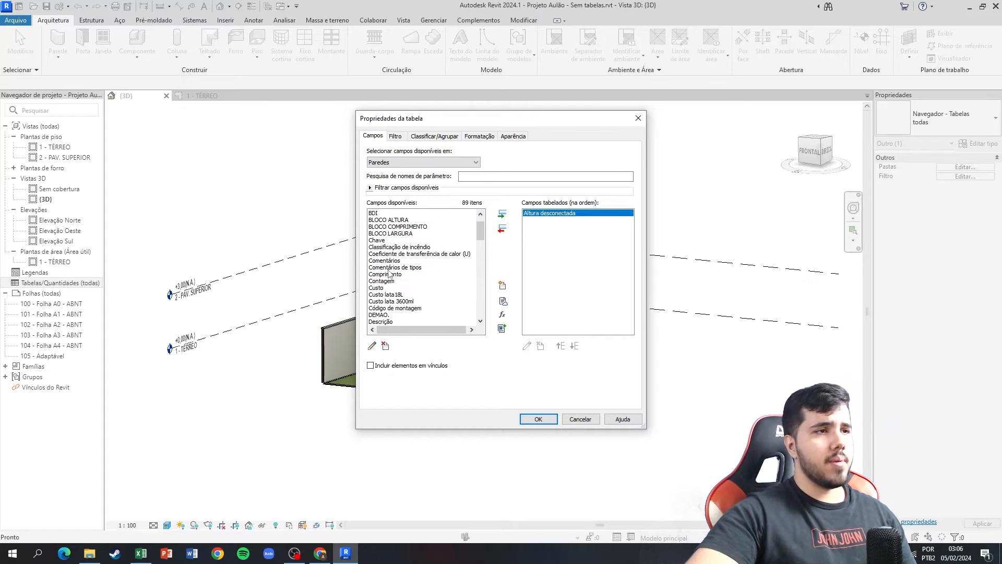
click(399, 262)
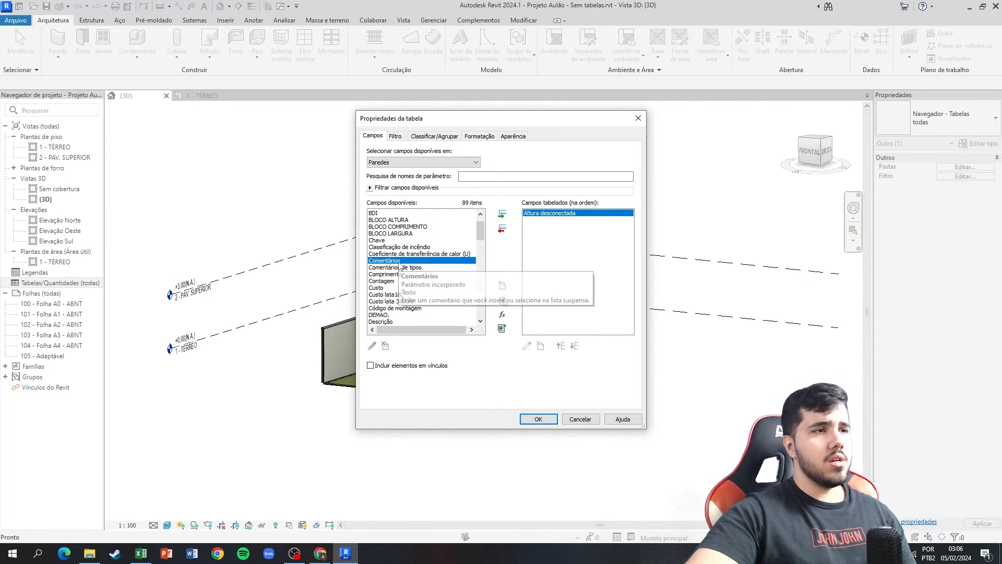
double_click(399, 261)
double_click(400, 261)
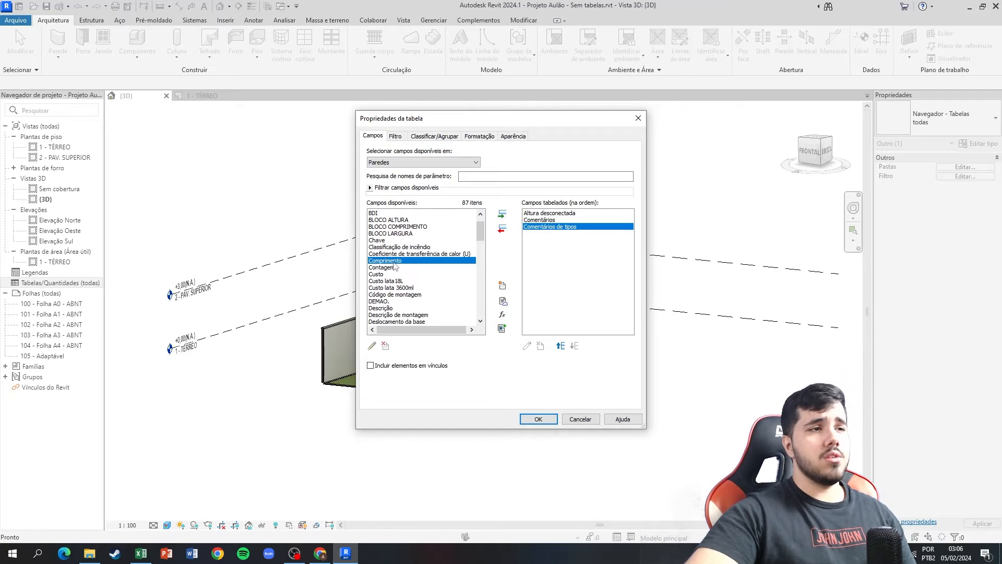
double_click(395, 262)
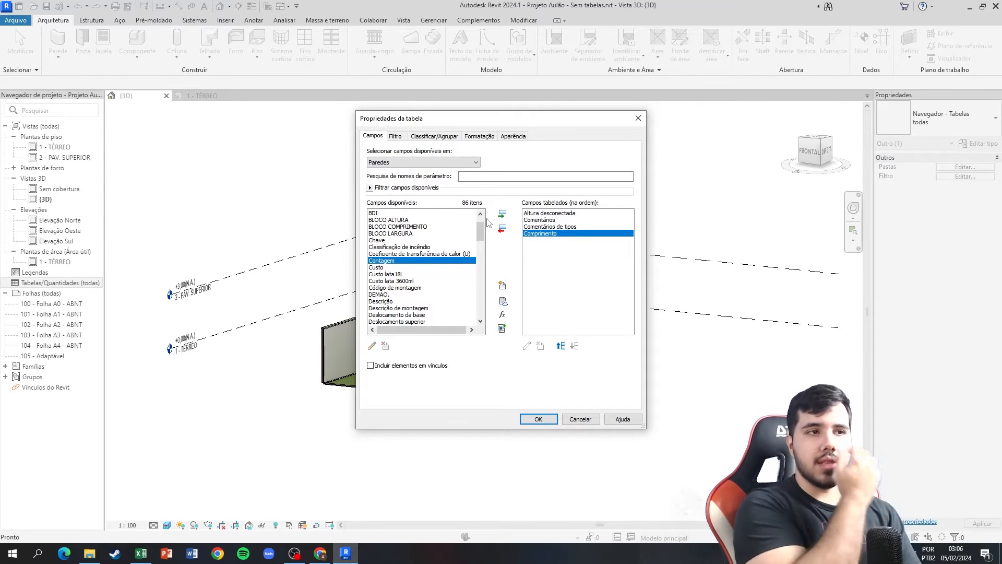
Add the Descrição and Família fields to the wall schedule.
scroll(431, 279, down, 3)
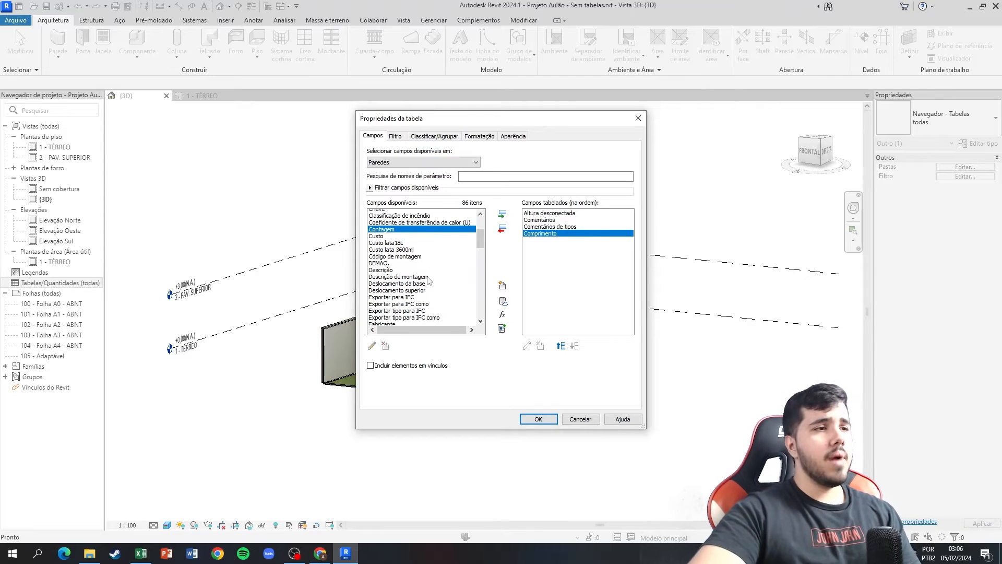
scroll(406, 274, down, 2)
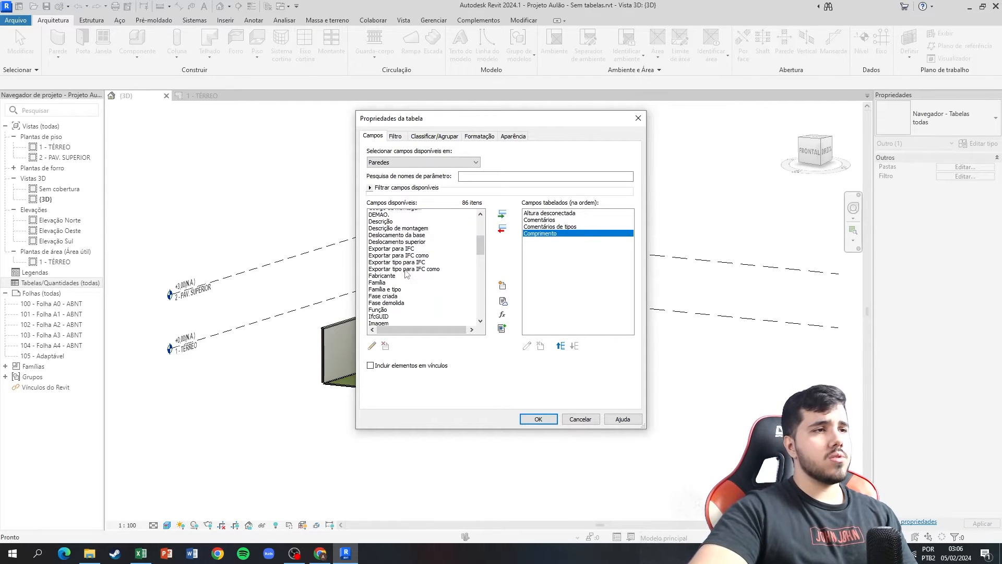
double_click(389, 221)
scroll(400, 245, down, 1)
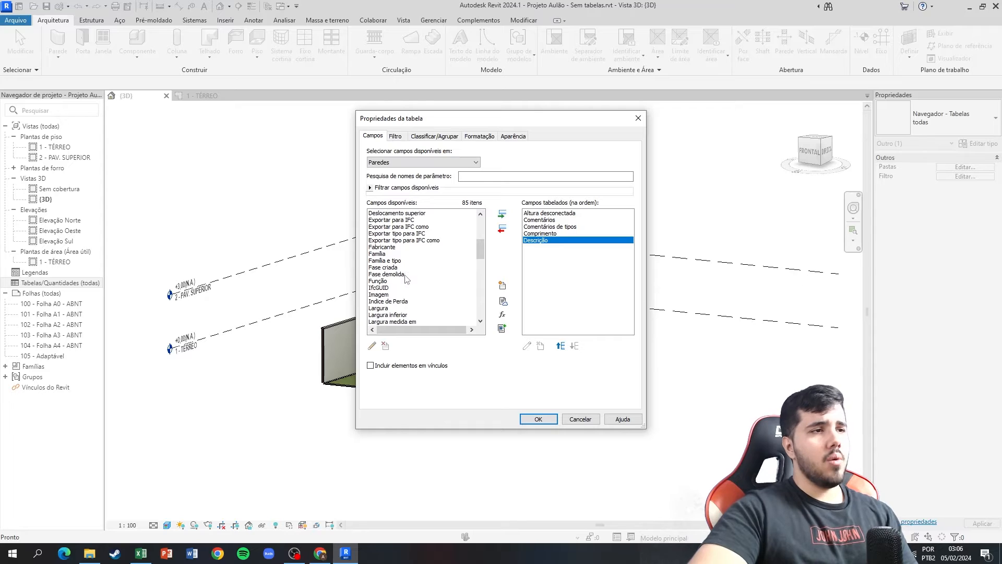
double_click(380, 255)
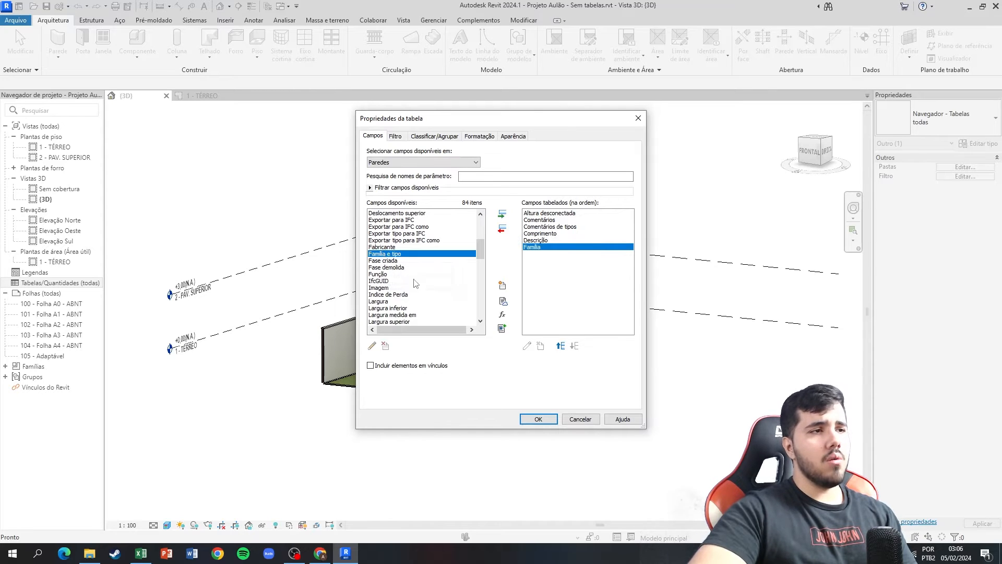
Add the Tipo and Área fields and generate the wall schedule.
scroll(406, 298, down, 2)
scroll(405, 298, down, 2)
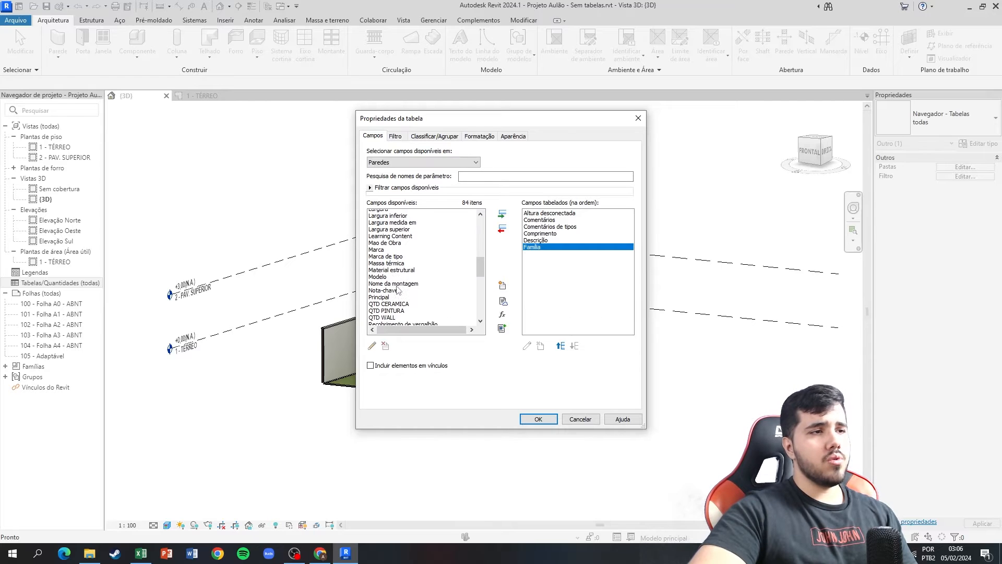
scroll(396, 290, down, 4)
scroll(402, 296, down, 4)
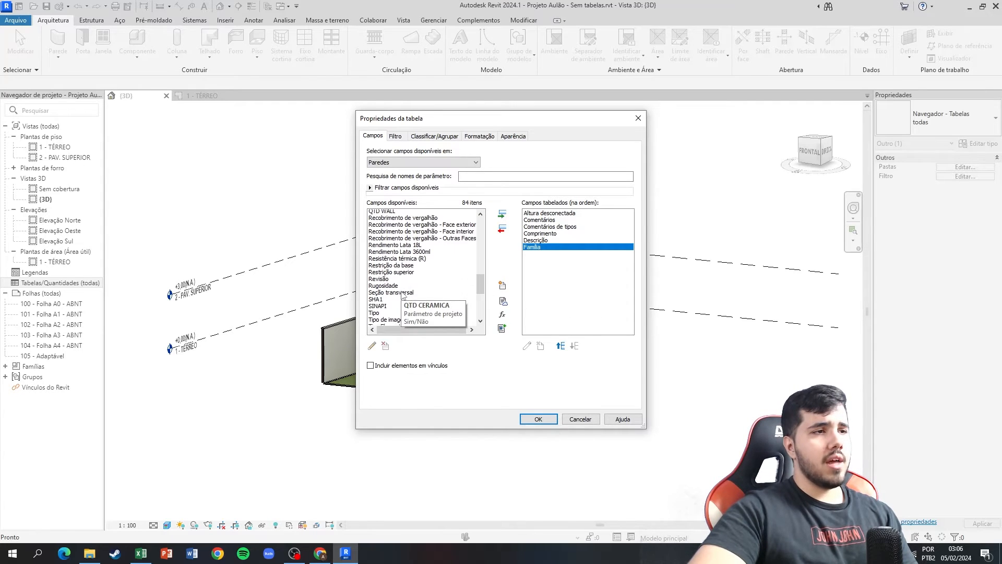
double_click(377, 268)
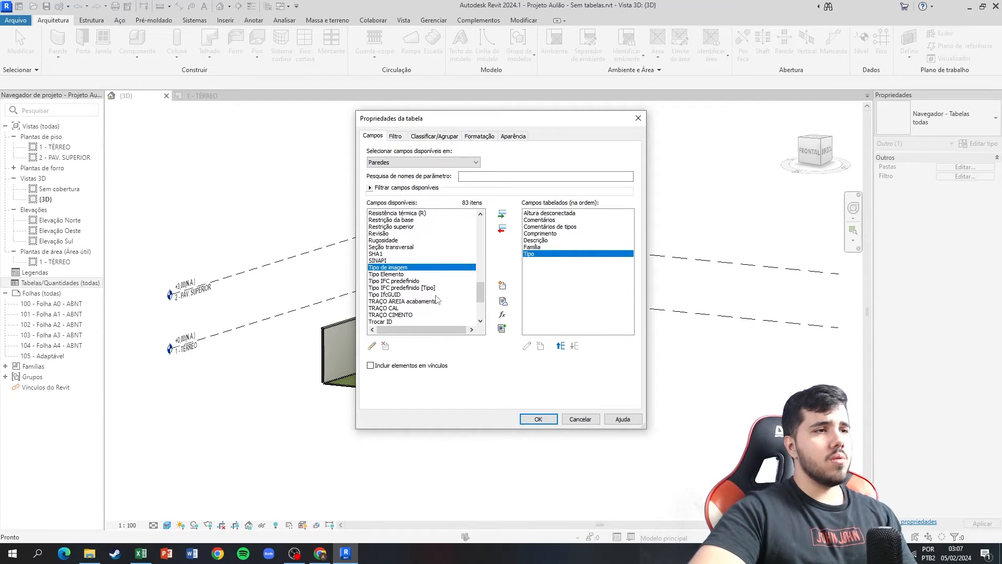
scroll(438, 299, down, 3)
scroll(437, 299, down, 1)
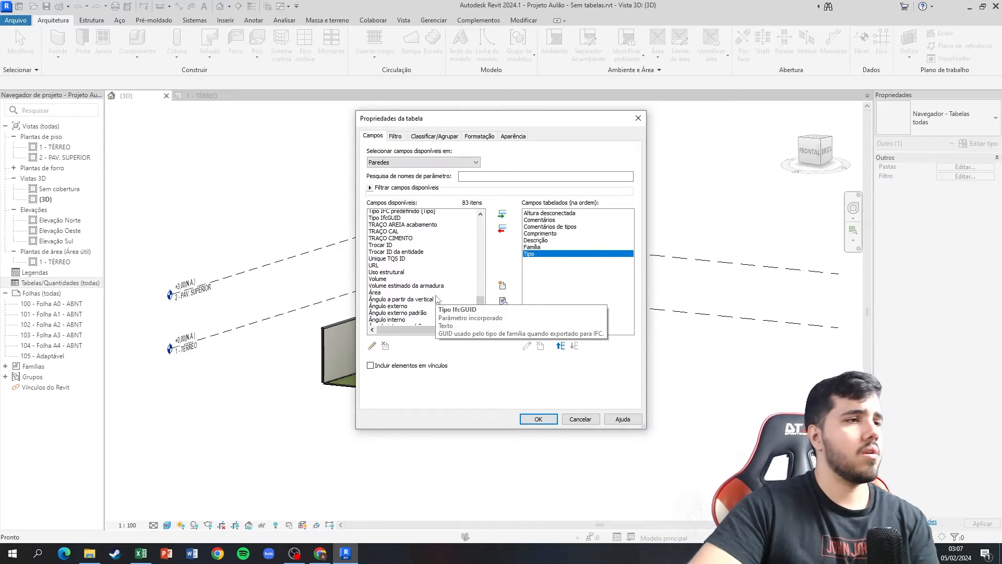
double_click(448, 287)
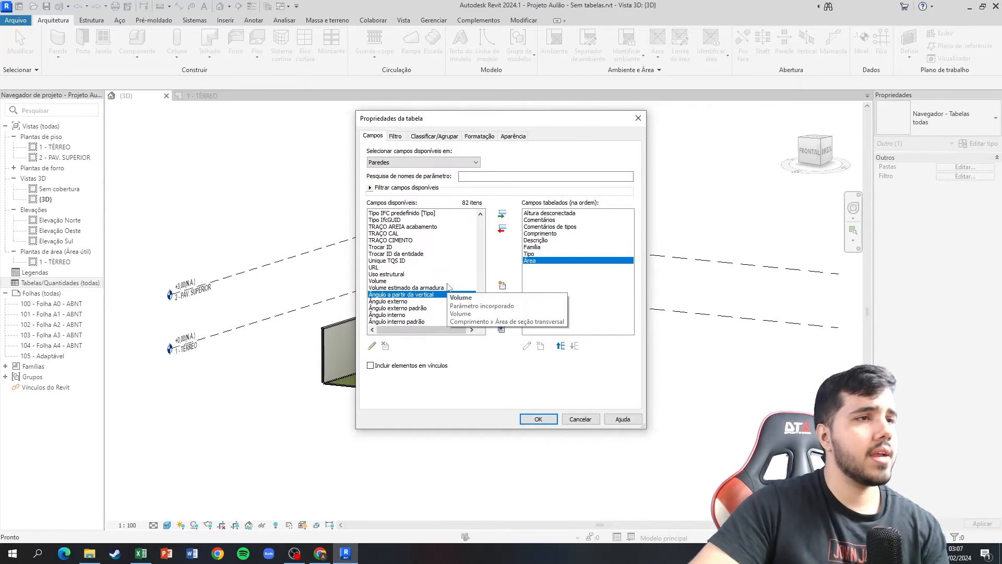
click(538, 419)
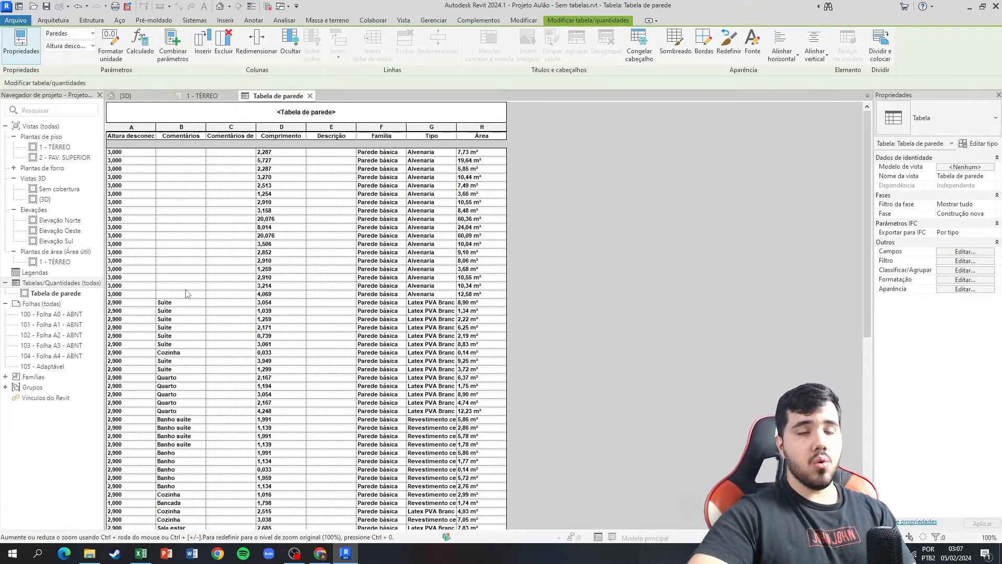
Look through the wall schedule rows, examining the comments, wall types and areas listed.
scroll(224, 222, down, 5)
scroll(231, 240, up, 5)
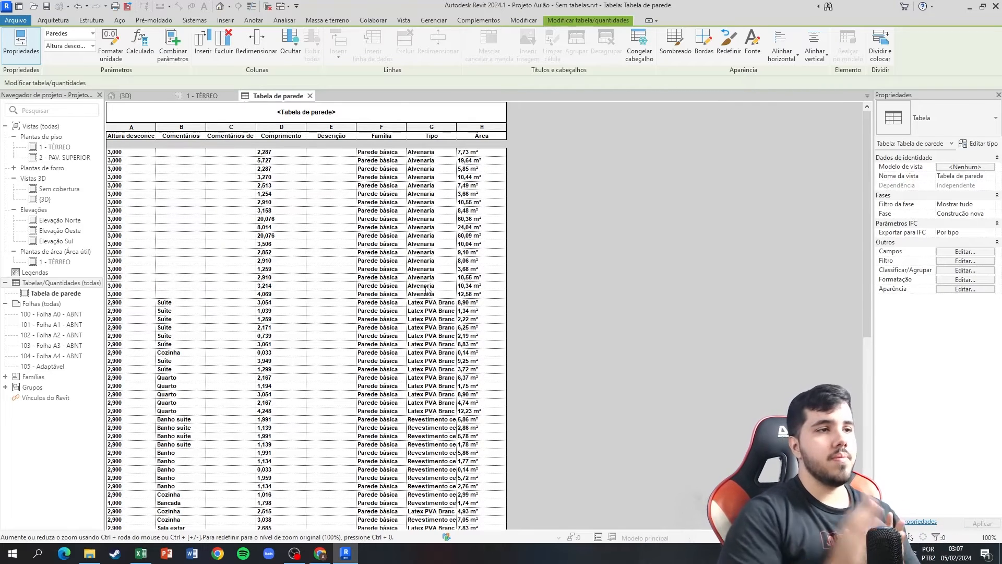
scroll(423, 290, down, 3)
scroll(420, 294, down, 2)
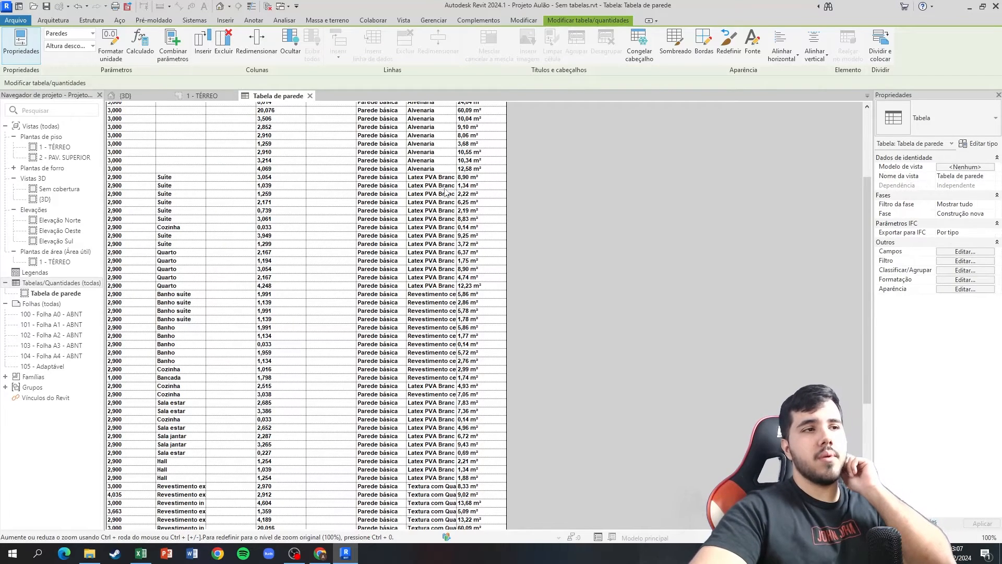
scroll(376, 230, up, 5)
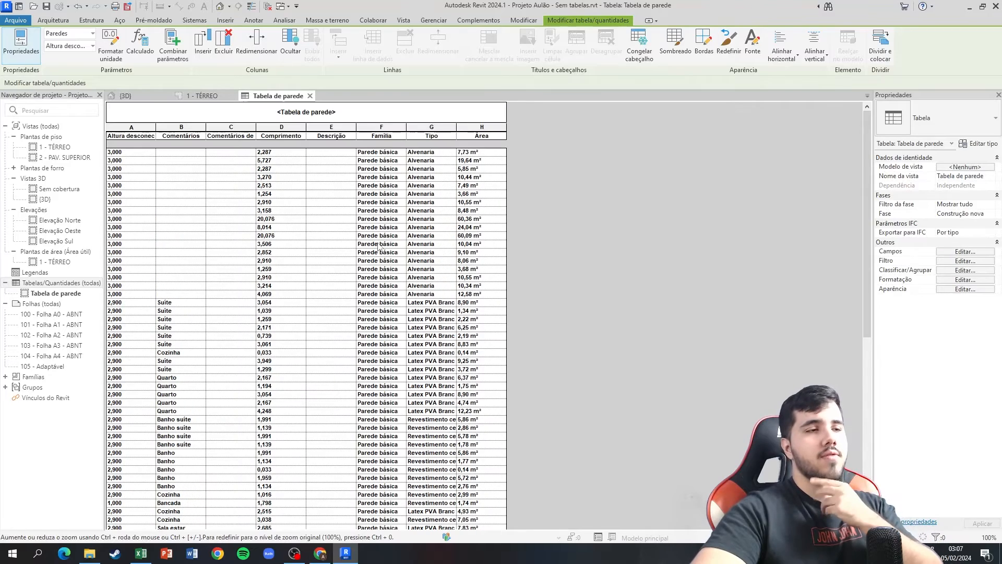
scroll(379, 246, down, 3)
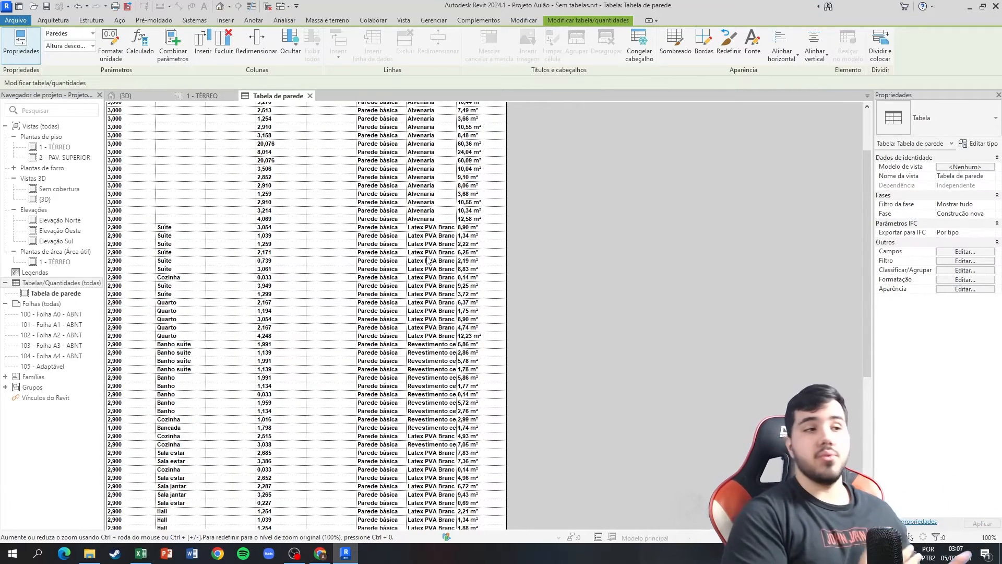
scroll(429, 259, down, 6)
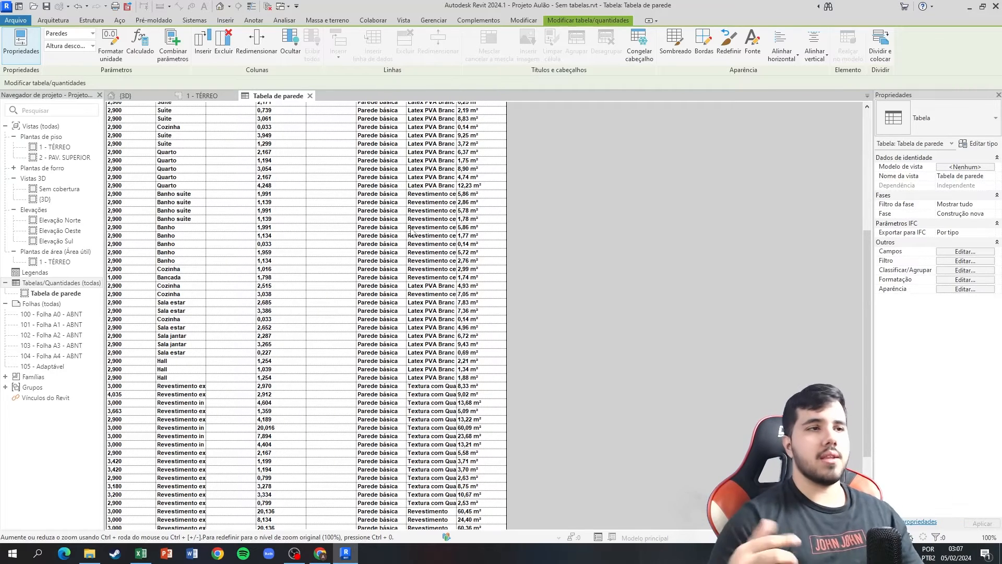
scroll(431, 295, up, 1)
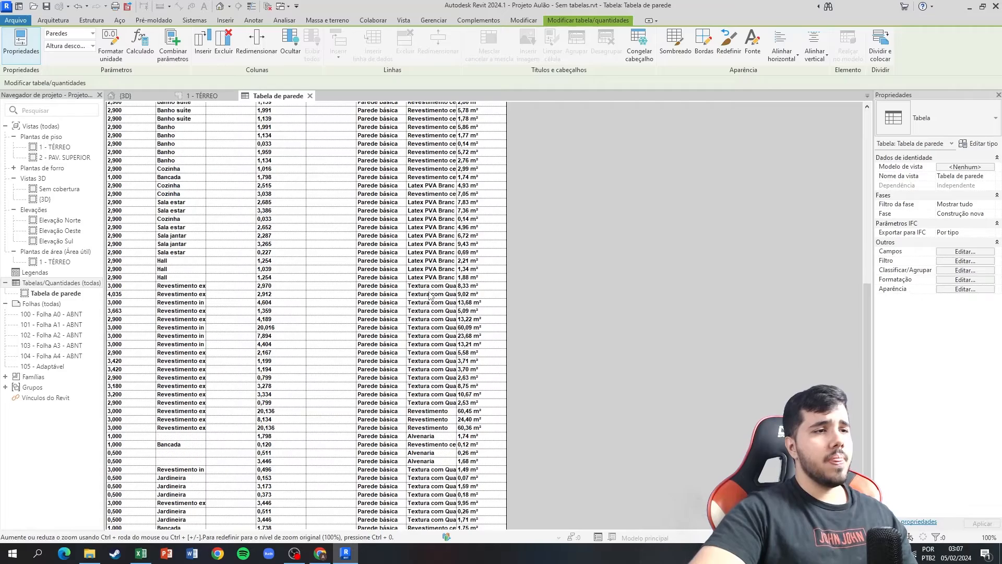
scroll(433, 322, down, 6)
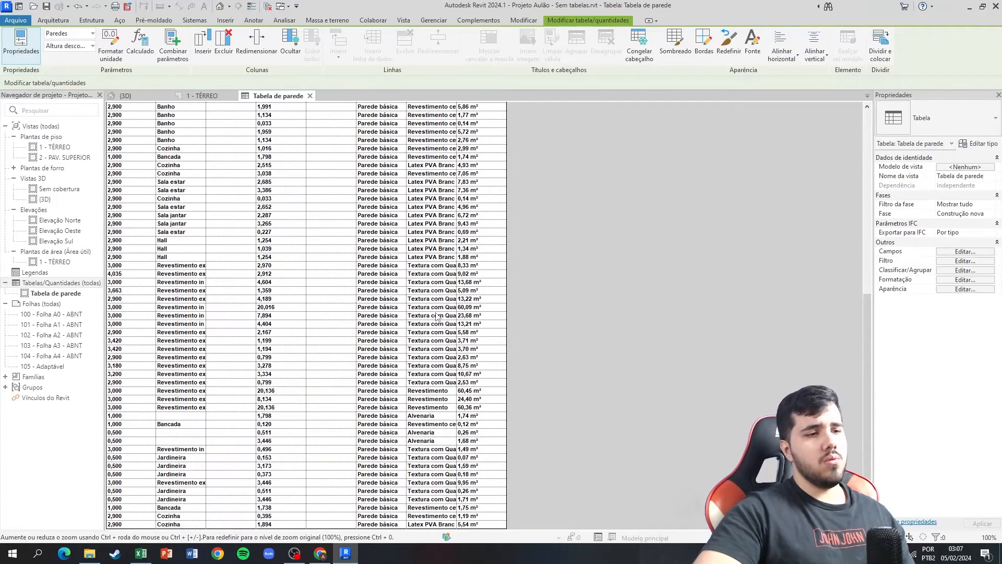
scroll(438, 316, up, 12)
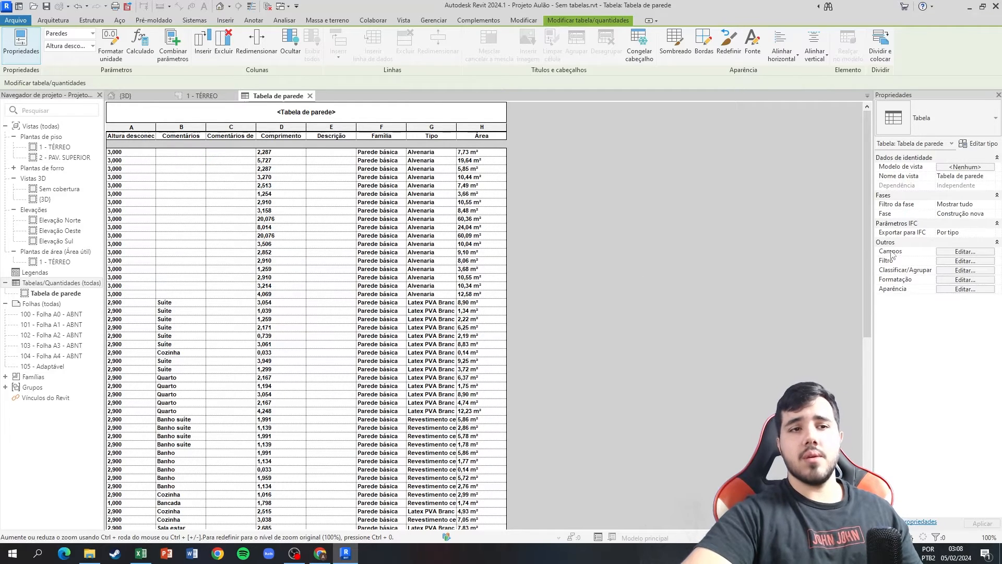
Sort the wall schedule by Tipo in ascending order and turn off itemizing of each instance.
click(950, 270)
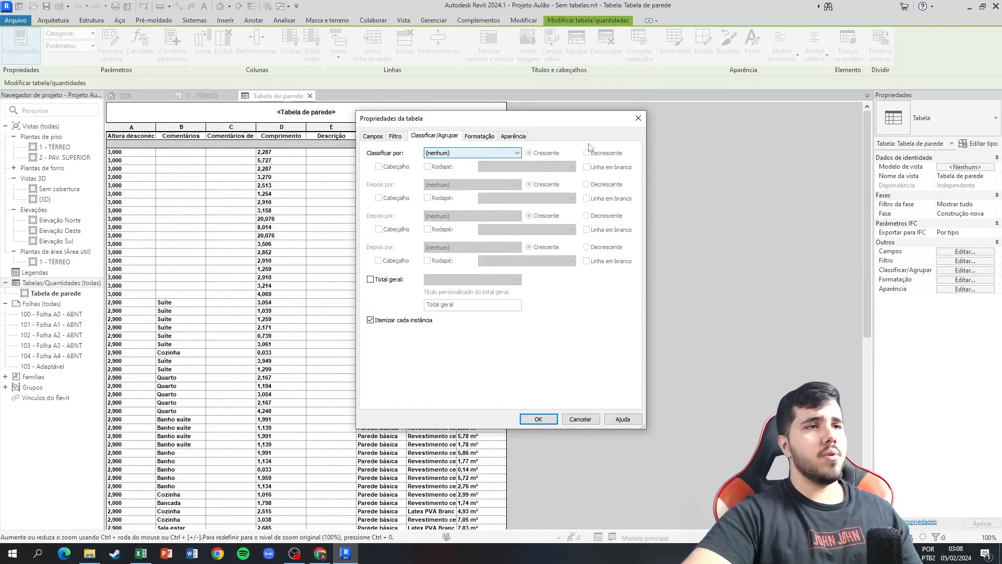
click(452, 153)
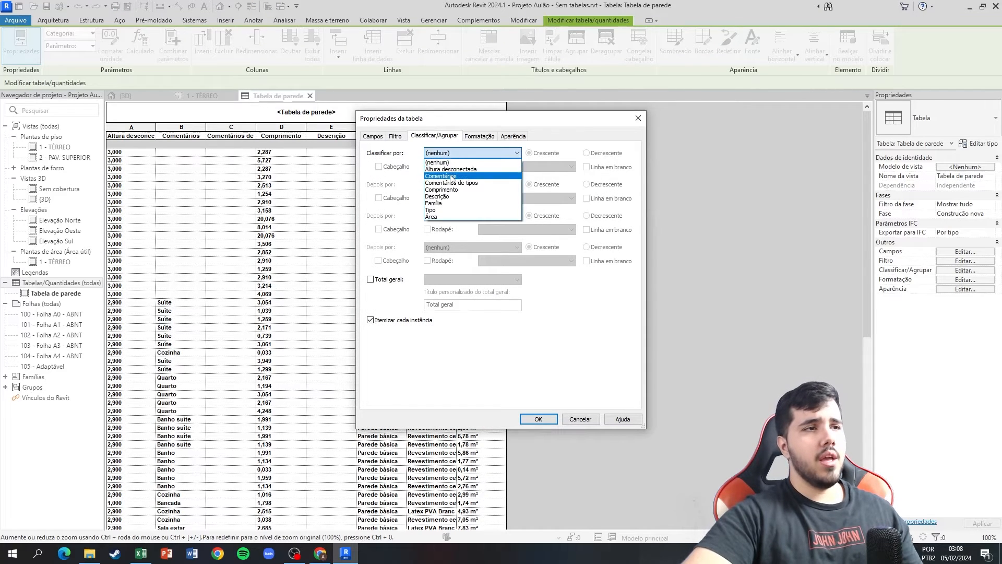
click(440, 209)
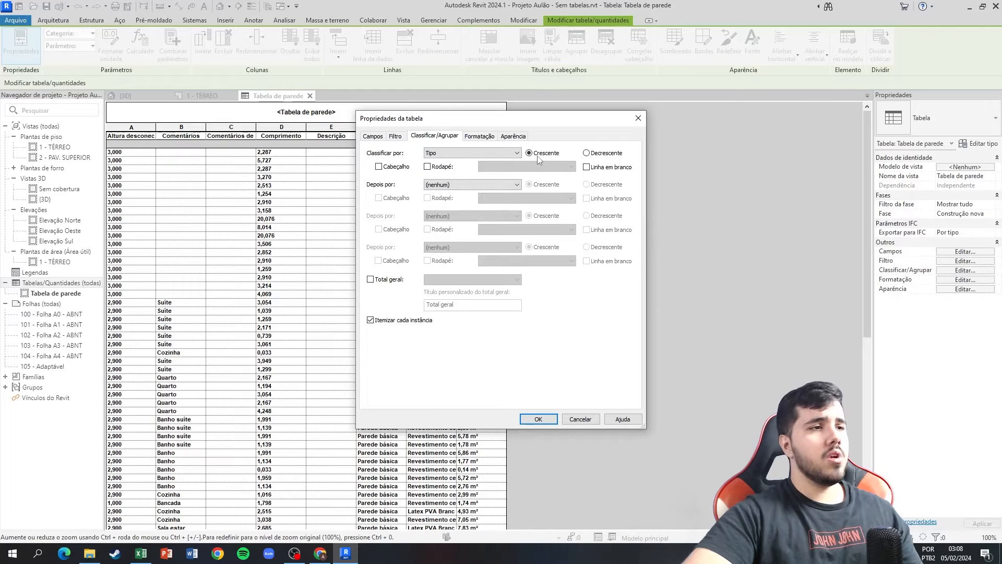
click(388, 323)
click(538, 419)
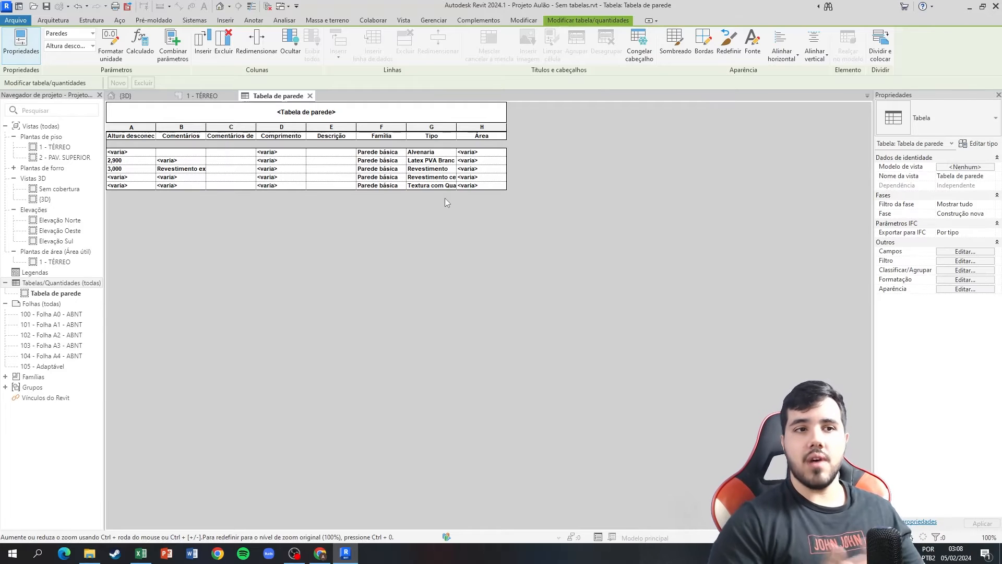
Set the Área field of the wall schedule to Calcular os totais and apply the formatting.
click(969, 253)
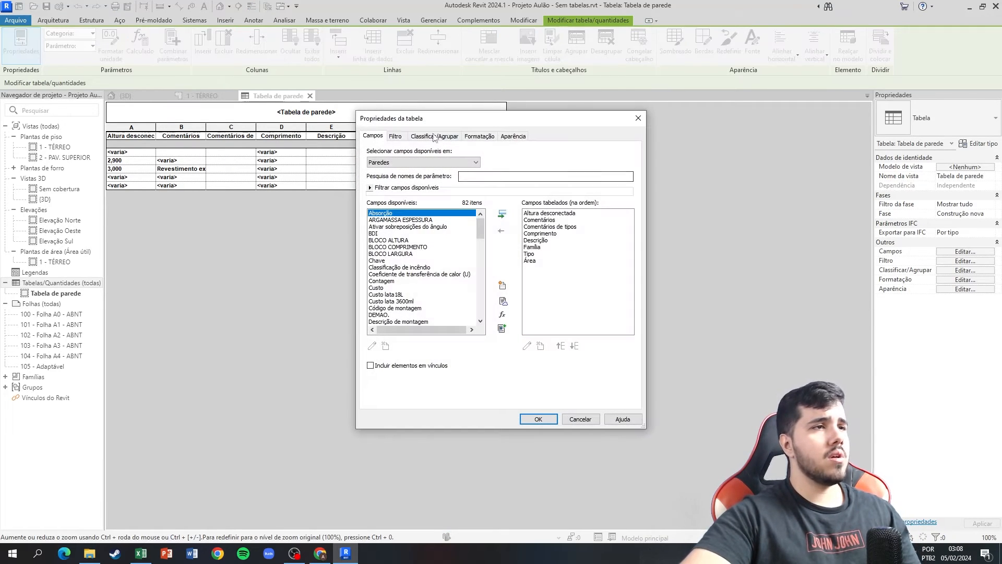
click(477, 137)
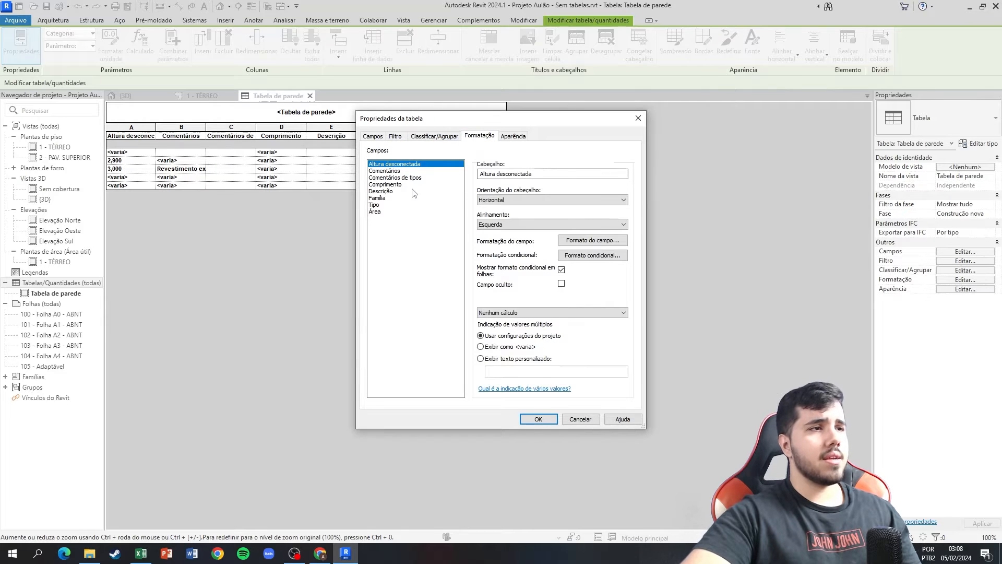
click(378, 213)
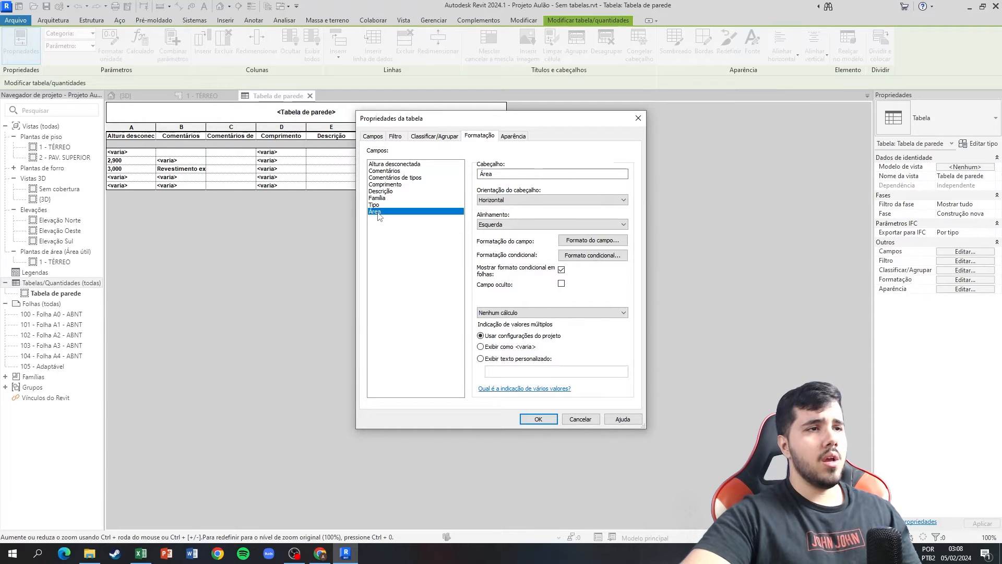
click(491, 315)
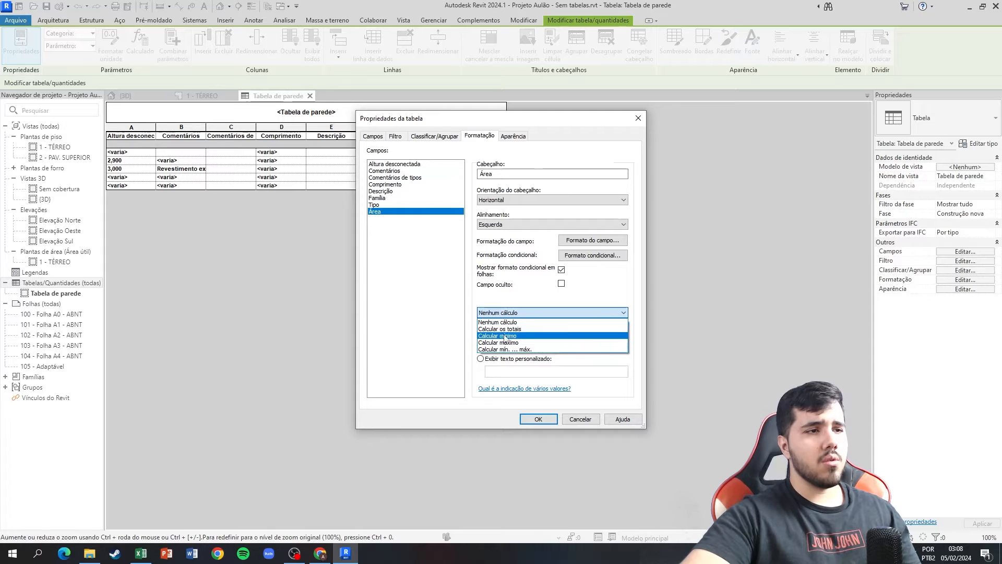
click(502, 330)
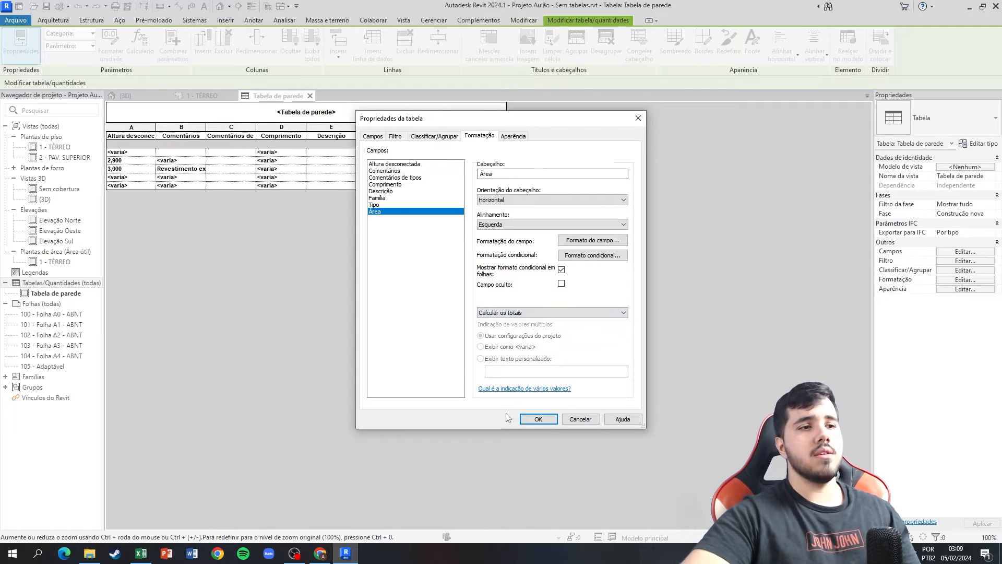
click(434, 135)
click(480, 136)
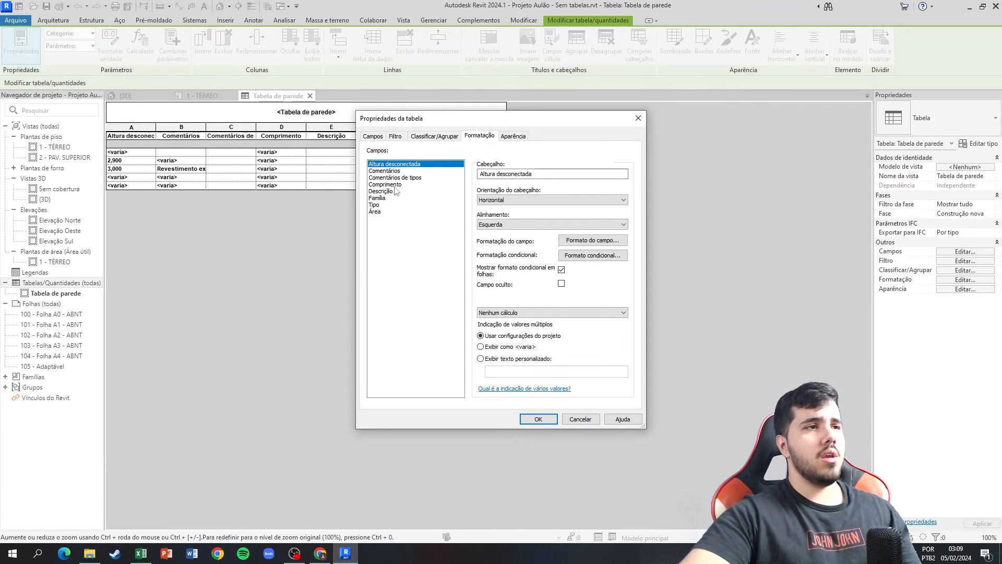
click(375, 212)
click(531, 421)
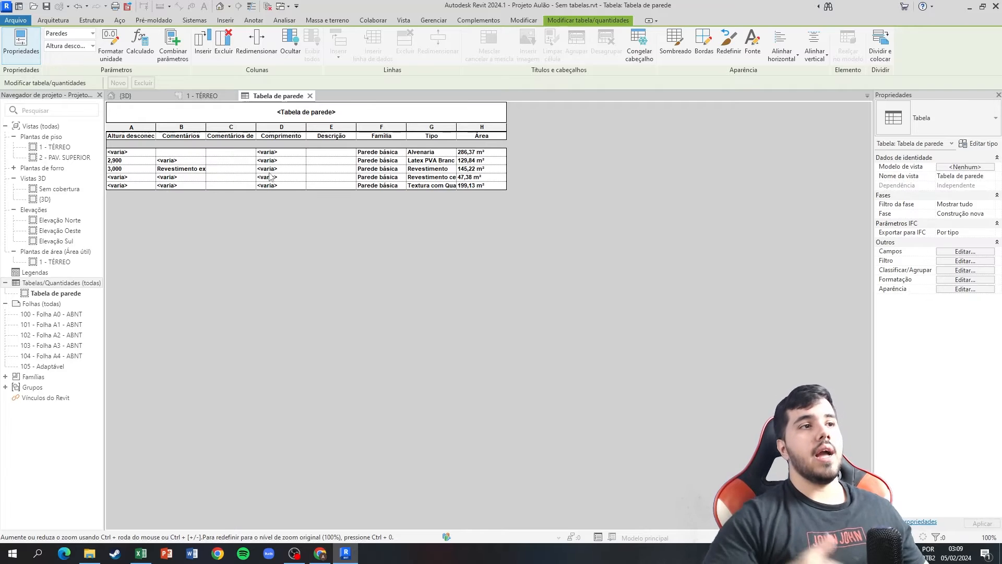
Take the Alvenaria area from the wall schedule and enter 286,37 as the quantity of item 5.1 in the Excel budget.
click(472, 152)
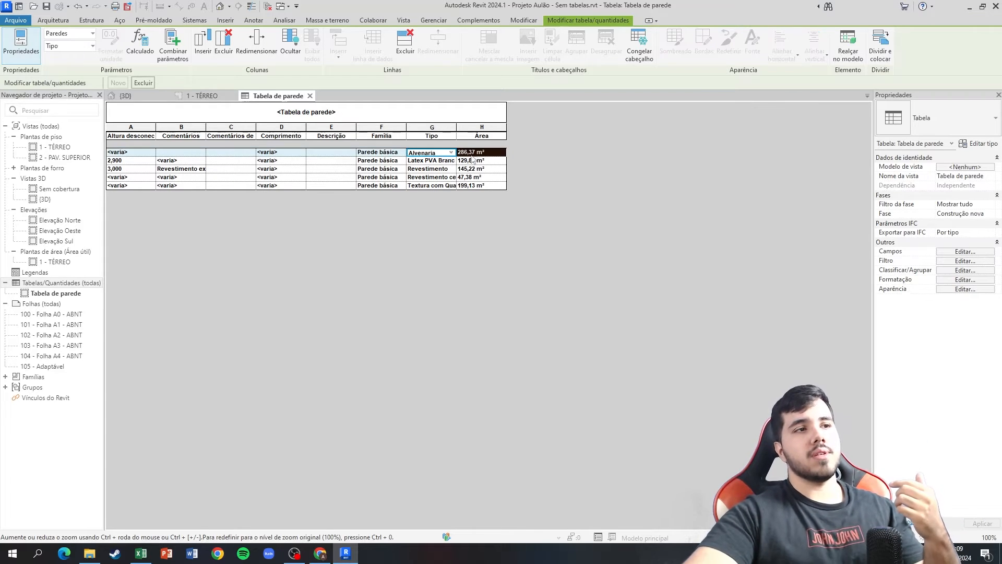
click(504, 187)
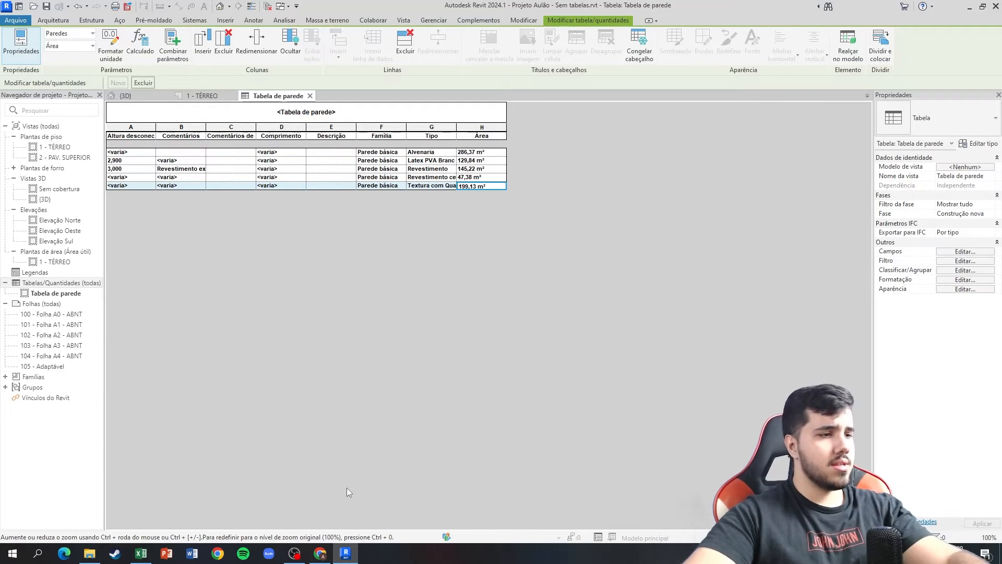
click(141, 552)
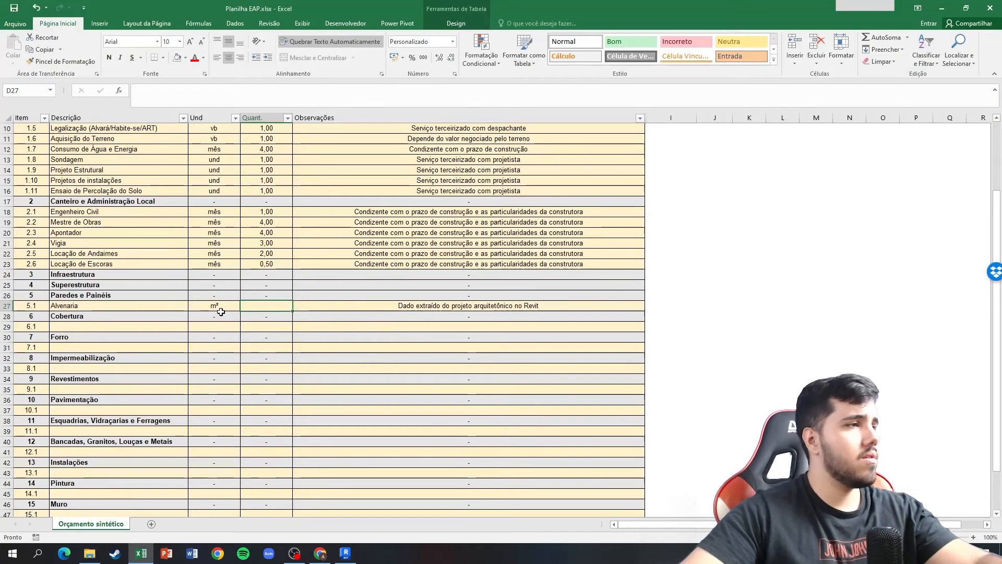
text(286,37)
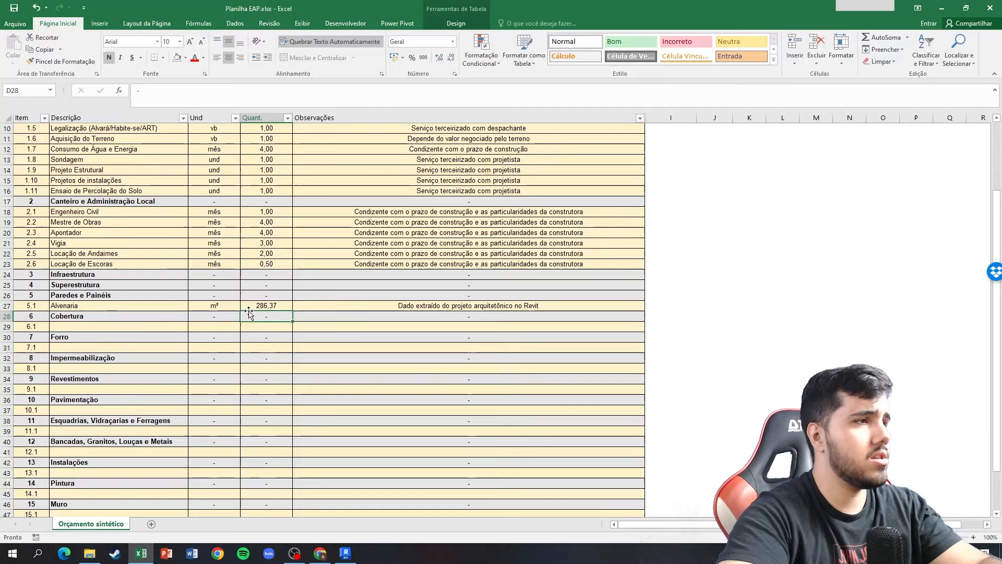
key(alt+Tab)
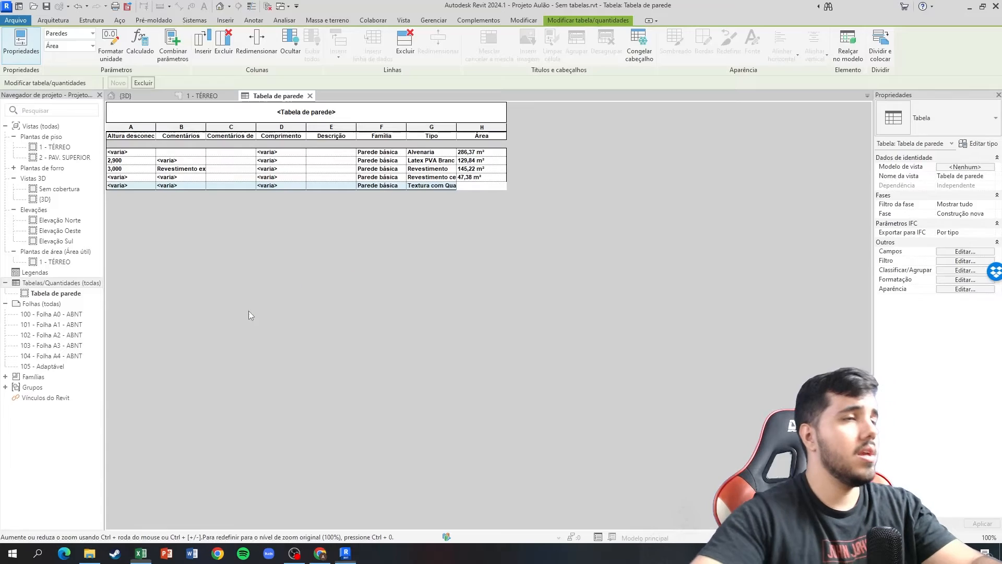
Check the total areas of the paint and coating wall types in the wall schedule.
click(479, 162)
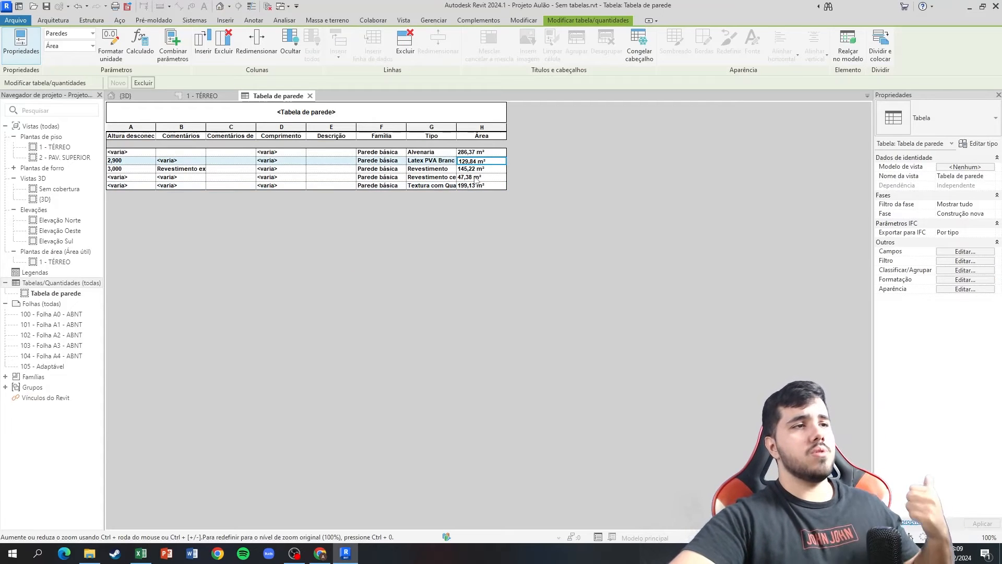
click(477, 170)
click(474, 178)
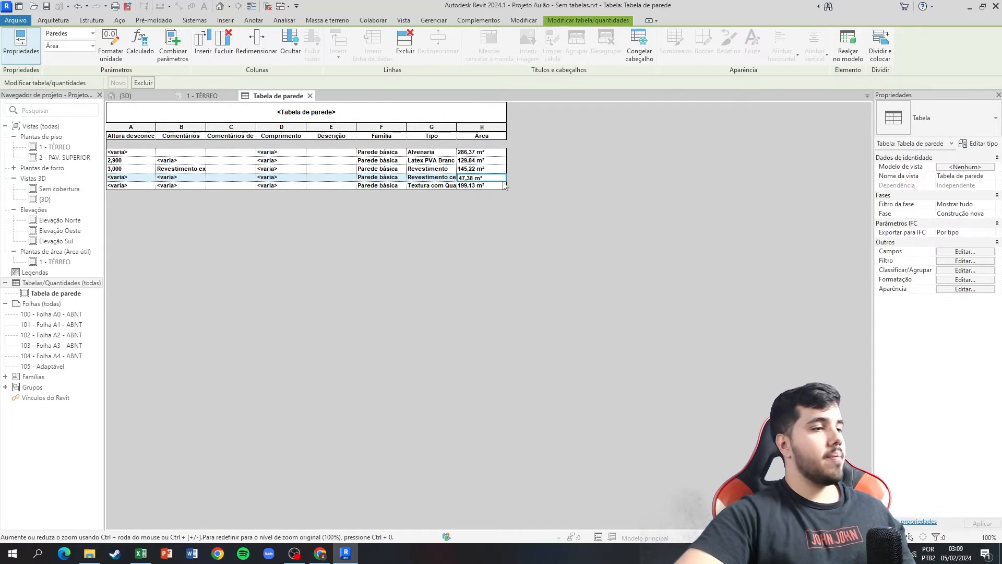
Switch to the EAP diagram in the browser and examine the groups that follow Paredes e Painéis.
click(320, 553)
scroll(690, 389, right, 4)
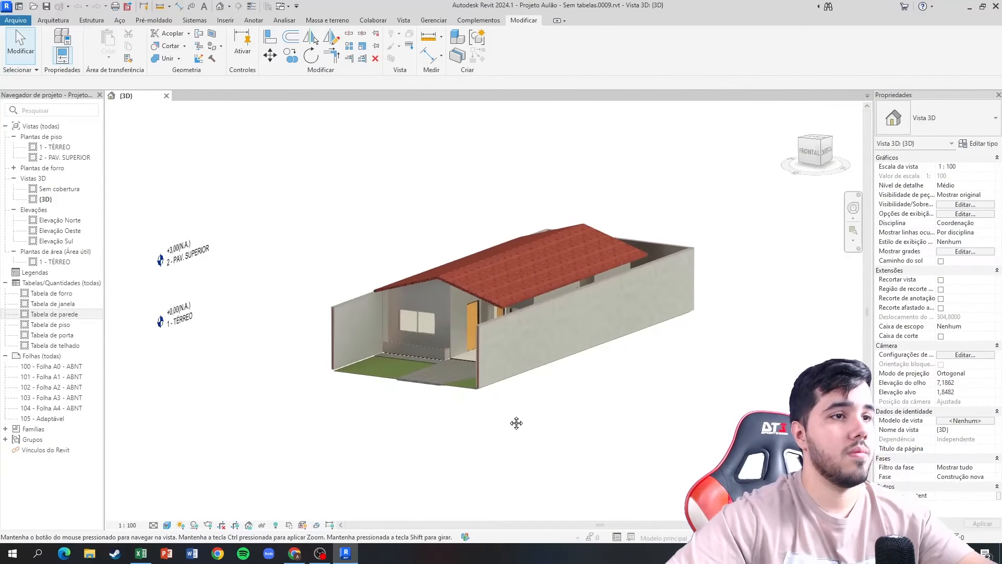
middle_drag(516, 423, 519, 420)
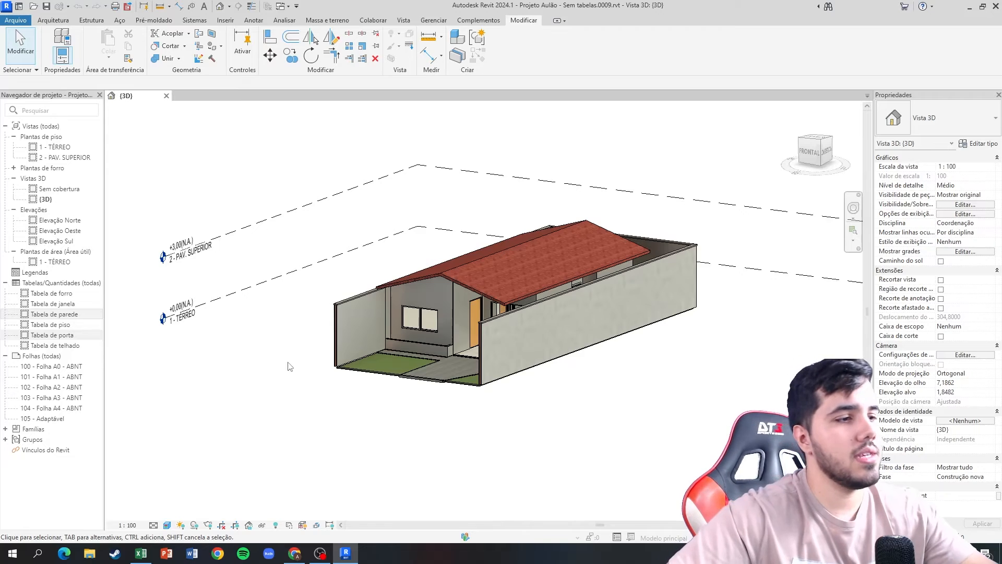
Open the wall schedule in Revit, select the Revestimento row and examine the matching walls in the 3D view.
click(141, 553)
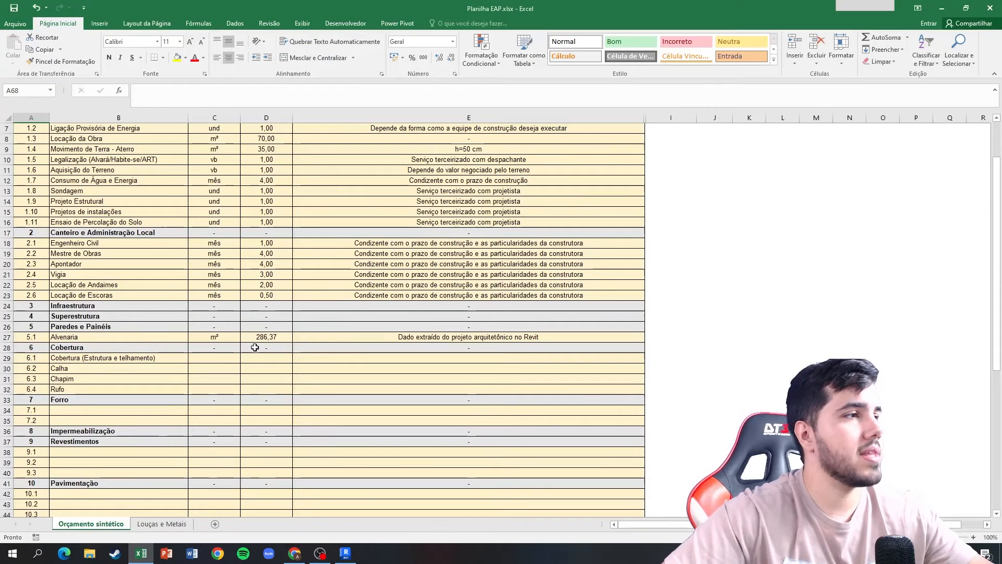
click(345, 554)
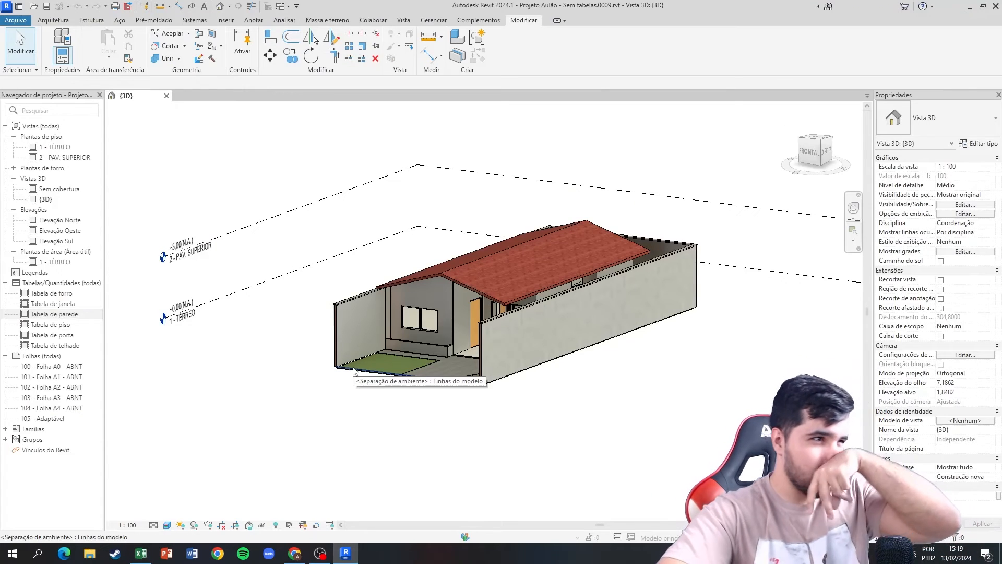
double_click(61, 316)
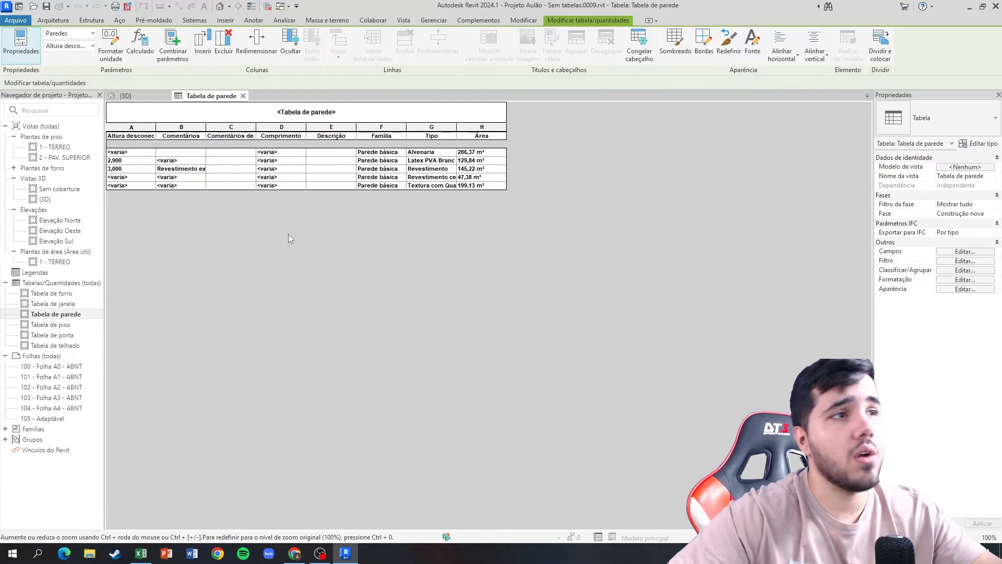
click(412, 170)
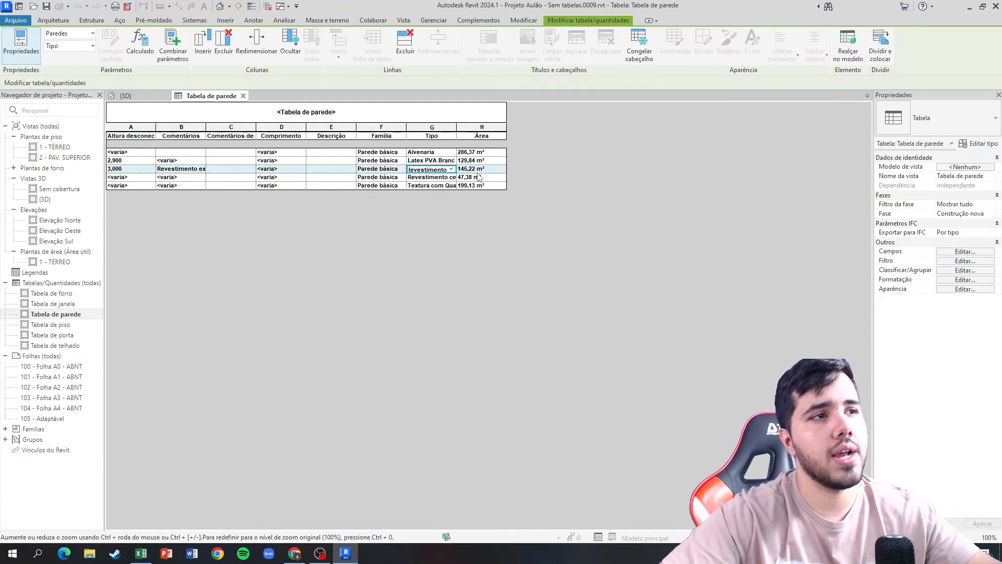
key(ctrl+Tab)
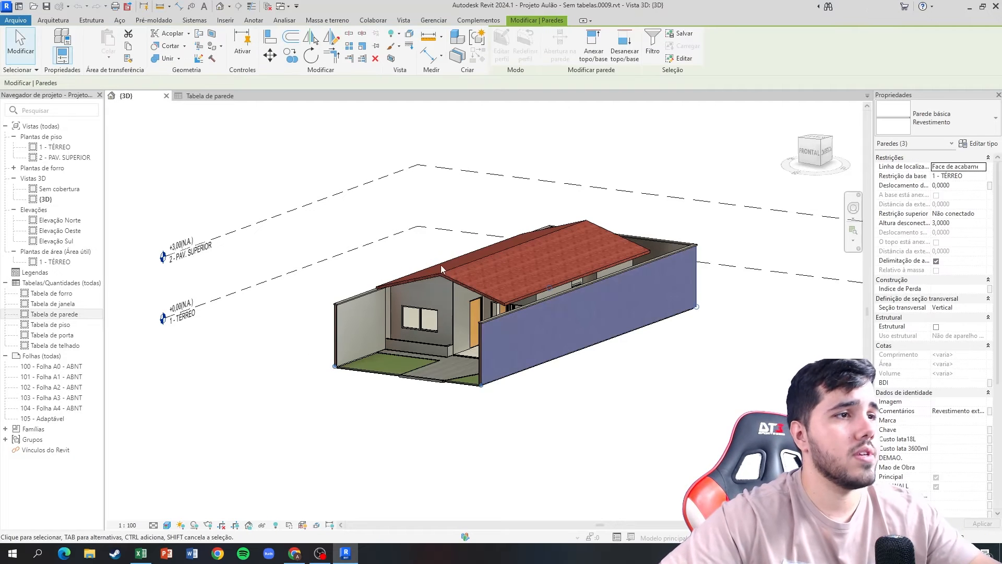
mouse_move(399, 256)
shift+middle_down()
mouse_move(662, 314)
mouse_move(730, 256)
mouse_move(416, 278)
mouse_move(402, 264)
shift+middle_up()
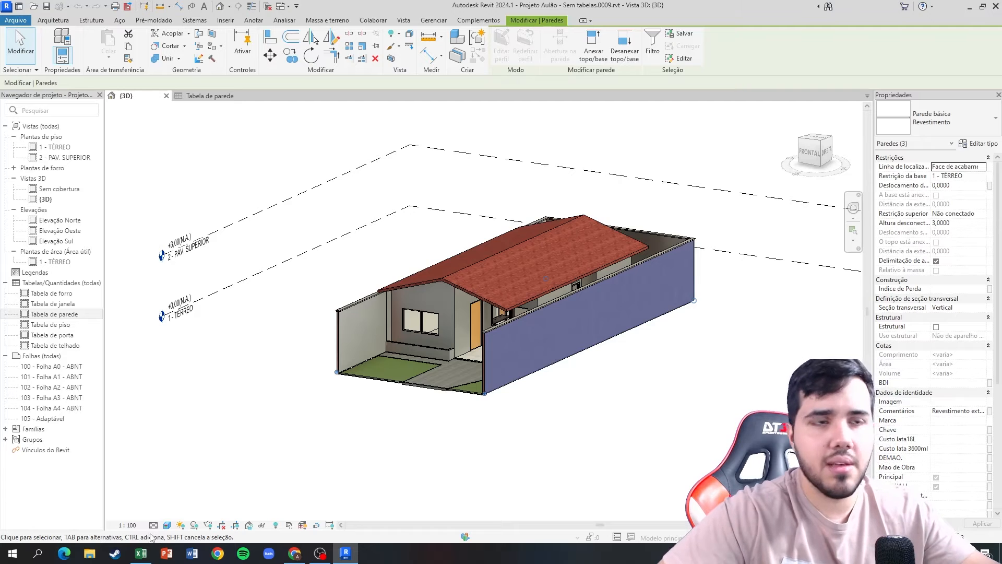
Delete the item 15 Muro and 15.1 rows from the Orçamento sintético table in Excel.
click(140, 553)
scroll(91, 454, down, 6)
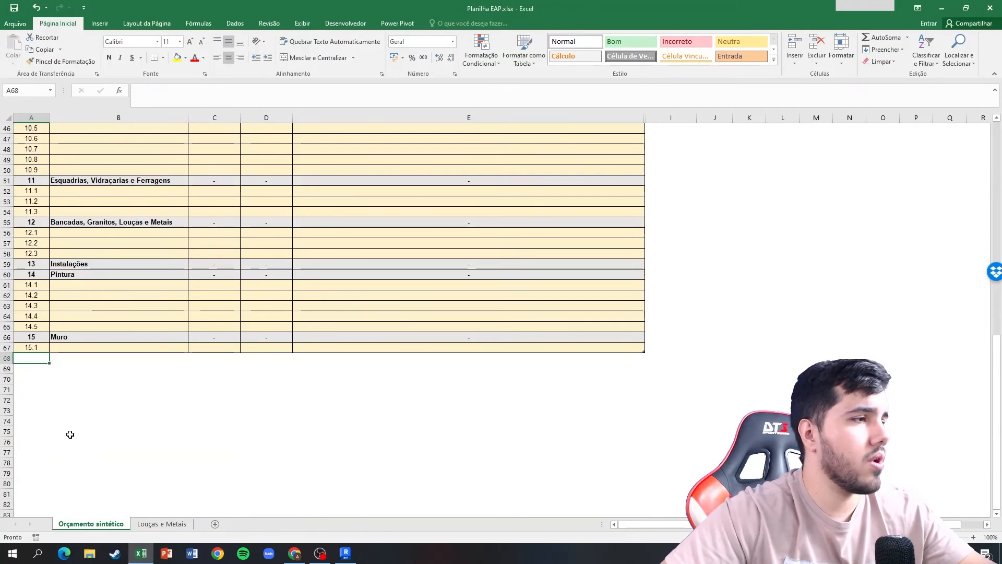
drag(17, 338, 25, 349)
right_click(25, 348)
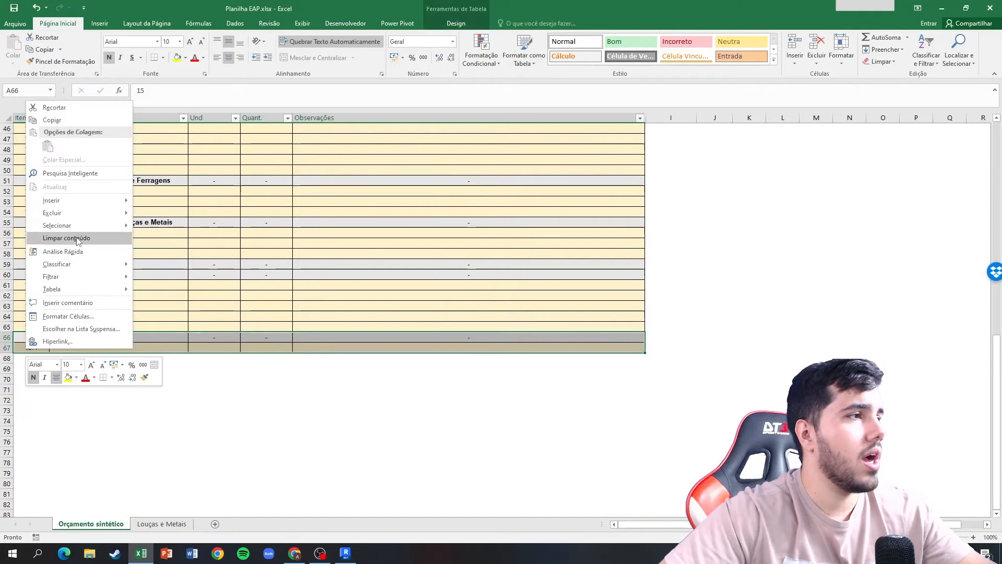
mouse_move(78, 212)
click(155, 227)
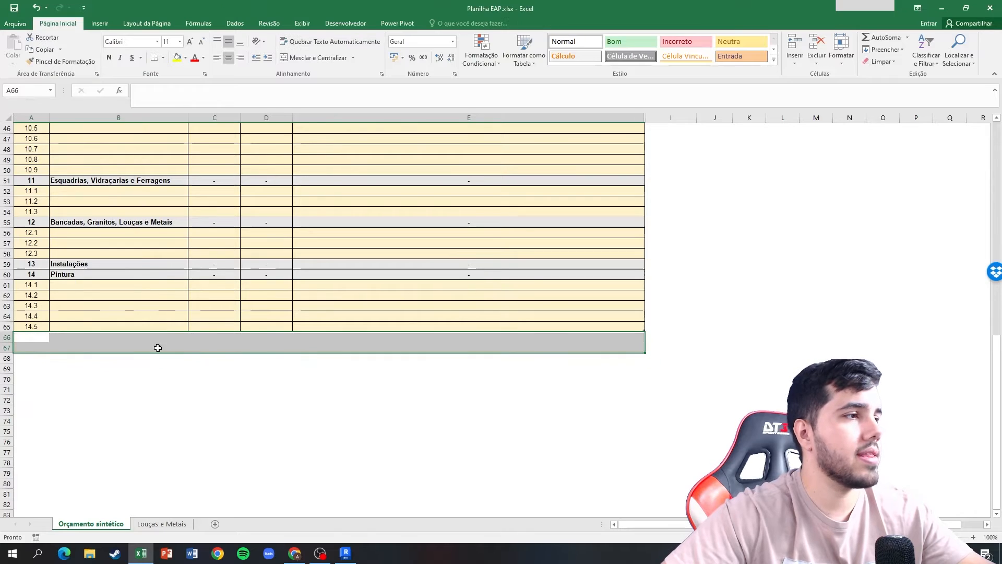
scroll(152, 366, up, 10)
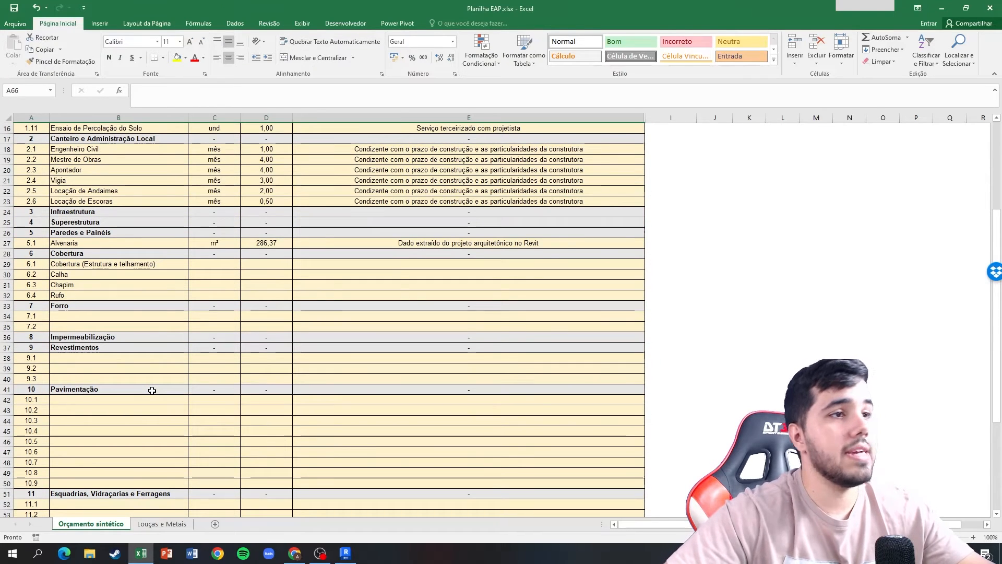
Return to Revit, clear the wall selection, examine the house and boundary walls from several angles in 3D, and close the wall schedule.
key(alt+Tab)
click(315, 268)
shift+middle_drag(327, 279, 484, 287)
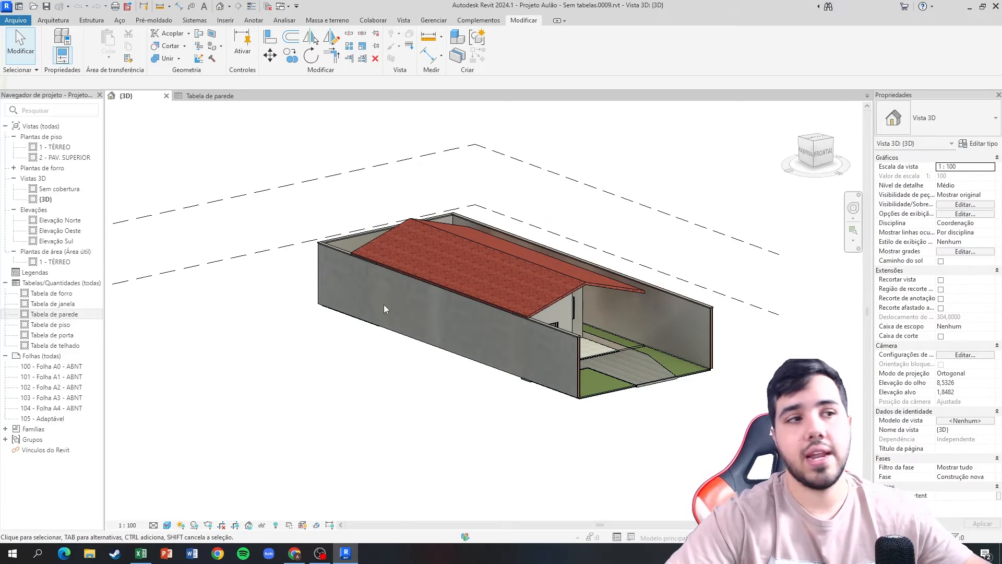
shift+middle_drag(291, 274, 350, 232)
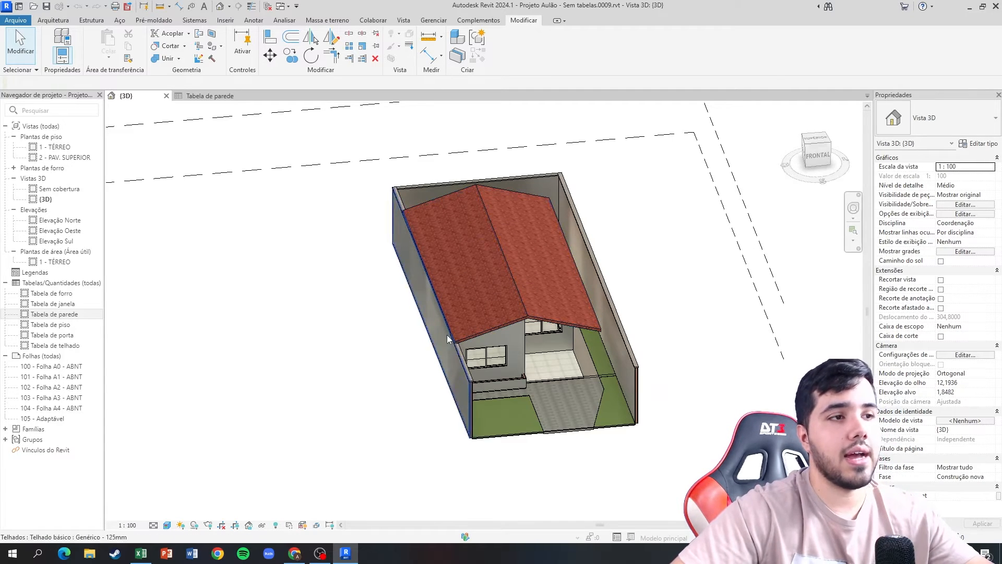
shift+middle_drag(399, 335, 338, 266)
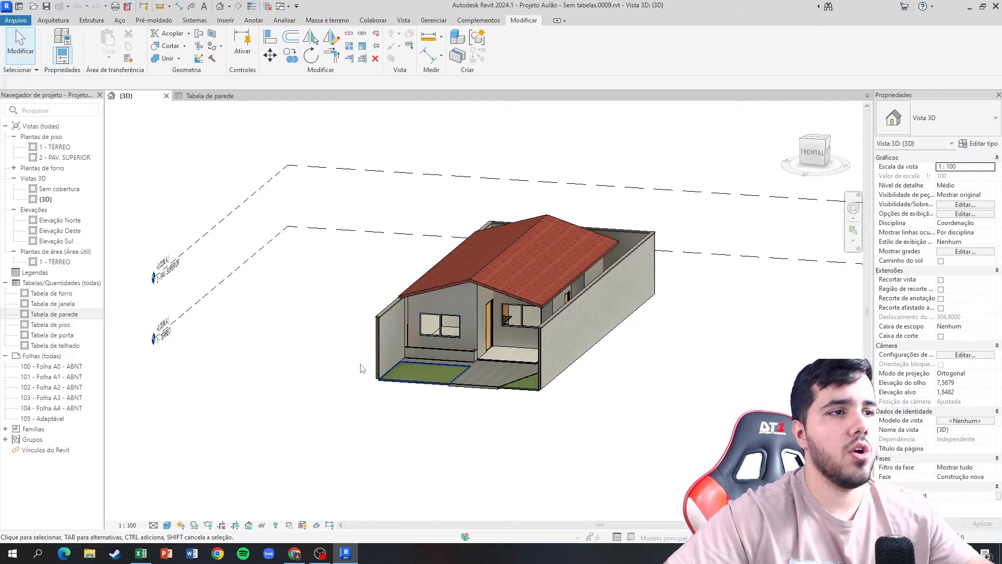
shift+middle_drag(414, 297, 620, 343)
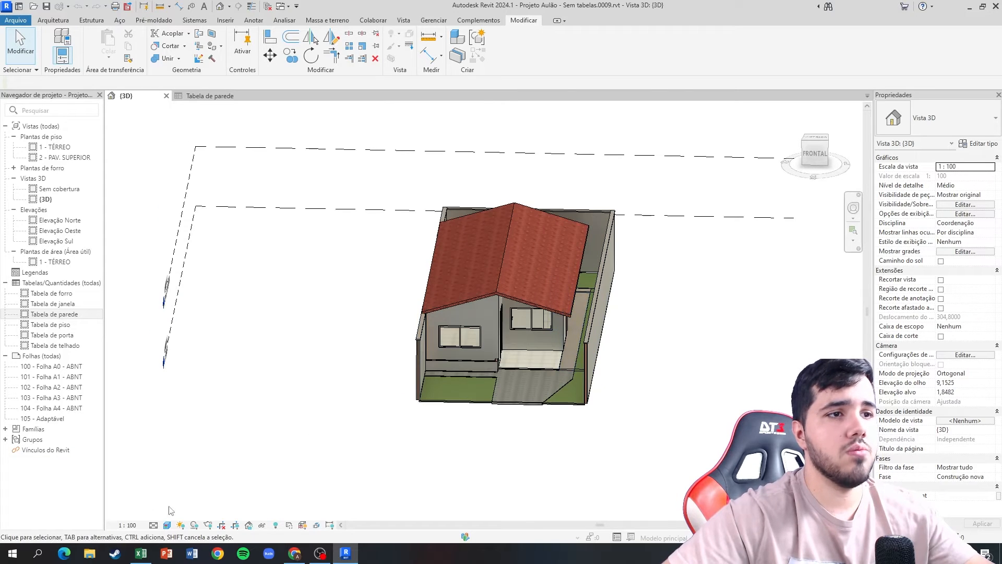
shift+middle_drag(310, 354, 369, 322)
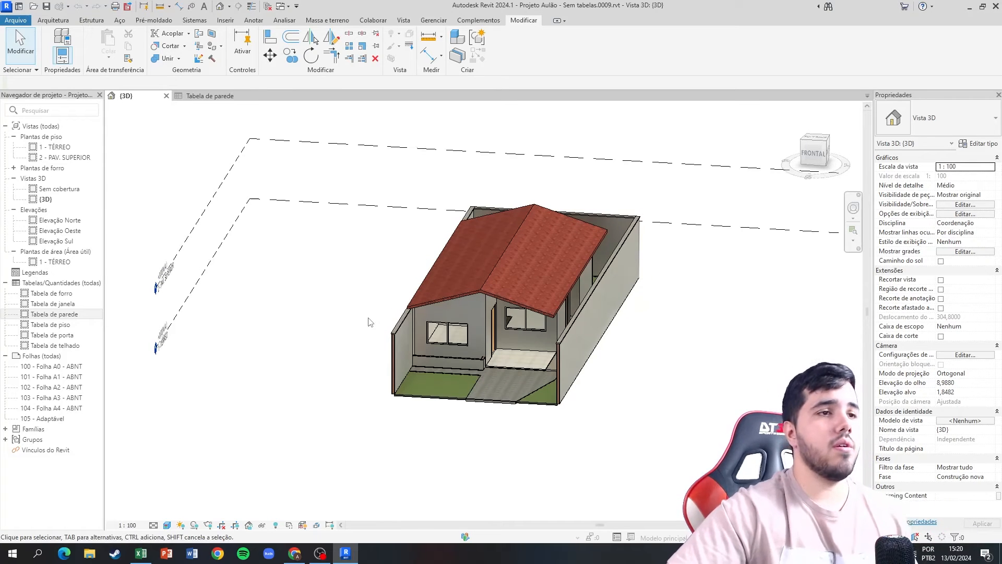
click(241, 96)
Review the Cobertura items in the browser's EAP diagram and bring up the image results for chapim.
click(295, 553)
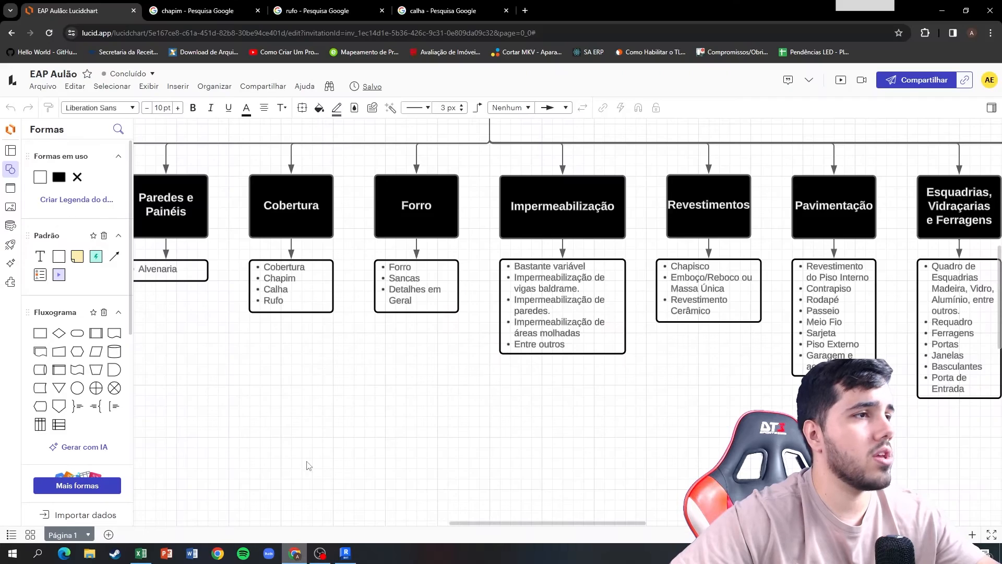
scroll(344, 364, right, 3)
scroll(344, 364, down, 2)
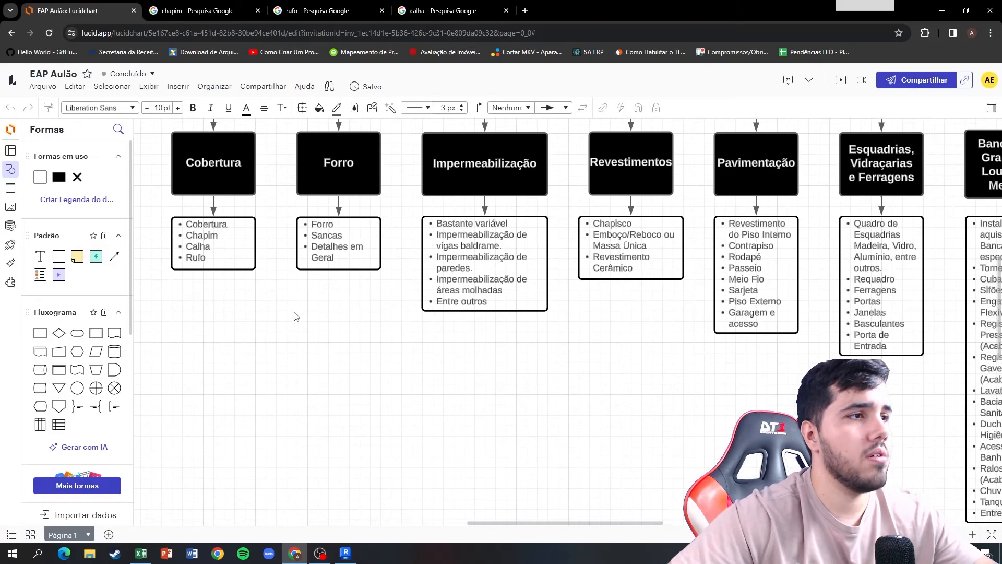
right_drag(273, 296, 429, 377)
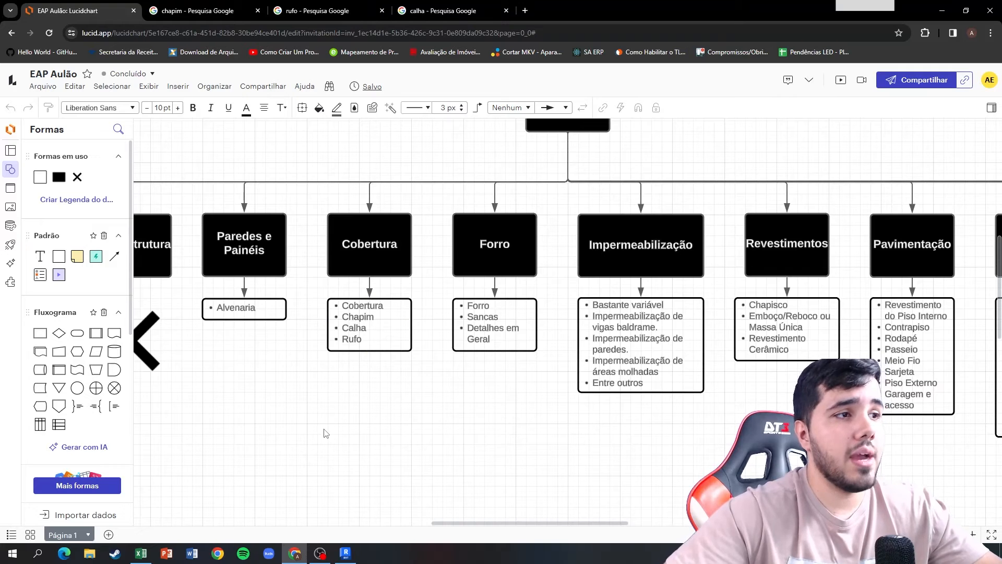
click(197, 5)
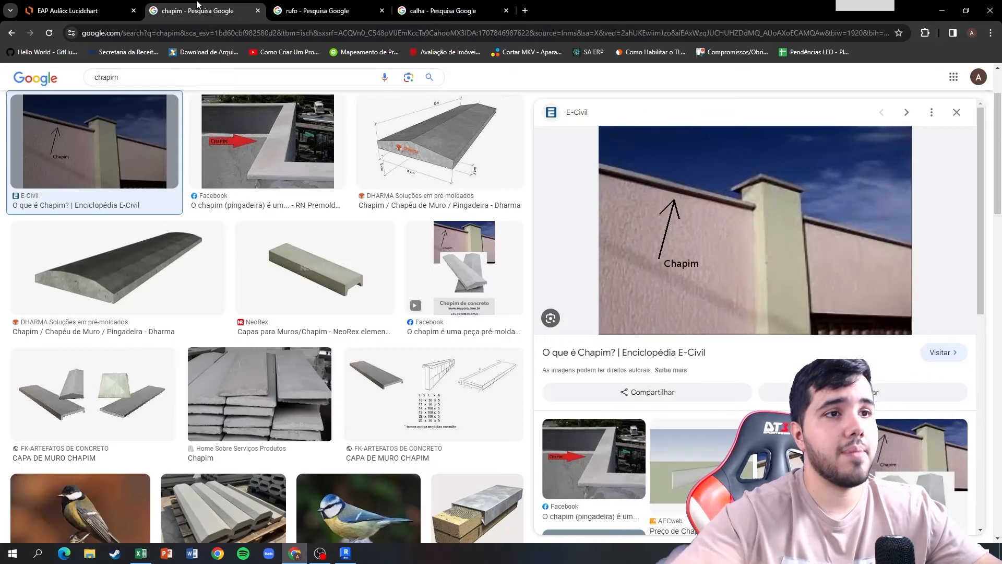
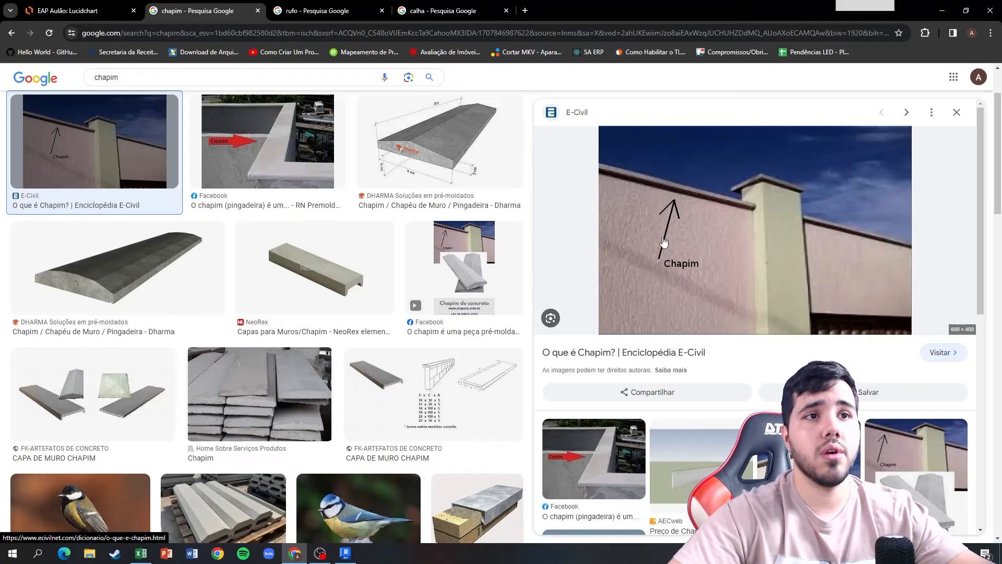
Review the rufo and calha image results in the browser and examine the house roof in Revit's 3D view.
click(318, 11)
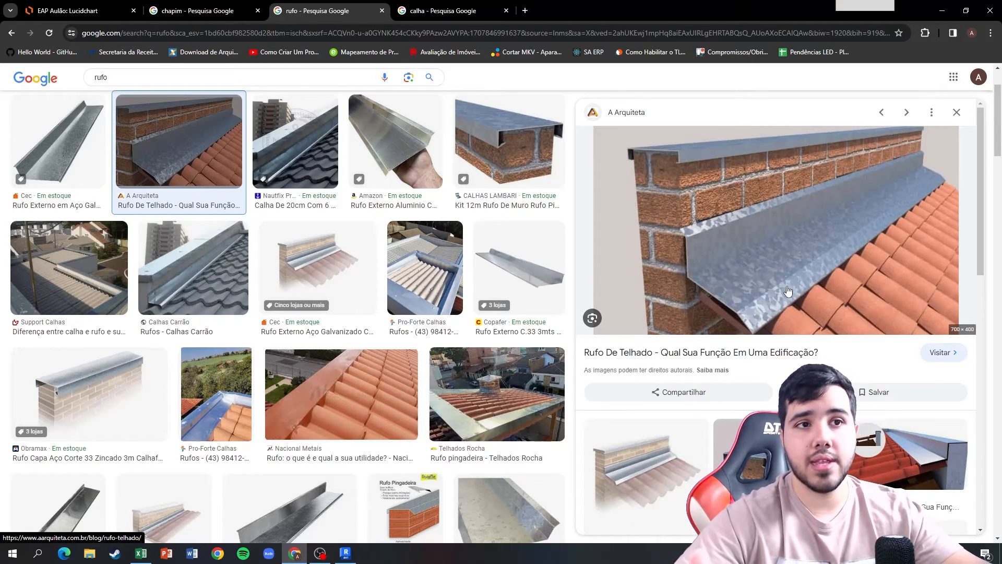
click(345, 553)
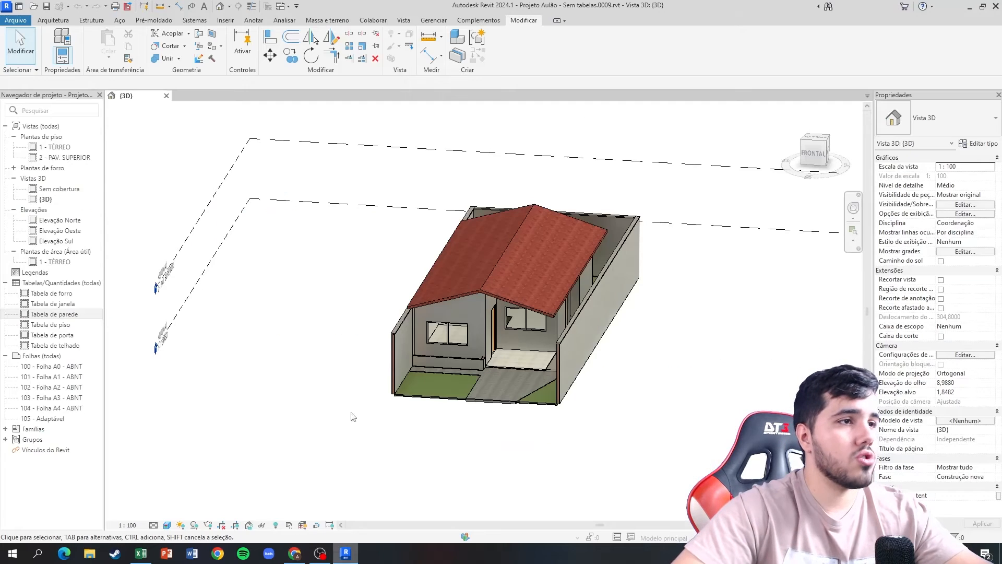
shift+middle_drag(377, 258, 416, 253)
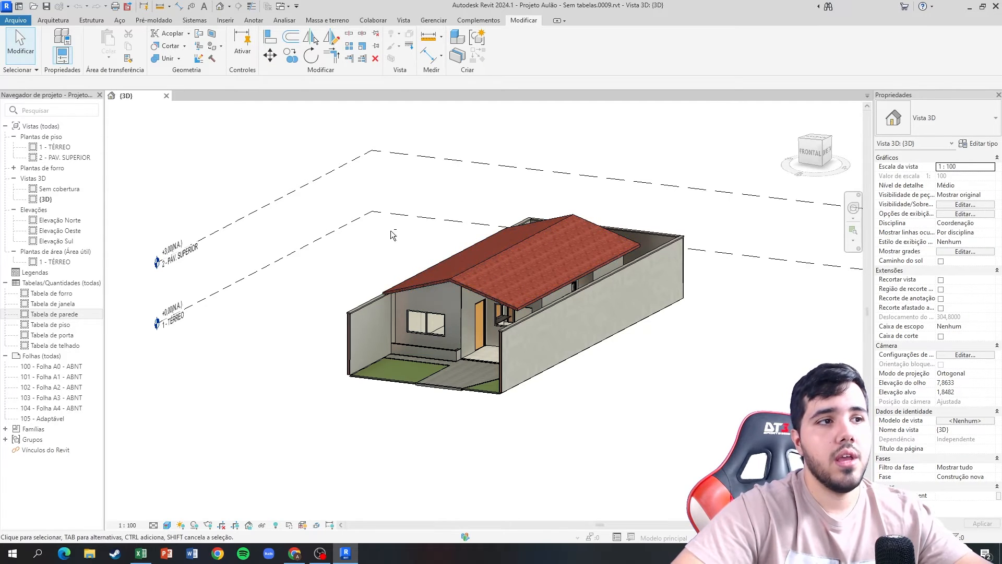
shift+middle_drag(392, 231, 488, 254)
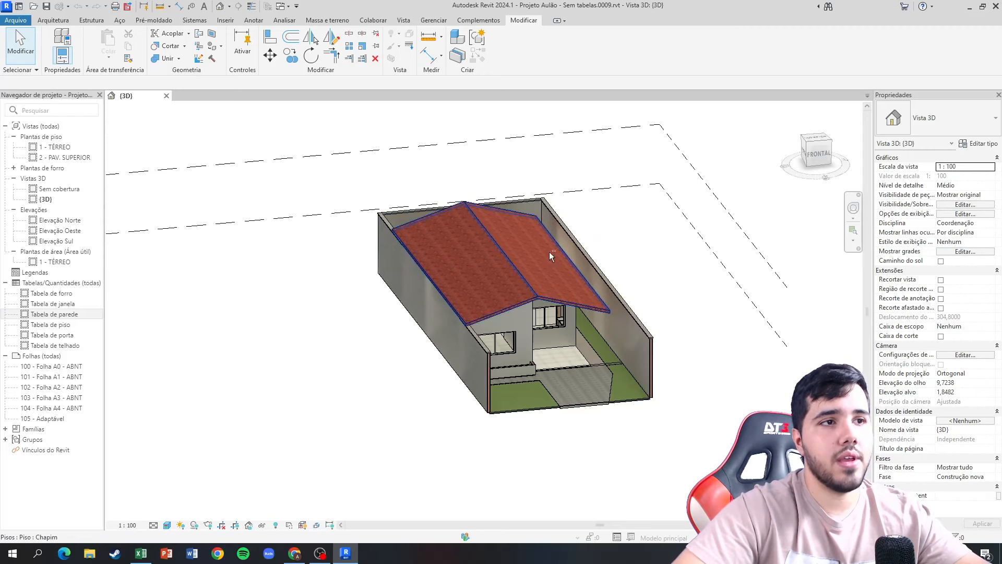
shift+middle_drag(408, 273, 299, 279)
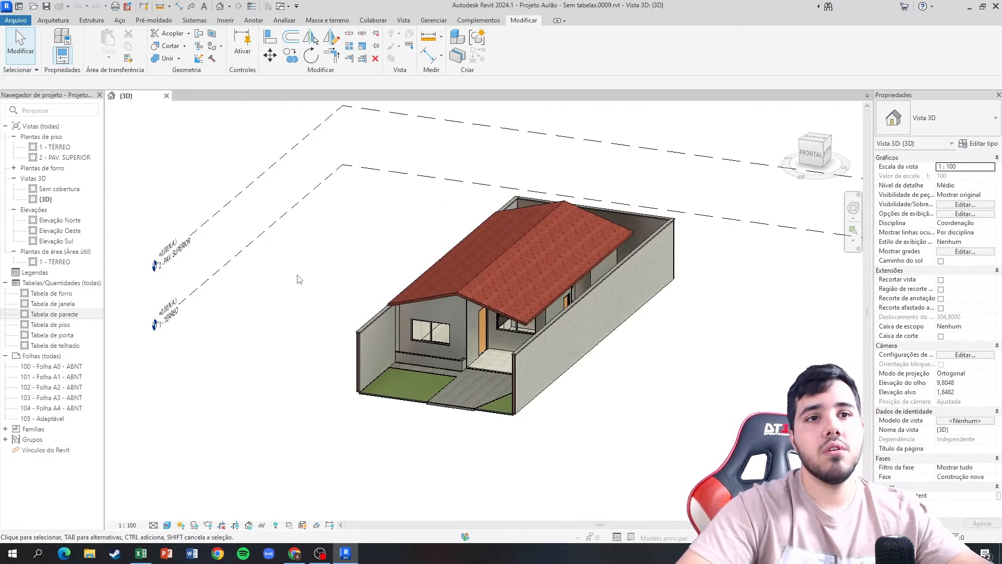
click(288, 557)
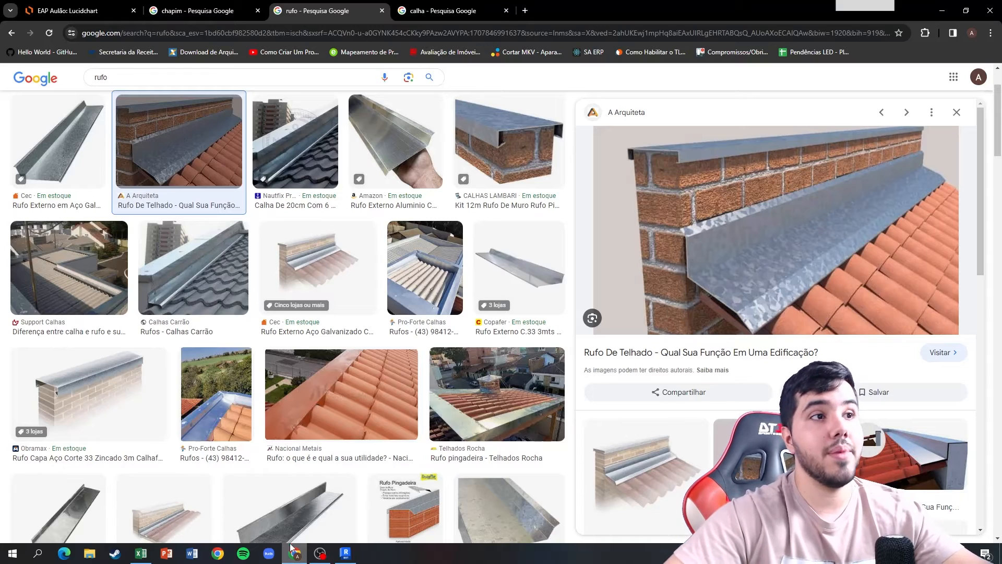
click(443, 10)
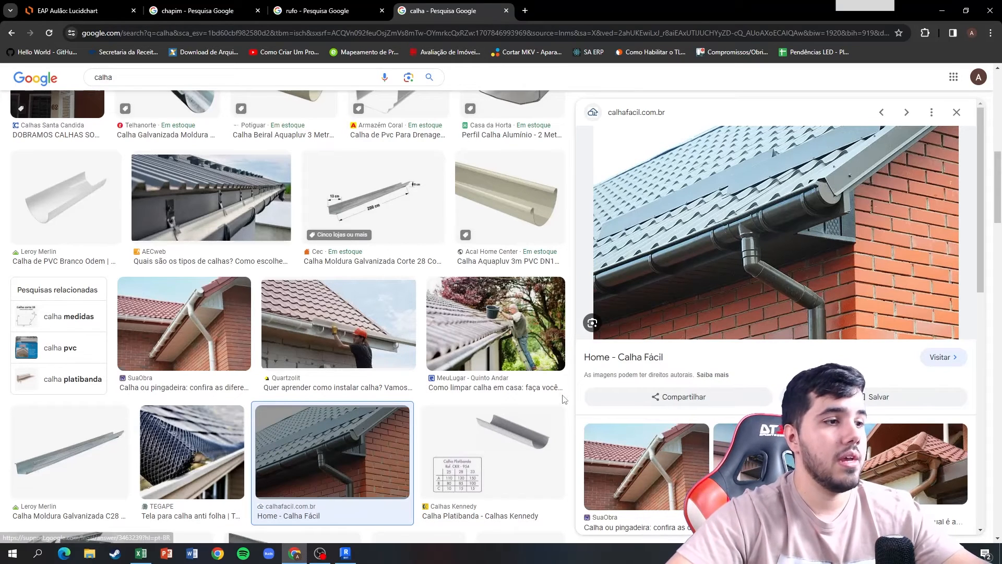
Switch to Revit, open the Tabela de telhado schedule and compare its area entry with the roof in the 3D view.
click(389, 532)
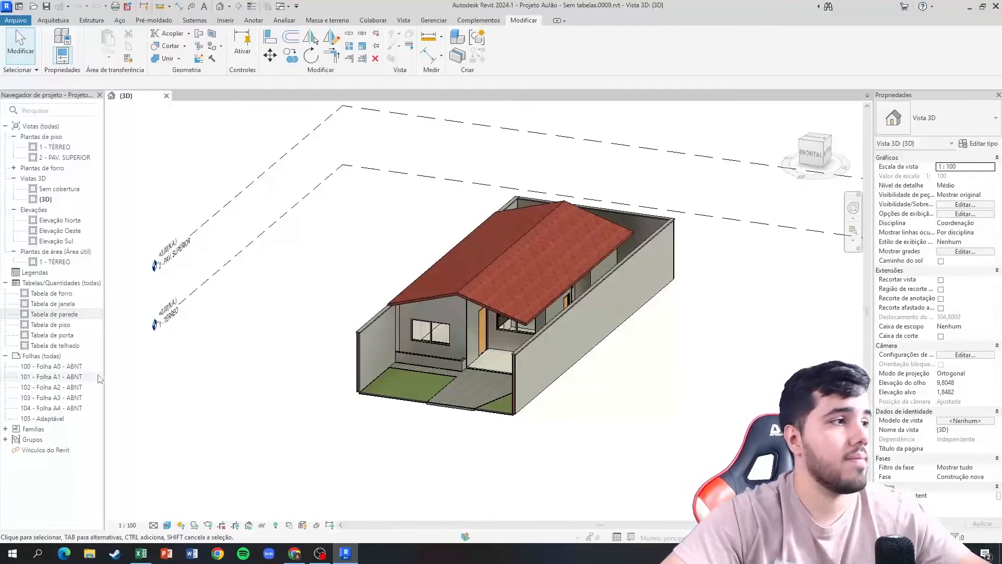
double_click(78, 346)
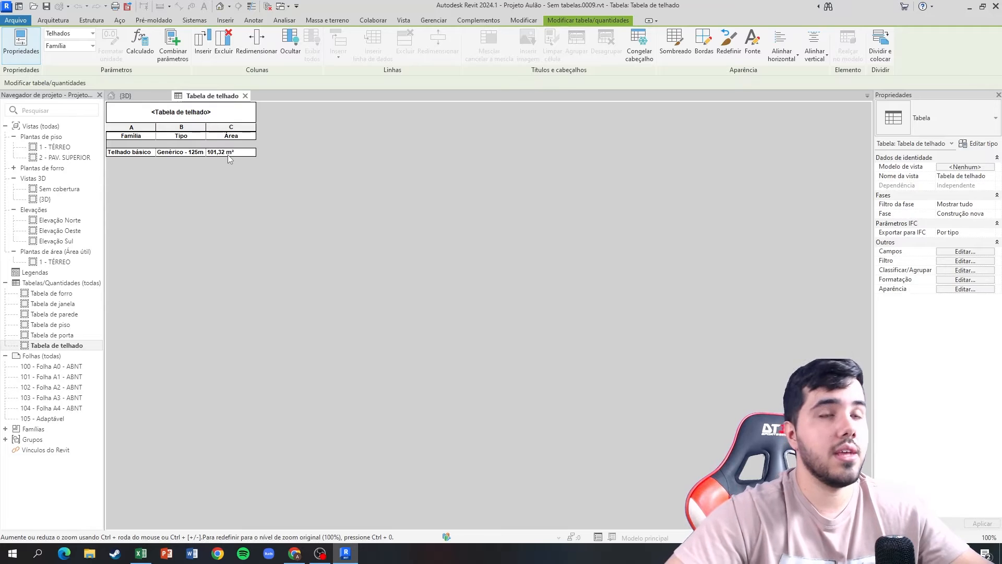
click(159, 99)
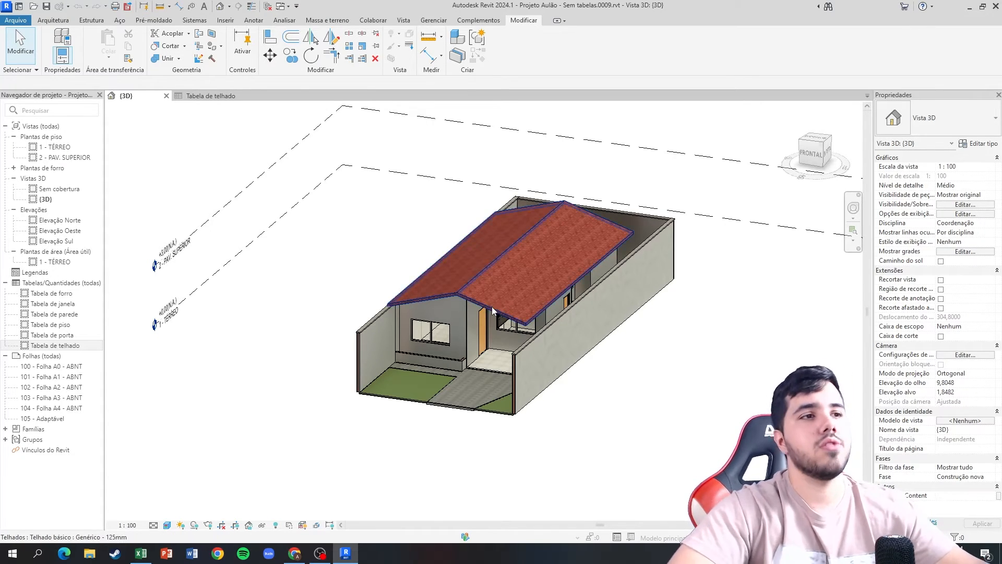
click(211, 96)
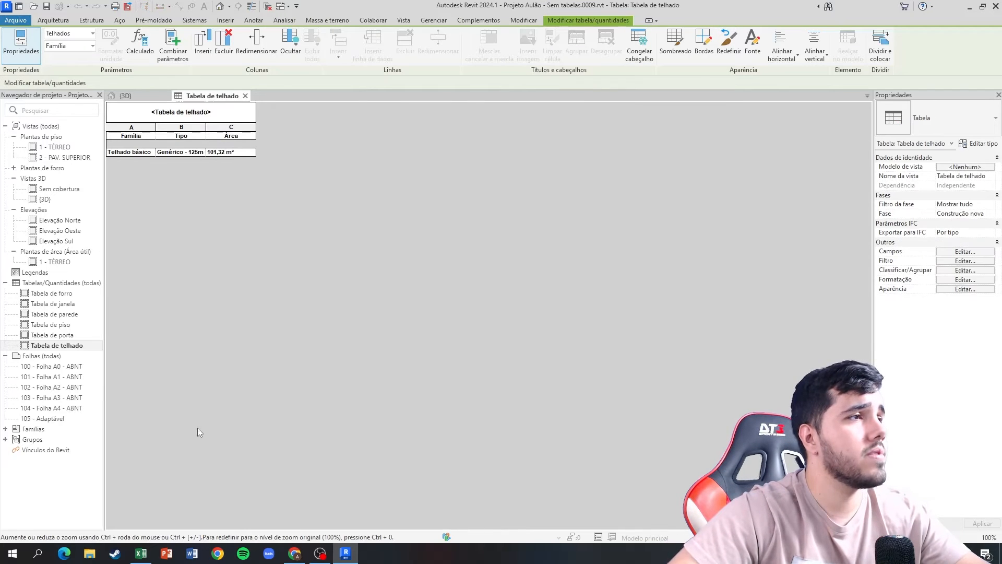
Switch to Excel and give item 6.1 Cobertura the unit m² and the quantity 101,32.
click(142, 552)
click(225, 265)
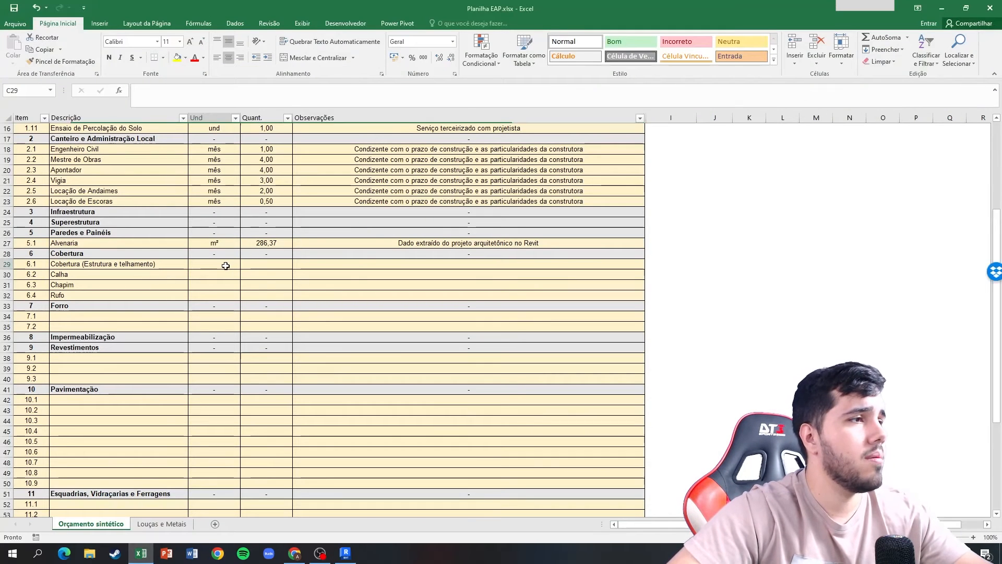
text(m²)
key(Tab)
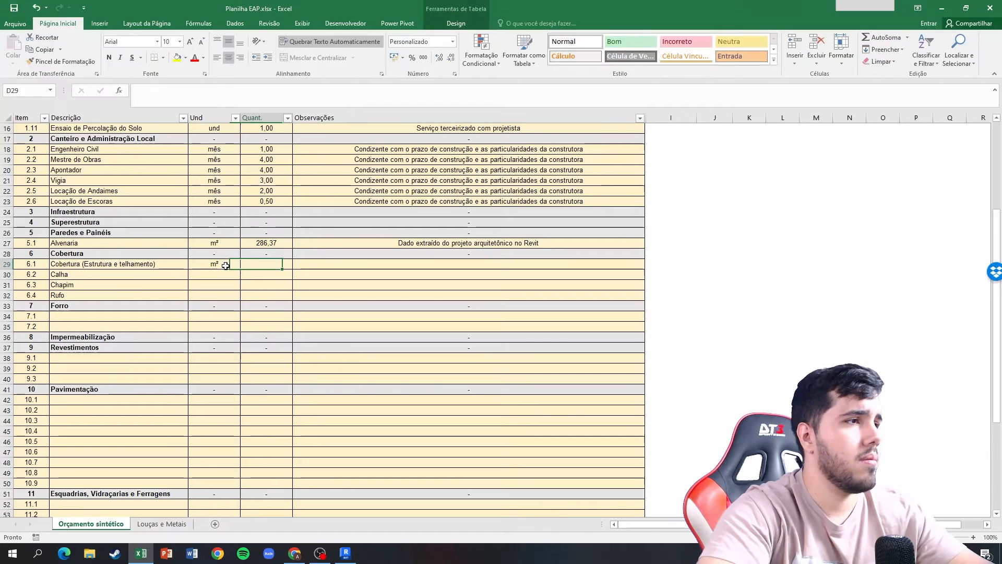
text(101,32)
key(Tab)
Copy the Alvenaria observation "Dado extraído do projeto arquitetônico no Revit" to items 6.1 through 6.4.
key(Up)
key(Up)
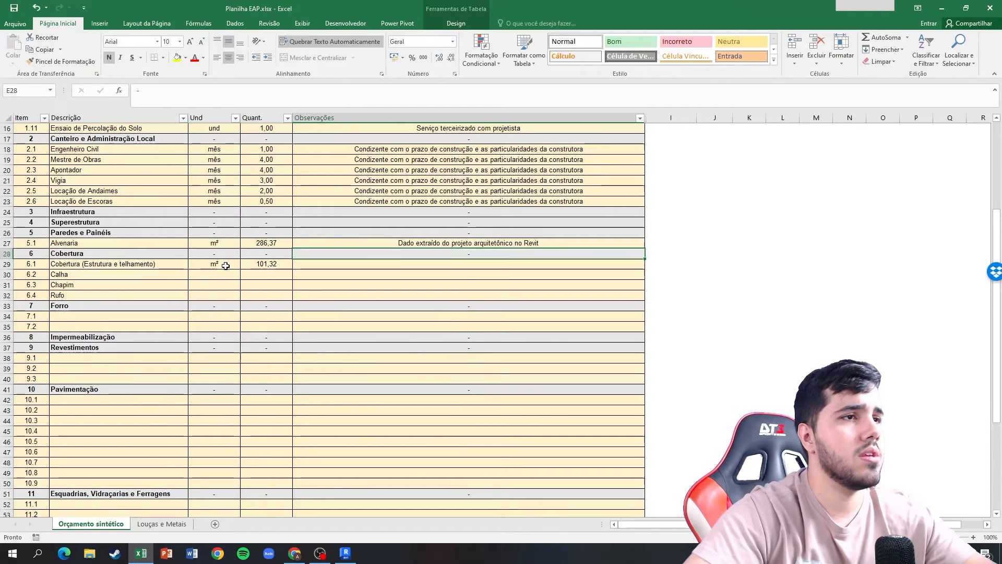
key(ctrl+c)
key(Down)
Set the unit of the Calha, Chapim and Rufo items to m.
key(Down)
key(shift+Down)
key(shift+Down)
key(shift+Down)
key(Return)
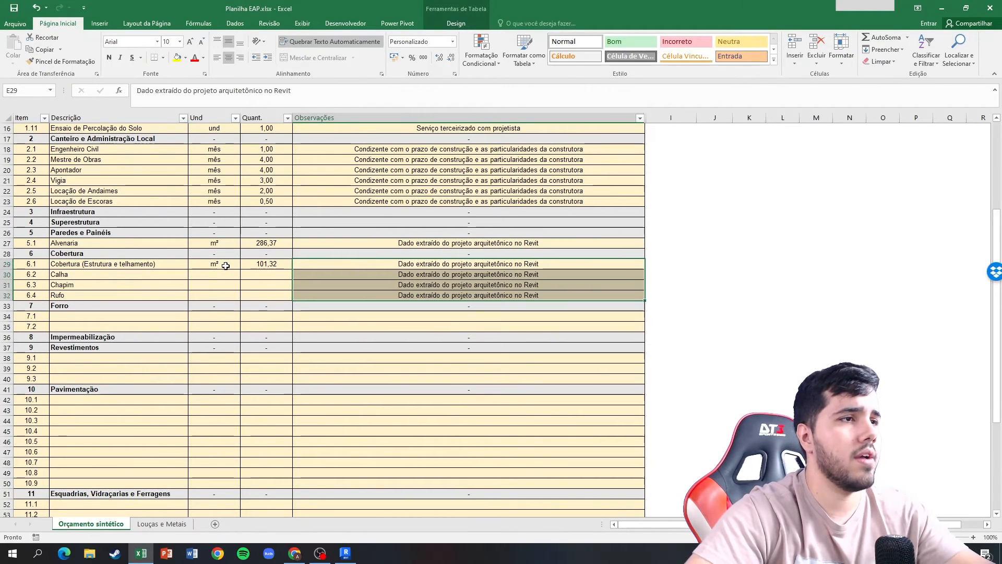
click(226, 266)
key(Down)
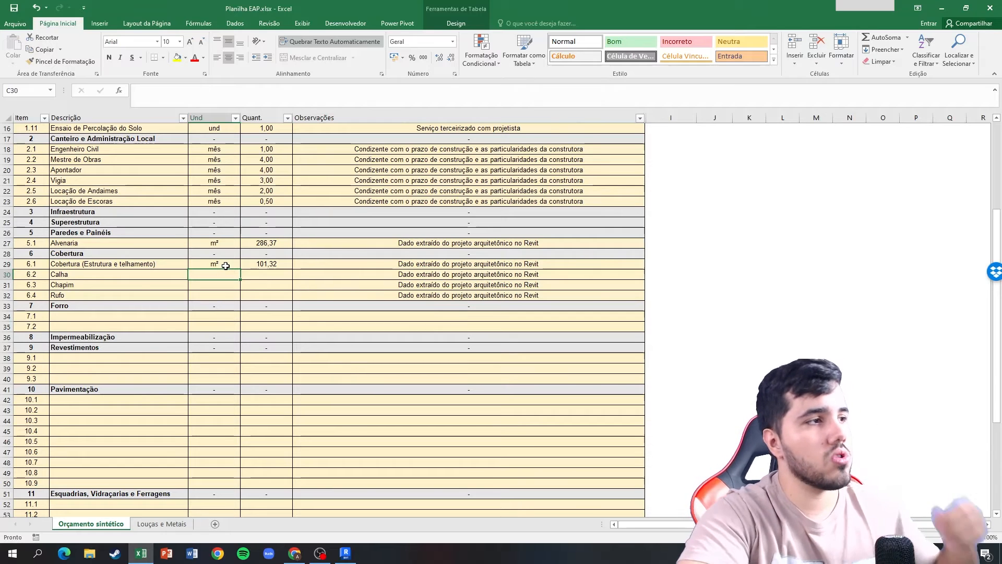
text(m)
key(Return)
text(m)
key(Return)
text(m)
key(Return)
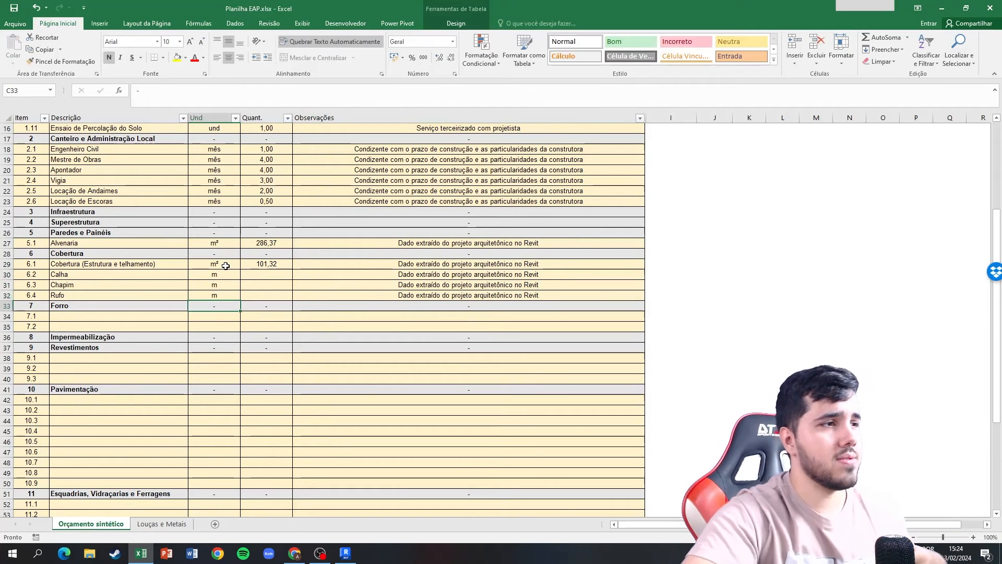
Enter 0 as the quantity for item 6.4 Rufo.
key(Up)
key(Up)
key(Up)
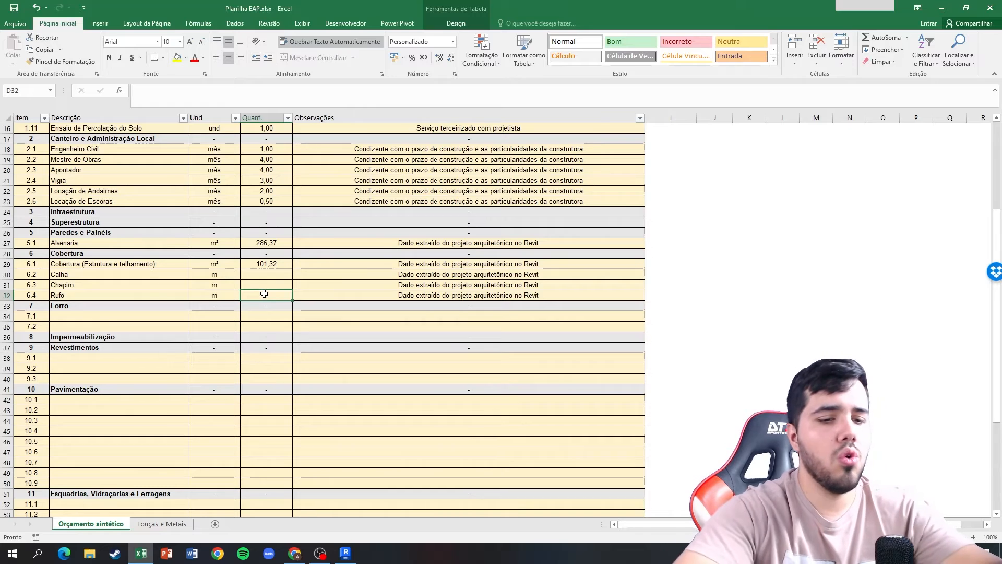
text(0)
key(Return)
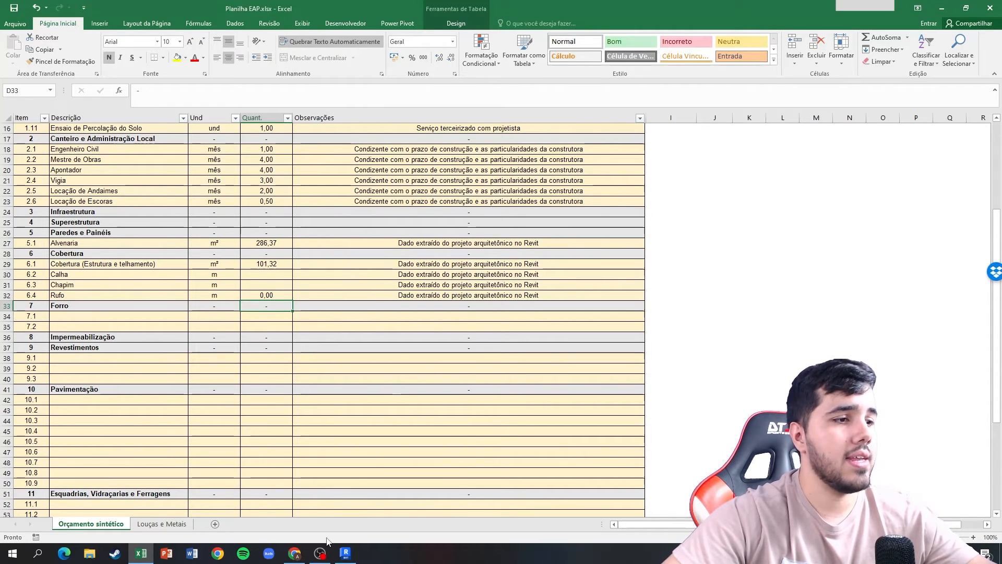
Switch to Revit, close the Tabela de telhado schedule and examine the roof and boundary walls from several angles in 3D.
click(346, 551)
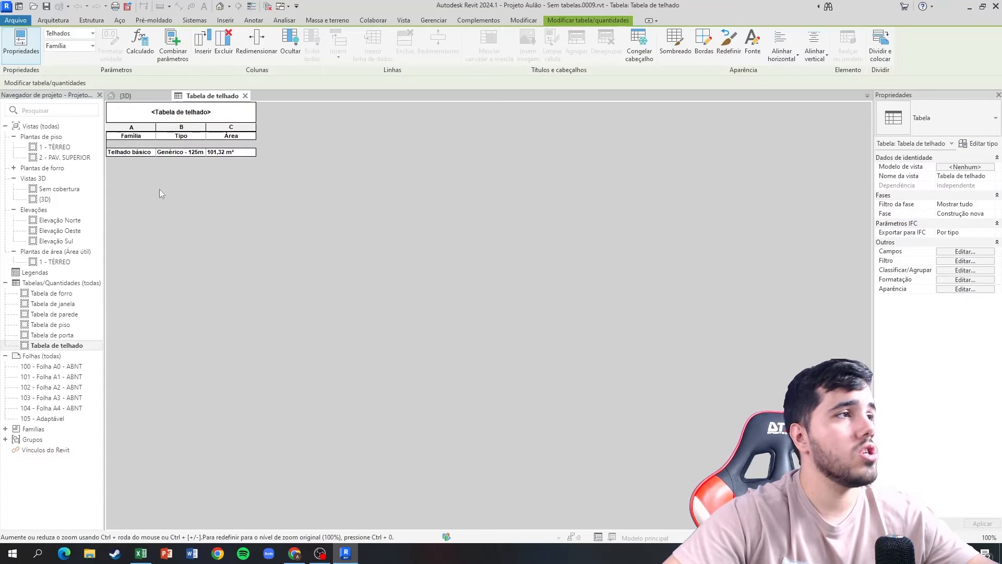
click(245, 96)
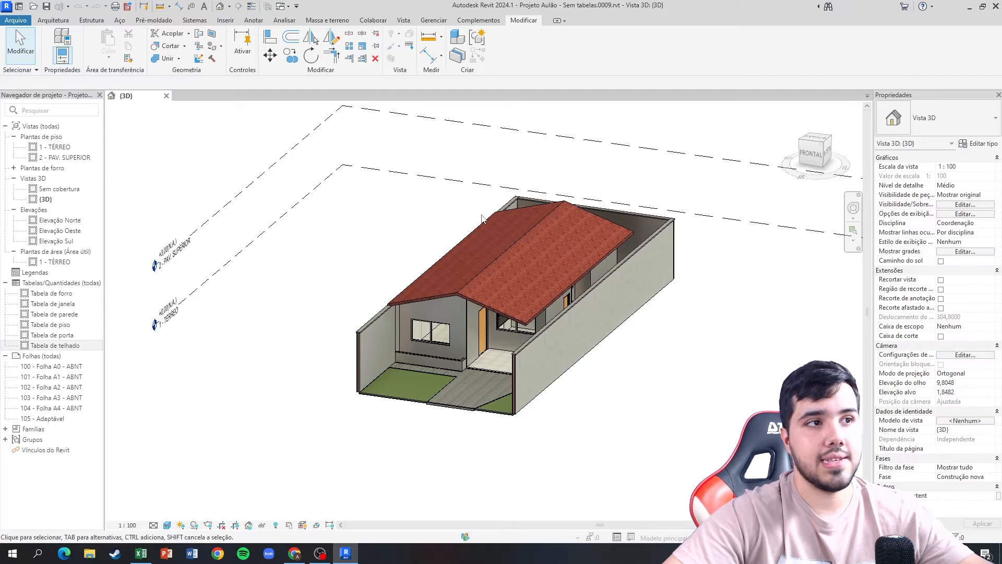
shift+middle_drag(418, 260, 490, 283)
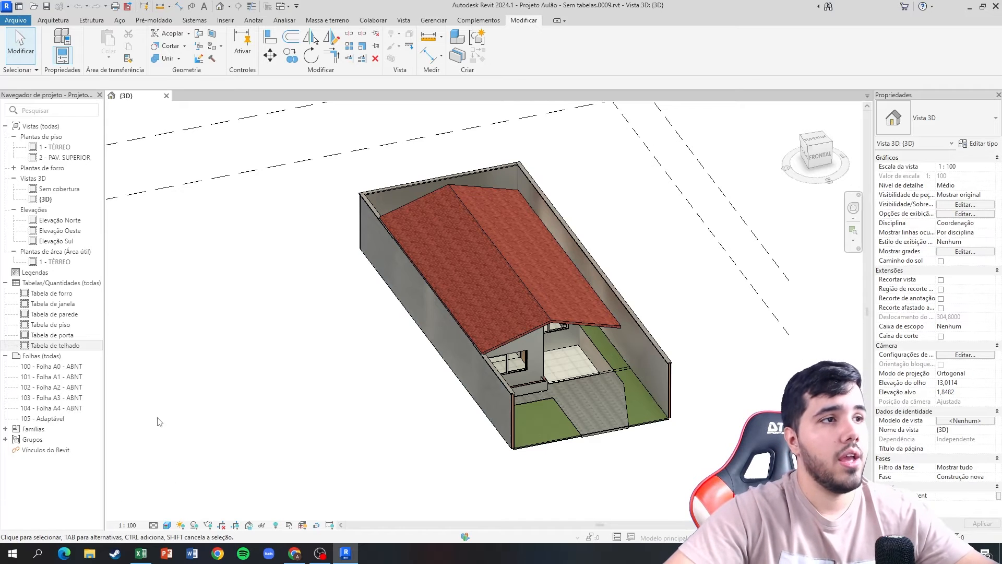
shift+middle_drag(384, 293, 312, 273)
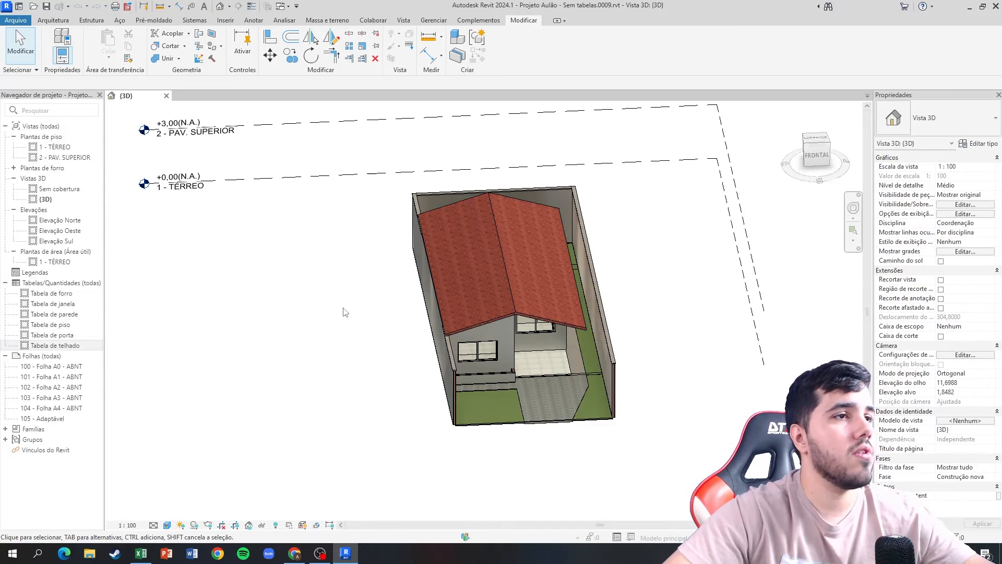
shift+middle_drag(342, 308, 301, 275)
Look over the 1 - TÉRREO floor plan and the {3D} view, and bring up the Sem cobertura 3D view.
double_click(53, 147)
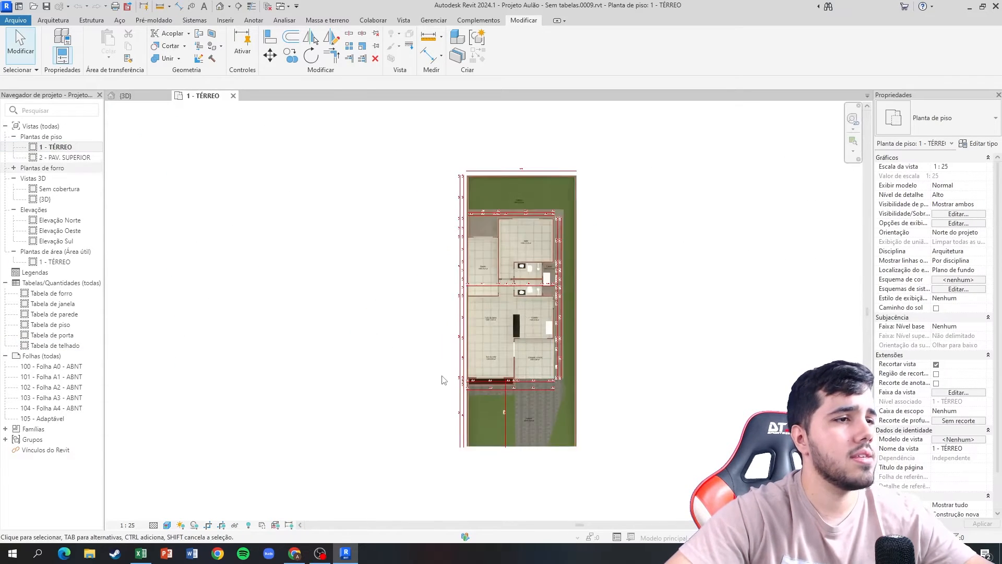
double_click(52, 201)
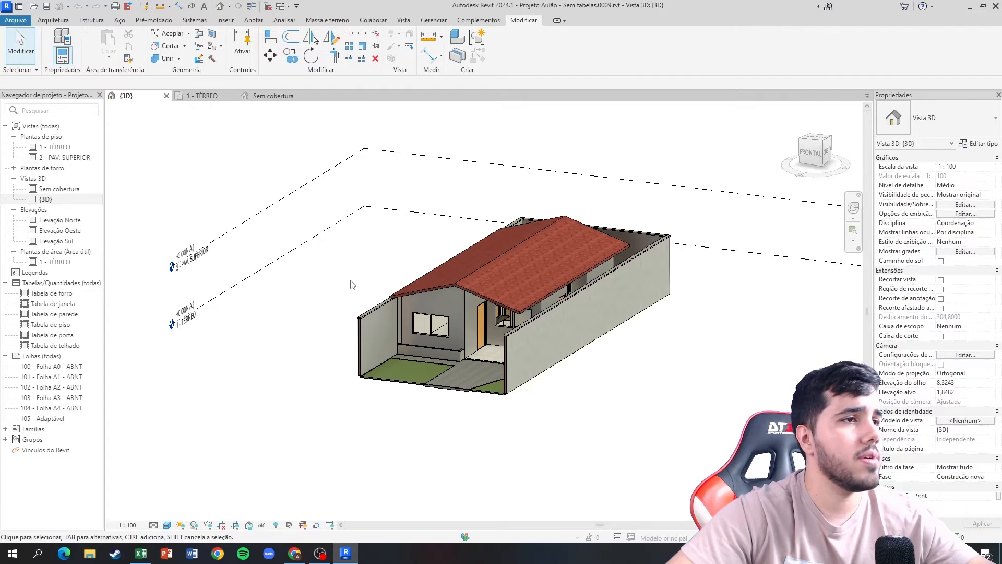
double_click(58, 189)
shift+middle_drag(397, 345, 358, 226)
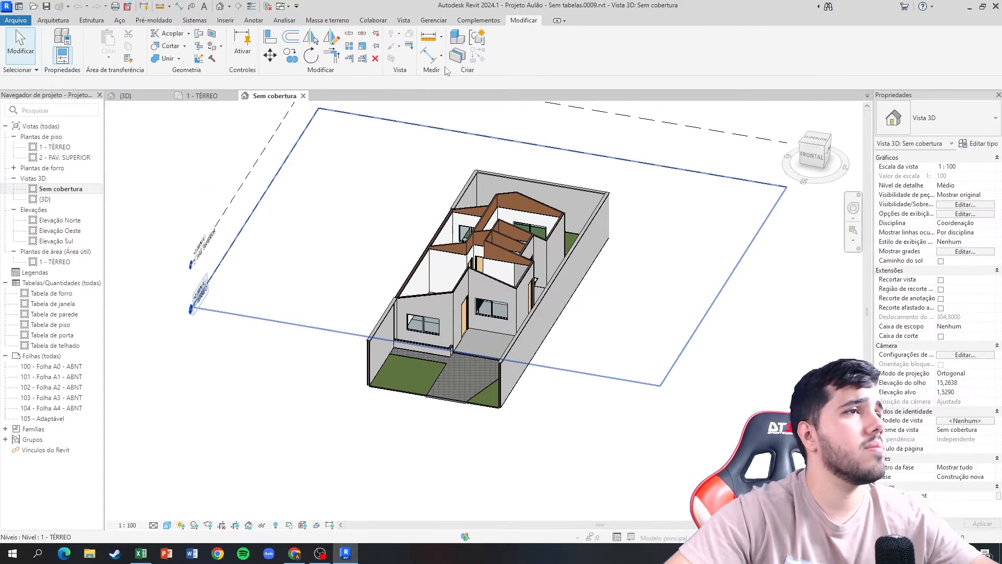
Measure the chapim along the top of the side boundary wall and the rear boundary wall.
click(441, 37)
click(449, 58)
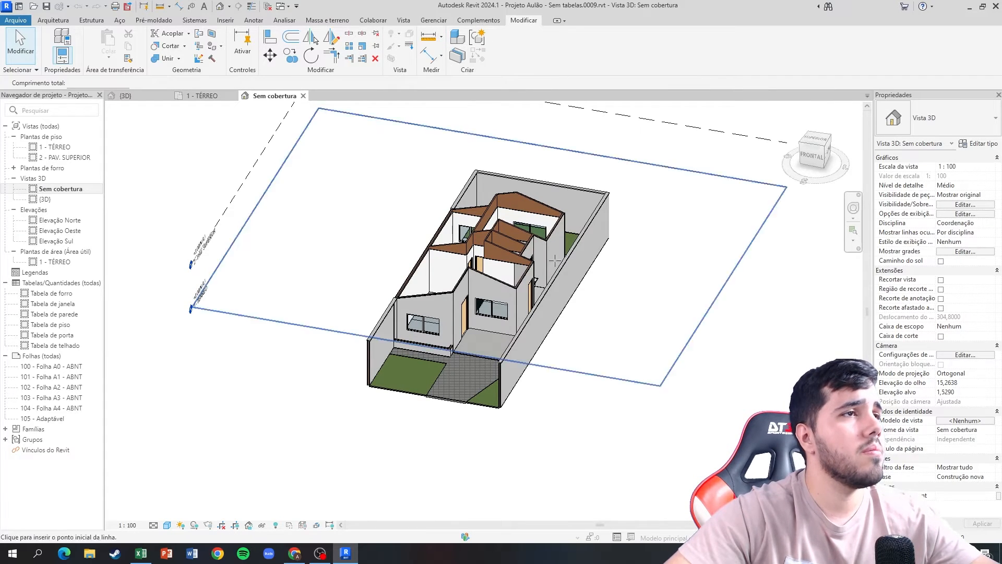
scroll(499, 362, up, 5)
click(499, 358)
middle_drag(678, 219, 485, 517)
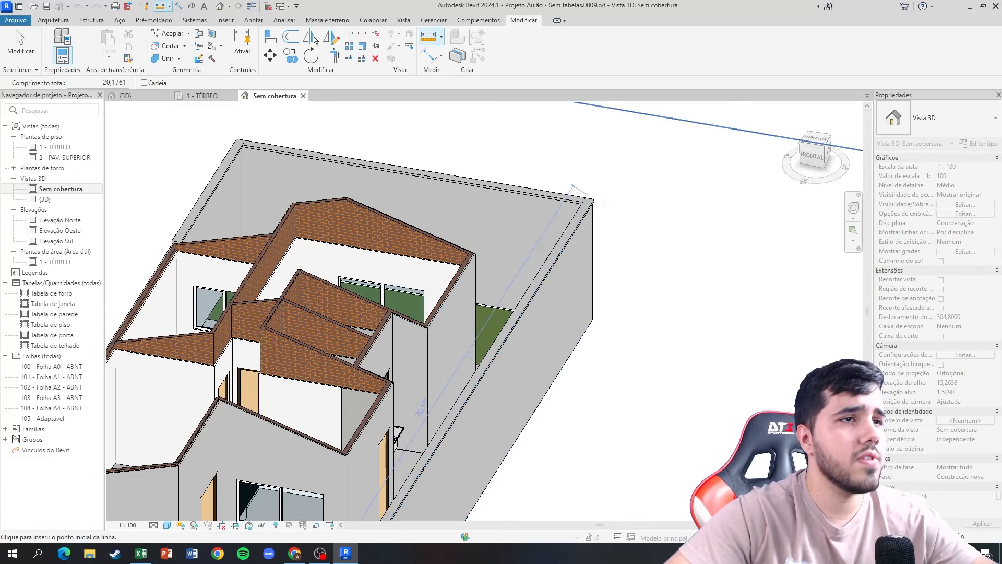
click(593, 201)
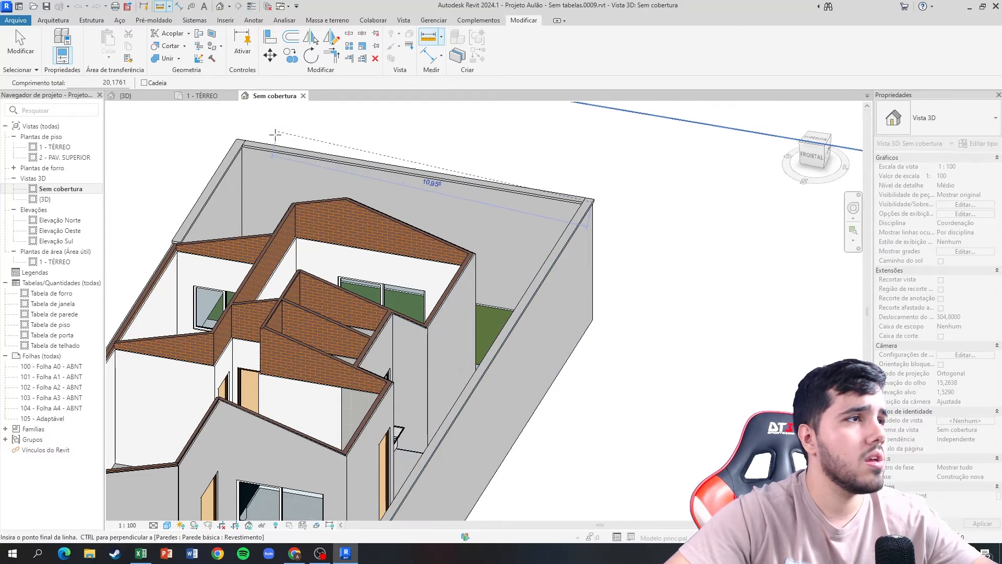
click(236, 139)
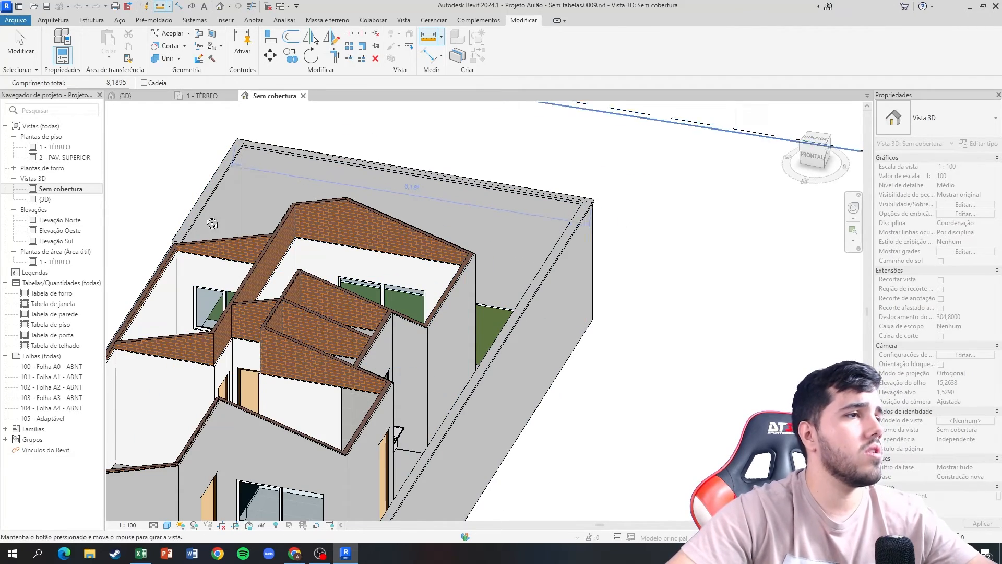
scroll(213, 221, down, 1)
mouse_move(213, 222)
shift+middle_down()
mouse_move(284, 193)
mouse_move(245, 214)
mouse_move(207, 215)
shift+middle_up()
scroll(246, 214, down, 2)
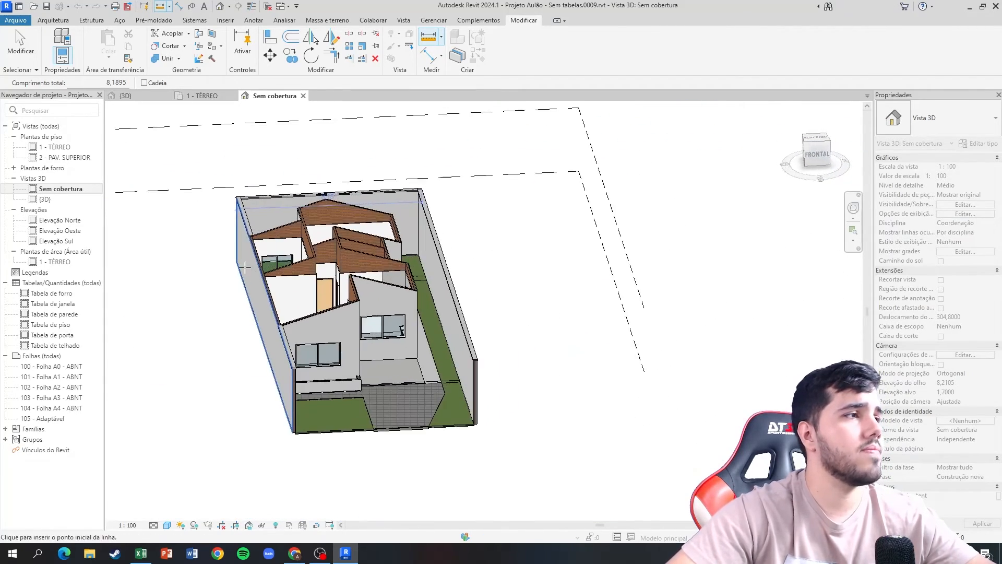
Switch to Excel and enter =2*20,17+8,18 as the quantity for item 6.3 Chapim, rechecking the rear wall measurement in Revit.
click(142, 553)
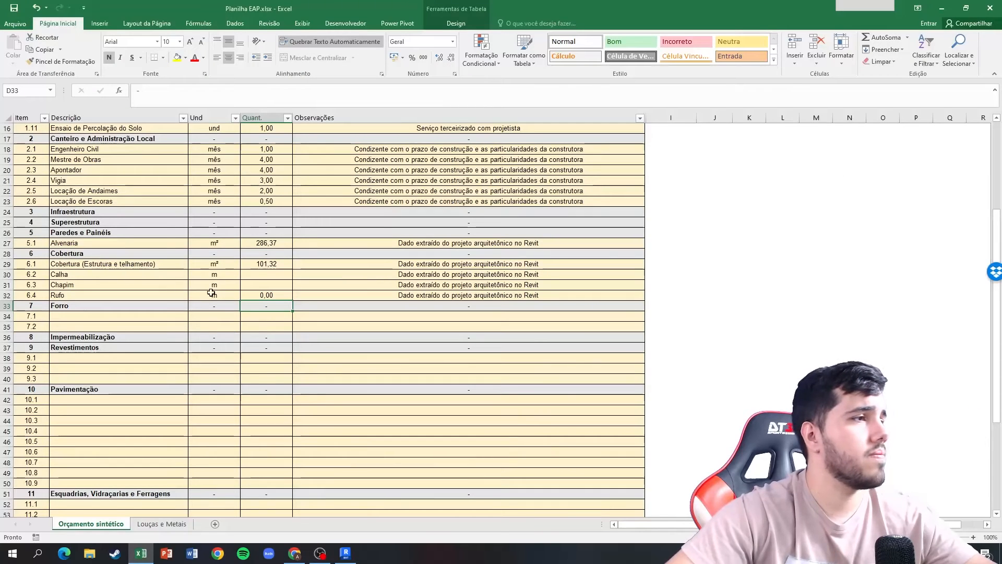
click(269, 282)
text(=2)
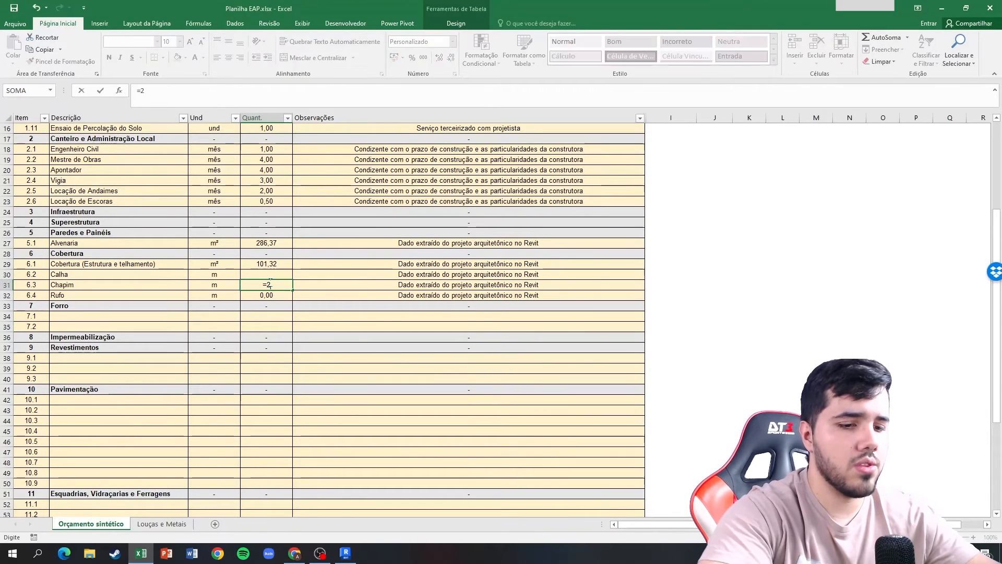
text(*20,17_)
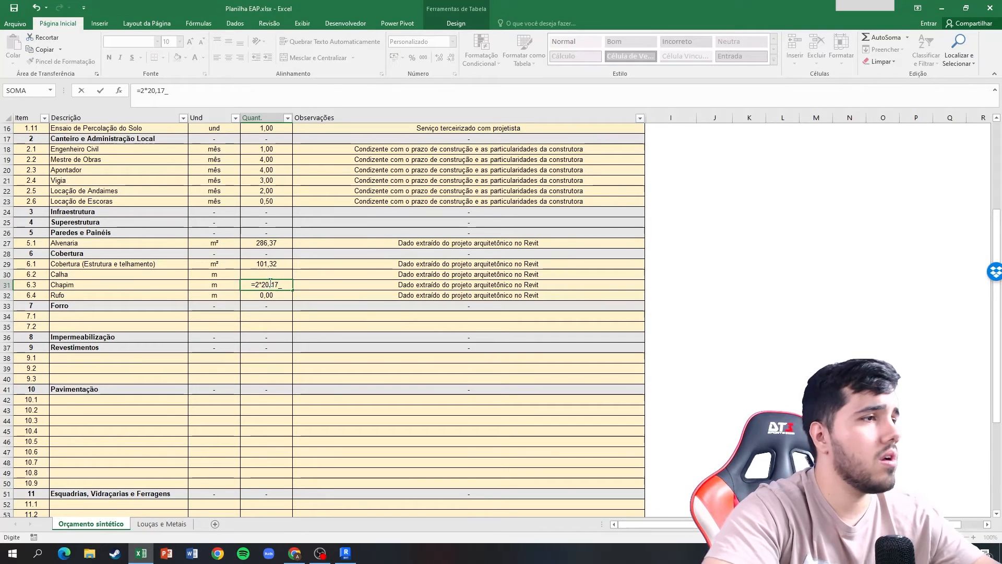
key(alt+Tab)
scroll(330, 195, up, 4)
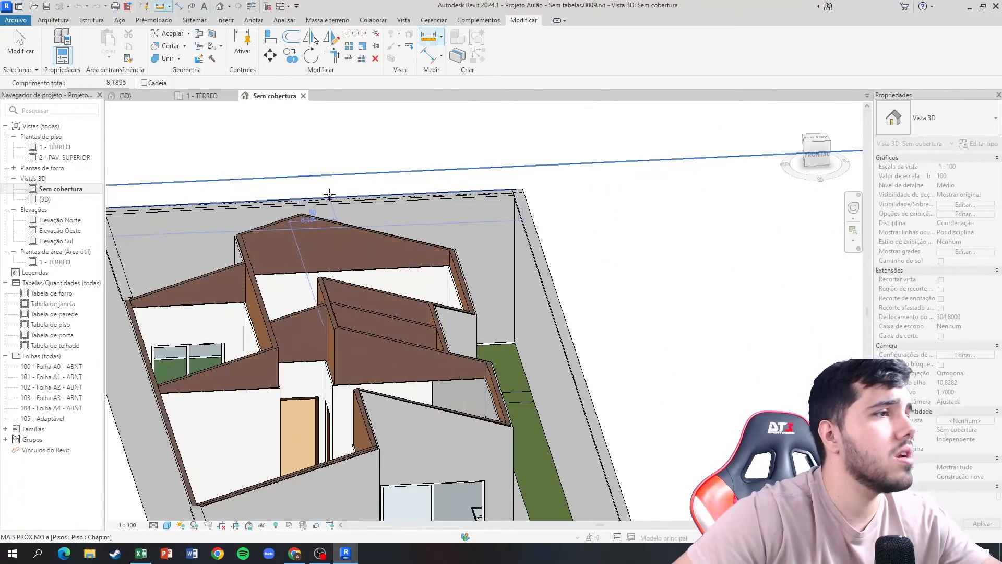
scroll(330, 196, down, 5)
key(alt+Tab)
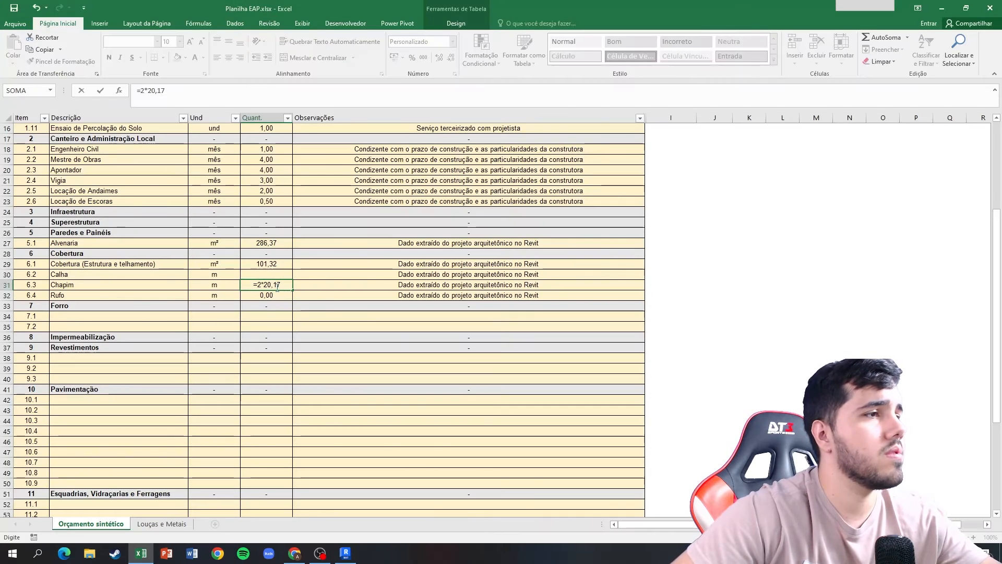
text(+8,18)
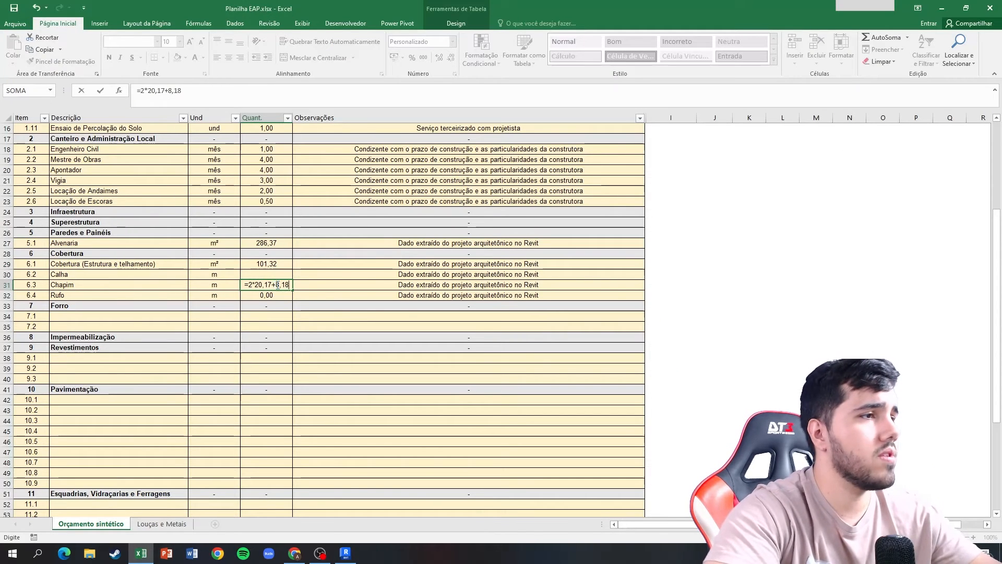
key(Return)
key(Up)
key(Up)
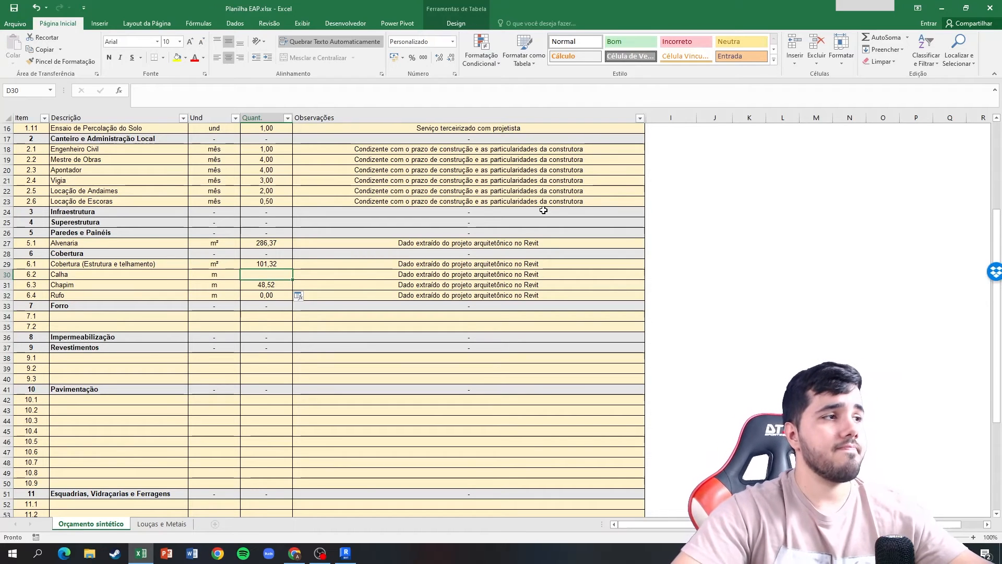
Return to Revit, close the Sem cobertura view and measure the roof's side eave in the {3D} view.
key(alt+Tab)
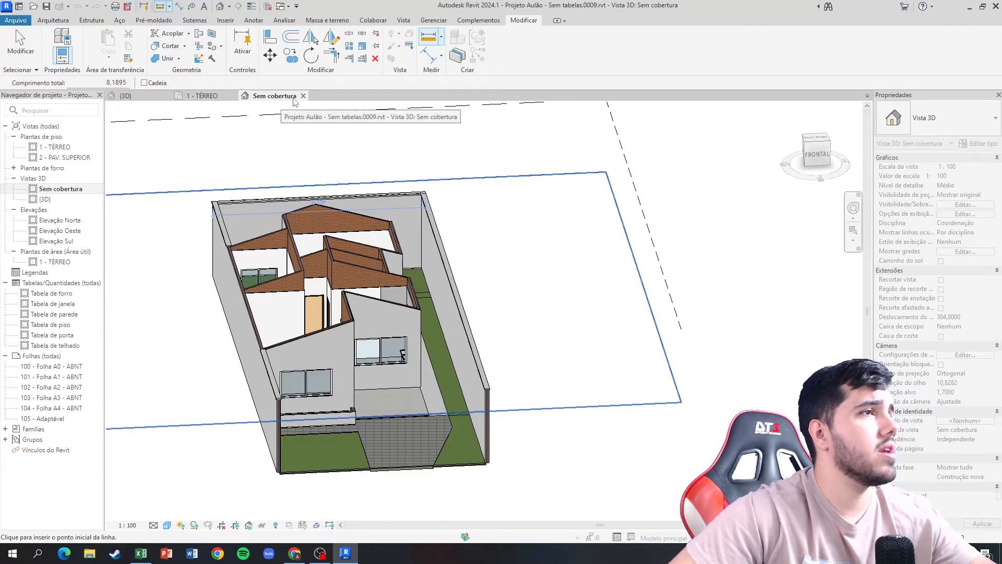
click(303, 95)
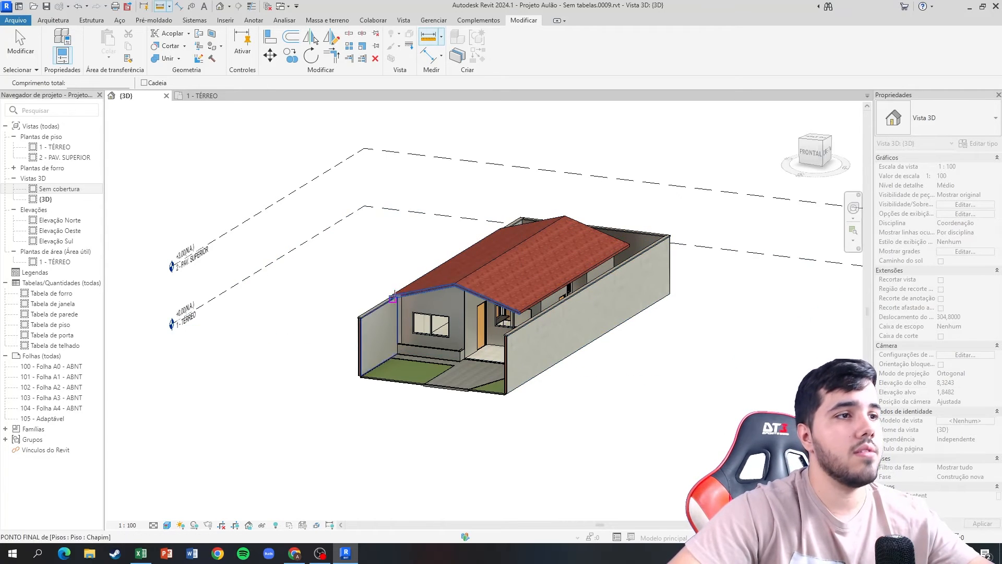
scroll(634, 253, up, 4)
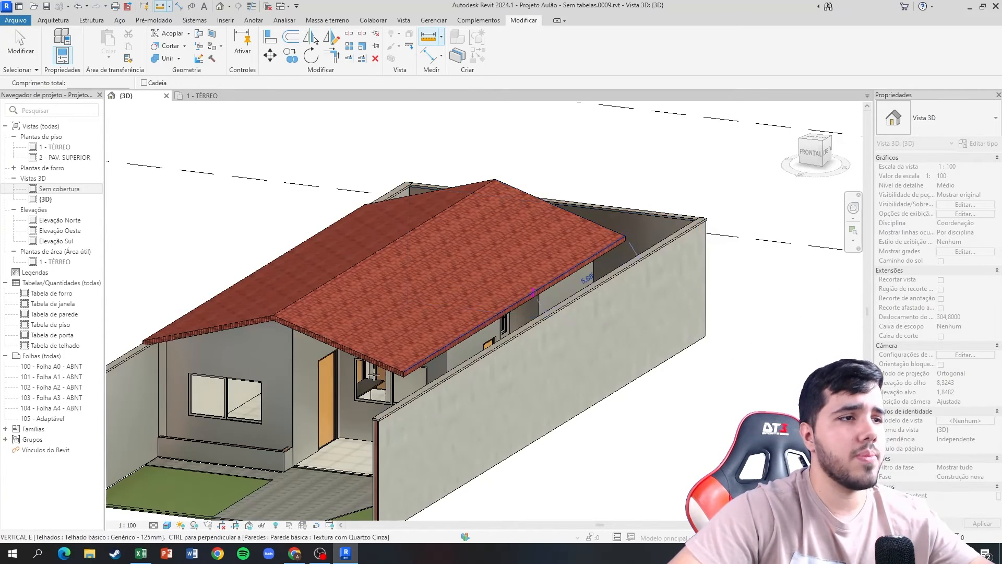
click(403, 371)
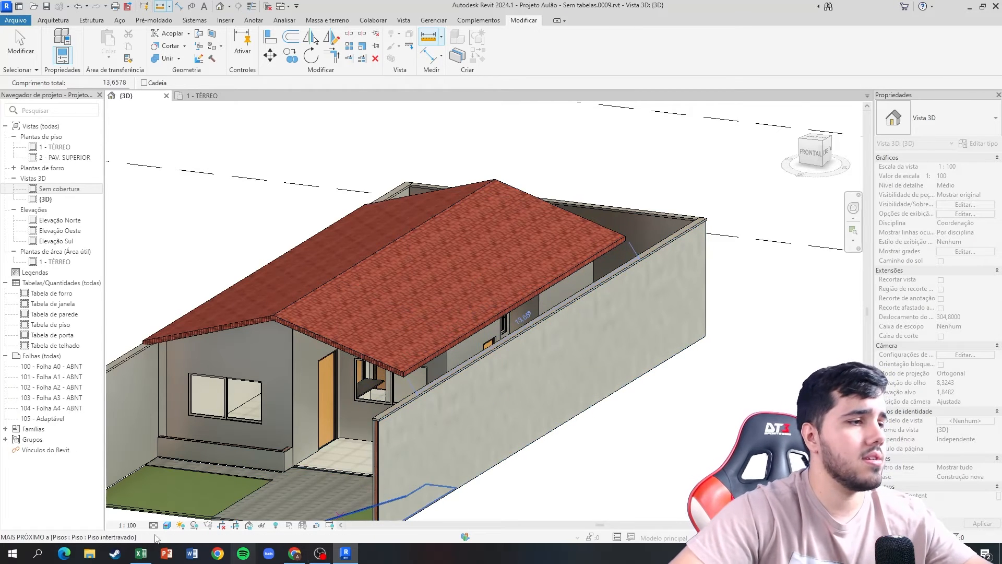
Switch to Excel and enter =13,65*2 as the quantity for item 6.2 Calha.
click(141, 553)
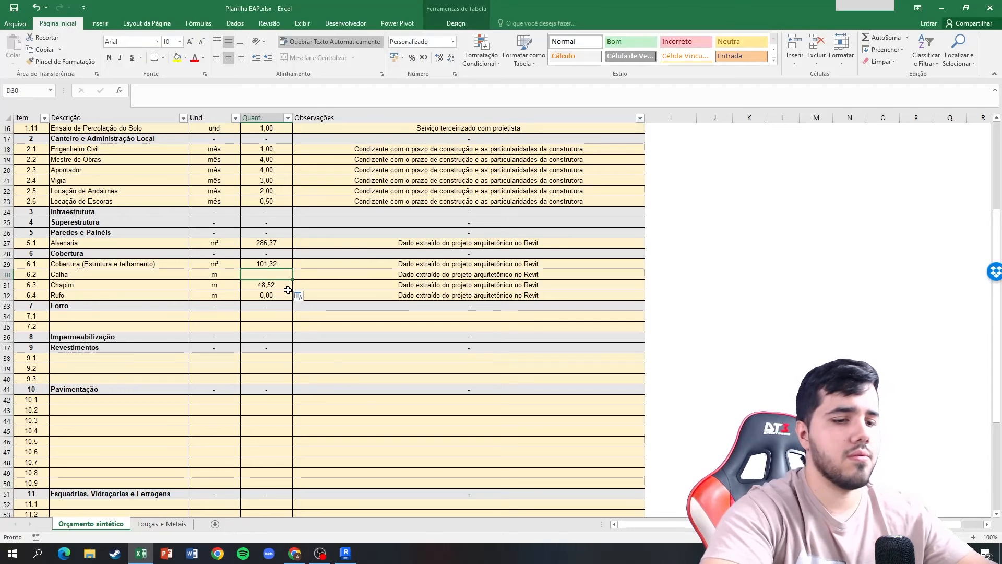
text(=13,65*2)
key(Return)
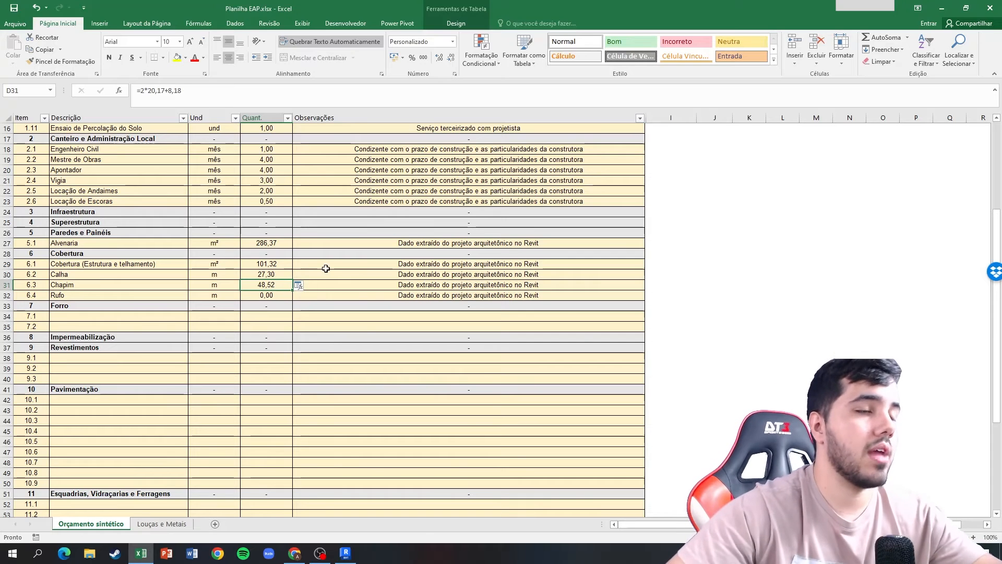
click(480, 284)
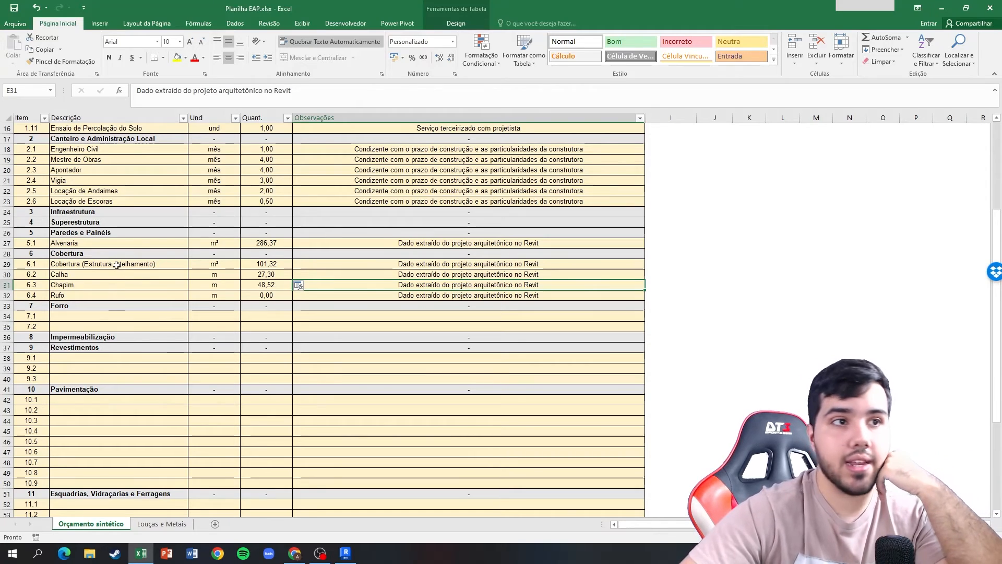
scroll(116, 266, up, 5)
scroll(96, 315, down, 4)
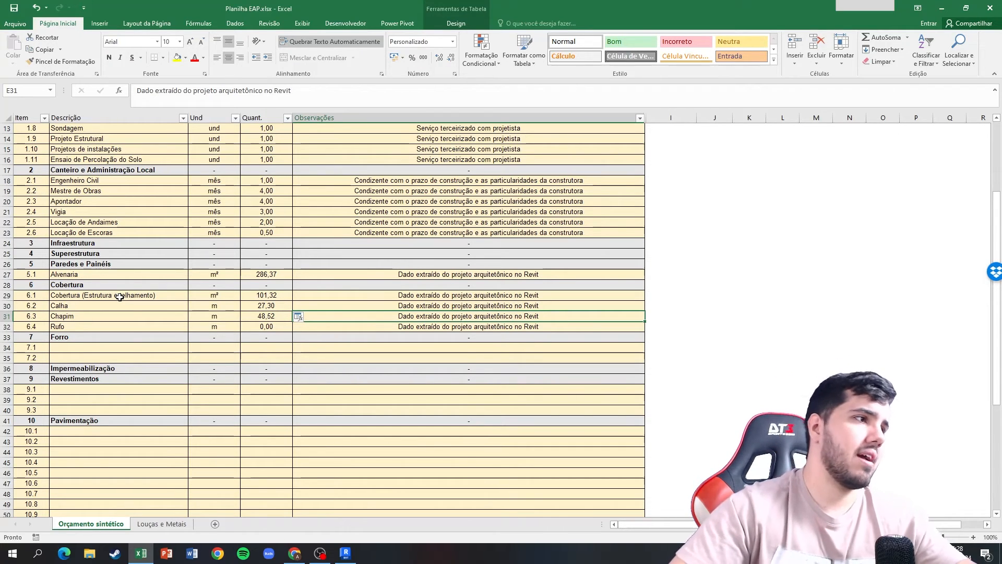
click(118, 315)
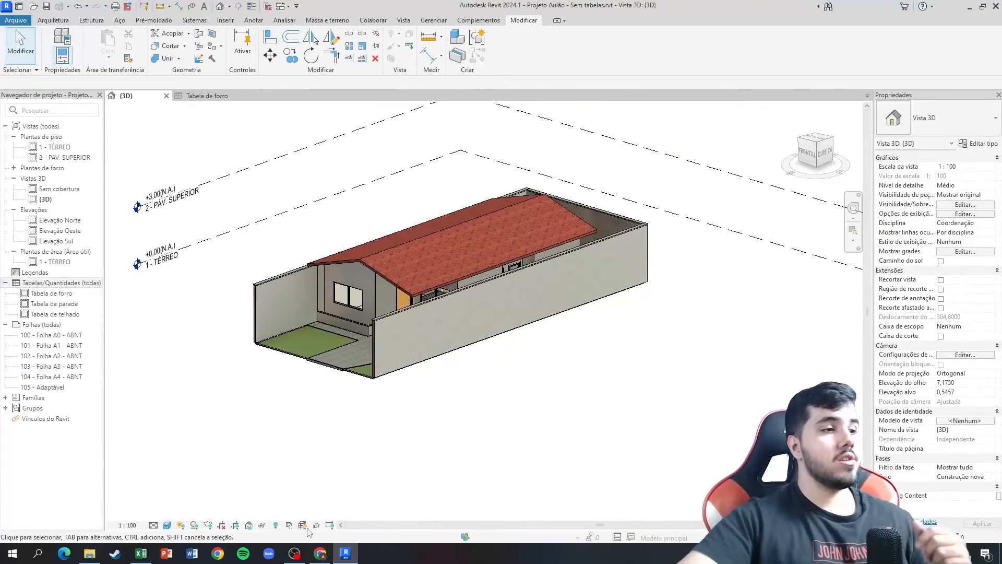
Check the Forro branch of the EAP Aulão diagram in Lucidchart and return to Revit.
click(320, 553)
click(64, 8)
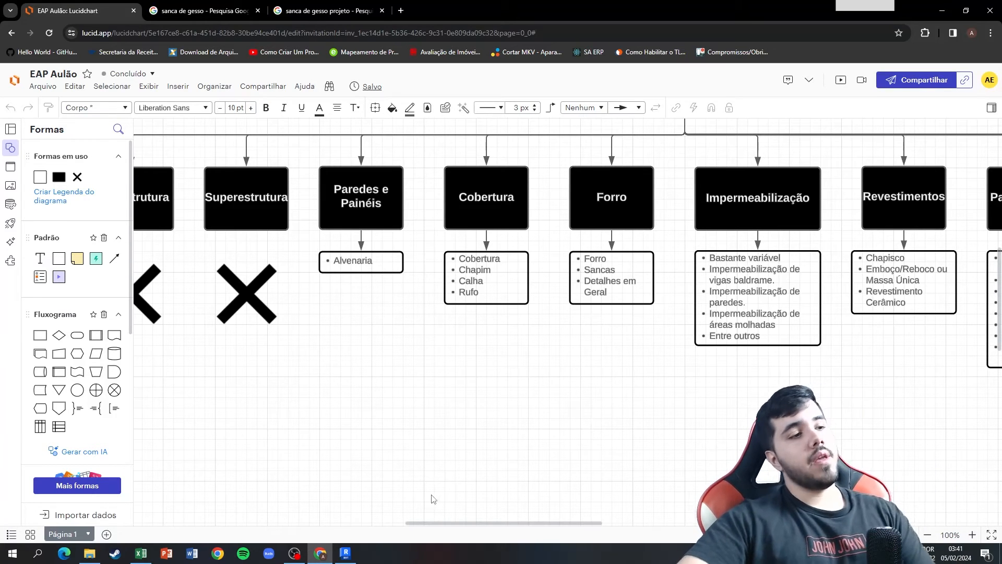
click(345, 552)
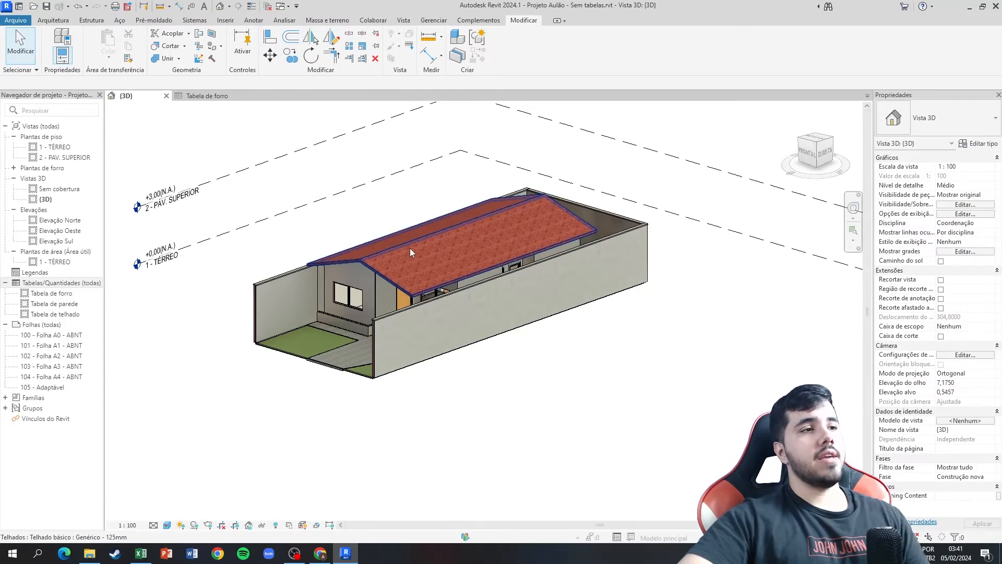
Temporarily hide the roof in the {3D} view to examine the house beneath it, and restore it.
middle_drag(347, 197, 564, 232)
click(565, 234)
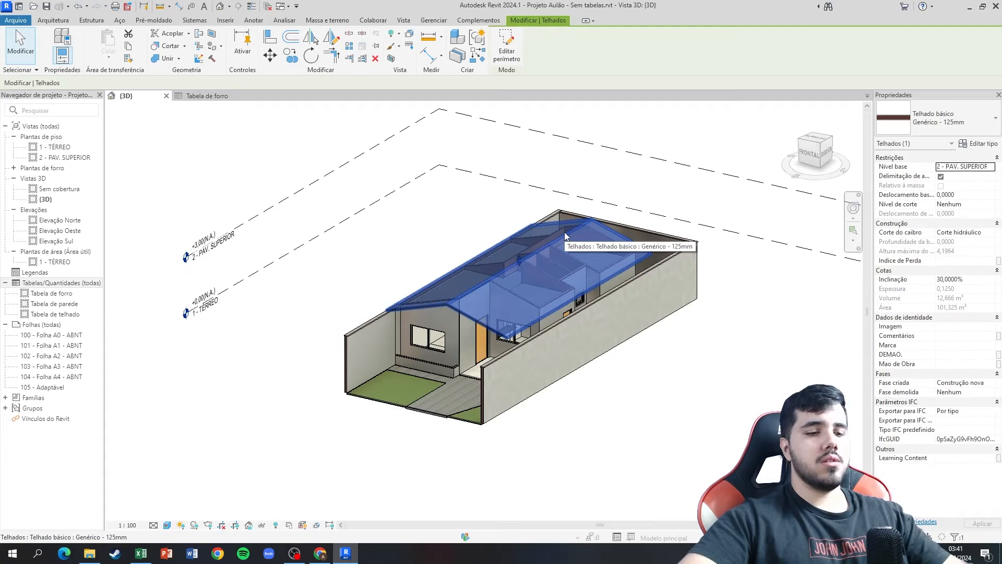
key(h)
key(h)
mouse_move(437, 224)
shift+middle_down()
mouse_move(484, 263)
mouse_move(475, 291)
mouse_move(456, 289)
mouse_move(474, 351)
mouse_move(448, 311)
mouse_move(423, 226)
shift+middle_up()
key(h)
key(r)
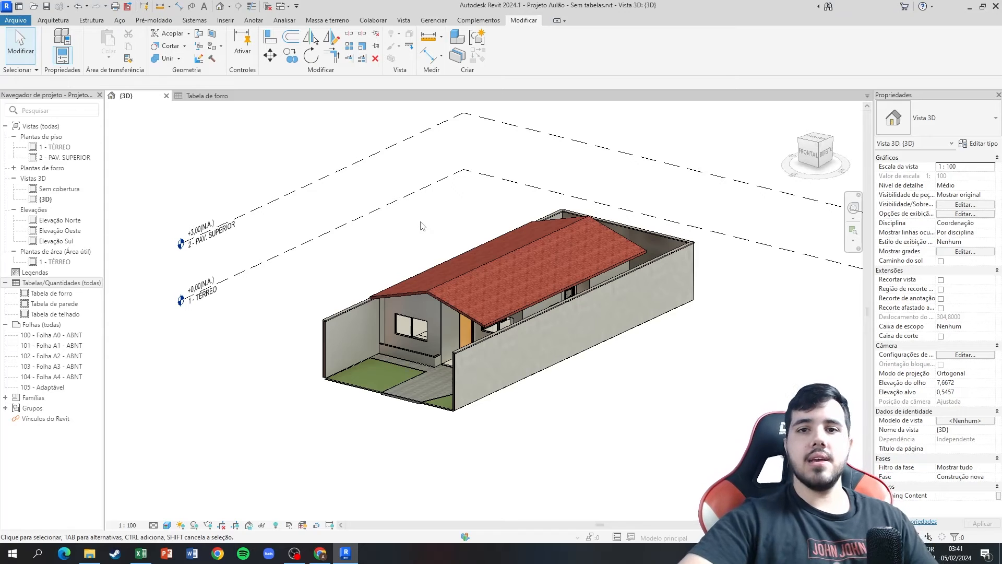
Open the Tabela de forro schedule and enter 58,22 as the quantity for item 7.1 Forro de Gesso Comum in Excel.
double_click(66, 294)
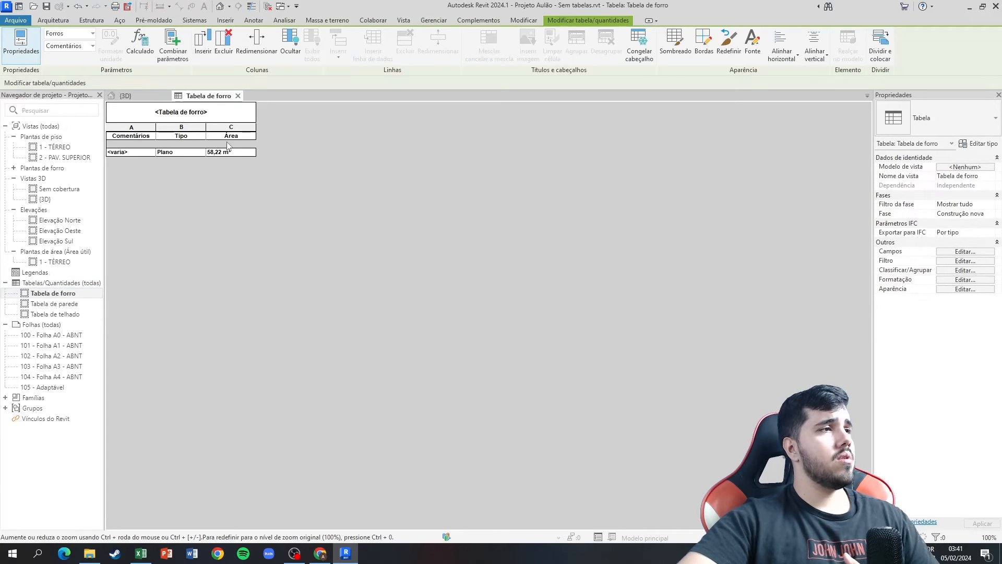
click(141, 554)
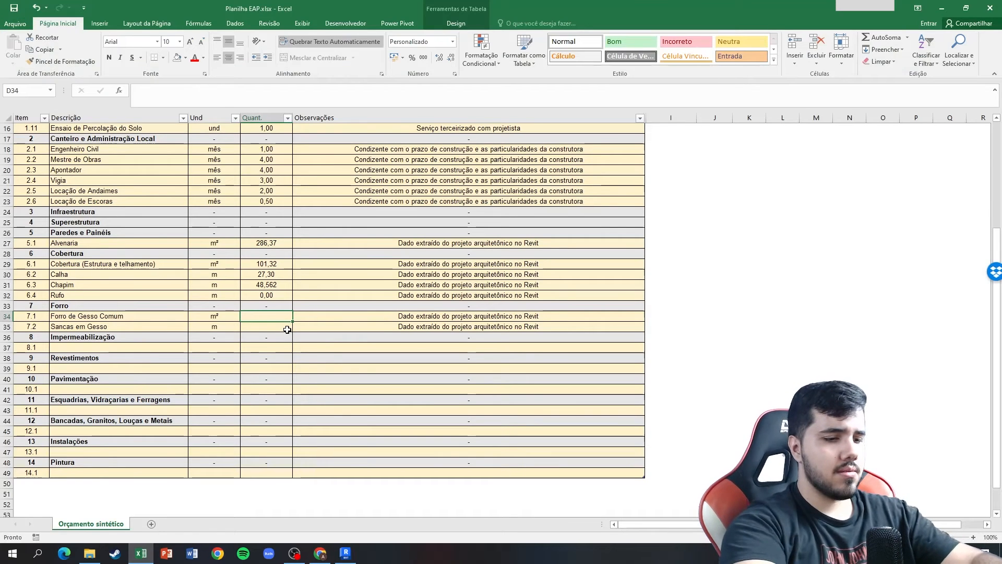
text(58,22)
key(Return)
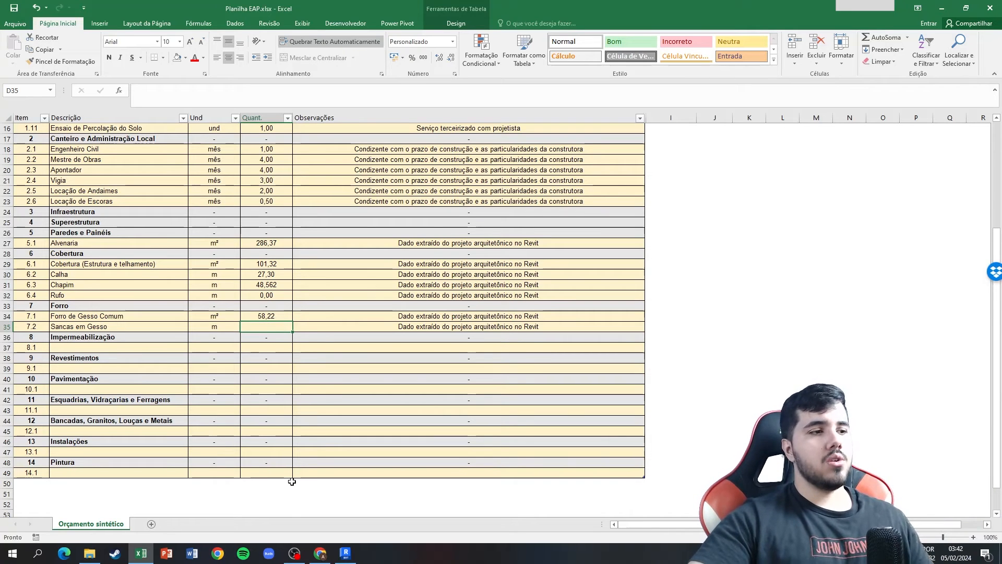
Switch to Chrome and examine the image results for "sanca de gesso" and "sanca de gesso projeto".
mouse_move(305, 548)
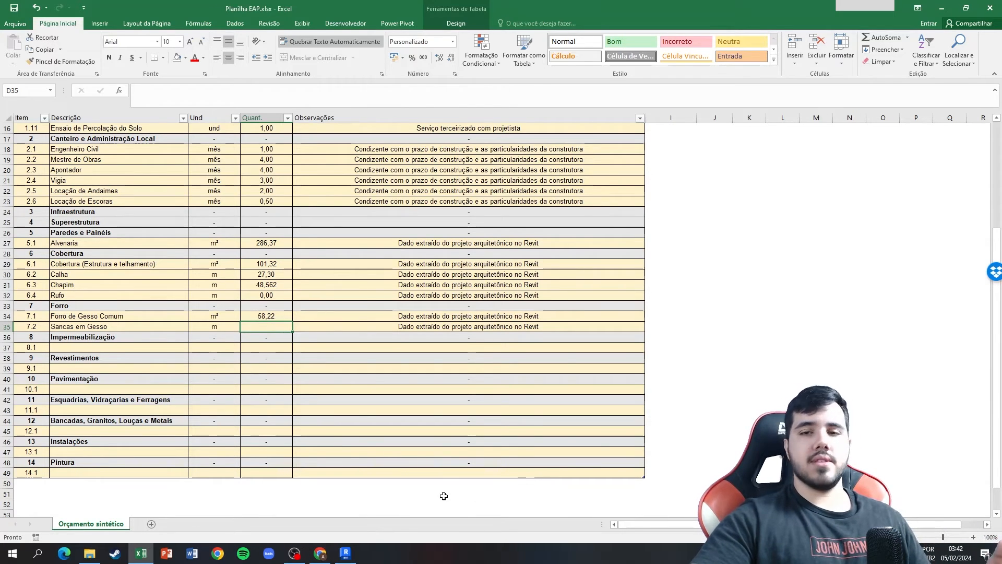
click(325, 554)
click(325, 554)
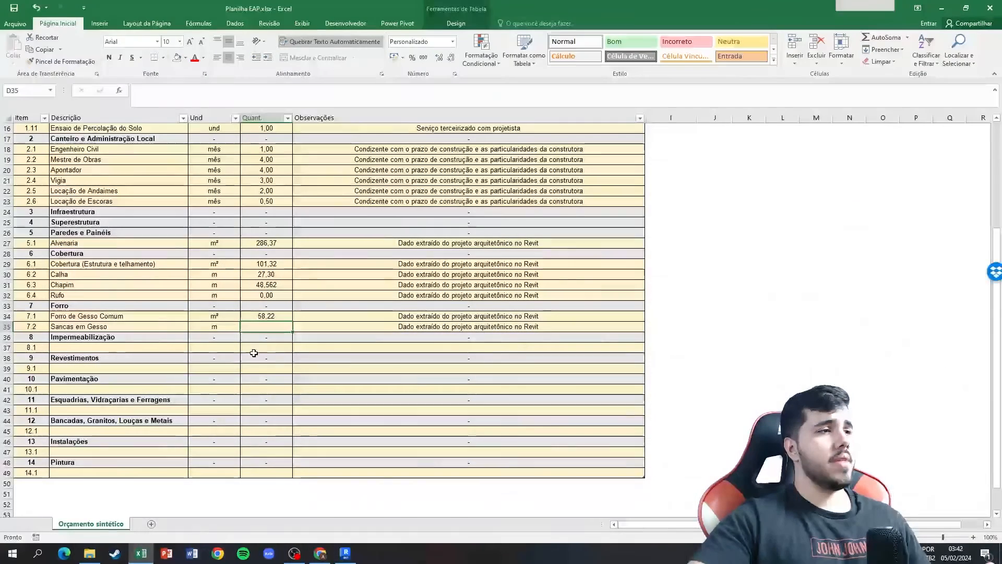
click(225, 328)
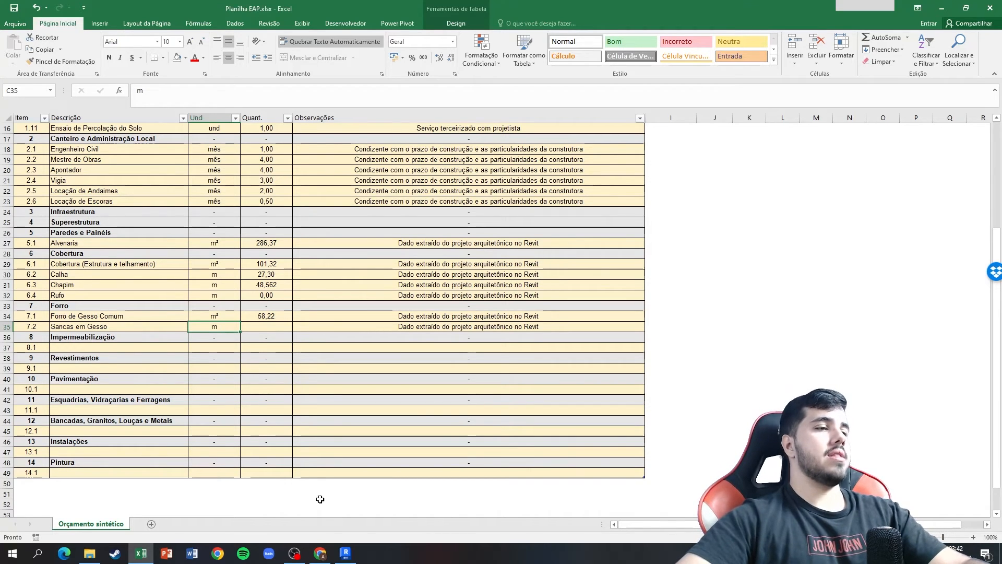
click(322, 557)
click(204, 11)
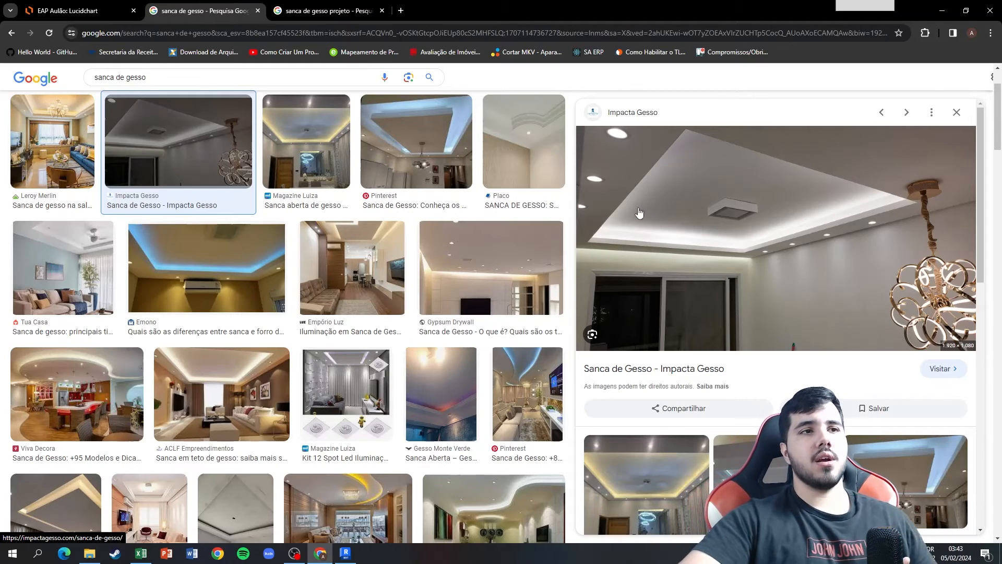
click(322, 6)
key(ctrl+shift+Tab)
click(322, 6)
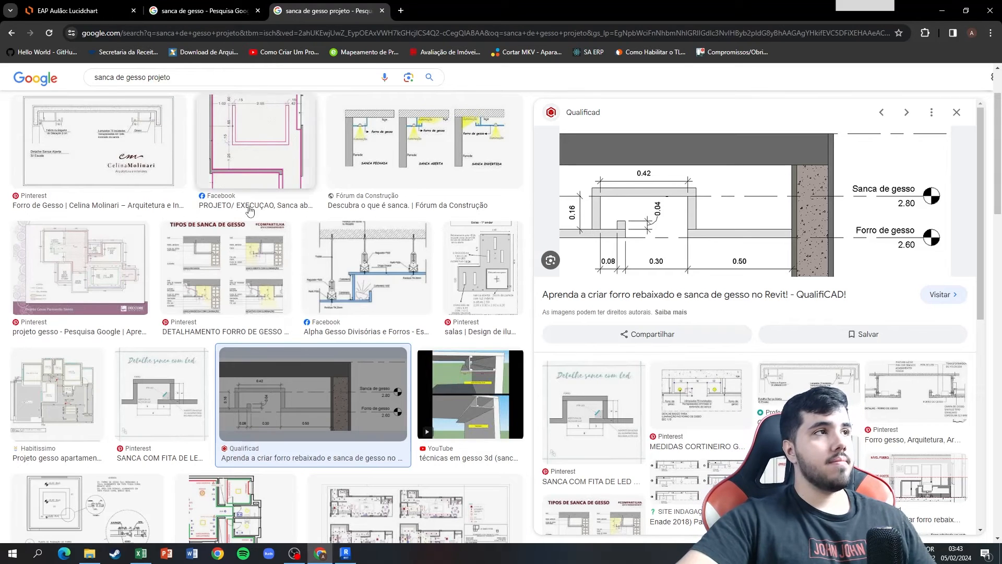
Return to Excel and set the unit of item 7.2 Sancas em Gesso to m².
click(347, 554)
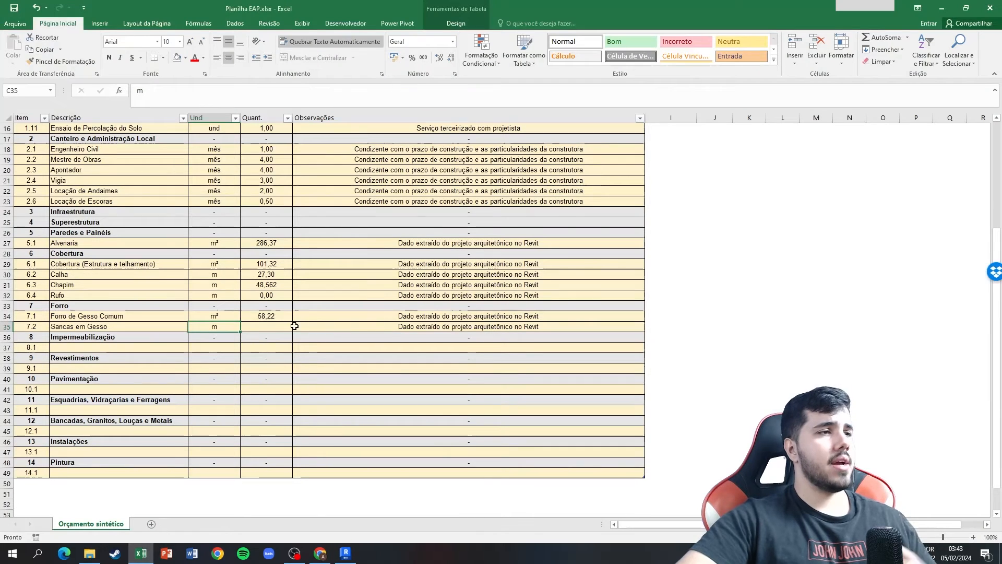
click(141, 553)
text(m²)
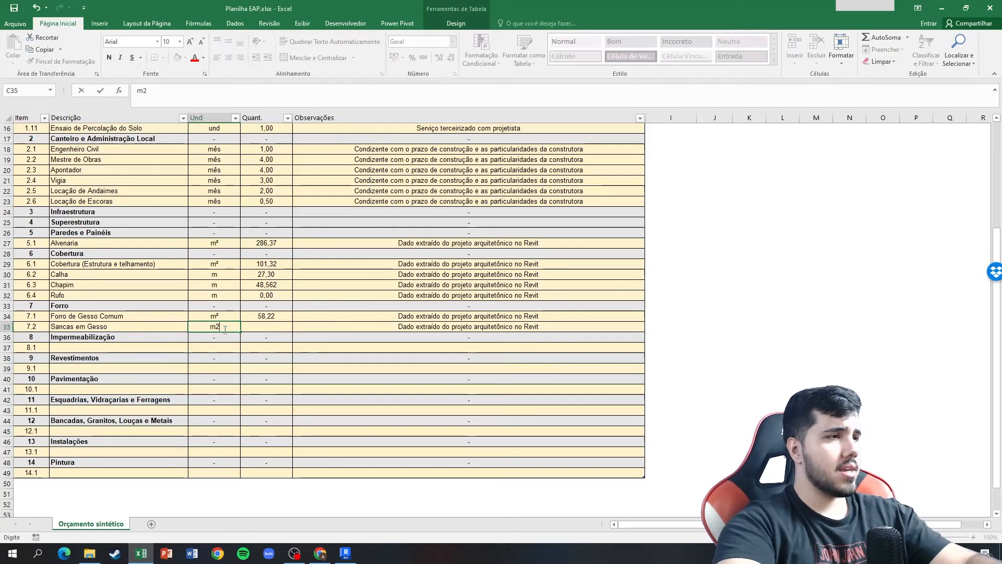
key(Return)
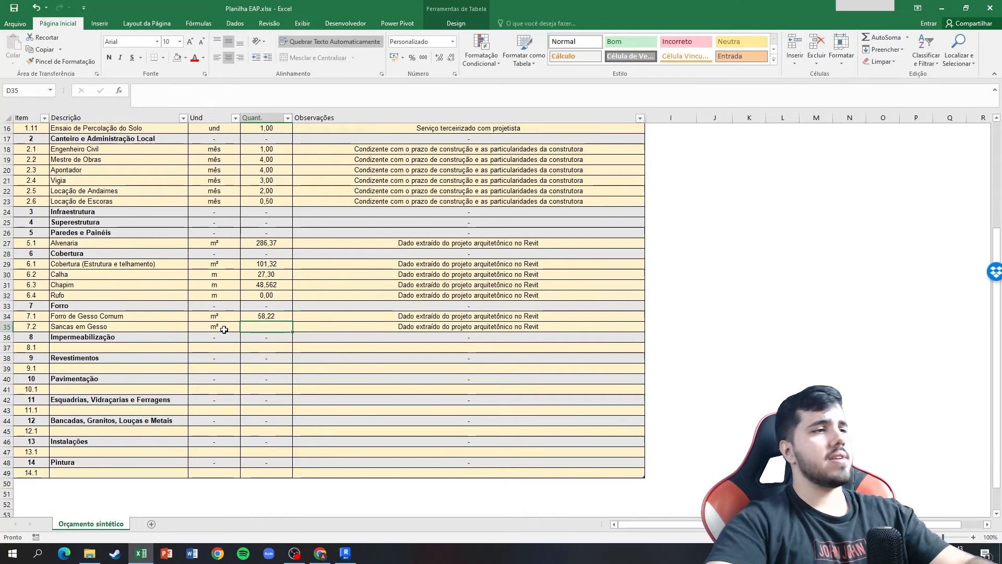
Go back to Chrome and compare the sanca de gesso photos with the dimensioned project detail.
key(alt+Tab)
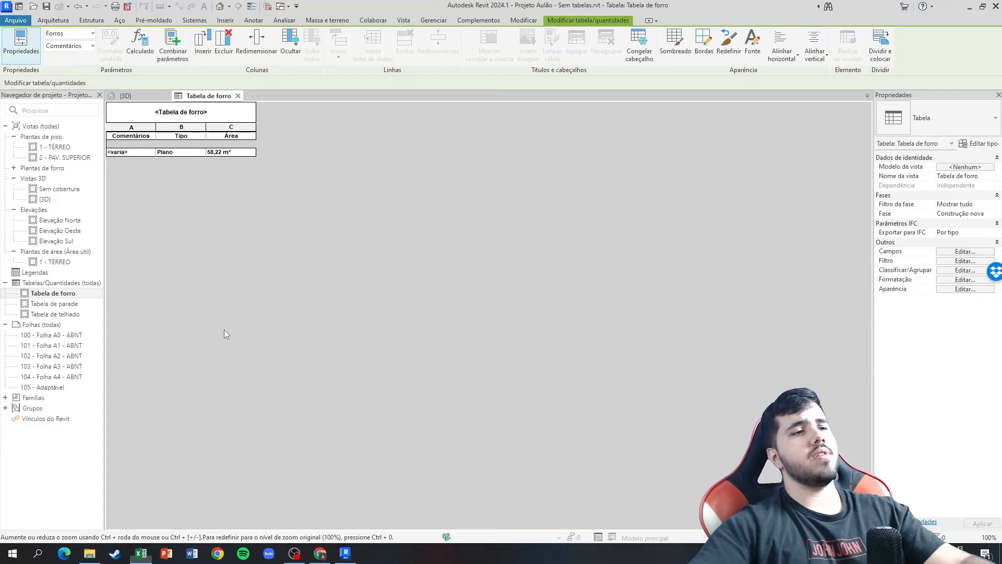
key(alt+Tab)
click(320, 561)
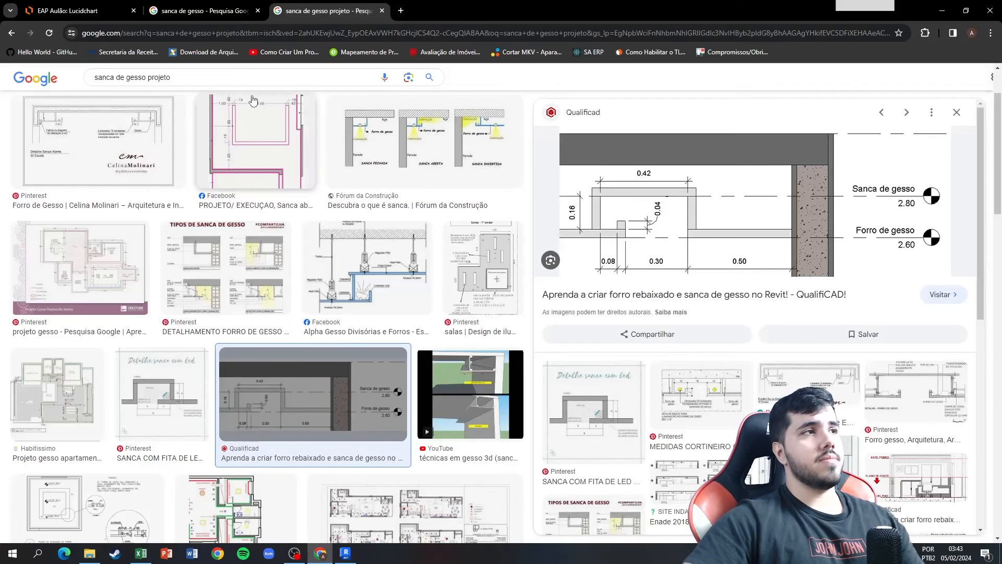
click(203, 11)
click(326, 10)
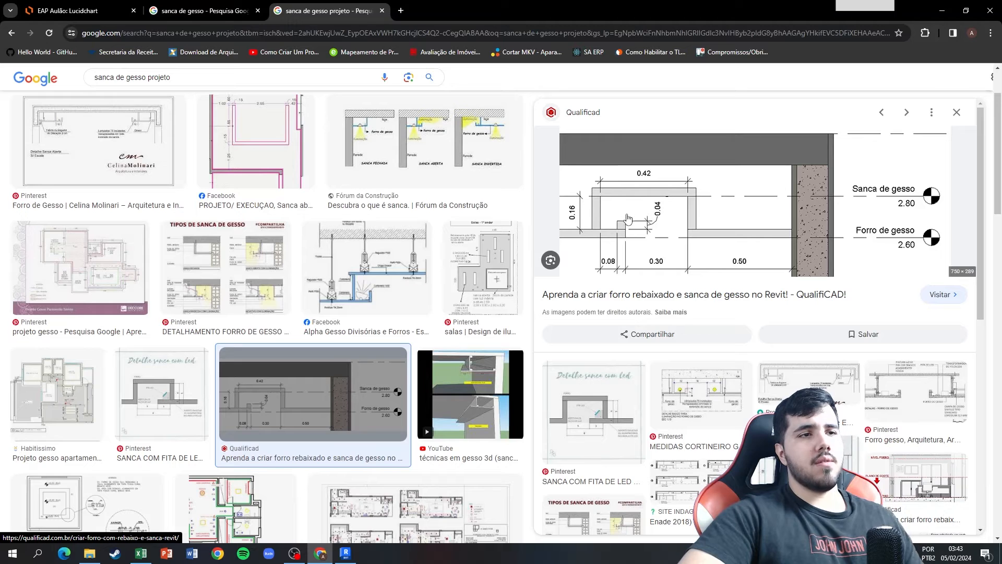
click(204, 10)
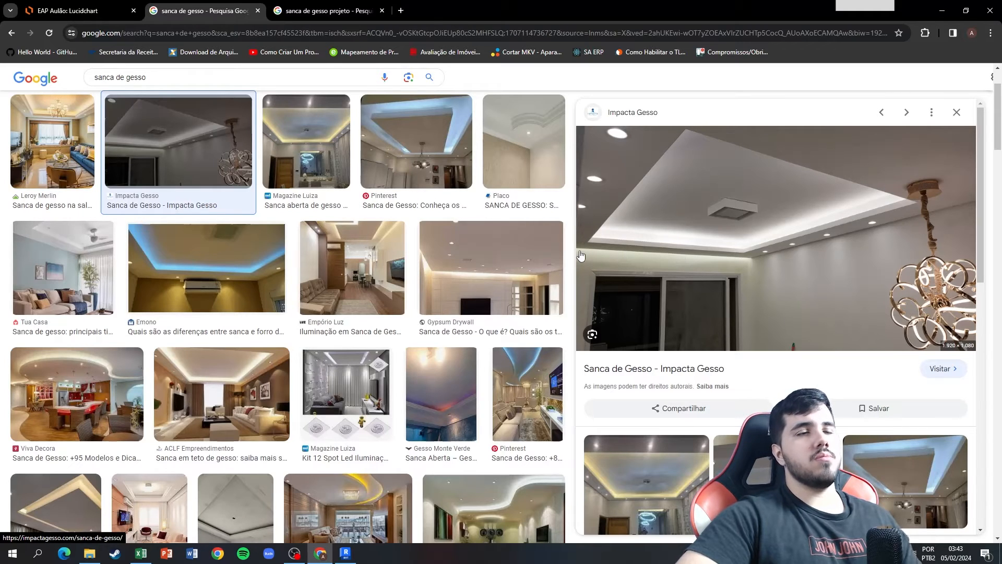
Return to Excel and enter =0,28*10 as the quantity for item 7.2 Sancas em Gesso.
click(139, 536)
scroll(290, 208, up, 3)
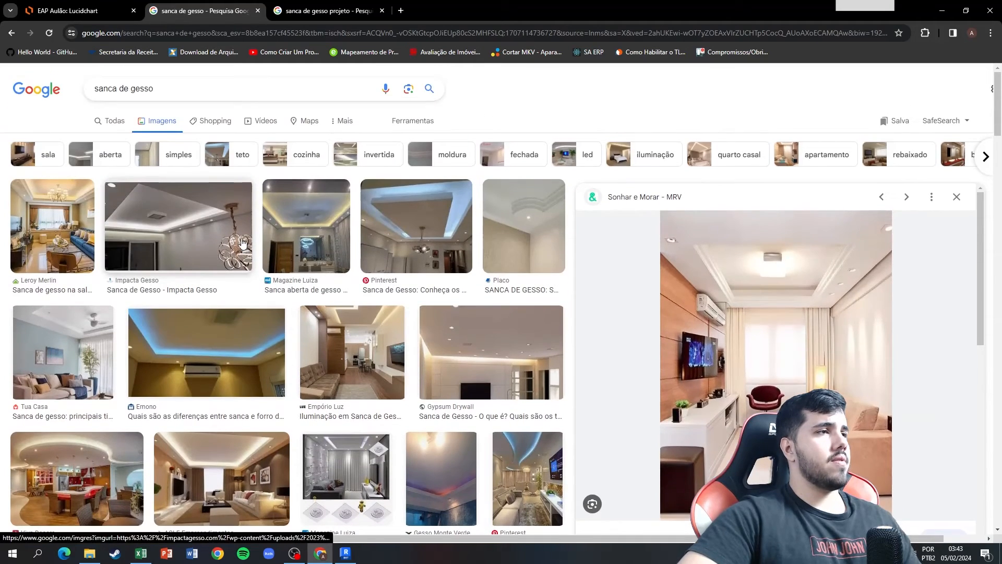
click(193, 225)
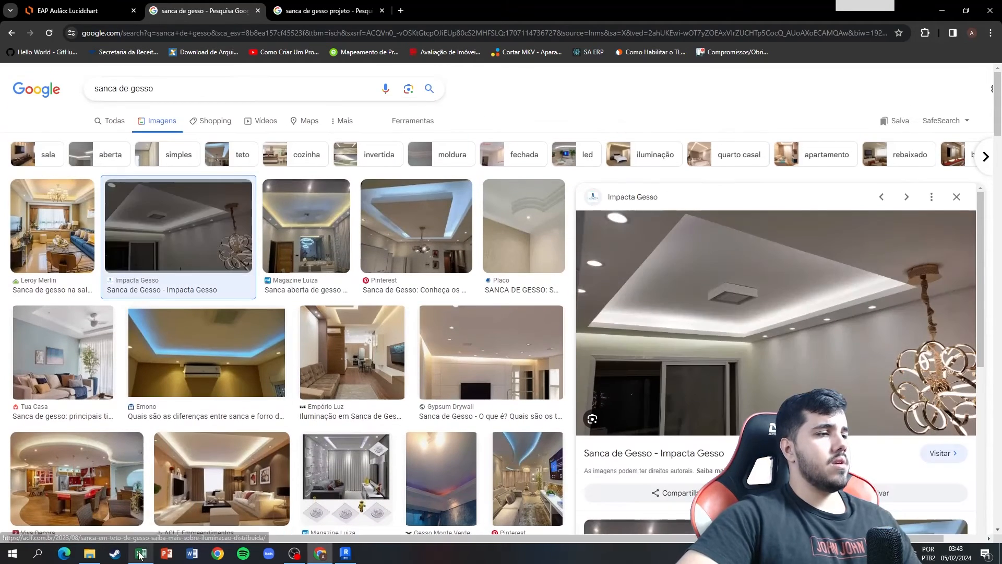
key(alt+Tab)
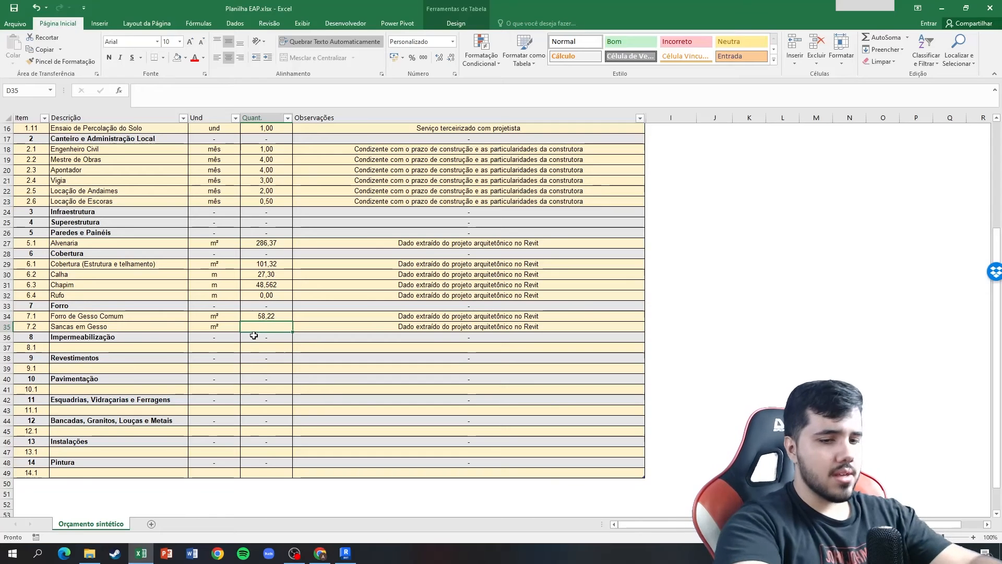
text(=0,28*10)
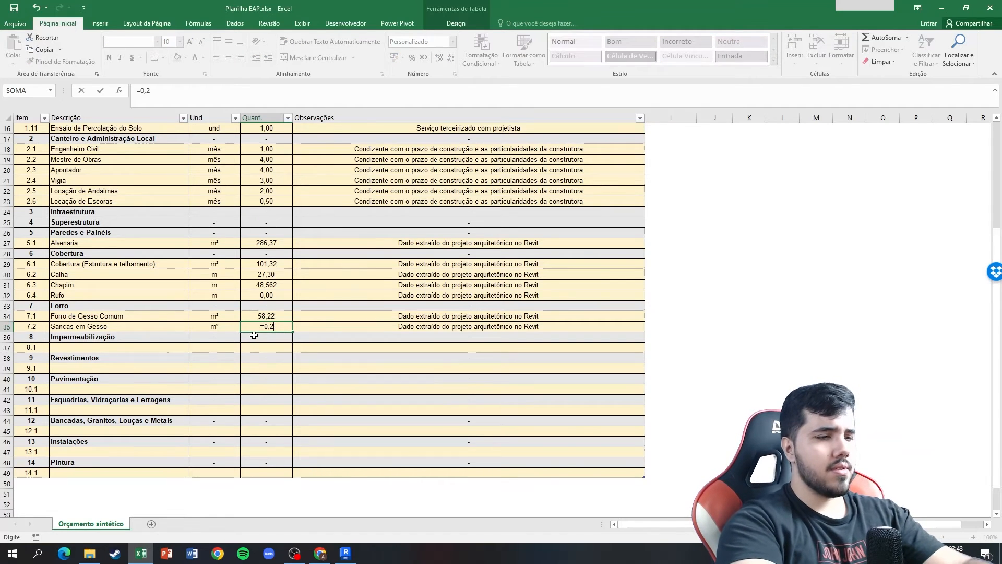
key(Tab)
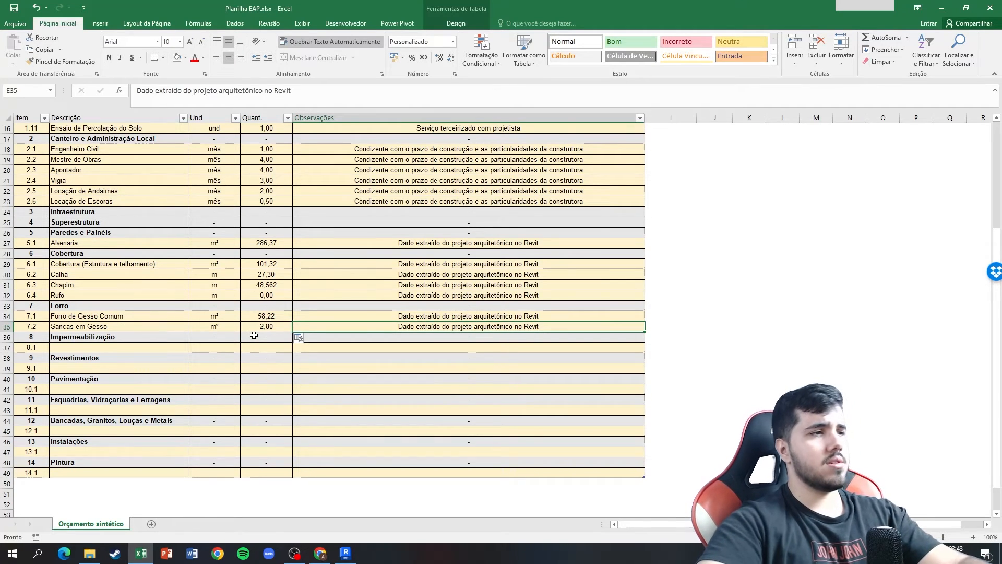
Append ". 16x8x4 cm" to the observation of item 7.2 Sancas em Gesso.
double_click(548, 325)
text(. )
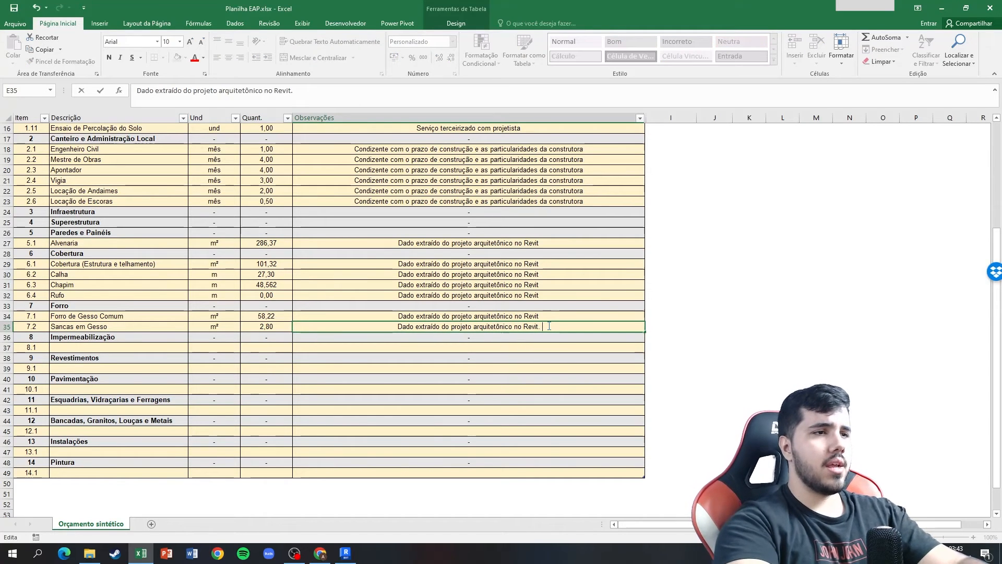
text(15)
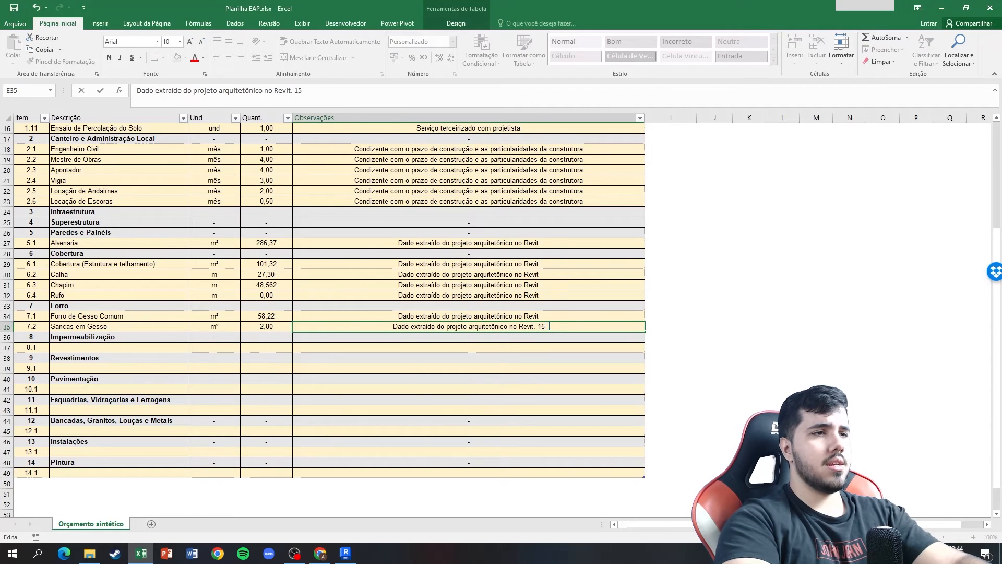
key(BackSpace)
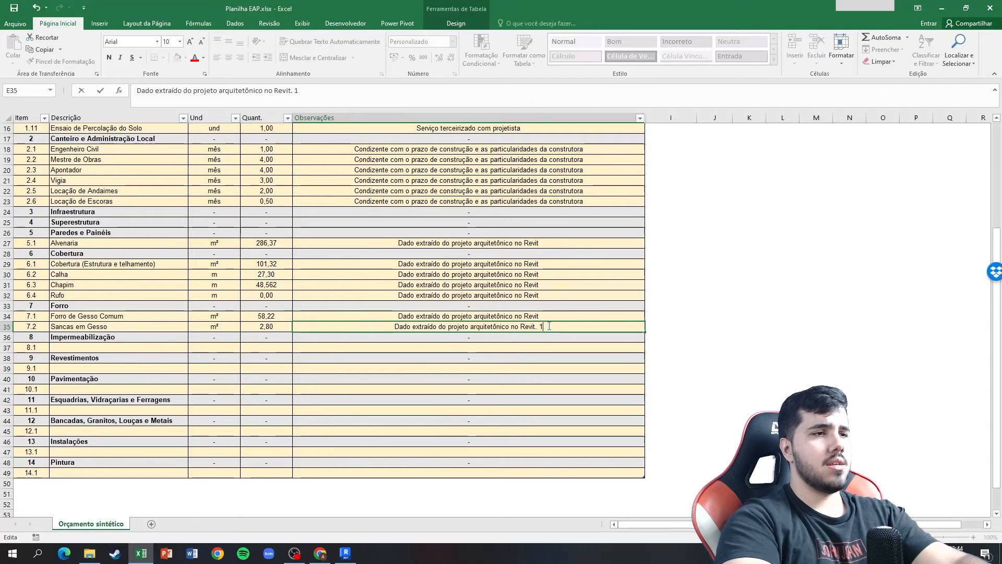
text(6x8x4)
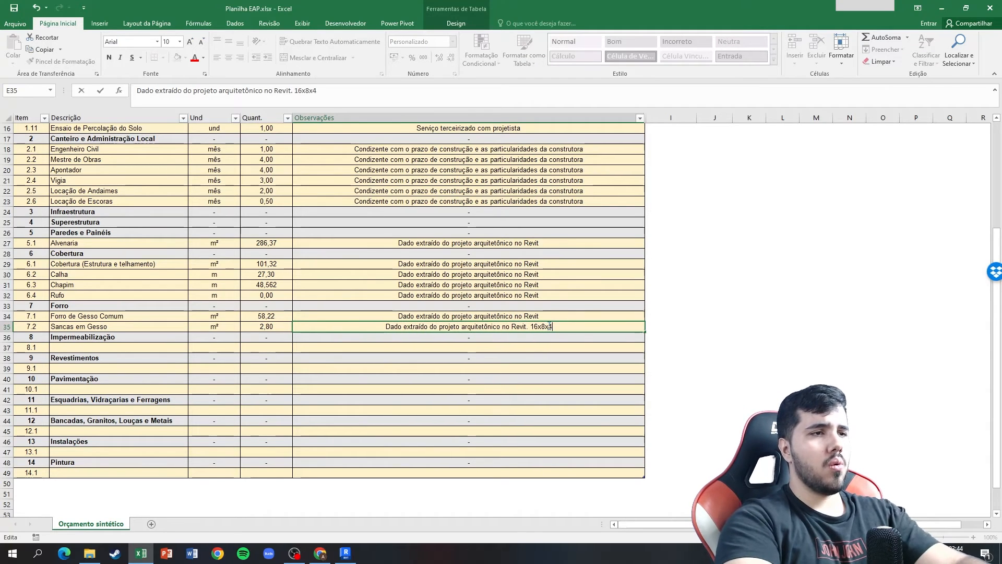
text( cm)
key(ctrl+Return)
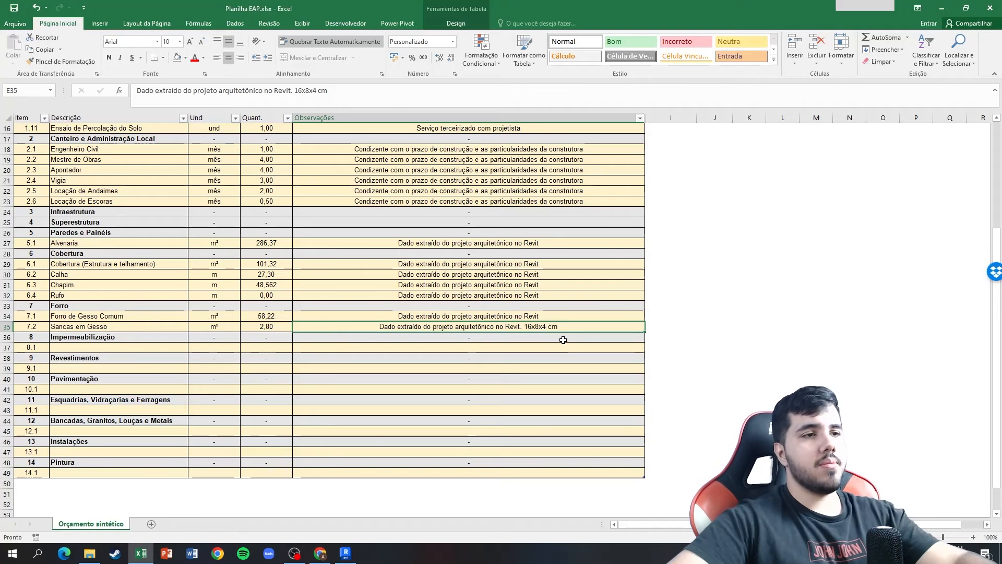
Extend the observation of item 7.2 after the dimensions with ". Exemplo Fictício".
double_click(572, 328)
text(,)
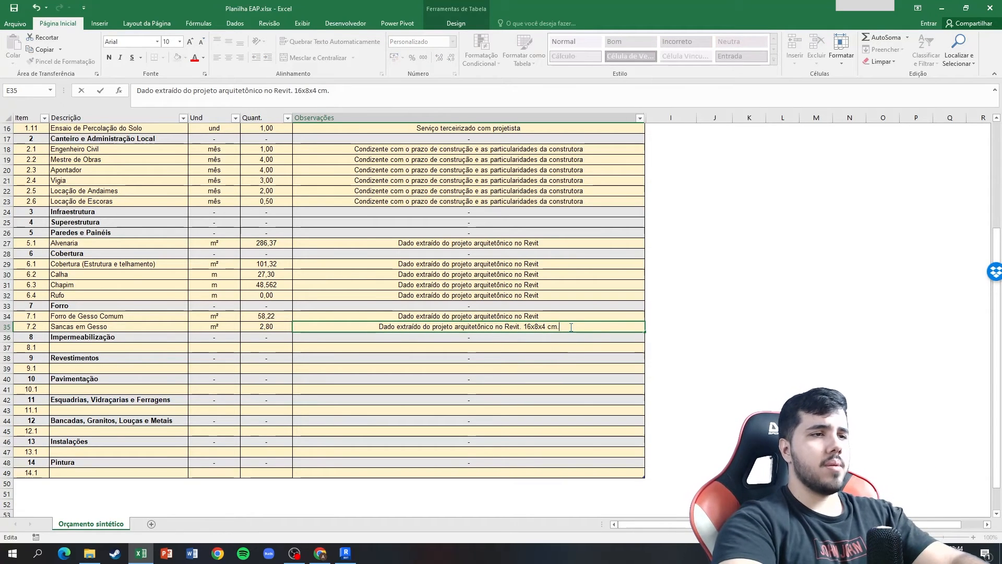
text( Exemplo)
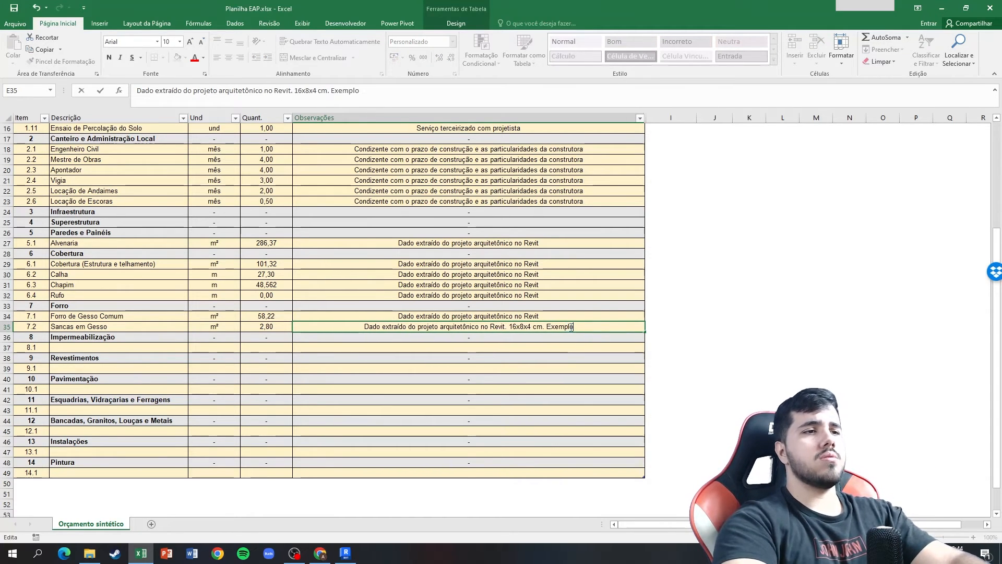
text( Fictí)
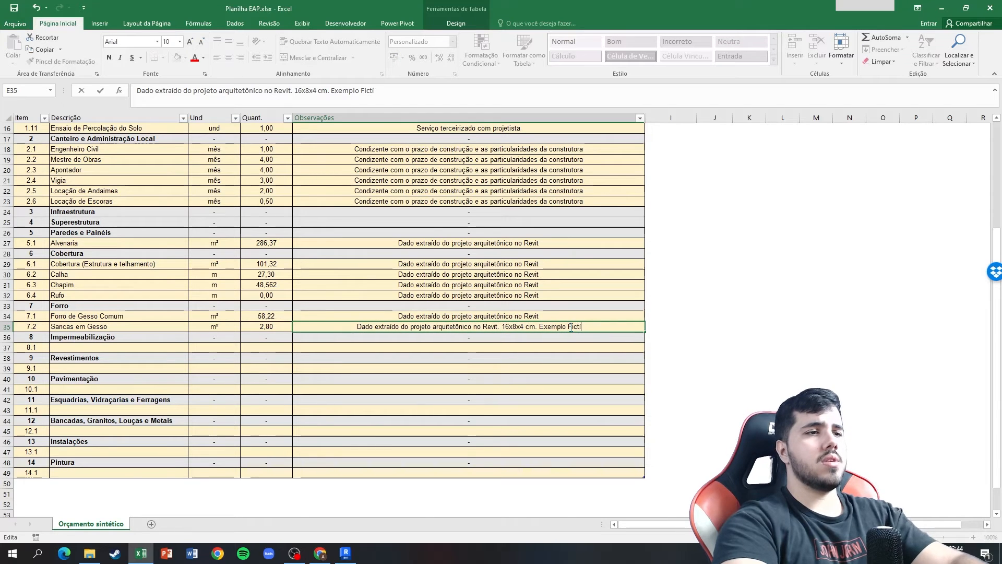
text(cio)
key(Return)
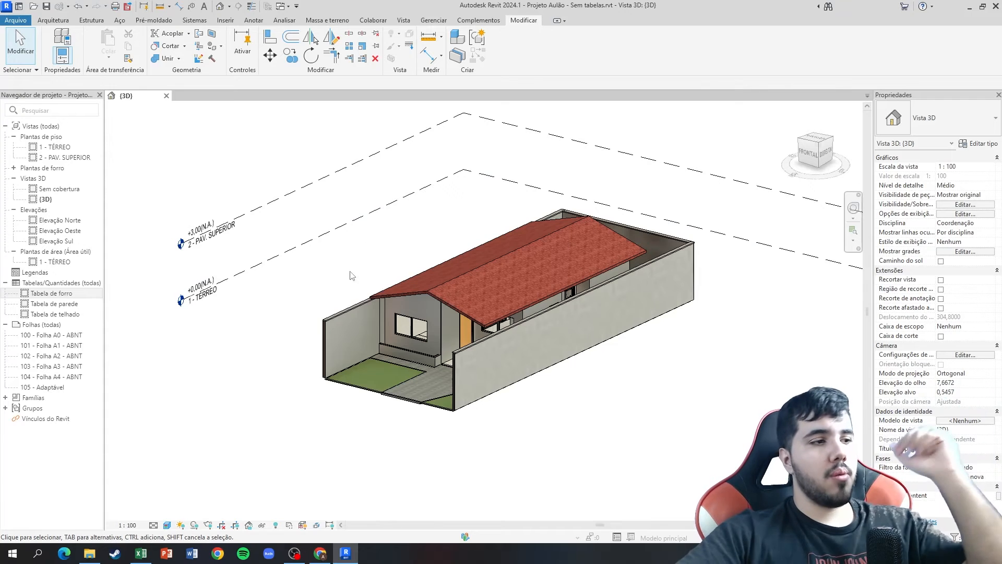
Switch to the EAP Aulão diagram in Chrome and review the items listed under Forro and Impermeabilização.
click(321, 554)
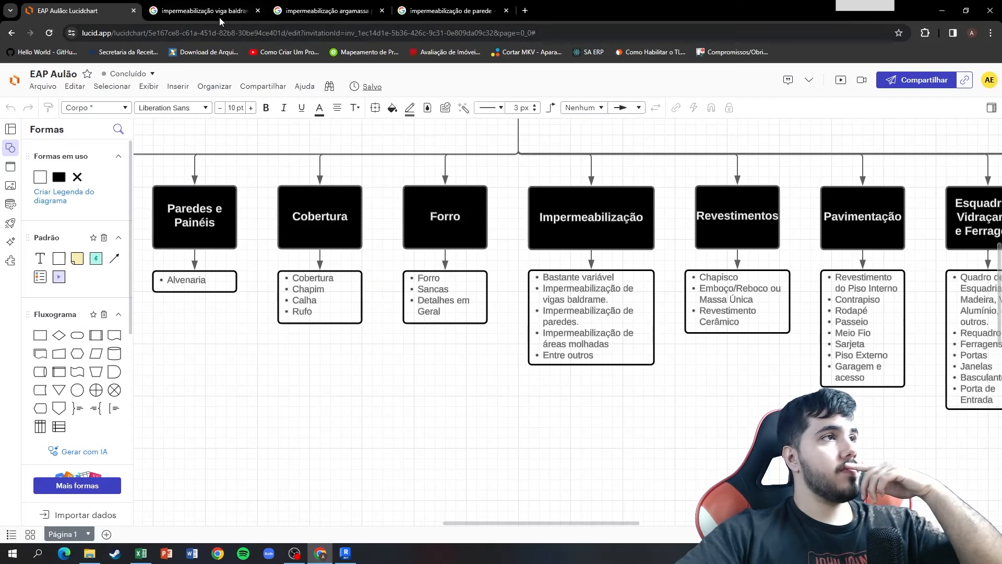
click(592, 331)
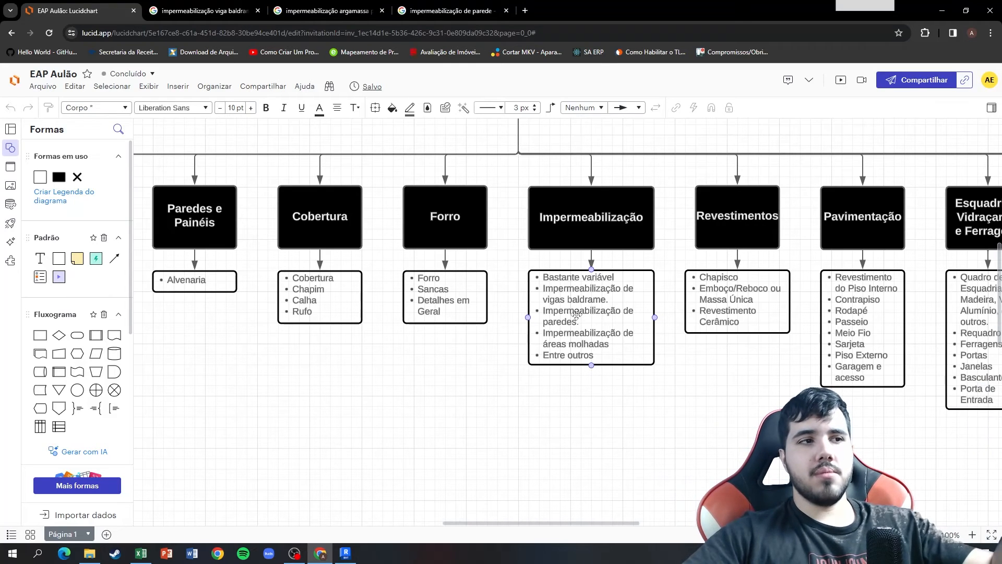
click(491, 273)
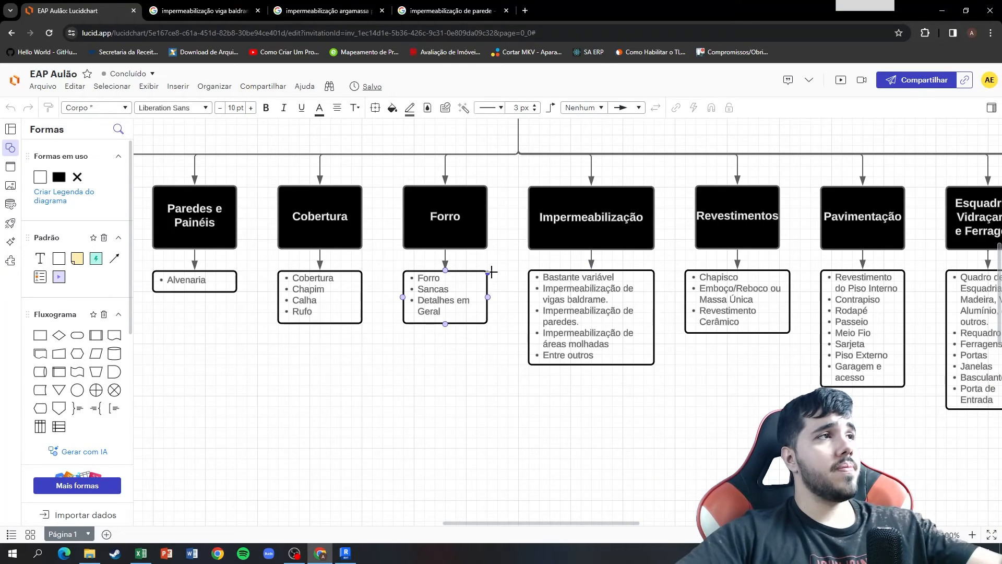
click(521, 439)
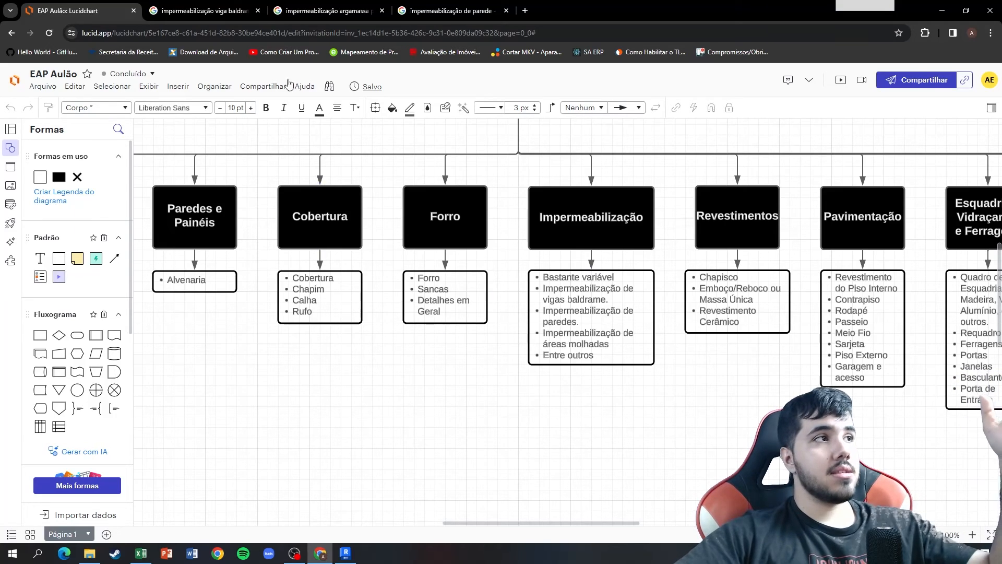
Examine the image results for waterproofing of viga baldrame, with argamassa polimérica, and of parede.
click(226, 5)
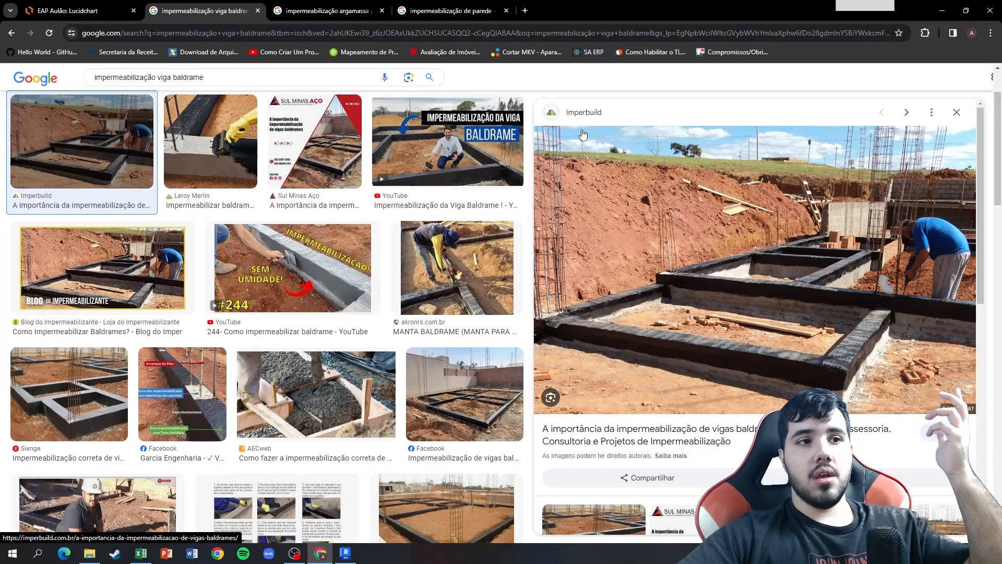
click(308, 9)
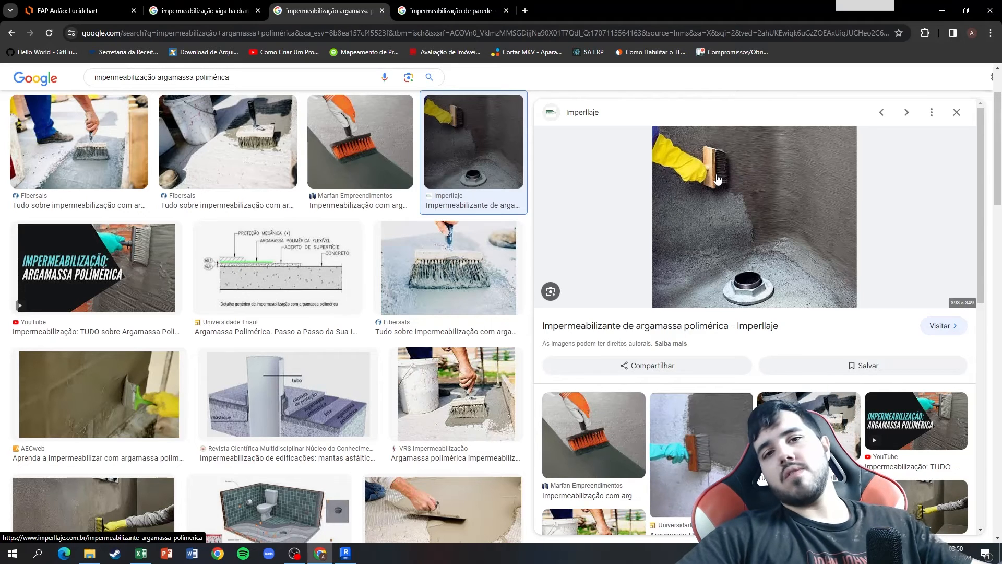
click(474, 11)
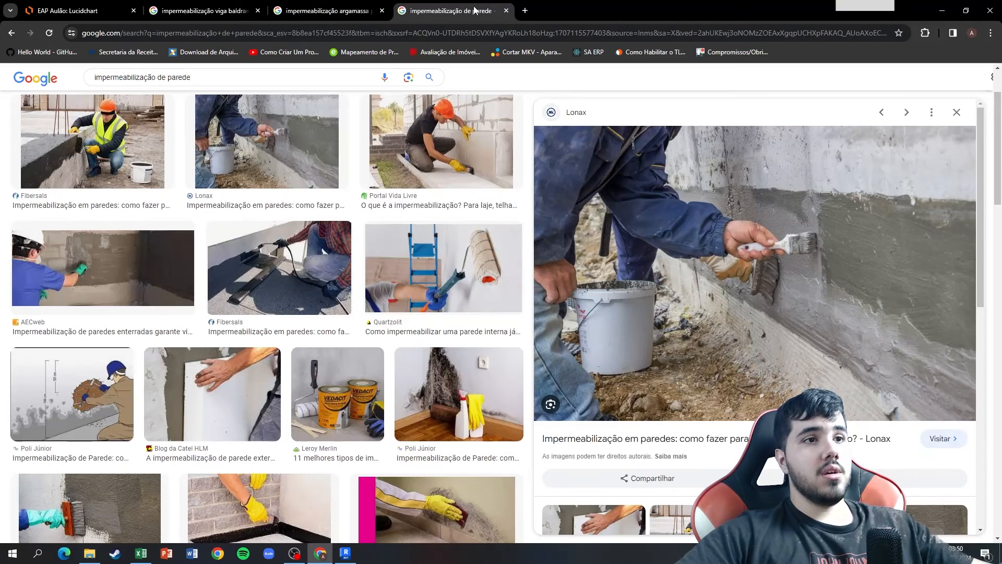
Switch to Revit, try temporarily hiding the long side boundary wall in the 3D view, and reset the temporary hiding.
click(345, 554)
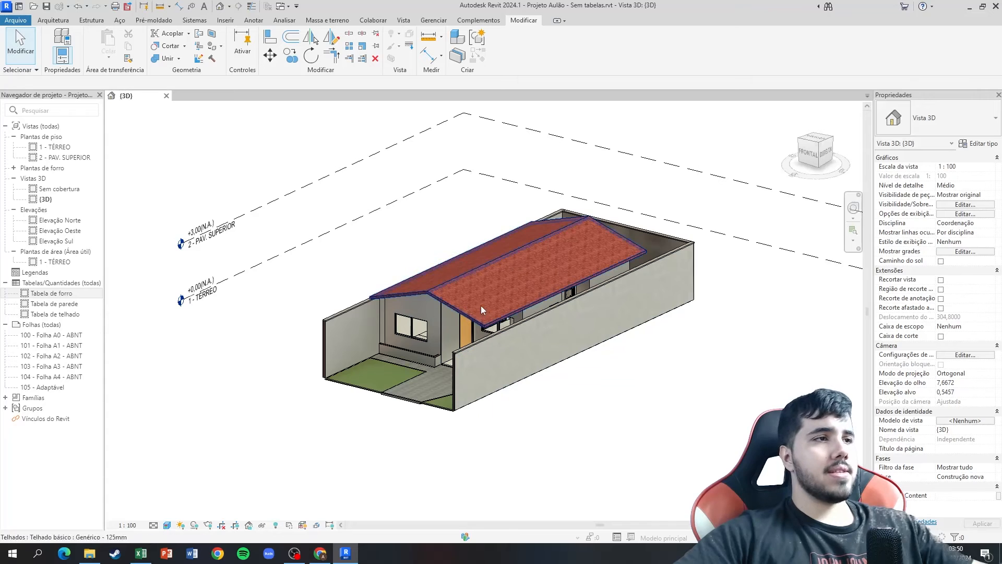
click(516, 329)
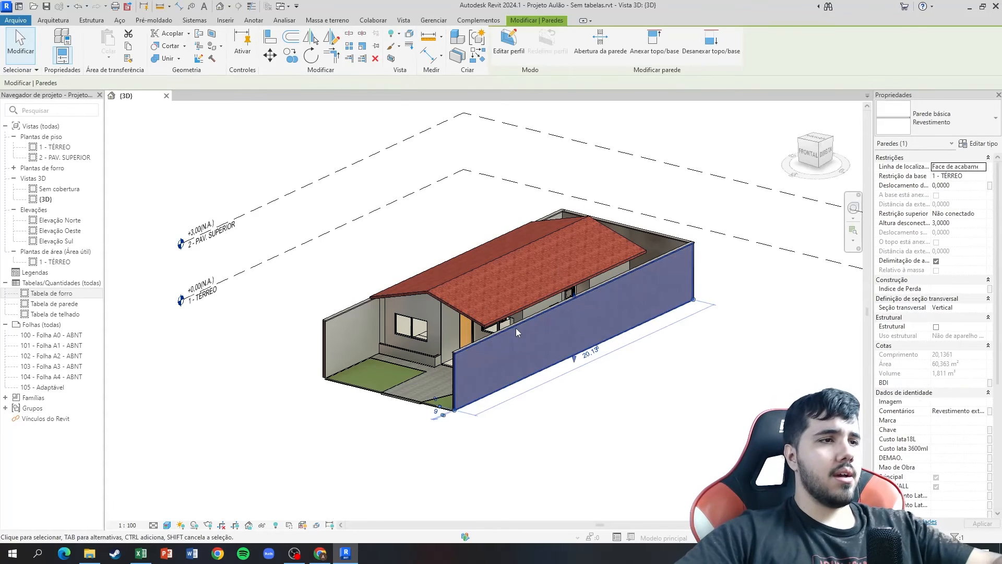
key(h)
key(h)
key(h)
key(r)
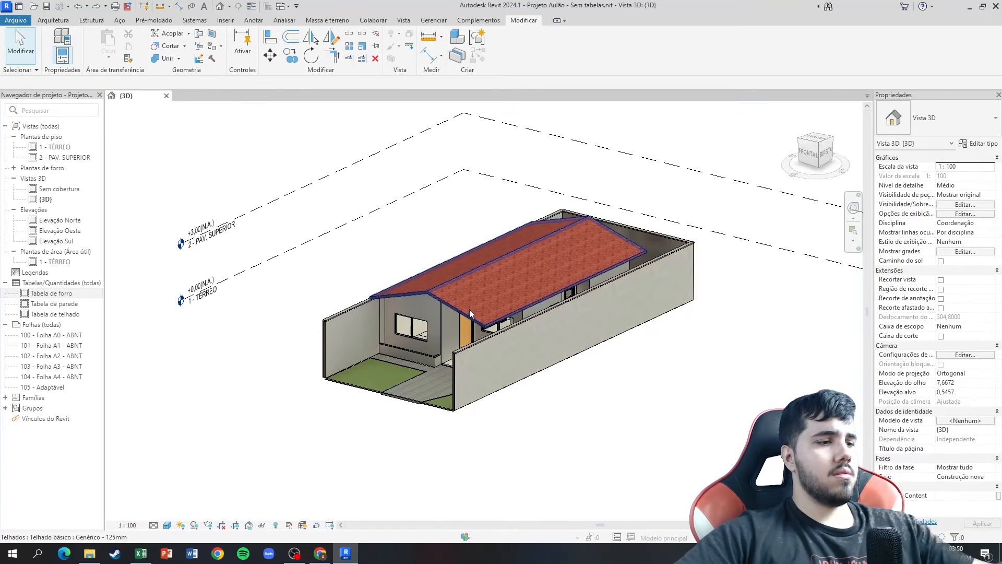
Temporarily hide the long boundary wall beside the house's side entrance in the 3D view to expose the side facade.
shift+middle_drag(364, 270, 600, 271)
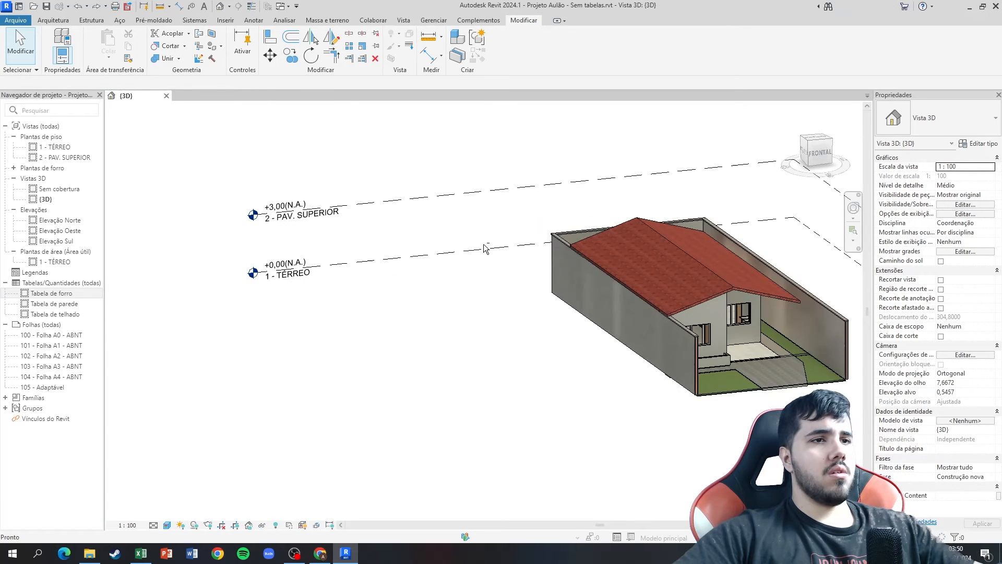
click(816, 331)
key(h)
key(h)
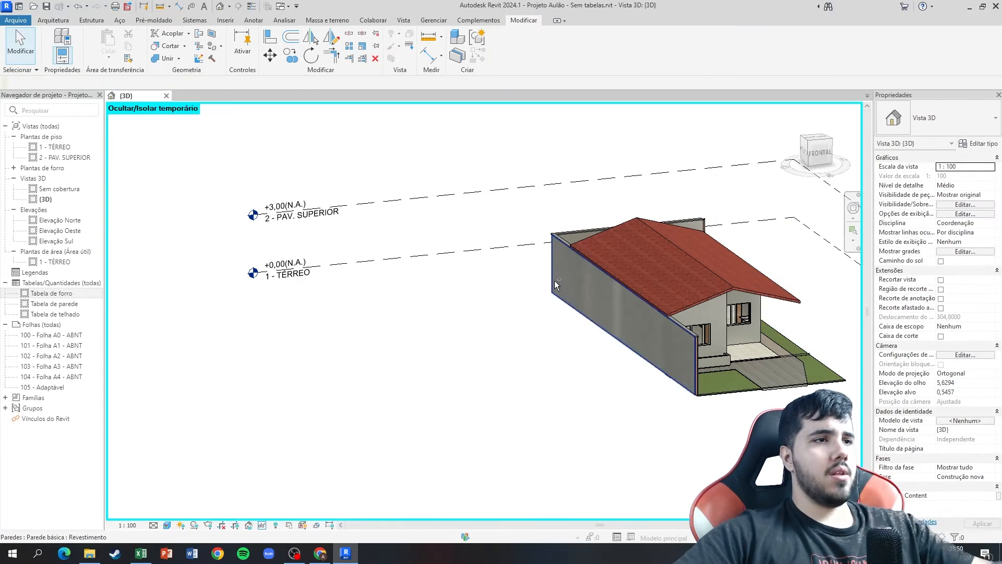
shift+middle_drag(554, 280, 427, 312)
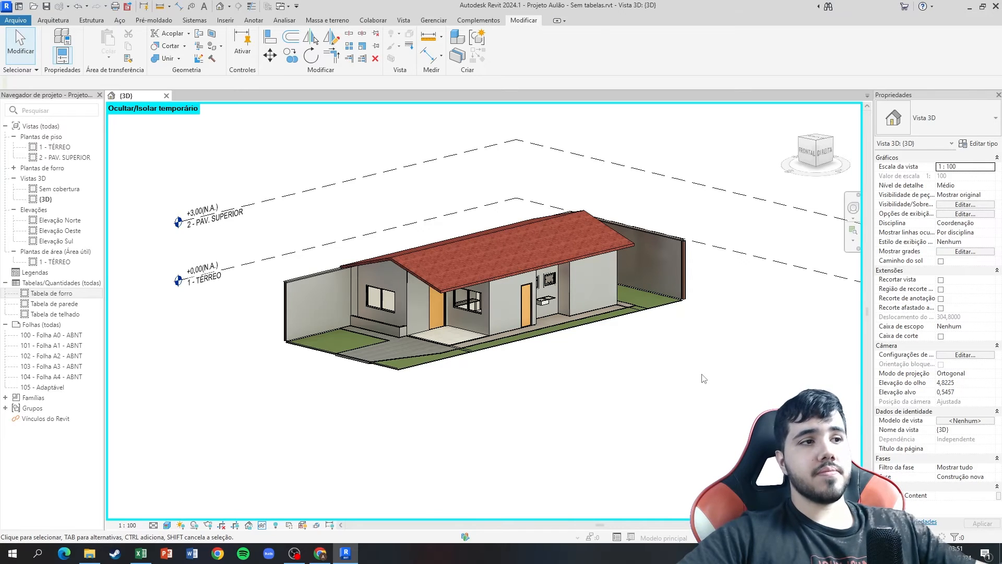
Go back to the EAP Aulão diagram in Chrome.
click(316, 555)
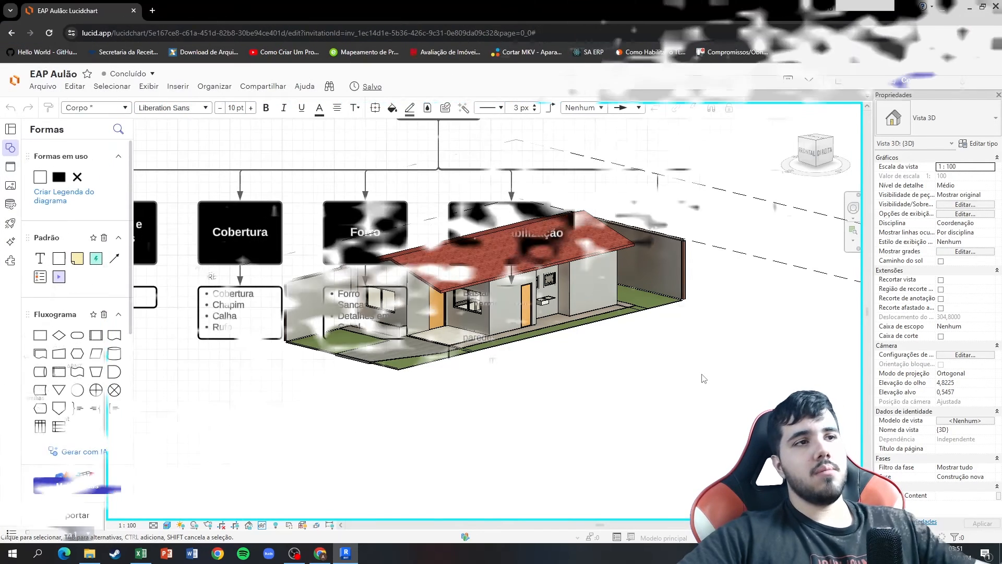
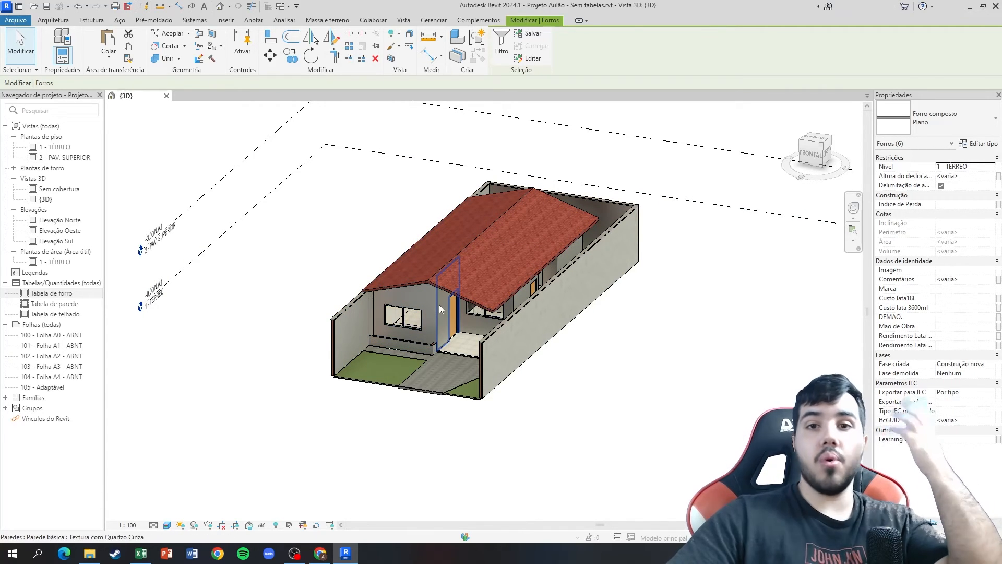
Open the Tabela de parede schedule in Revit and locate its Revestimento walls in the 3D view, returning to the schedule.
double_click(73, 305)
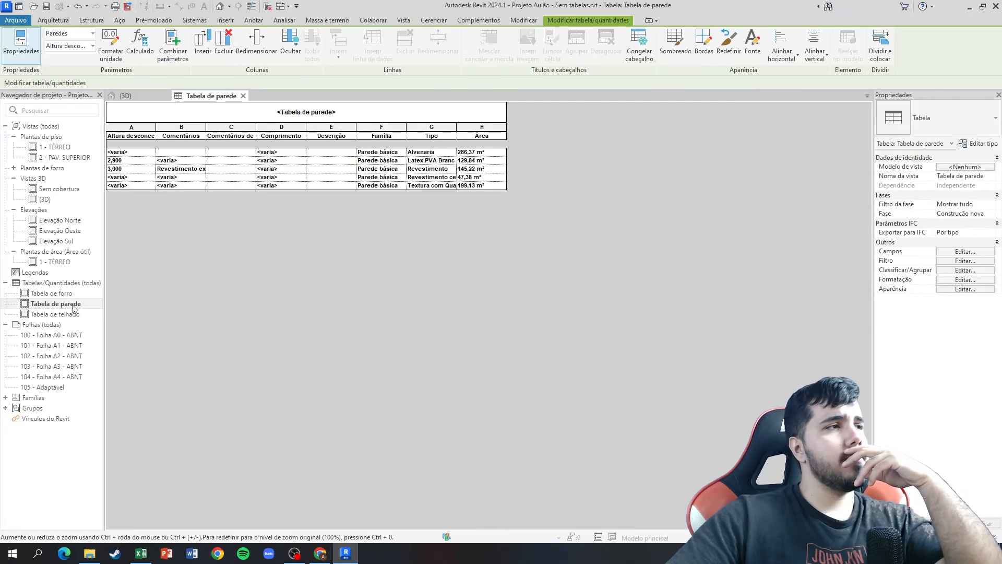
click(440, 171)
click(126, 95)
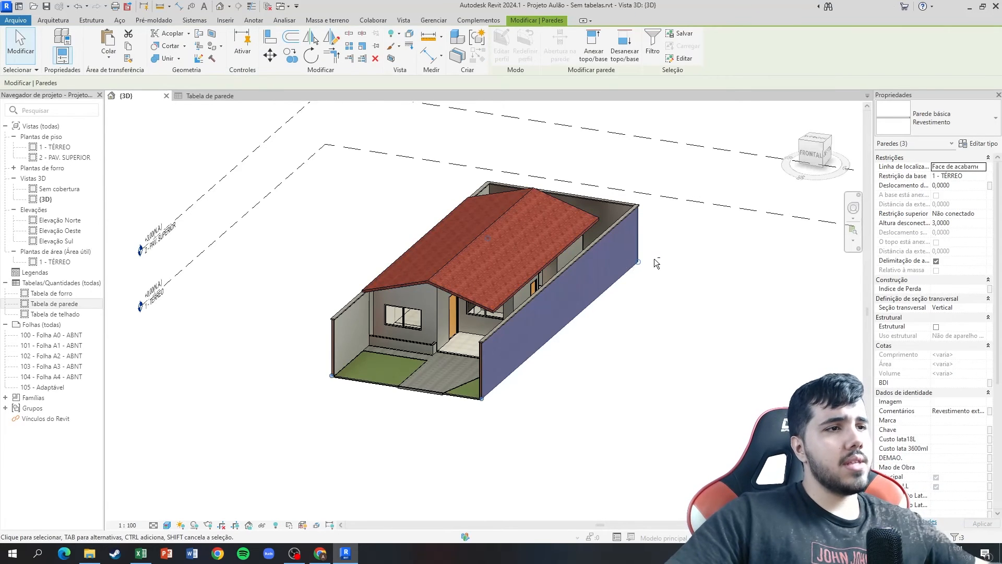
shift+middle_drag(655, 260, 74, 260)
shift+middle_drag(505, 198, 267, 202)
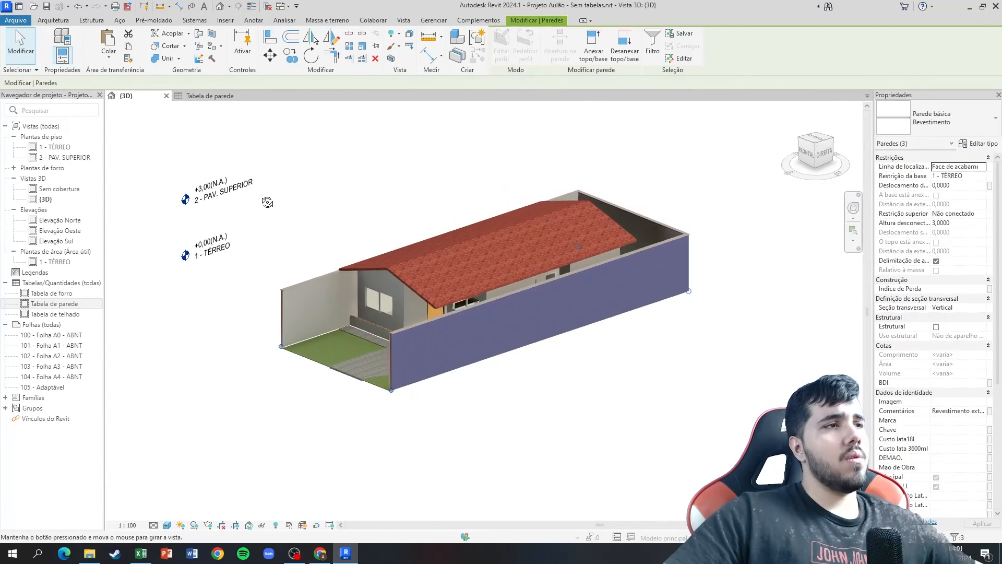
click(209, 96)
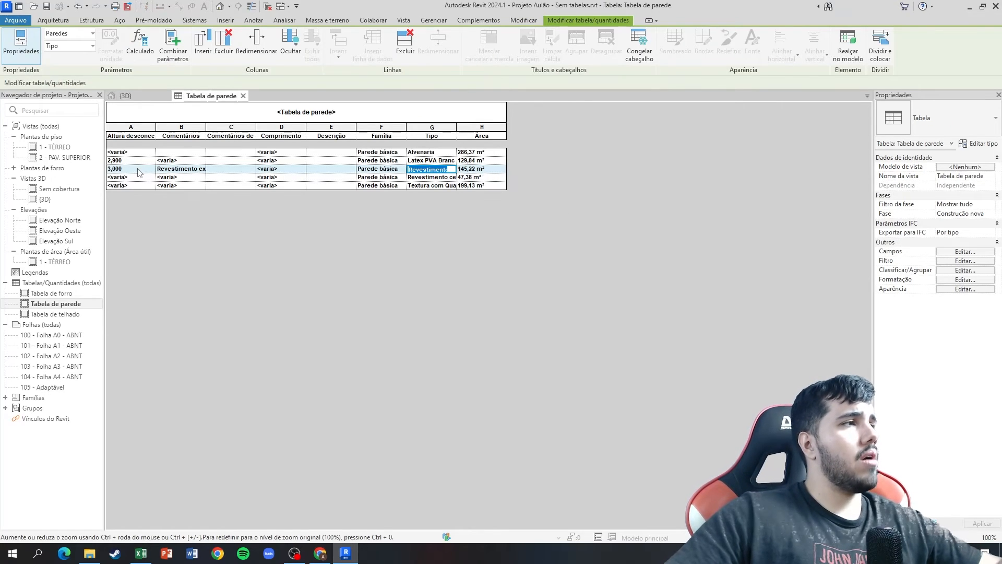
Switch to Excel and, beside the take-off table, calculate =145,22/3 in K28 and enter 145,22 in L28.
click(140, 554)
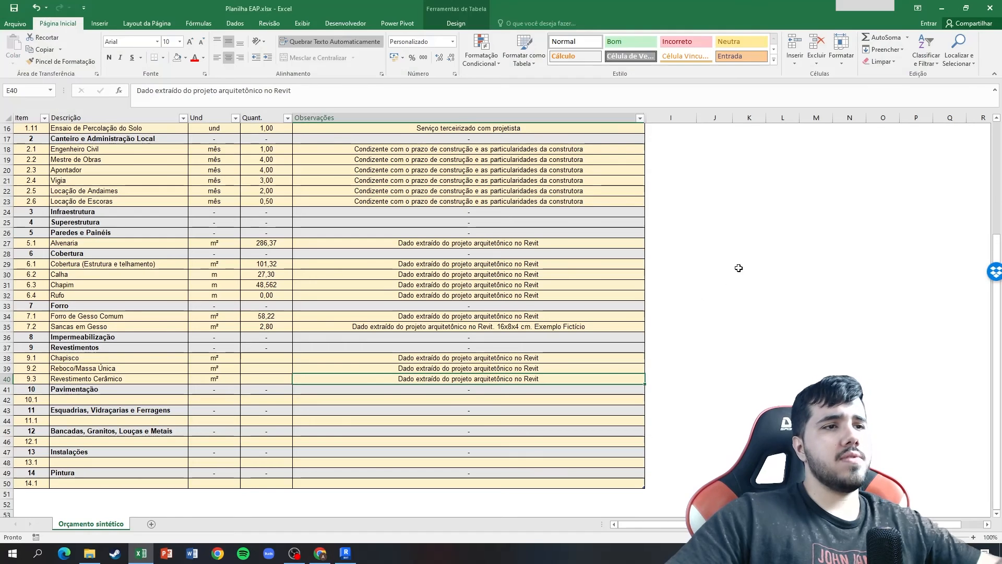
text(=145)
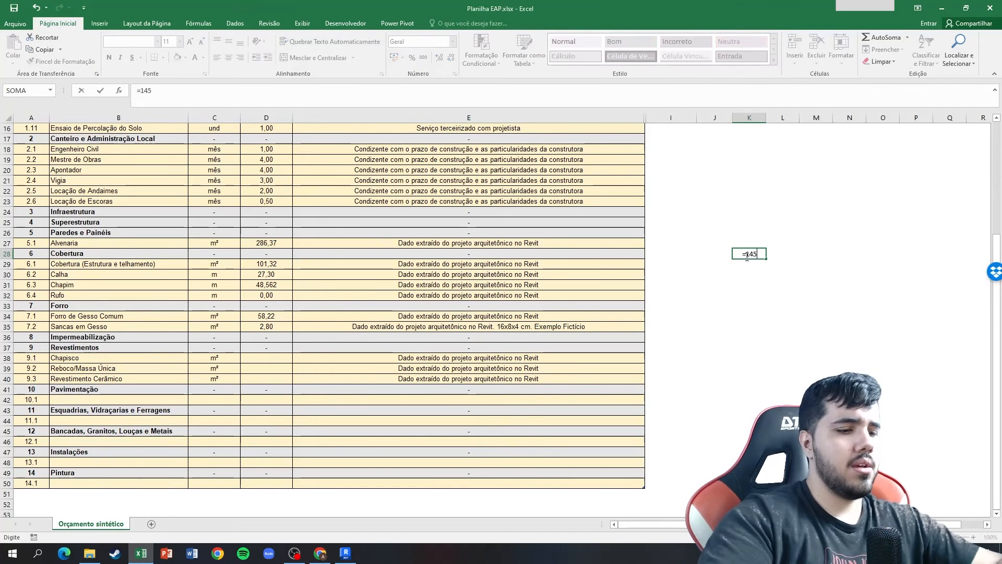
text(,22/3)
key(Return)
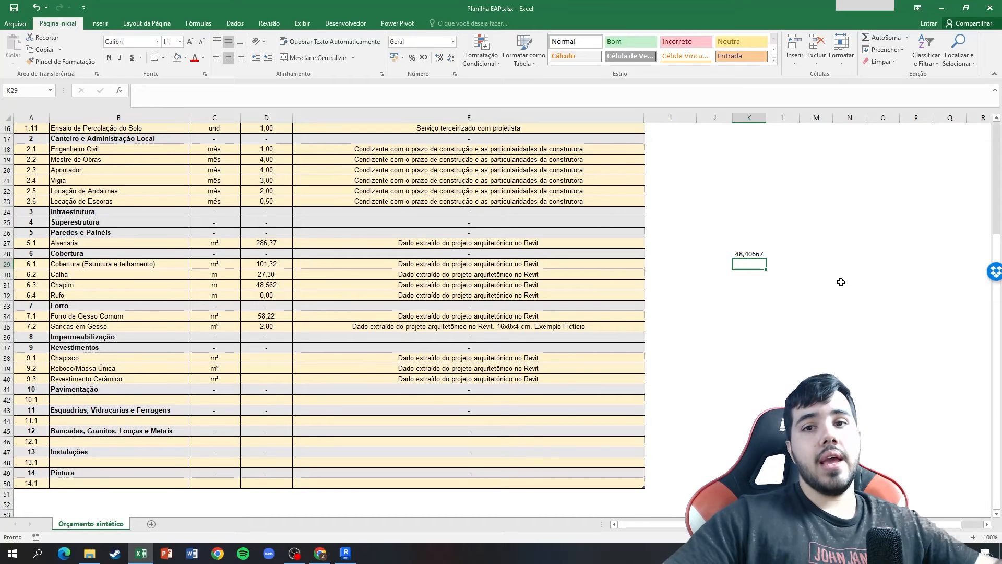
key(alt+Tab)
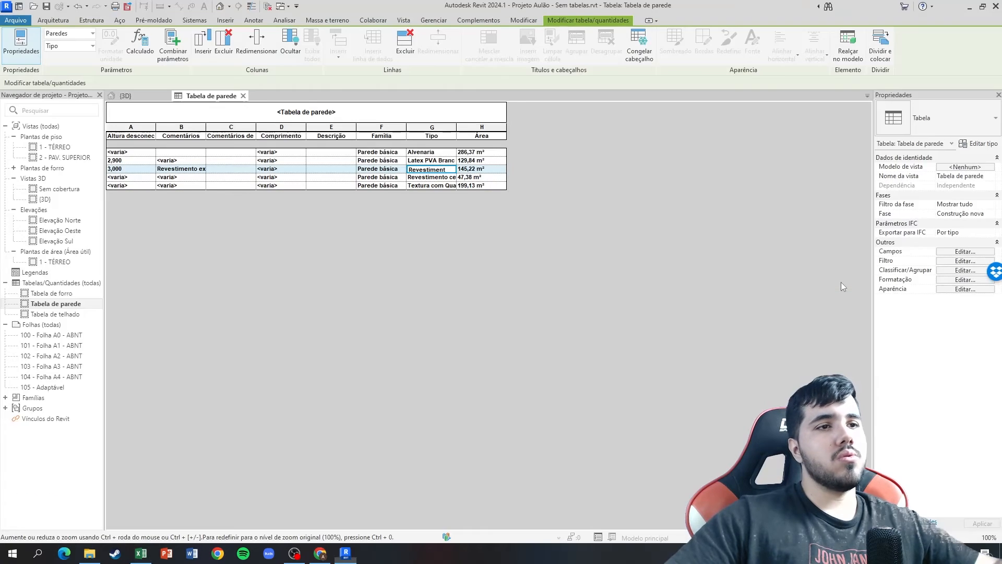
key(alt+Tab)
click(799, 254)
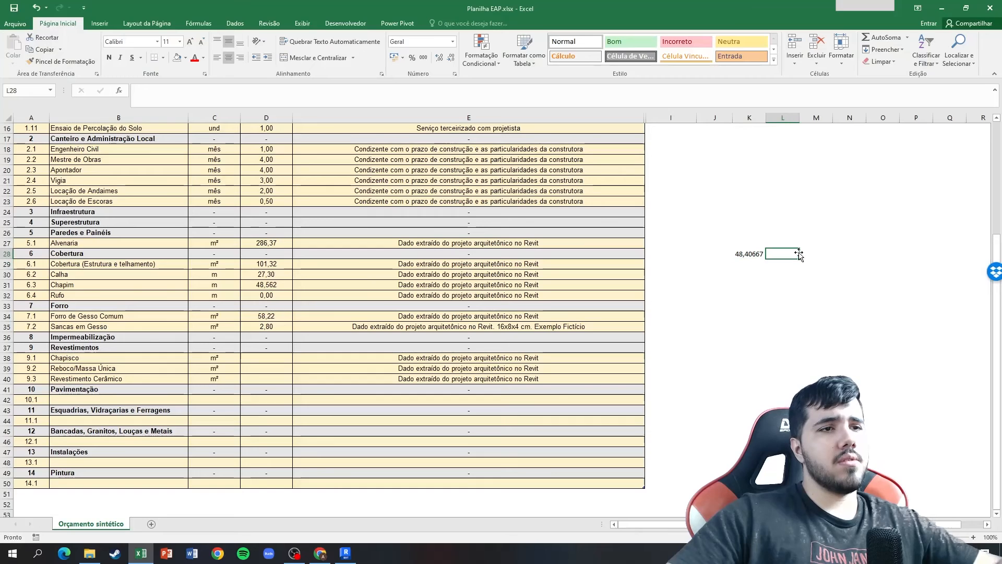
text(145,22)
key(Return)
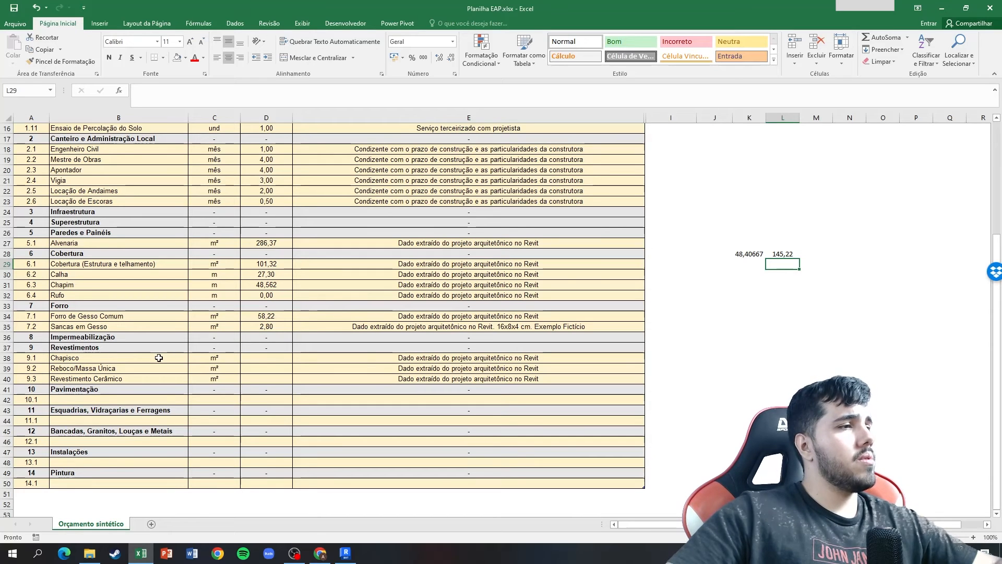
Enter =286,37*2 as the Chapisco quantity and fill the formula down to Reboco/Massa Única.
click(259, 359)
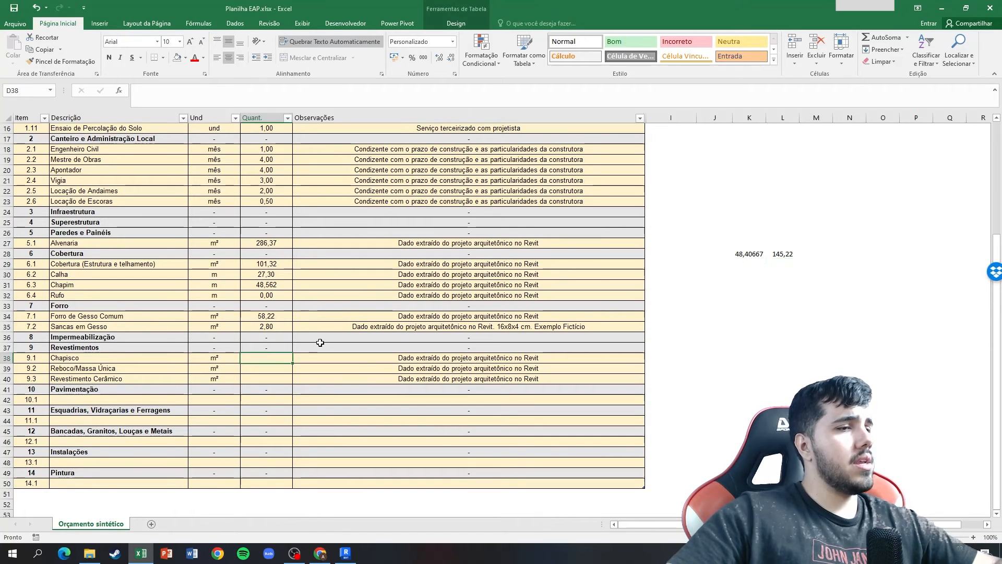
text(=286)
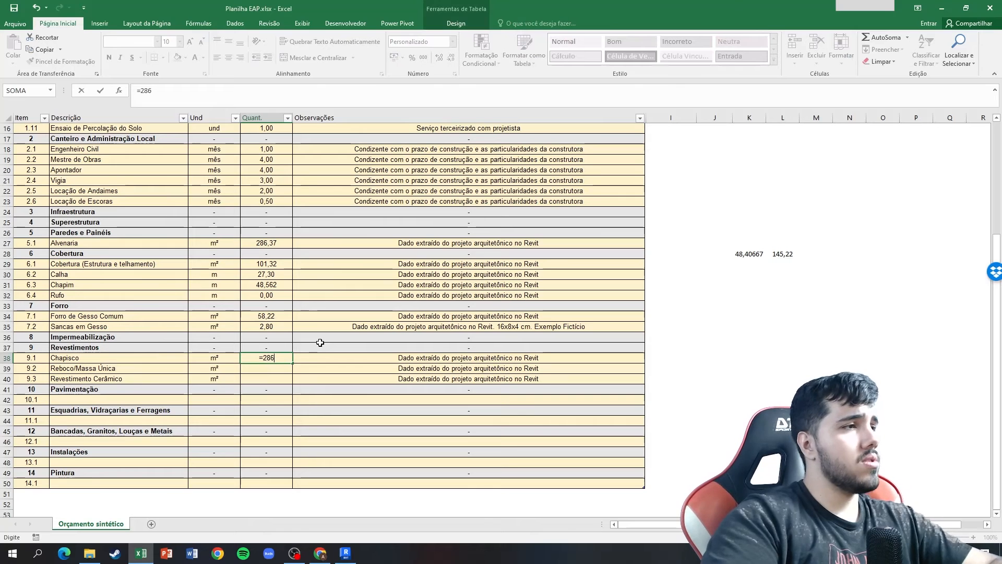
text(,37)
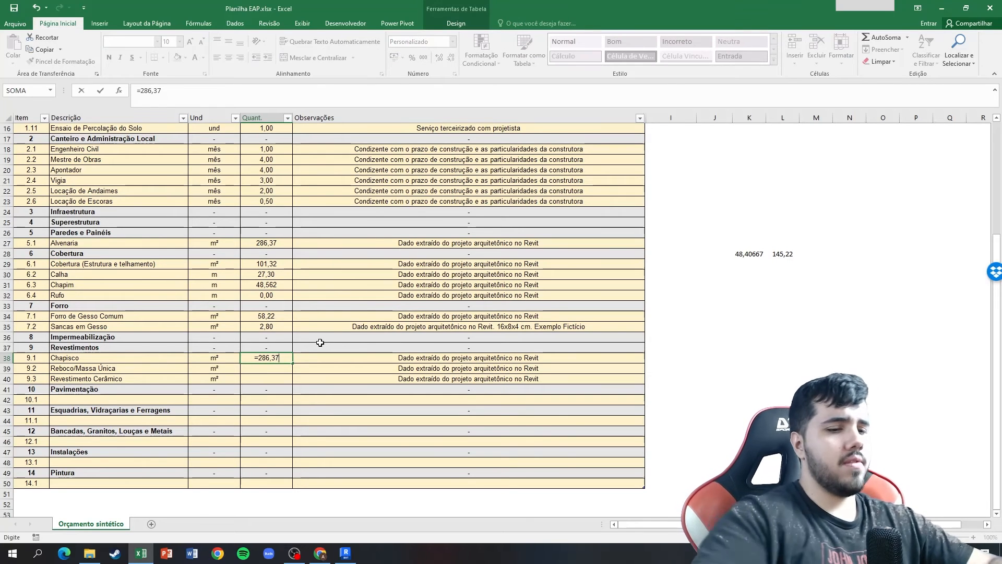
text(*2)
key(Return)
key(ctrl+d)
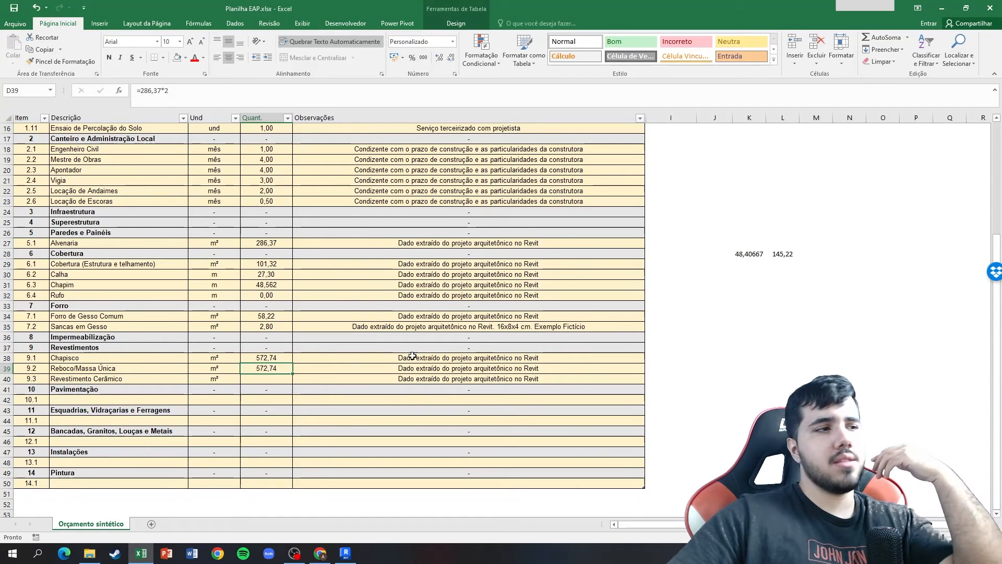
Change the Chapisco quantity formula to =286,37*2-145,22 and copy it to the Reboco/Massa Única quantity.
click(290, 358)
click(290, 99)
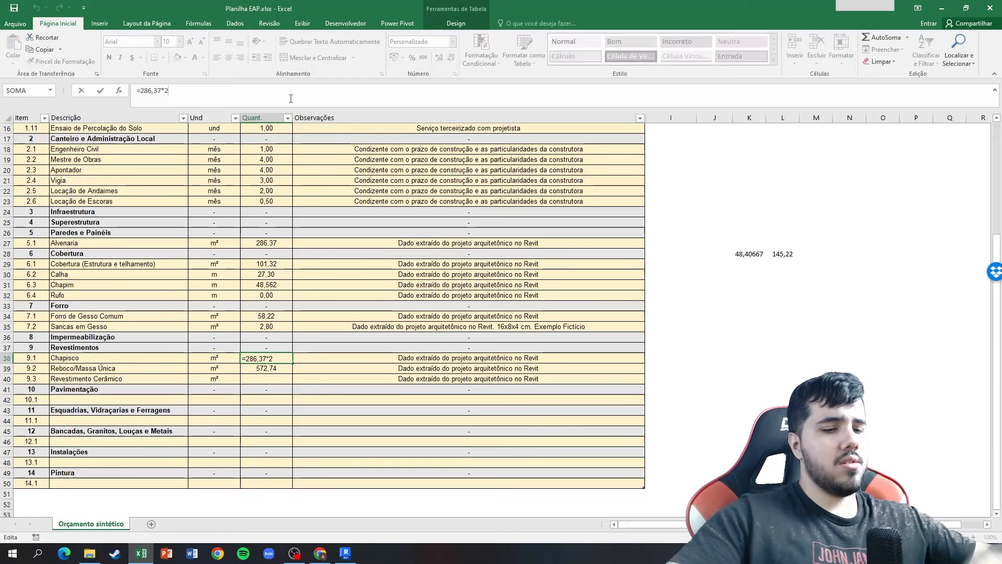
text(-145,22)
key(Return)
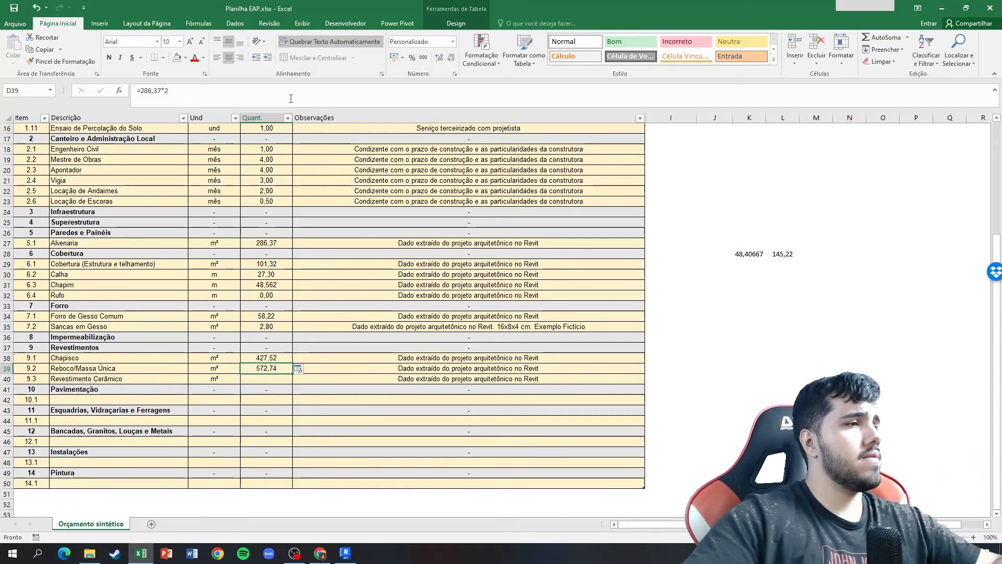
key(Up)
key(ctrl+c)
key(Down)
key(Return)
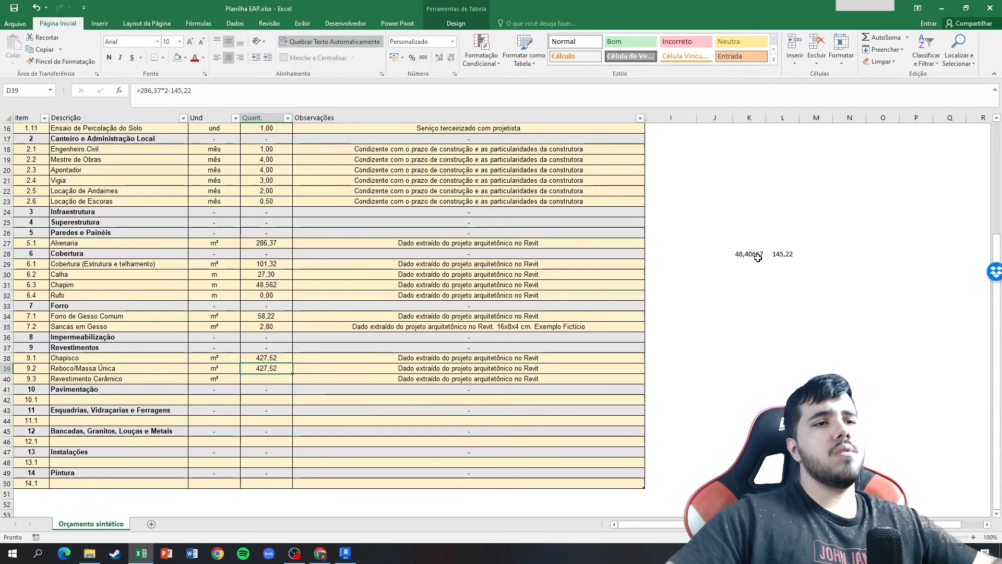
Delete the two scratch values in K28:L28 beside the take-off table.
drag(757, 256, 791, 254)
key(Delete)
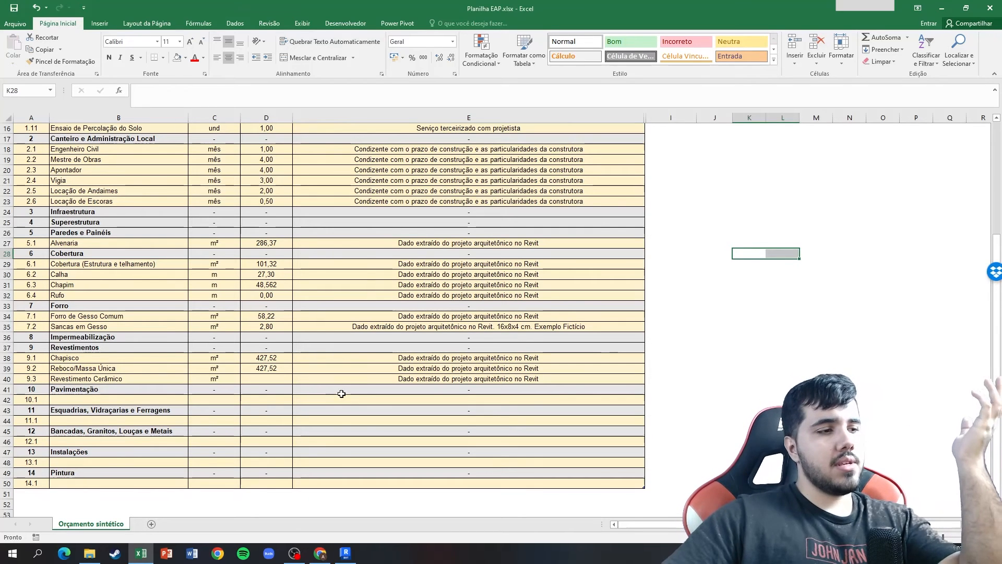
In Revit, select the Revestimento cerâmico row of the wall schedule, examine those walls in the 3D view and 1 - TÉRREO plan, and return to the schedule.
mouse_move(346, 552)
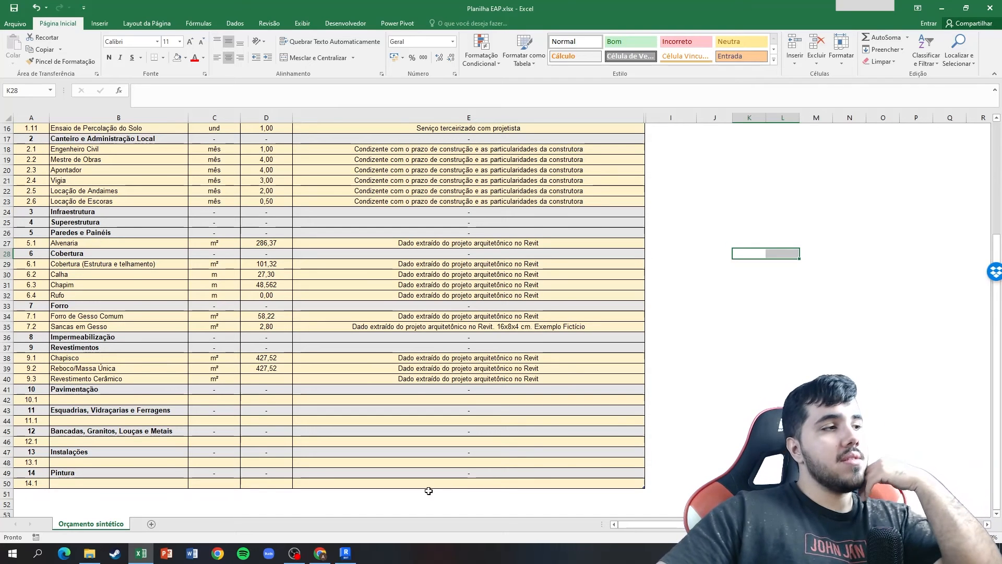
click(345, 553)
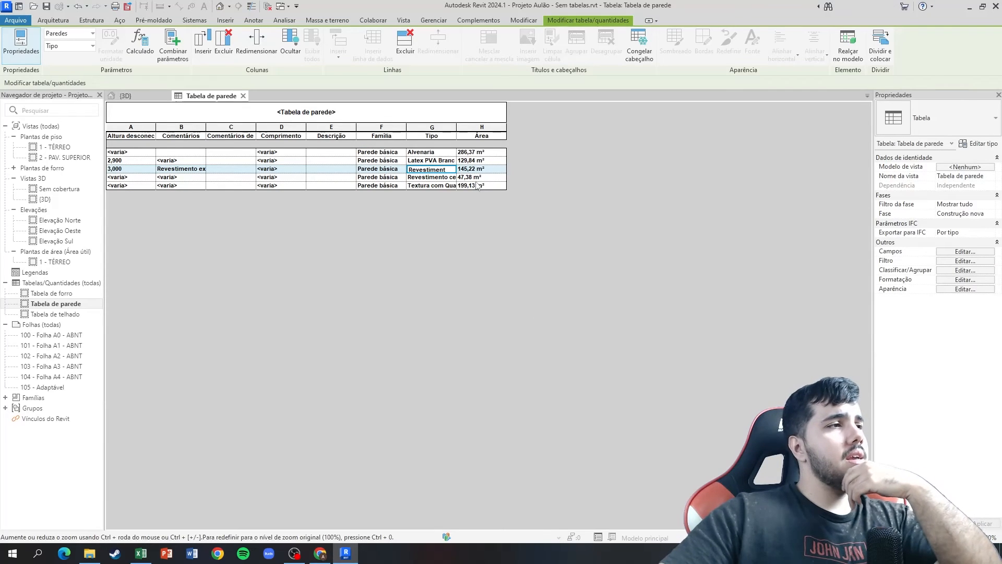
click(437, 178)
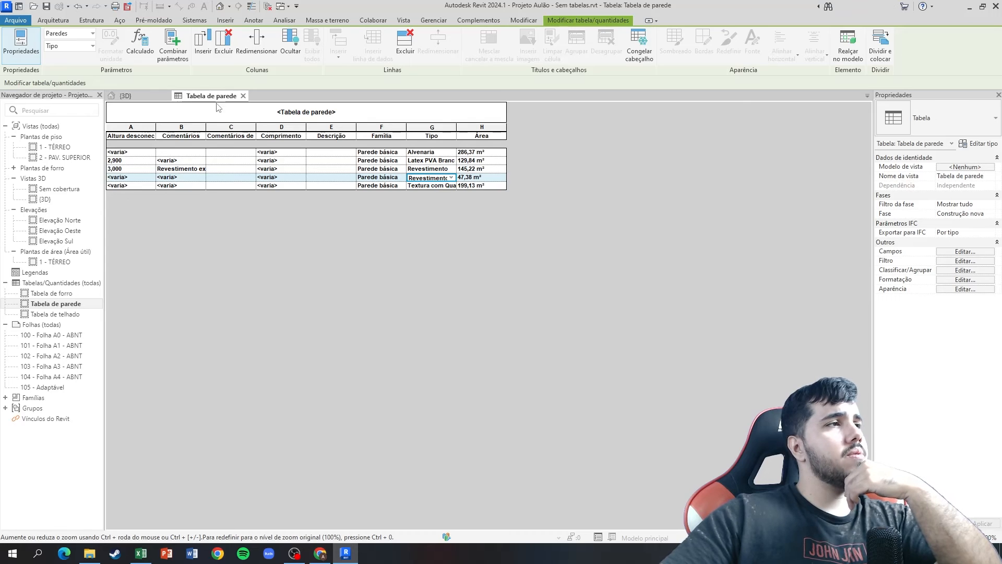
click(123, 96)
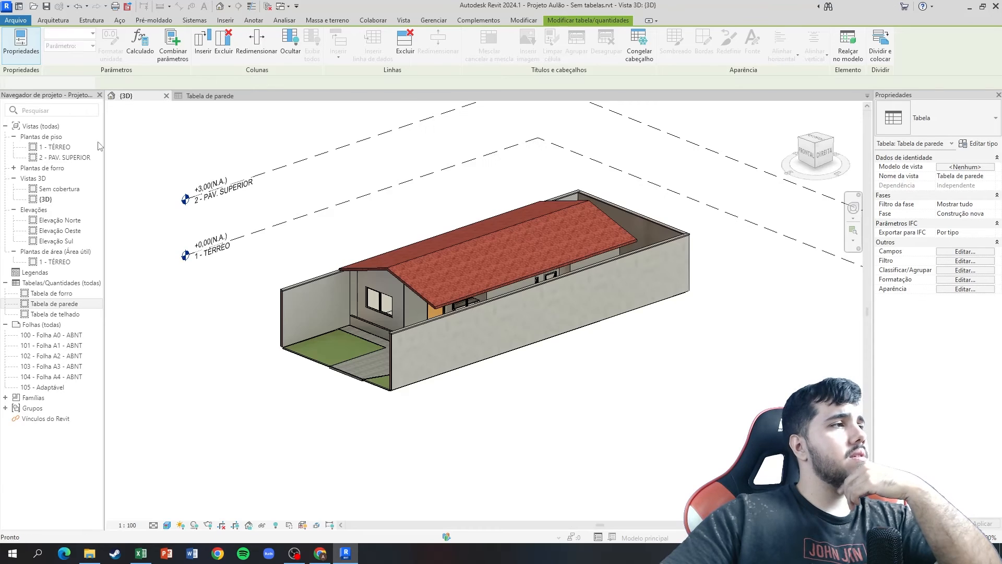
double_click(57, 147)
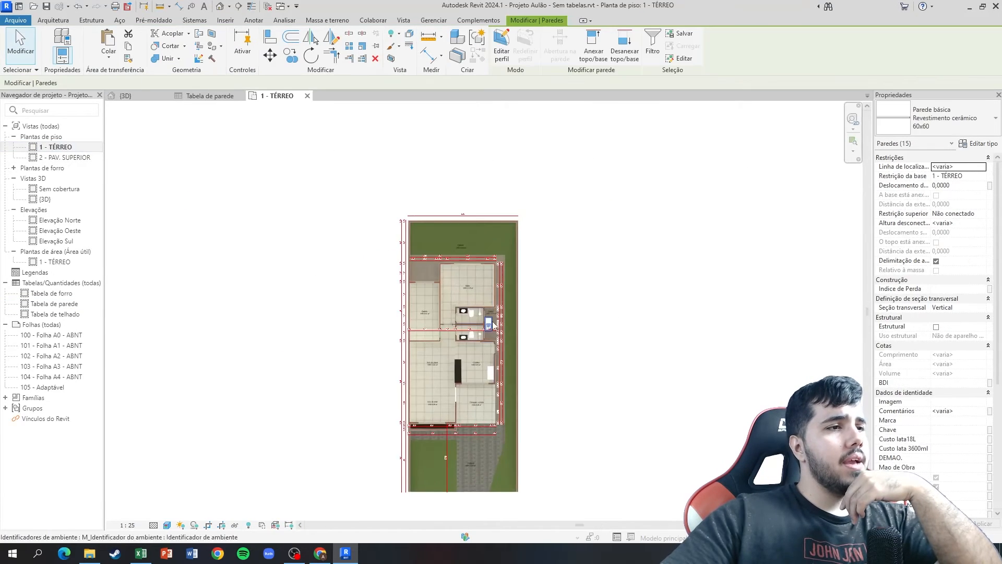
scroll(494, 324, up, 5)
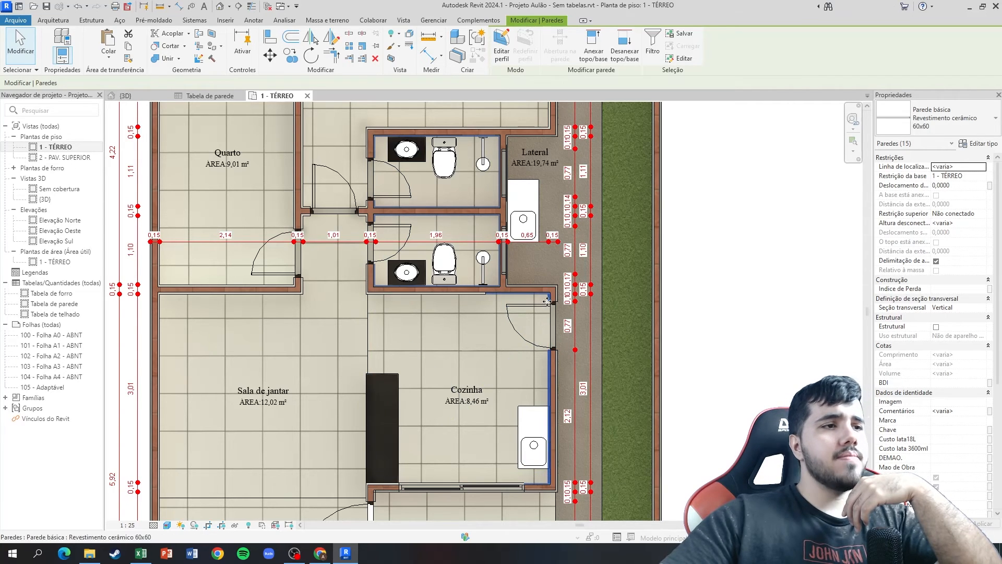
click(307, 95)
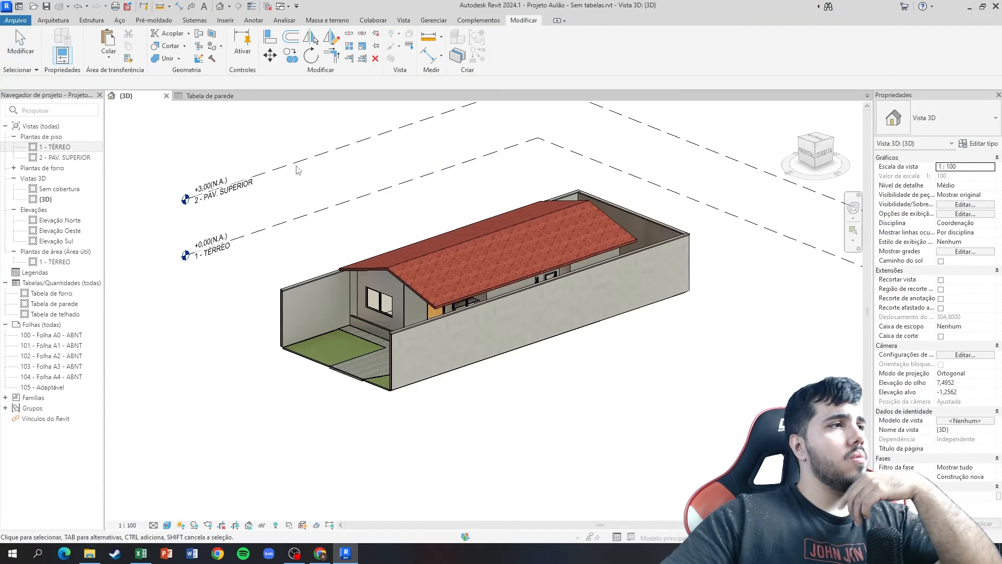
click(209, 96)
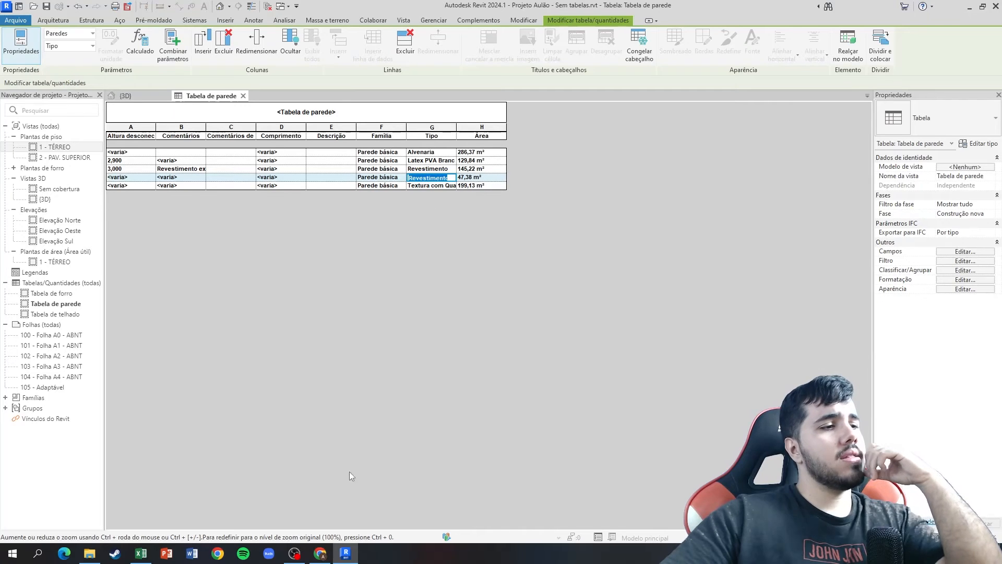
Back in Excel, enter 47,38 as the quantity of item 9.3 Revestimento Cerâmico.
click(141, 552)
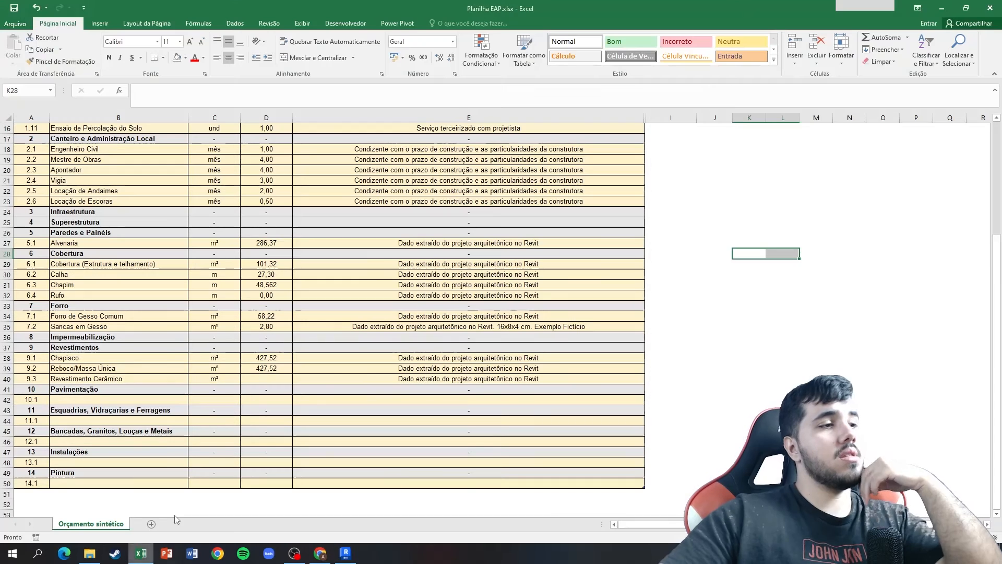
click(266, 371)
click(274, 377)
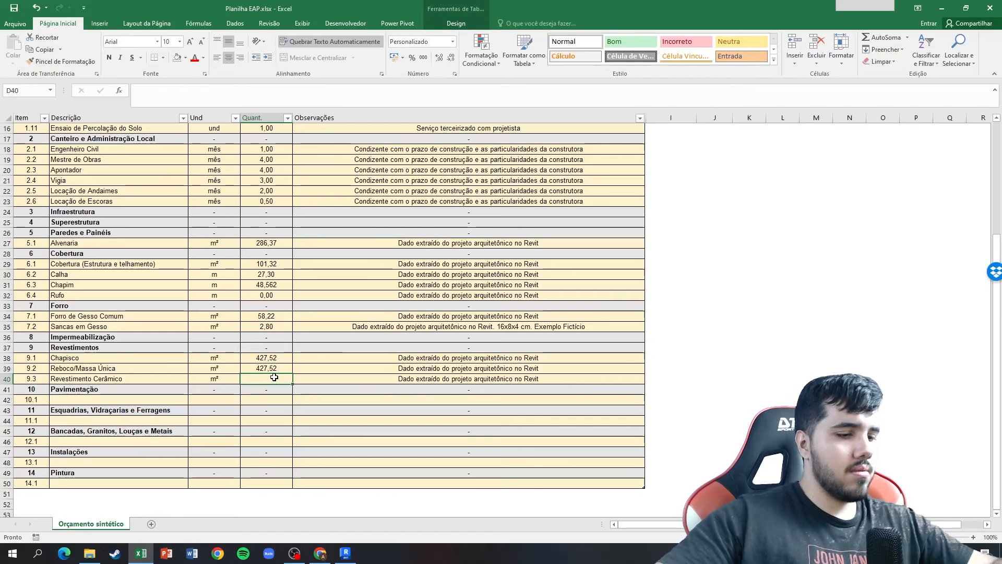
text(47,3)
key(Return)
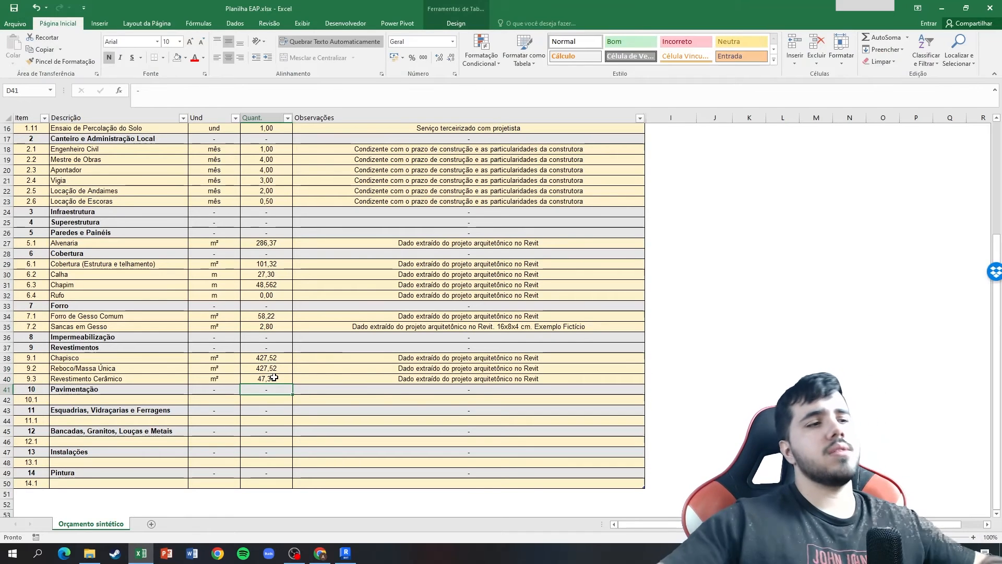
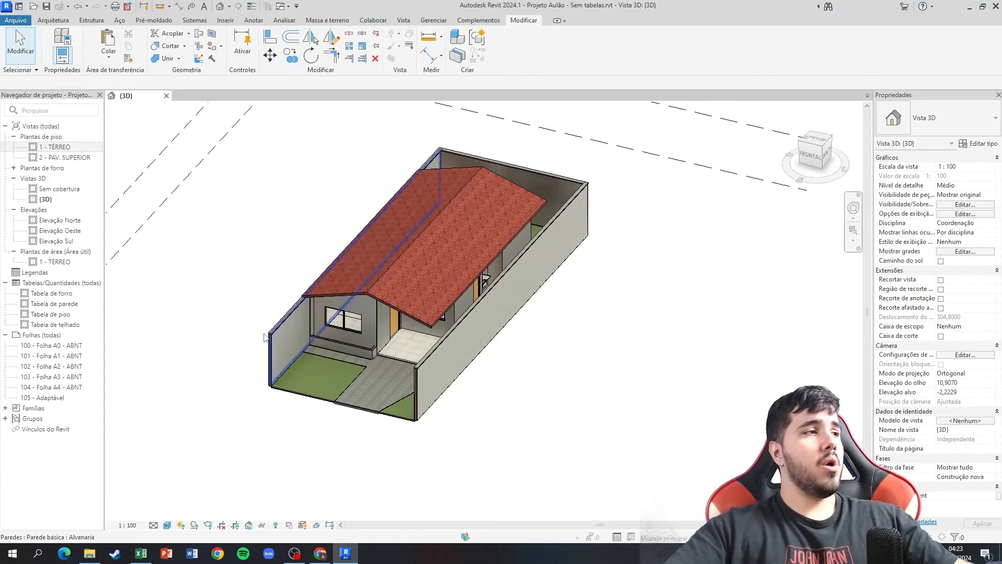
Open Tabela de piso in Revit and compare its floor types and areas with the Pavimentação items of the Excel sheet.
double_click(67, 314)
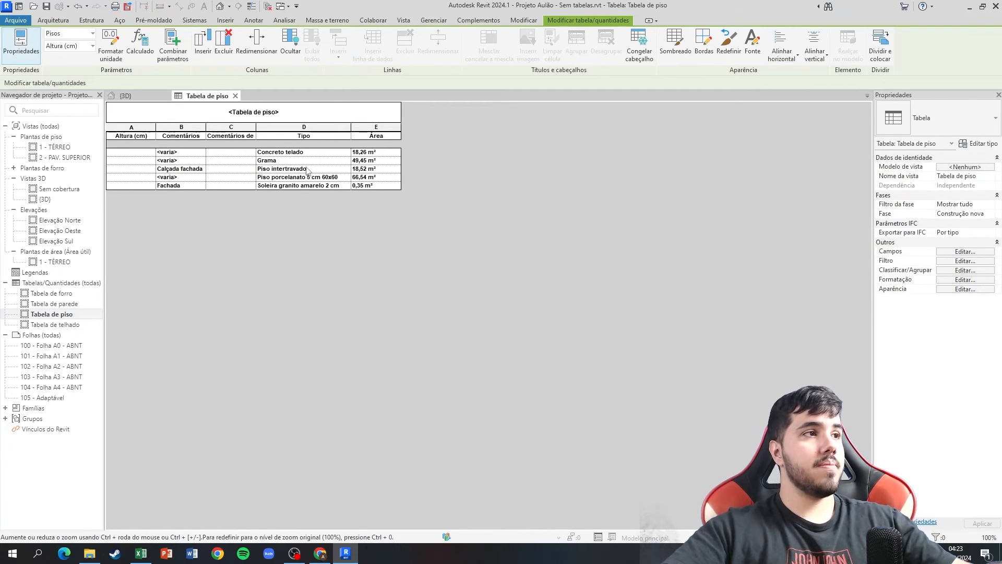
drag(283, 158, 287, 187)
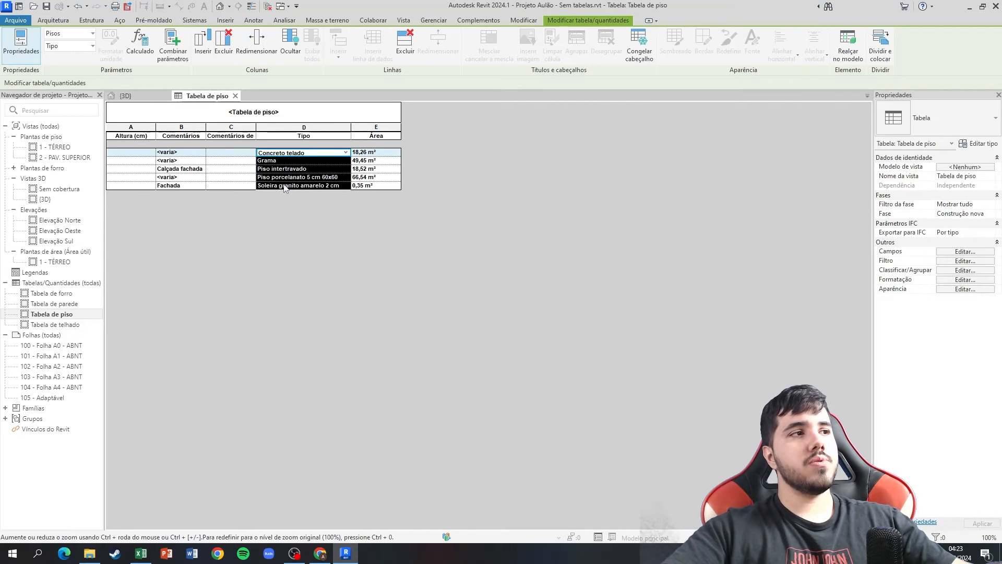
click(376, 169)
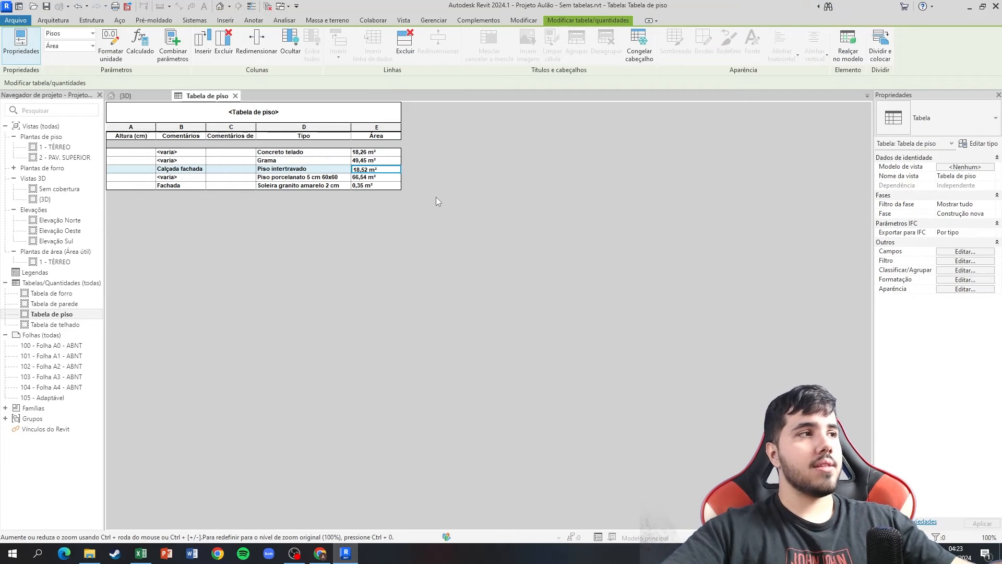
mouse_move(141, 548)
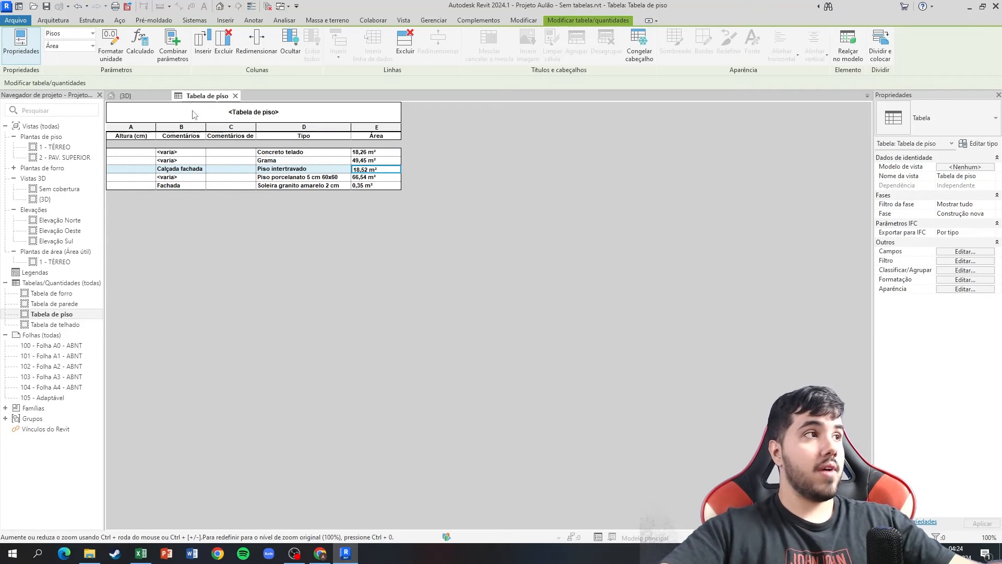
click(140, 554)
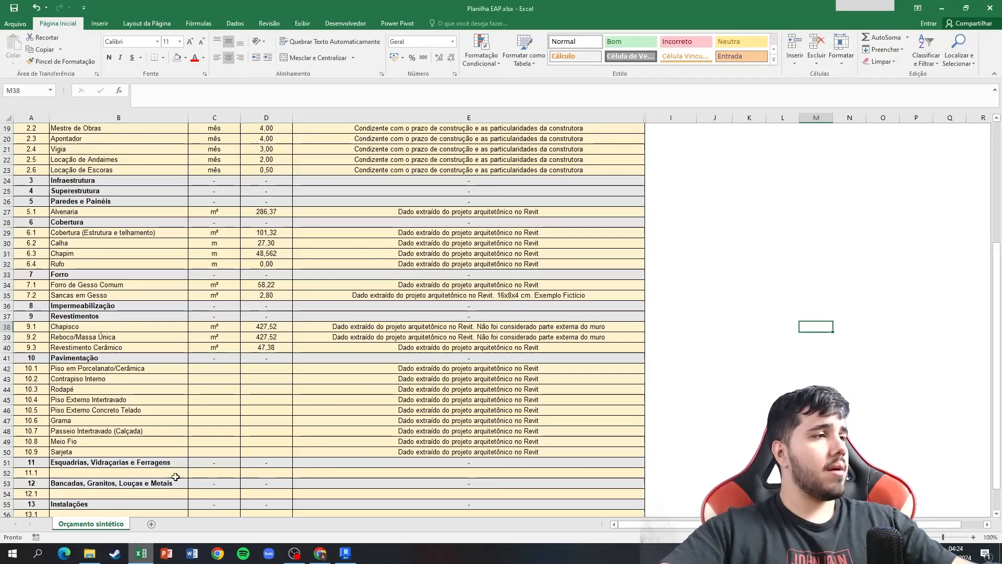
key(alt+Tab)
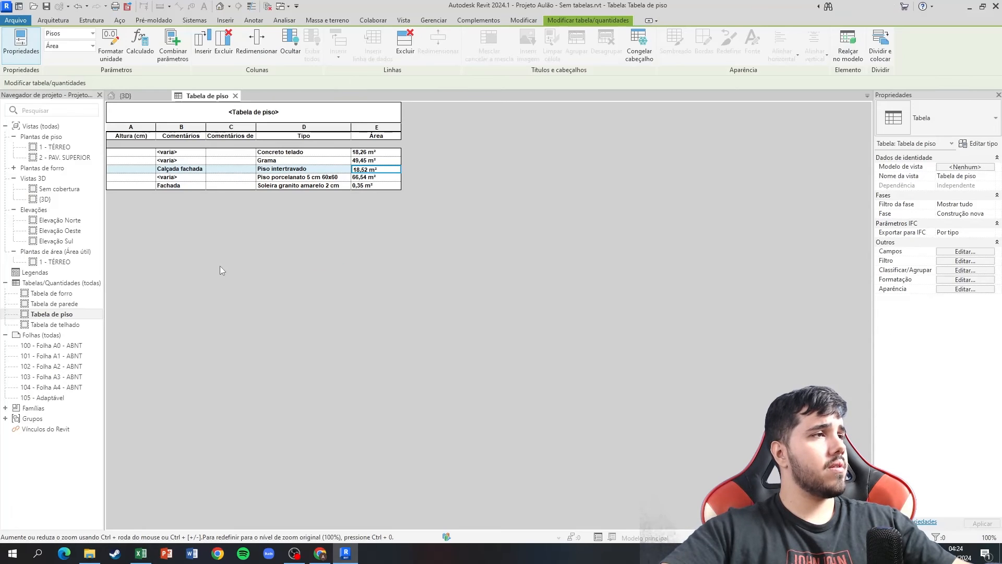
Look up the Piso porcelanato area in the floor schedule and enter m² and 66,54 for item 10.1 Piso em Porcelanato/Cerâmica in Excel.
click(368, 183)
key(alt+Tab)
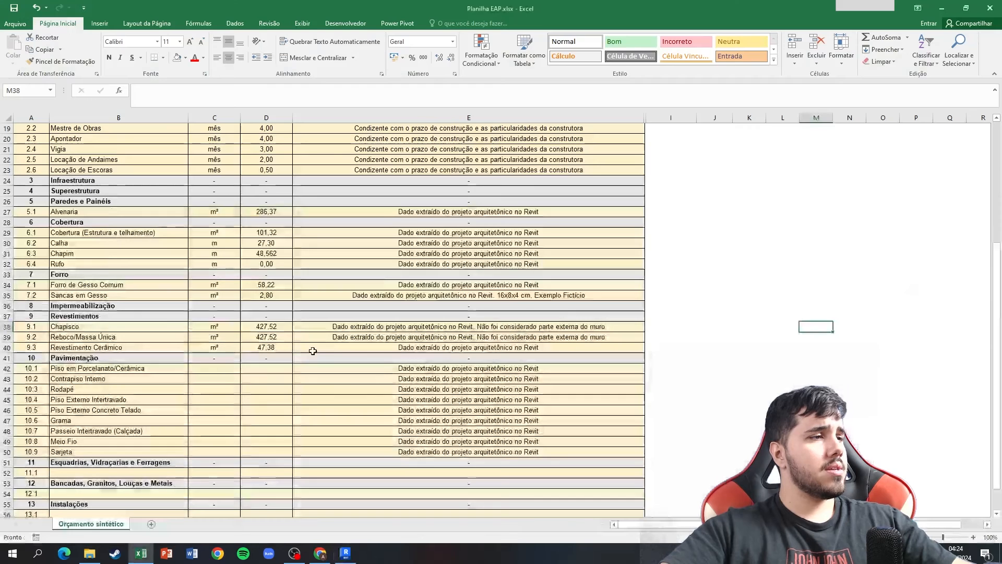
text(m²)
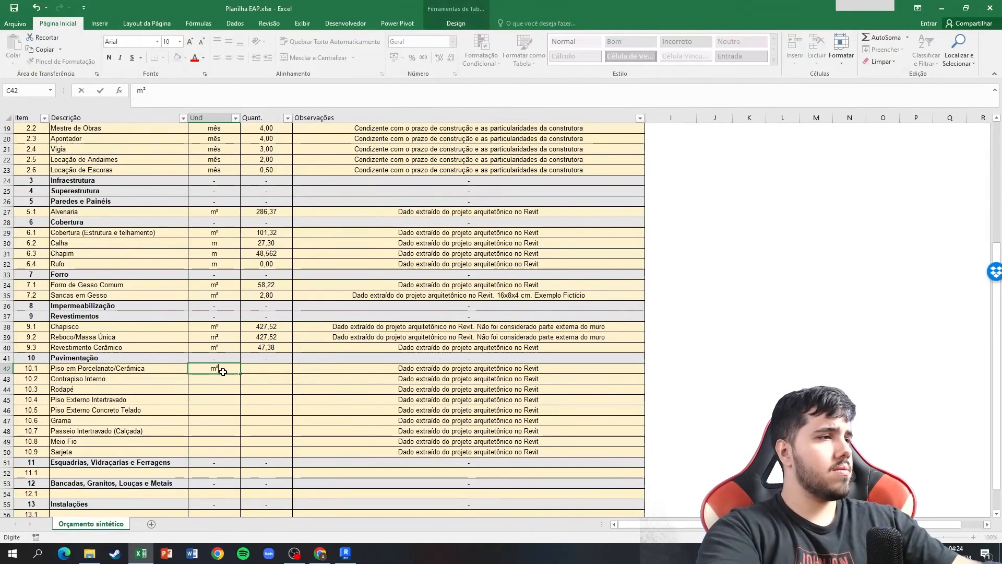
key(Tab)
text(66)
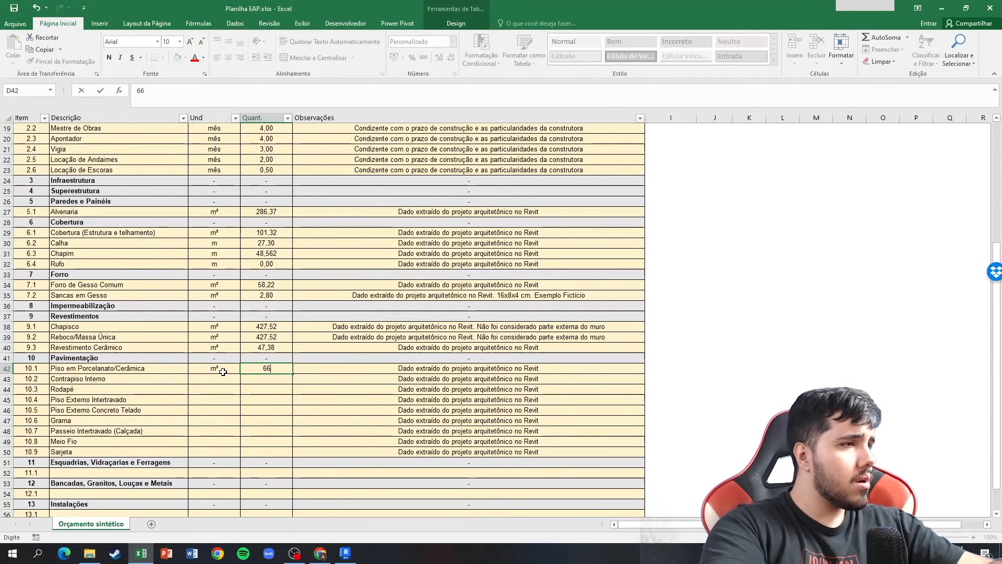
text(,54)
key(Return)
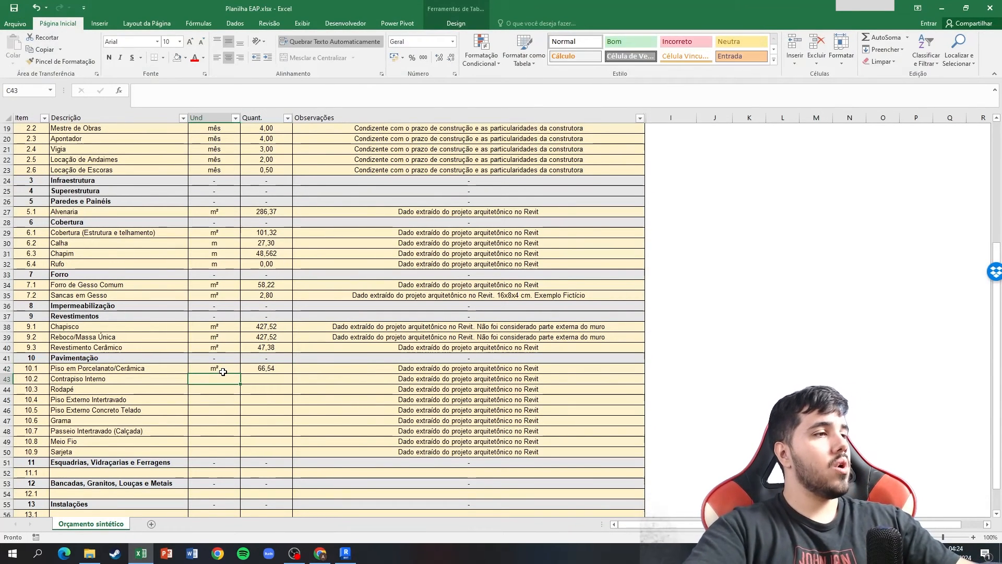
Copy the unit and quantity of item 10.1 to item 10.2 Contrapiso Interno.
key(Up)
key(shift+Right)
key(ctrl+c)
key(Down)
key(ctrl+v)
key(Escape)
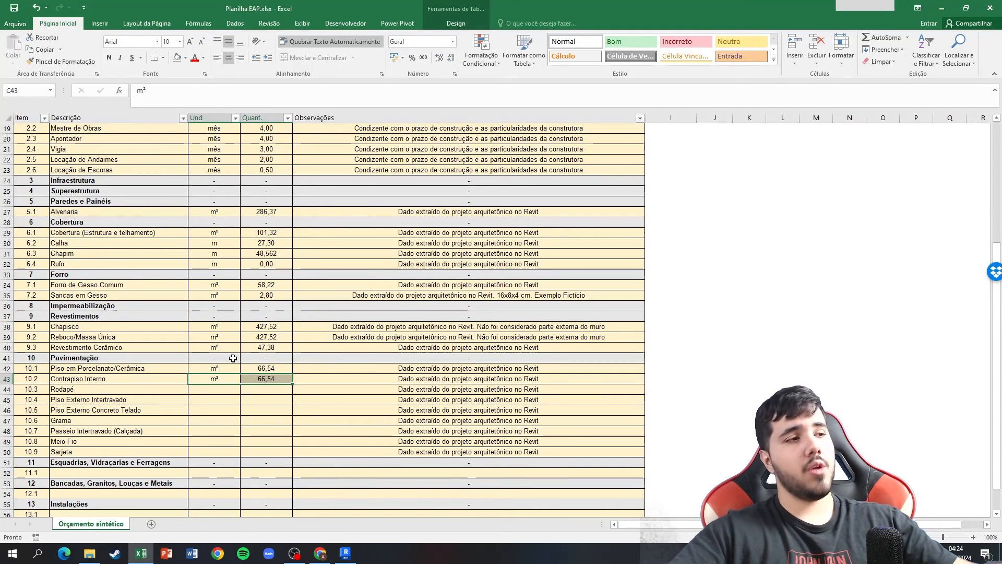
click(271, 370)
click(299, 369)
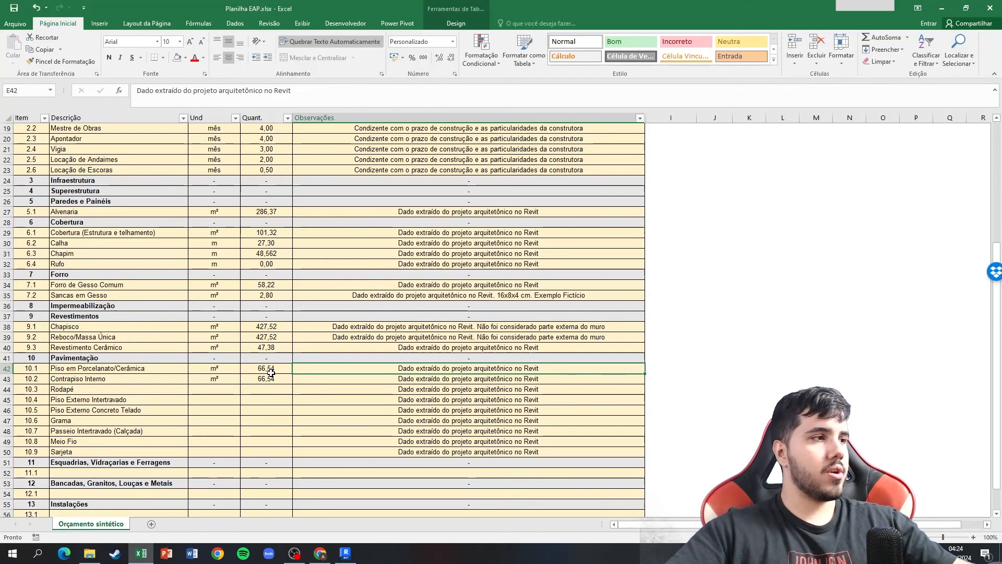
Check the Piso intertravado area in the Revit floor schedule and enter m² and 18,52 for item 10.4 Piso Externo Intertravado in Excel.
click(231, 397)
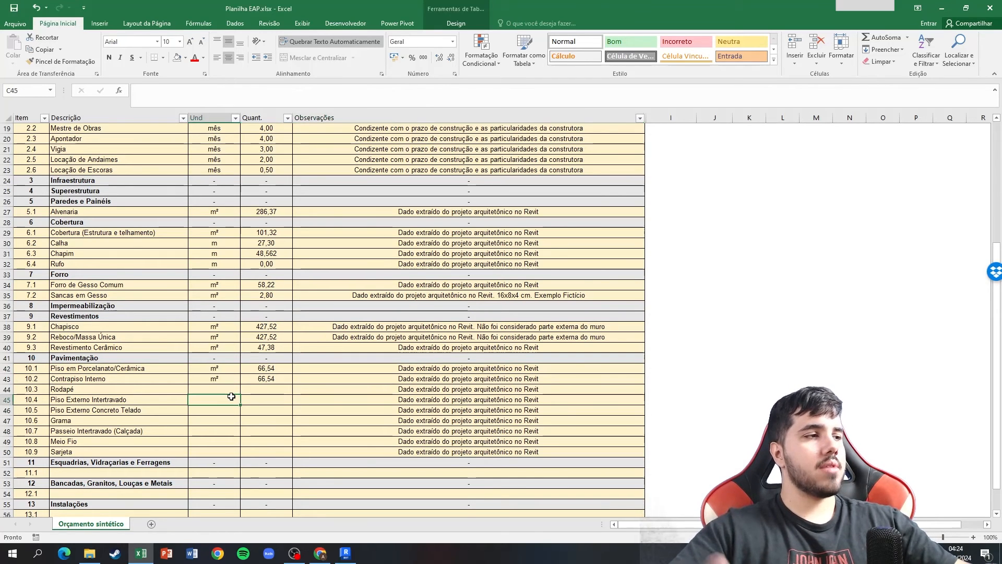
key(alt+Tab)
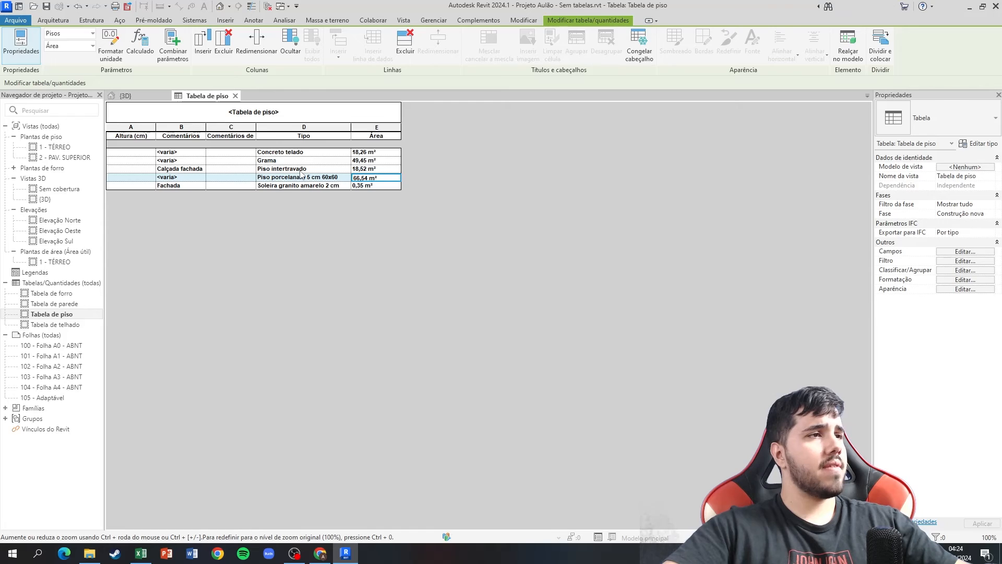
key(alt+Tab)
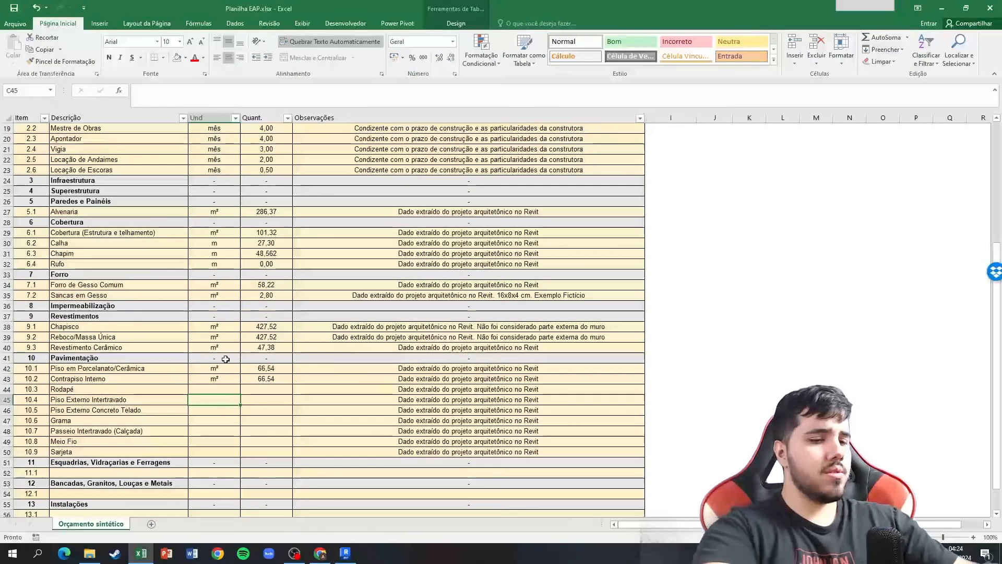
text(m²)
key(Tab)
text(18,52)
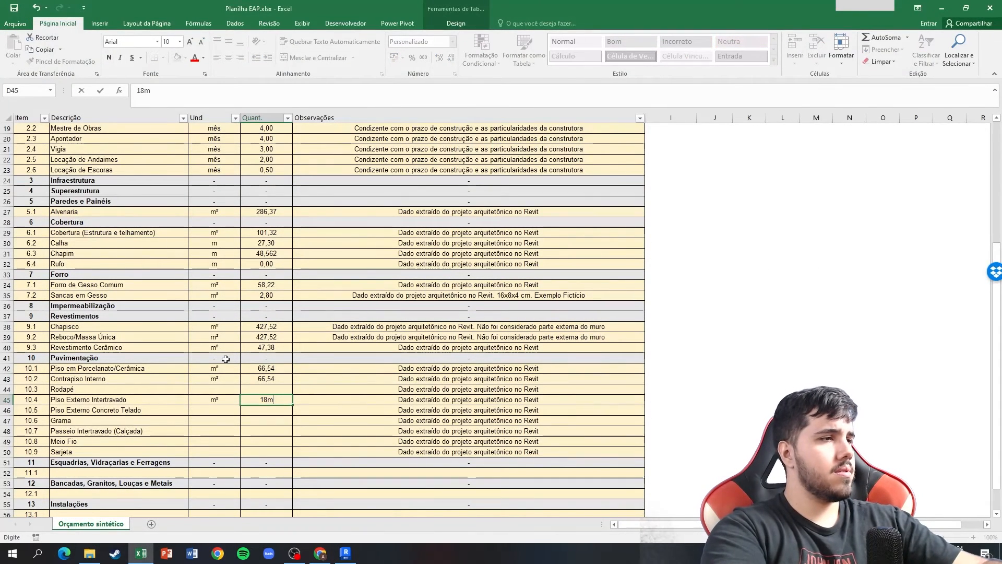
key(Return)
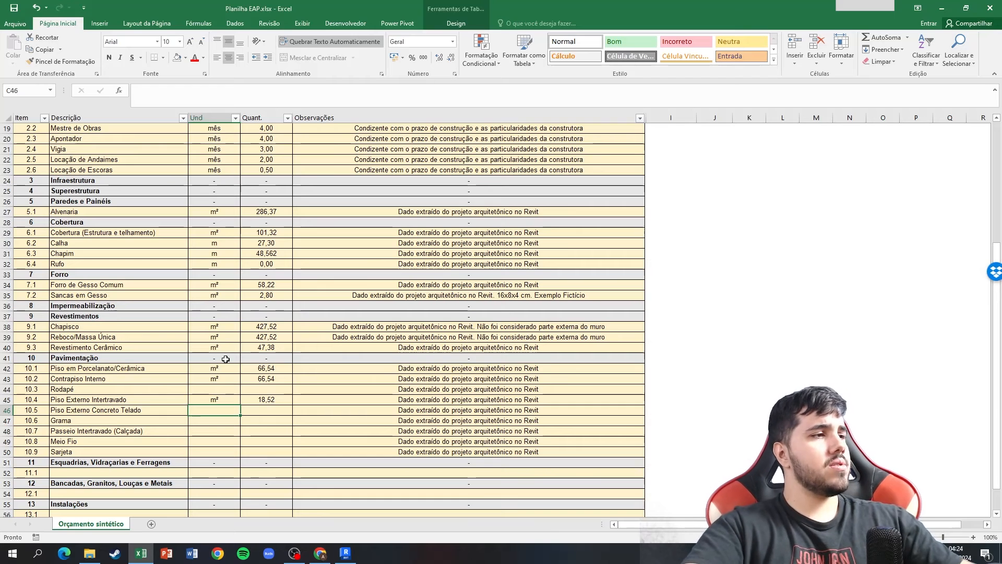
Check the Concreto telado area in the Revit schedule and enter m² and 18,26 for item 10.5 Piso Externo Concreto Telado in Excel.
key(alt+Tab)
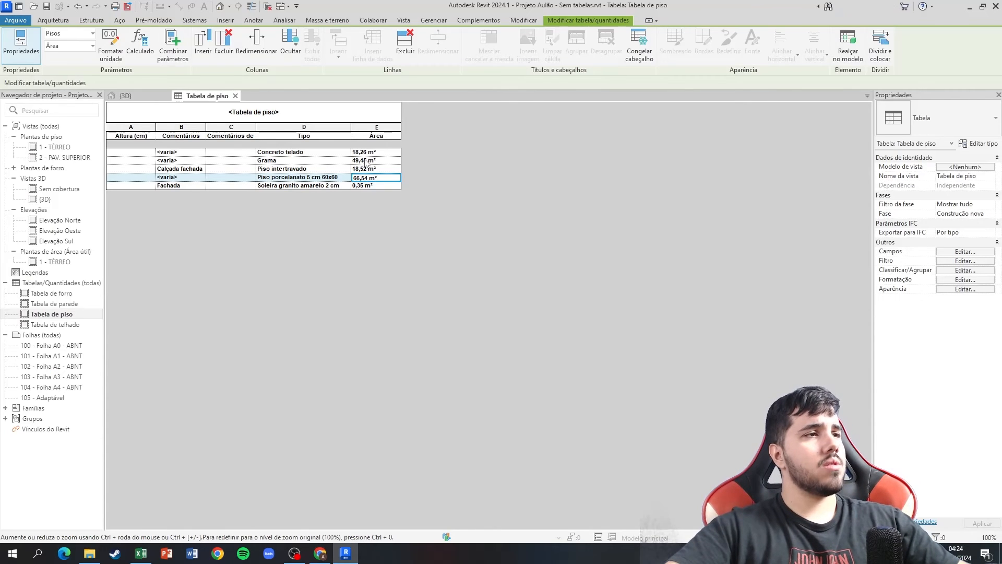
key(alt+Tab)
text(m²)
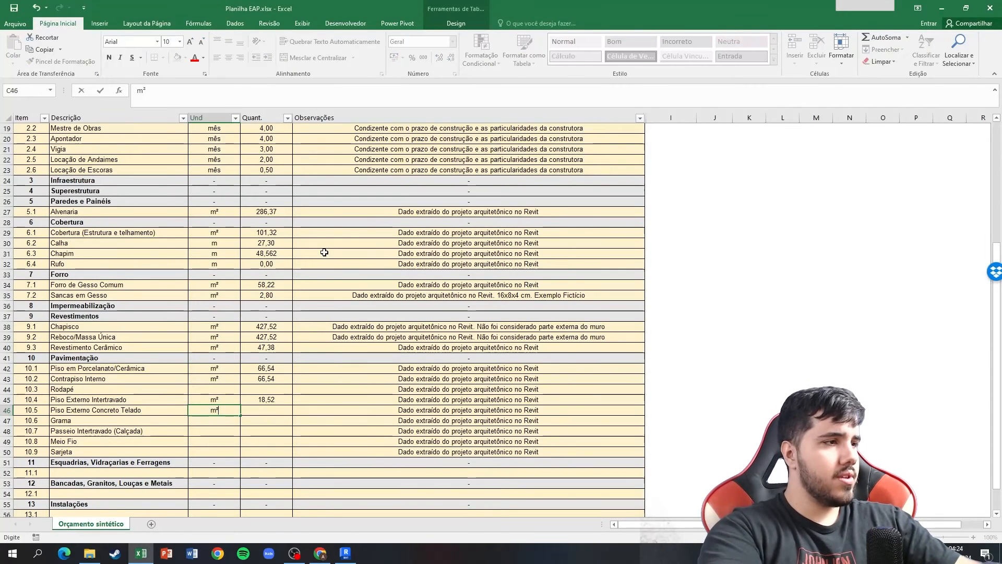
key(Tab)
text(18,26)
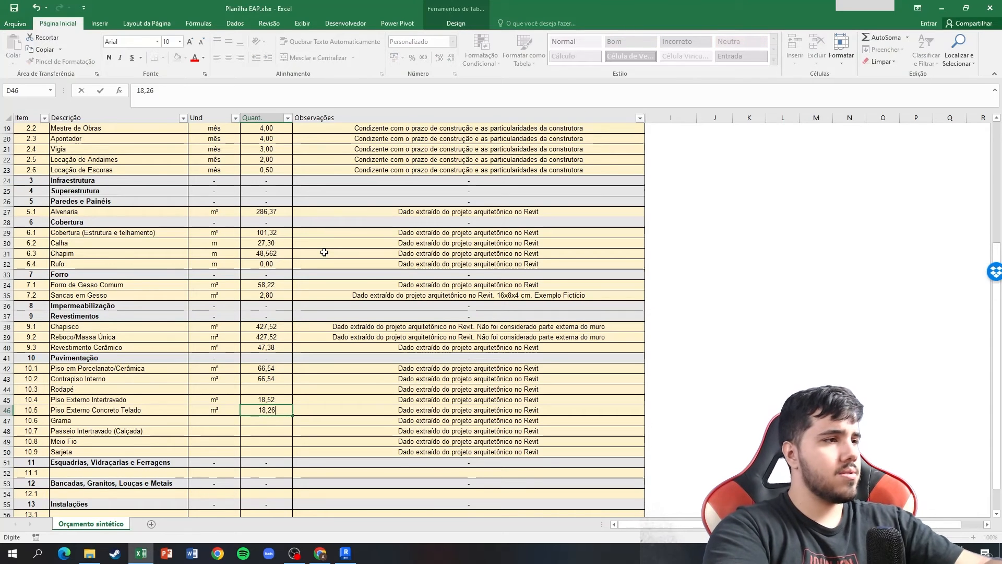
key(Return)
Check the Grama area in the Revit floor schedule and enter m² and 49,45 for item 10.6 Grama in Excel.
key(alt+Tab)
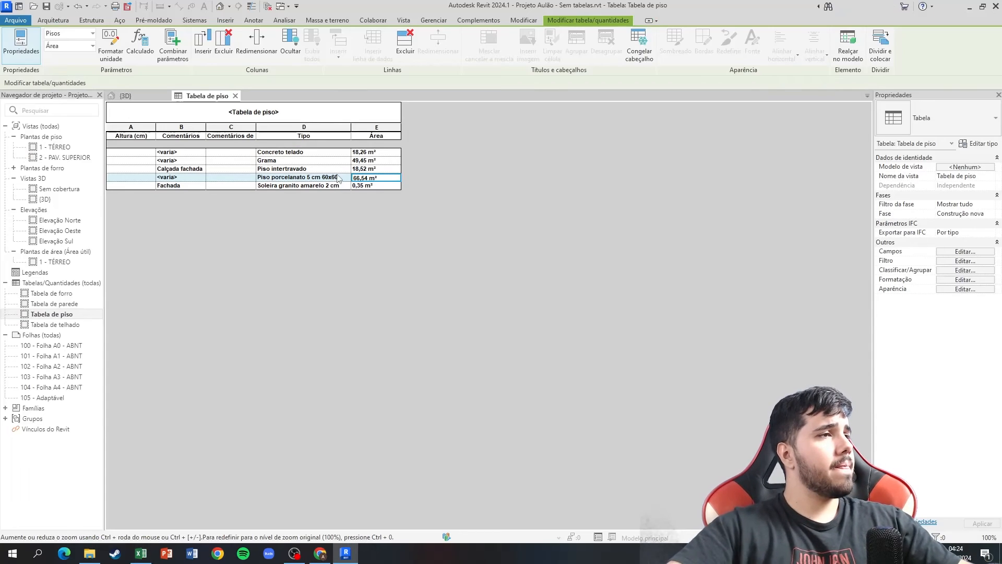
key(alt+Tab)
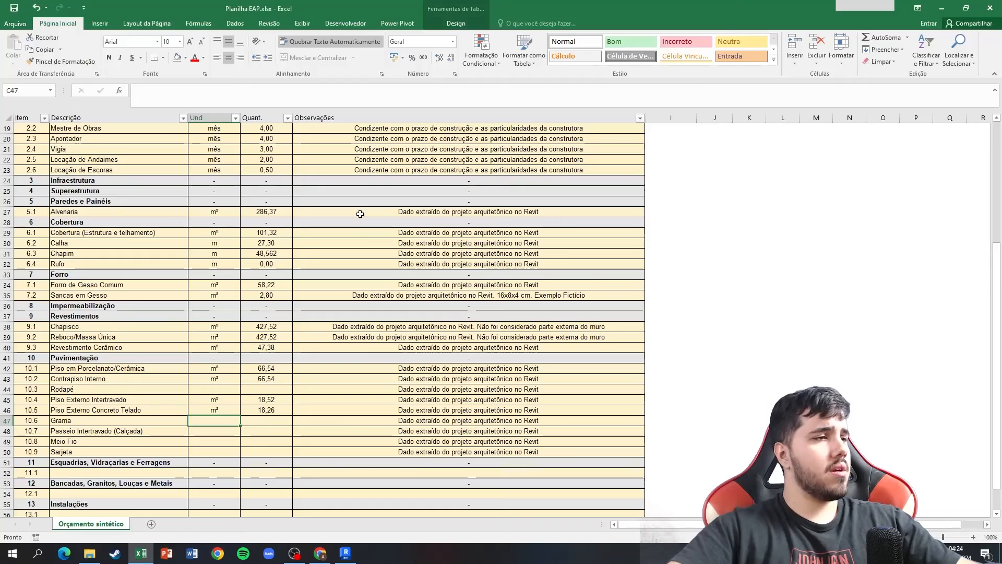
text(m²)
key(Tab)
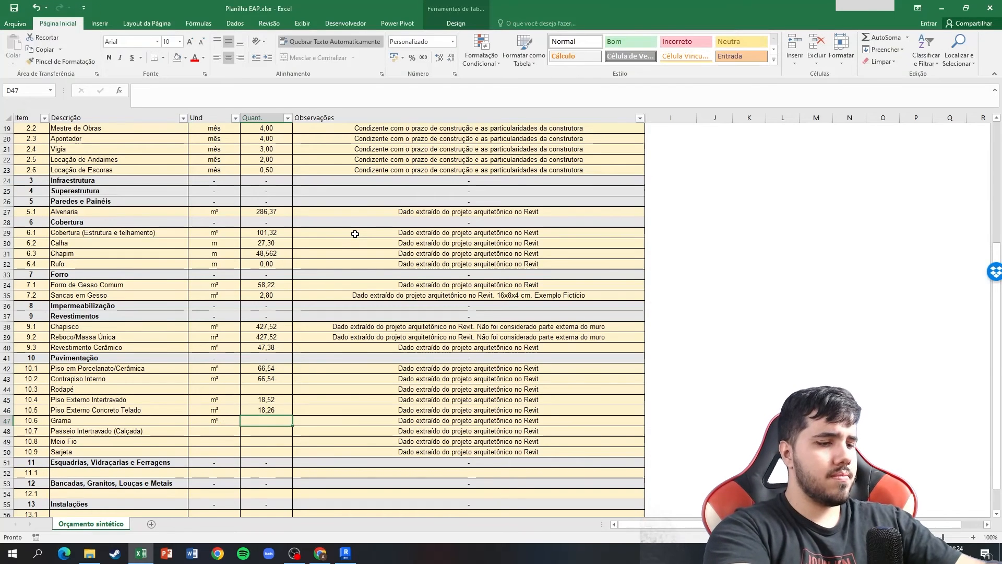
text(49,45)
key(Return)
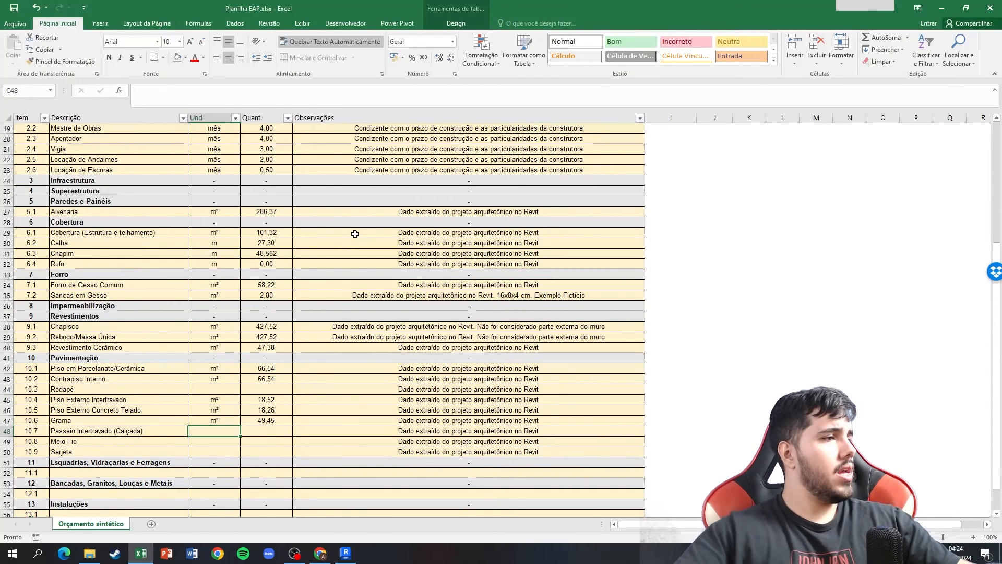
Switch to Revit's 3D view and examine the front of the lot where the sidewalk would go.
key(alt+Tab)
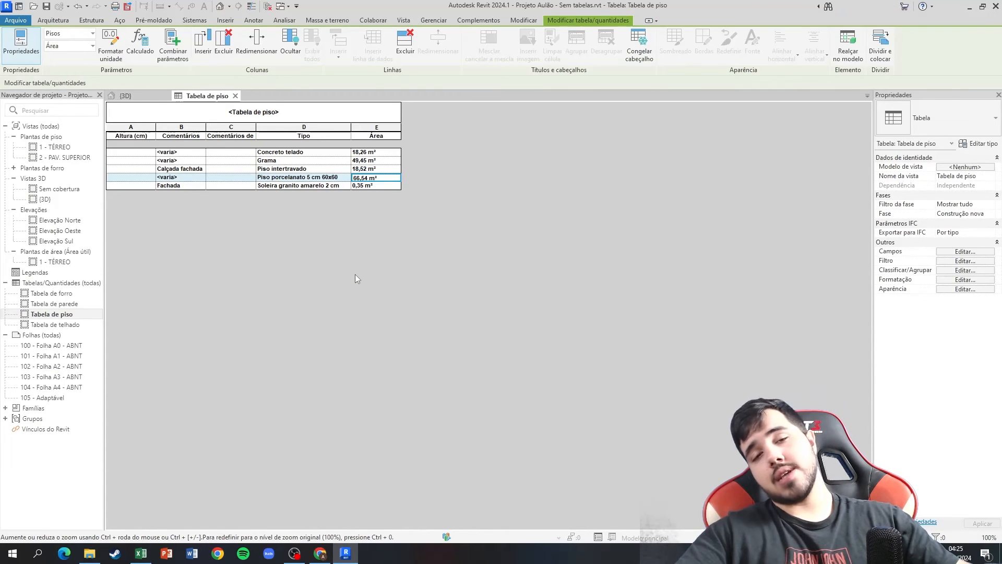
click(151, 93)
shift+middle_drag(222, 309, 234, 273)
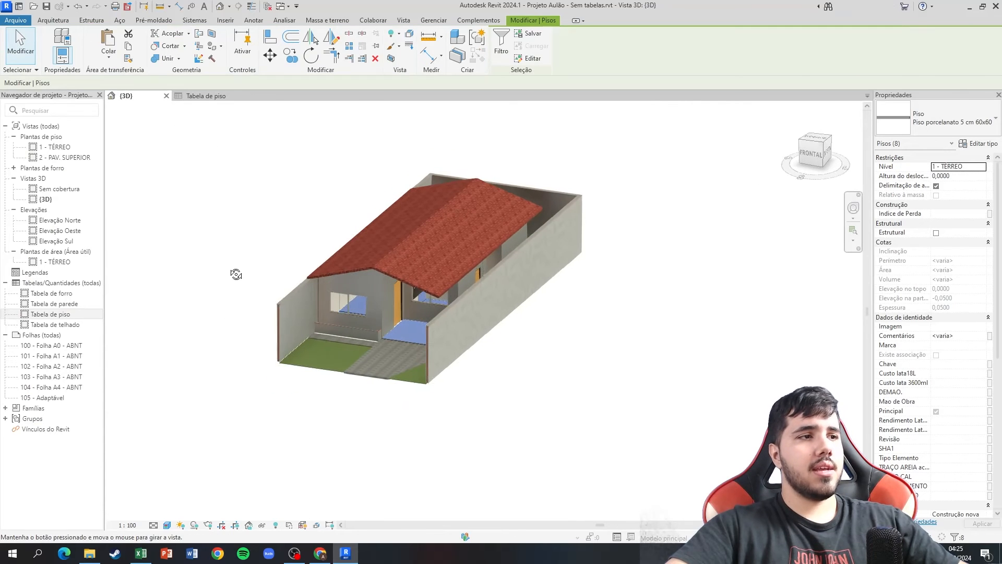
click(229, 271)
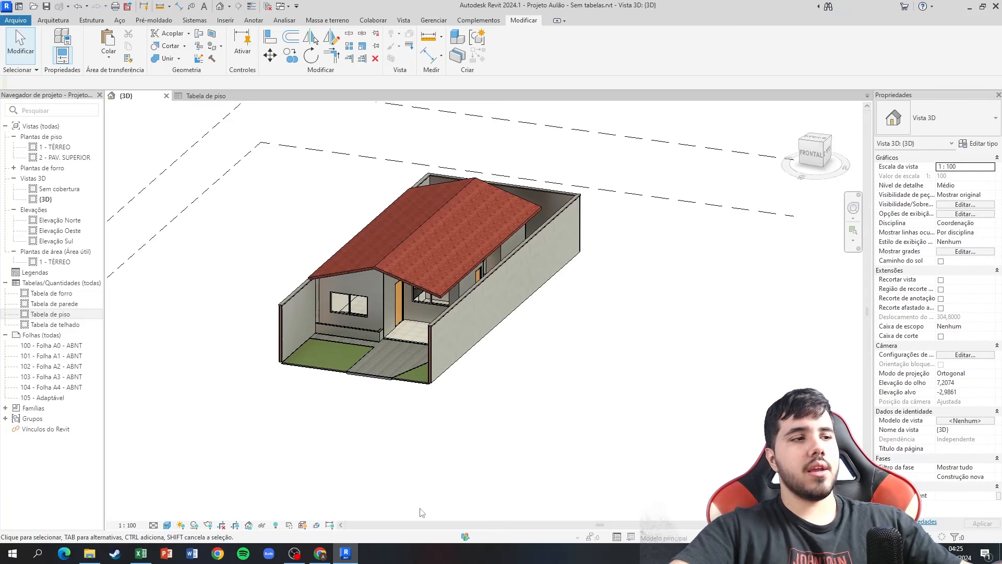
Back in Excel, enter m² and 16 for item 10.7 Passeio Intertravado (Calçada).
click(141, 553)
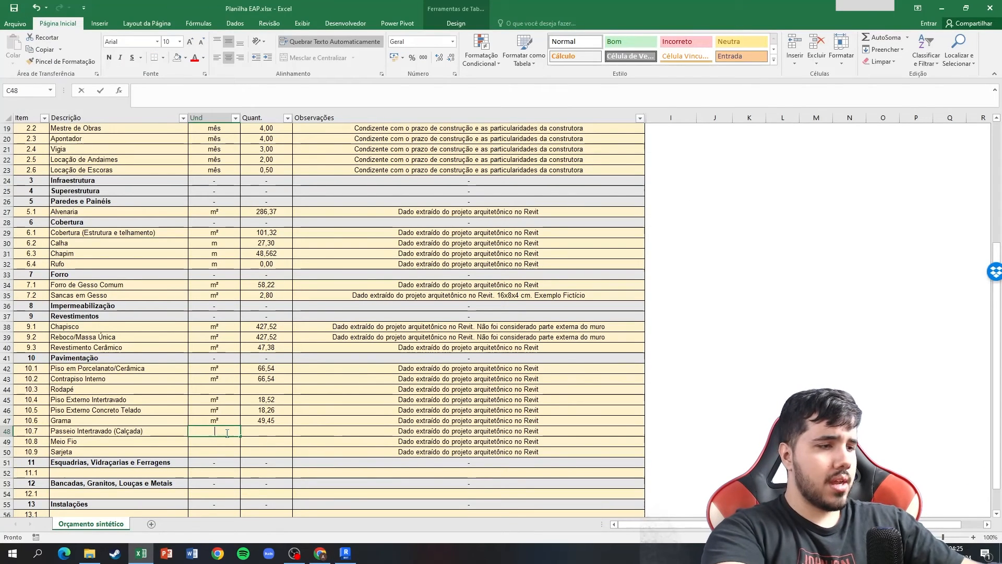
text(m²)
key(Tab)
text(16)
key(Tab)
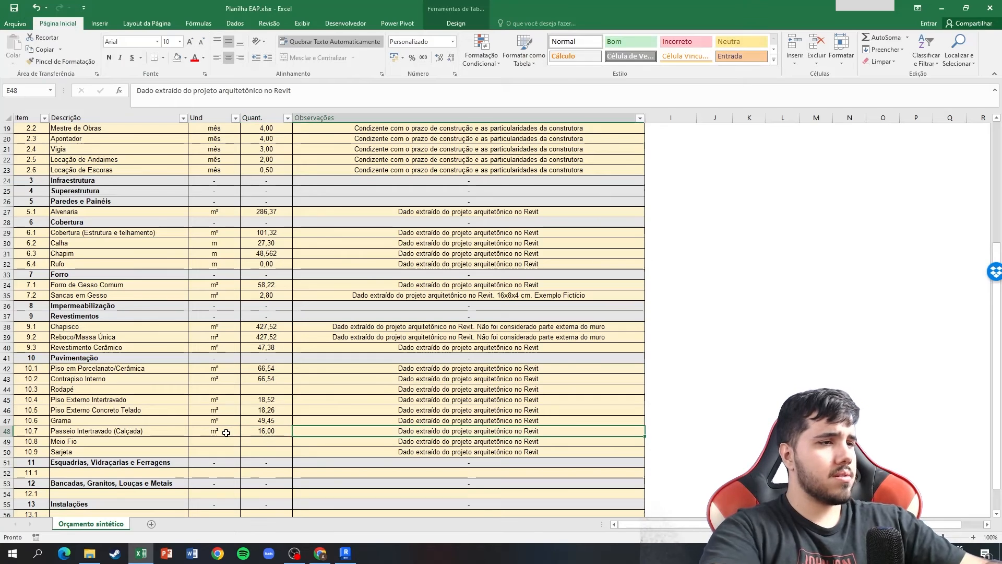
Append ". Consideração de calçada 8x2 metros" to the observation of item 10.7 Passeio Intertravado.
double_click(544, 433)
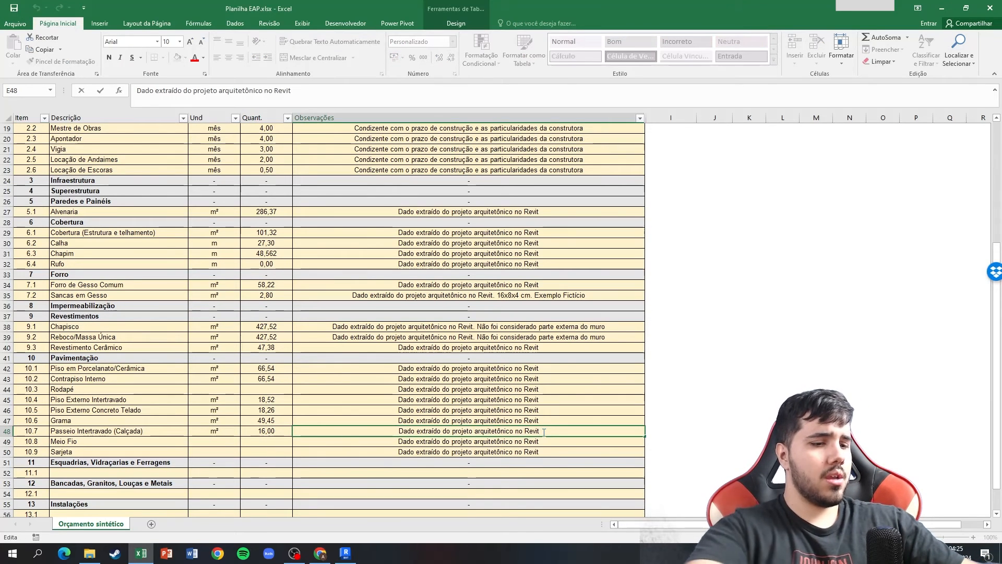
text(. Consi)
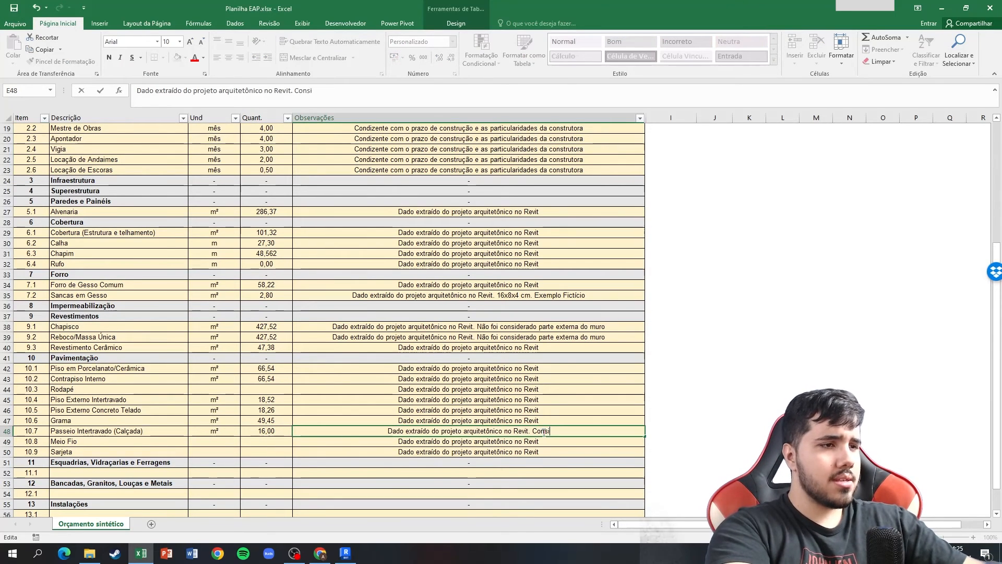
text(deração de calçada)
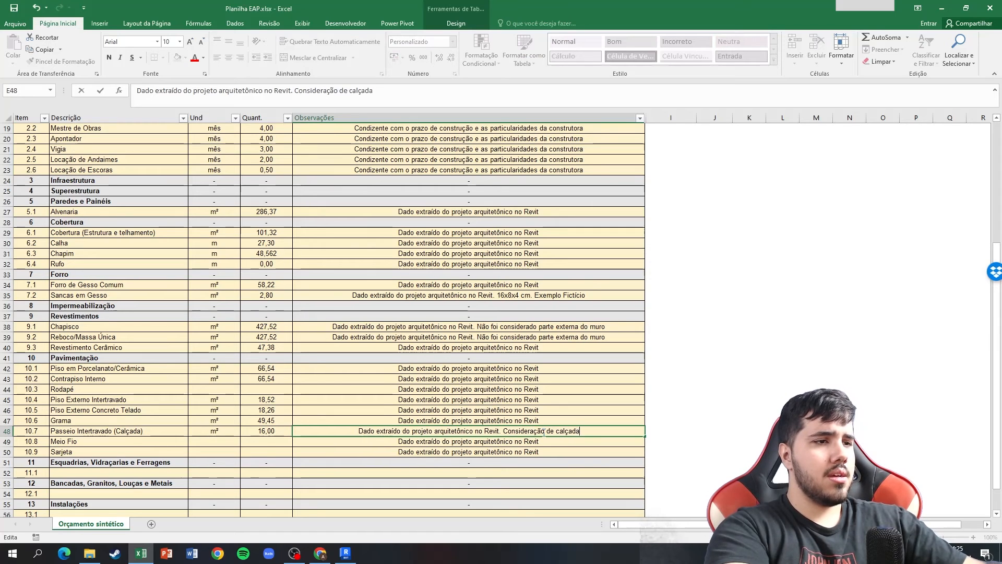
text( 8x2)
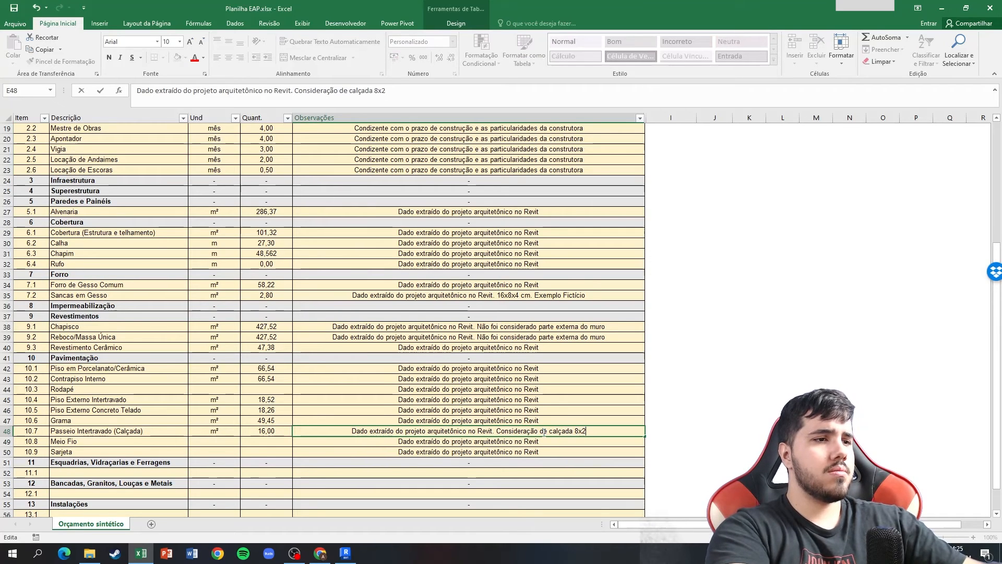
text( metros)
key(Return)
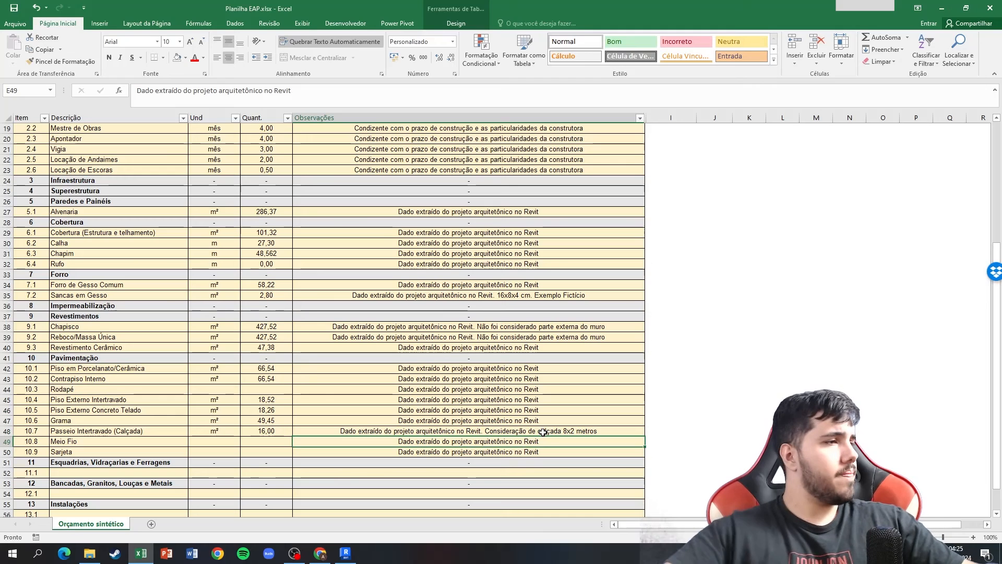
Enter m as the unit for items 10.8 Meio Fio and 10.9 Sarjeta, and switch to Revit's 3D view to check the lot's front.
click(234, 442)
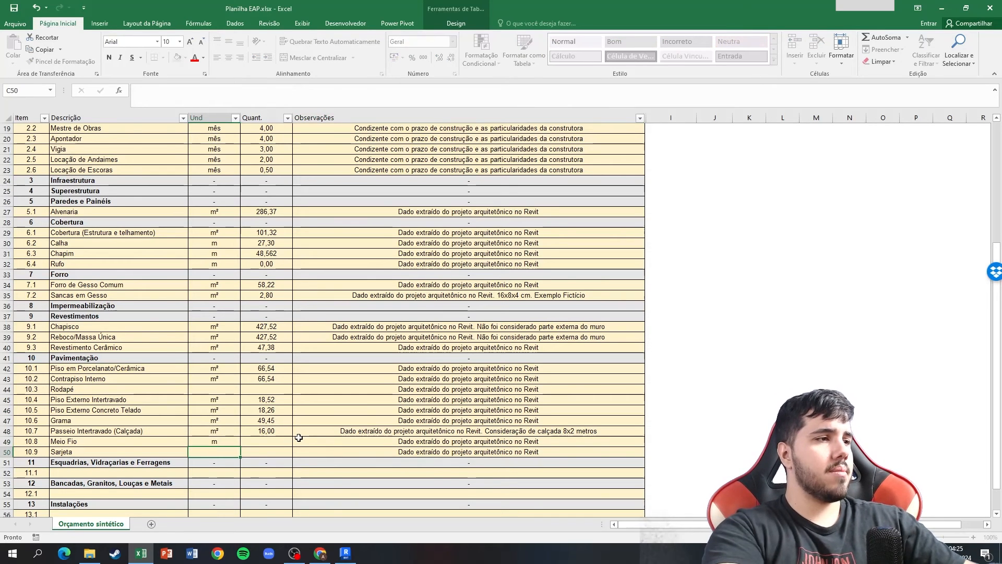
key(alt+Tab)
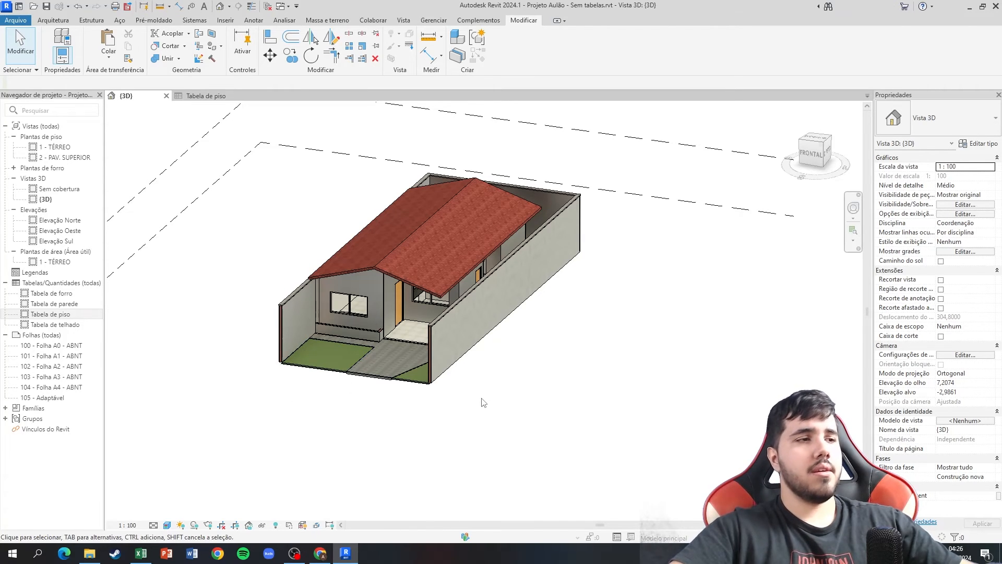
Back in Excel, change the quantity of item 10.7 Passeio Intertravado (Calçada) to 20.
key(alt+Tab)
click(266, 431)
text(20)
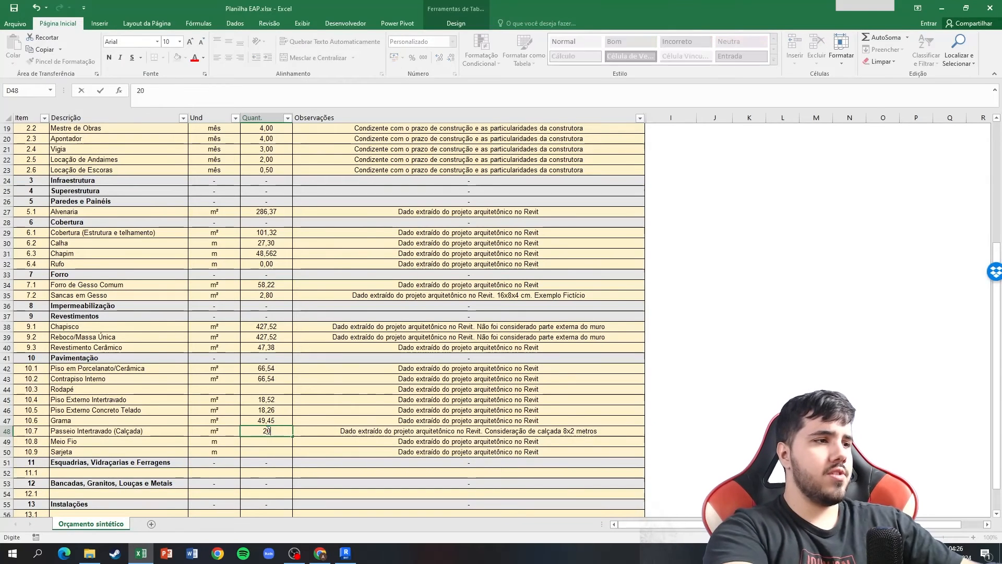
key(Return)
Recheck the lot's front in Revit, enter 10 as the quantity for Excel items 10.8 Meio Fio and 10.9 Sarjeta, and undo the automatic fill below.
key(alt+Tab)
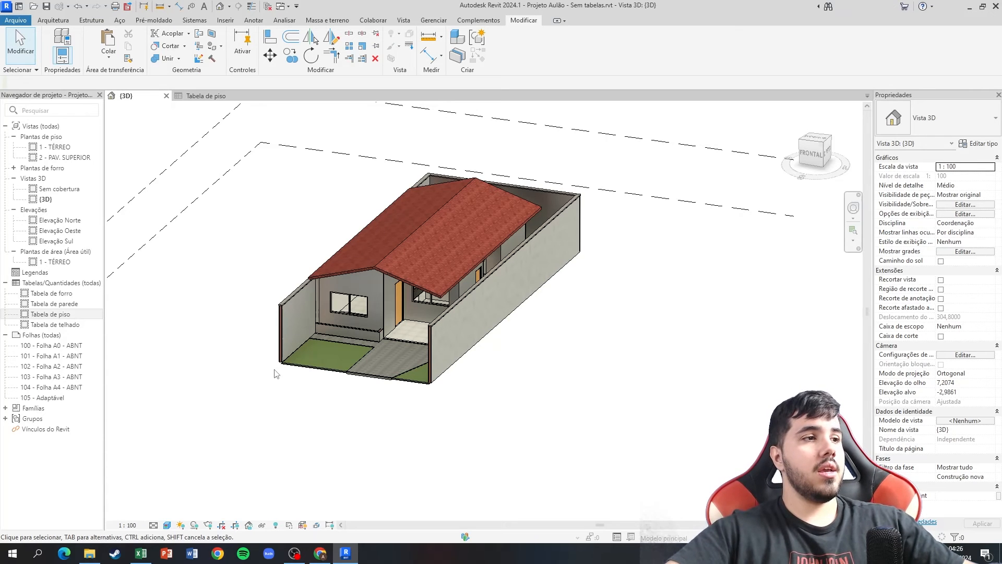
key(alt+Tab)
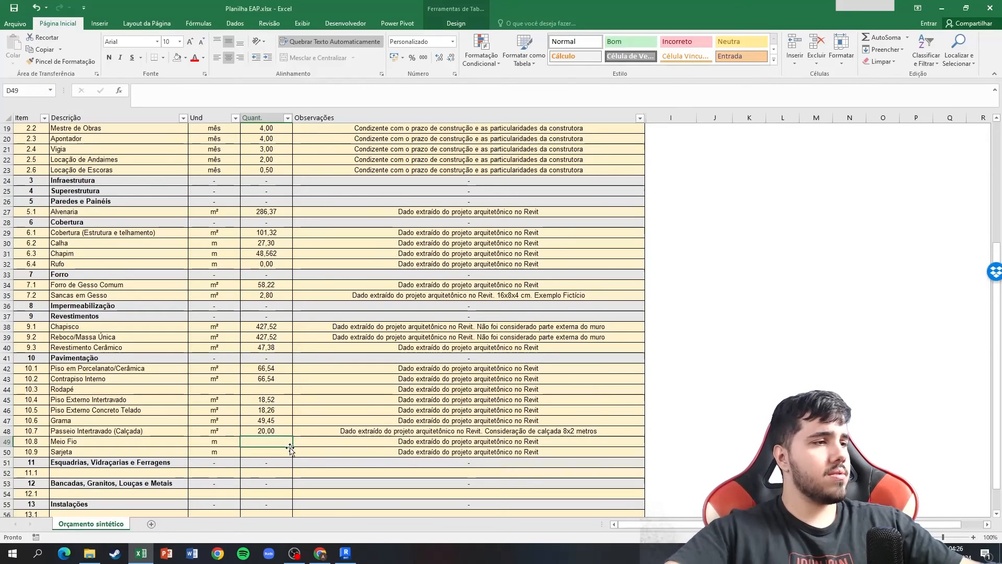
text(10)
key(Return)
text(10)
key(Return)
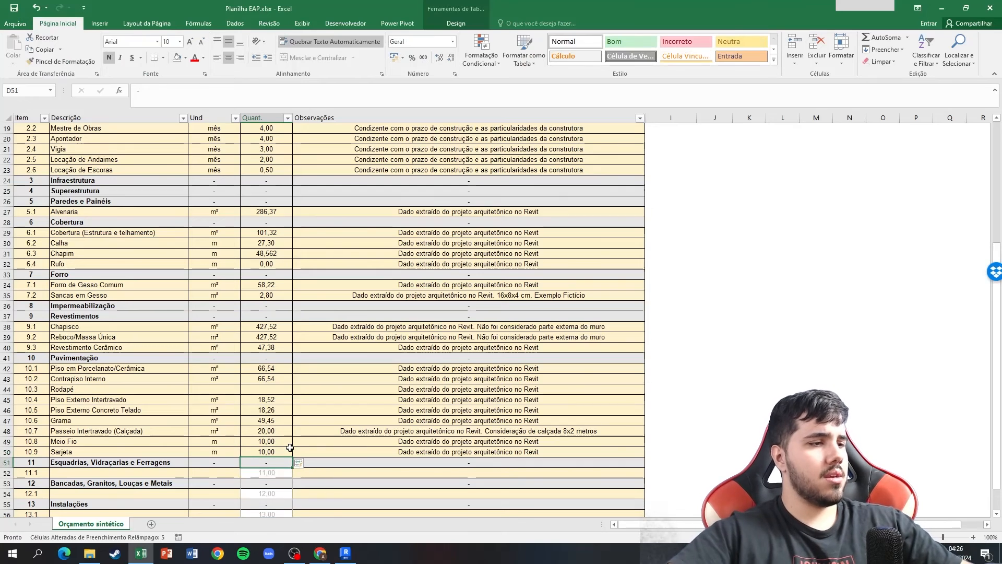
key(ctrl+z)
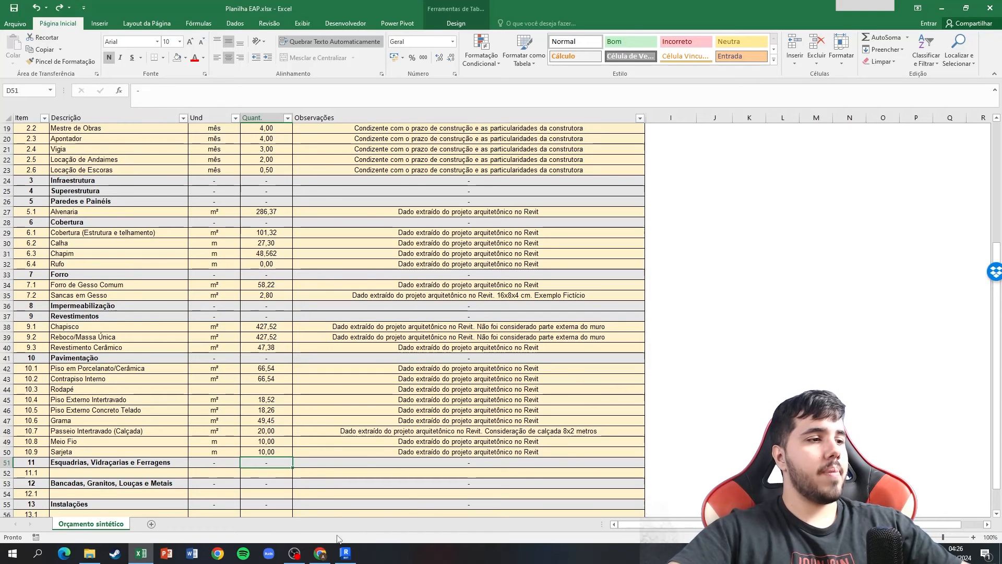
Switch to Revit and open the 1 - TÉRREO floor plan to examine the rooms and their walls up close.
click(350, 522)
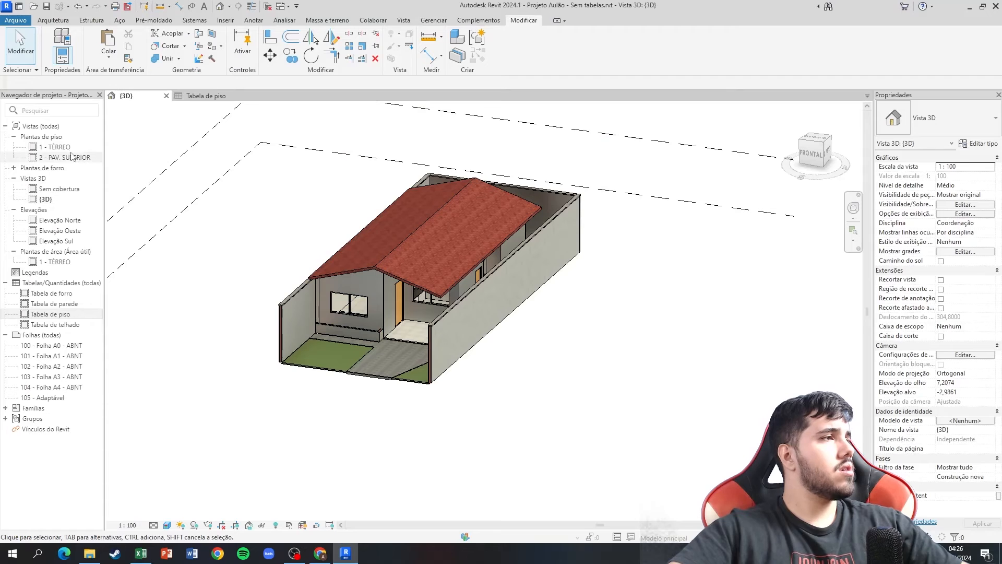
double_click(56, 146)
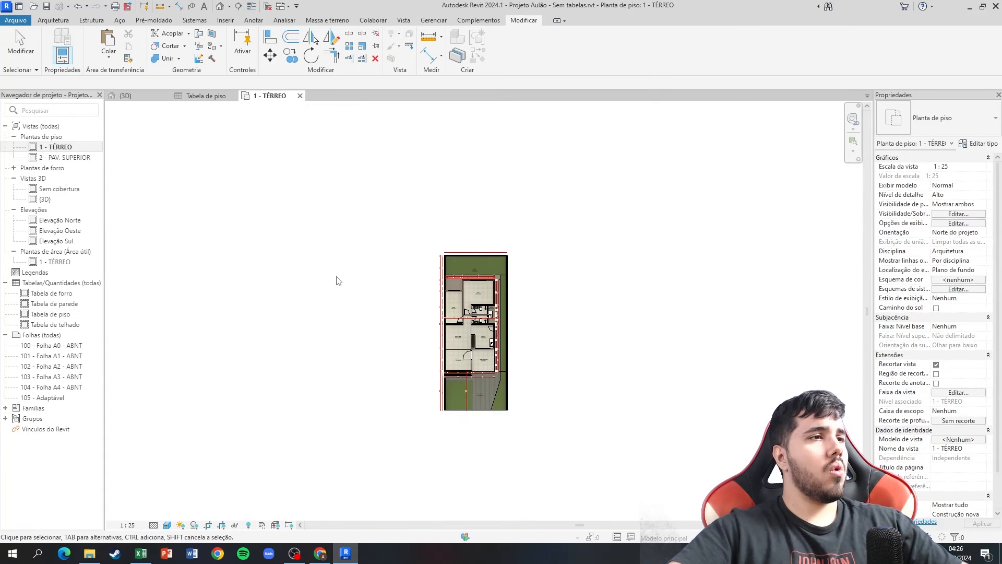
scroll(486, 305, up, 5)
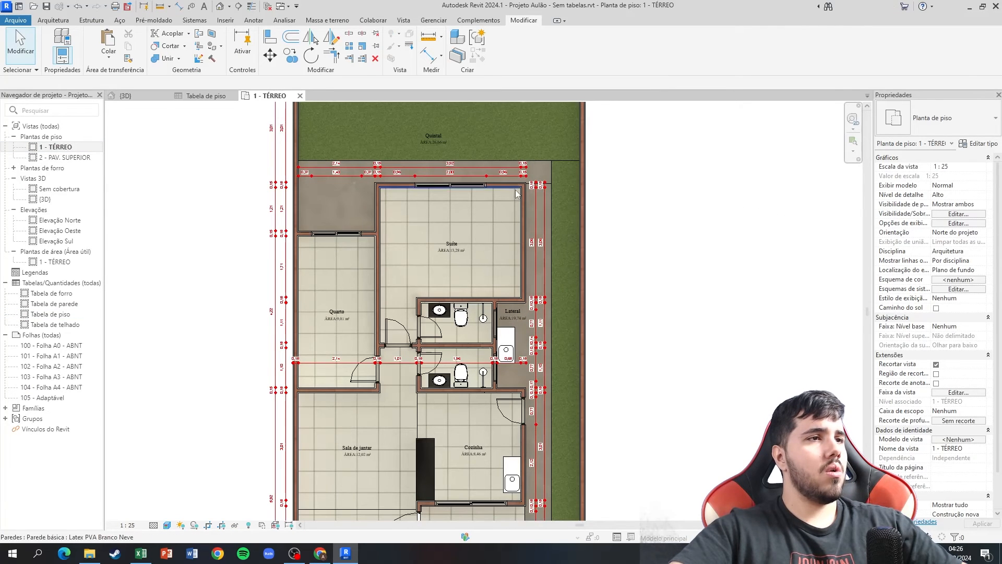
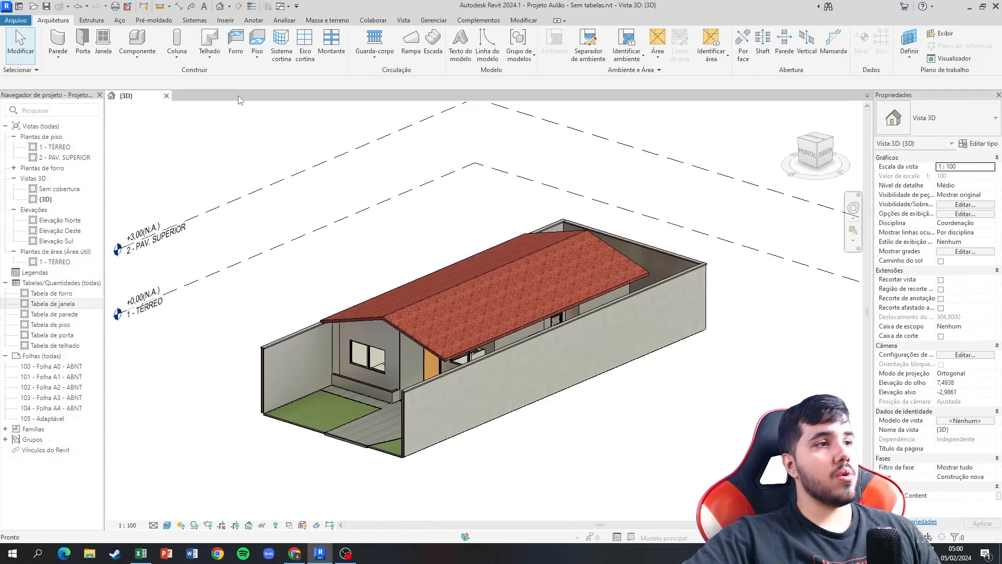
Open Tabela de janela and Tabela de porta to review window and door sizes, and check section 11 in Excel.
click(72, 308)
double_click(72, 308)
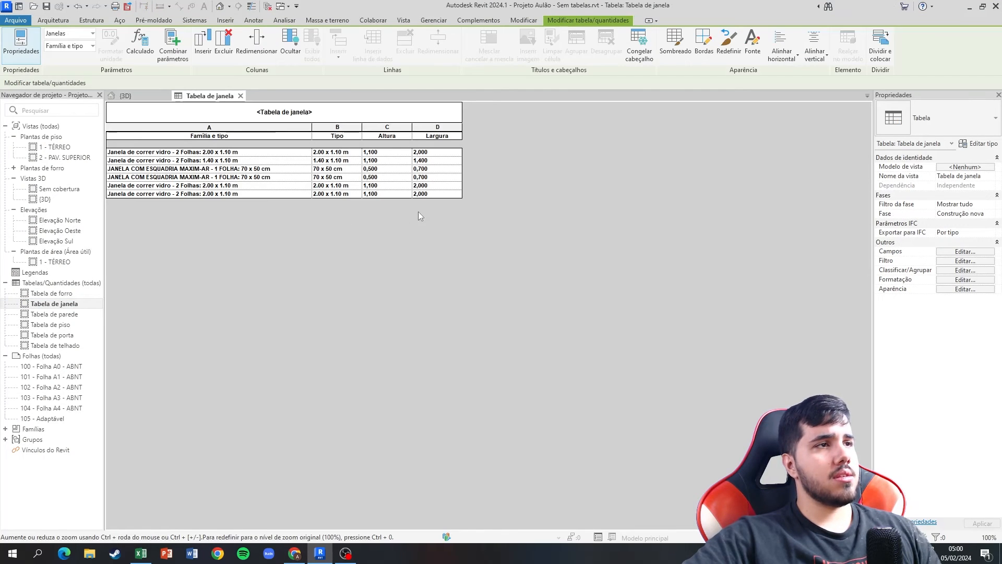
double_click(53, 334)
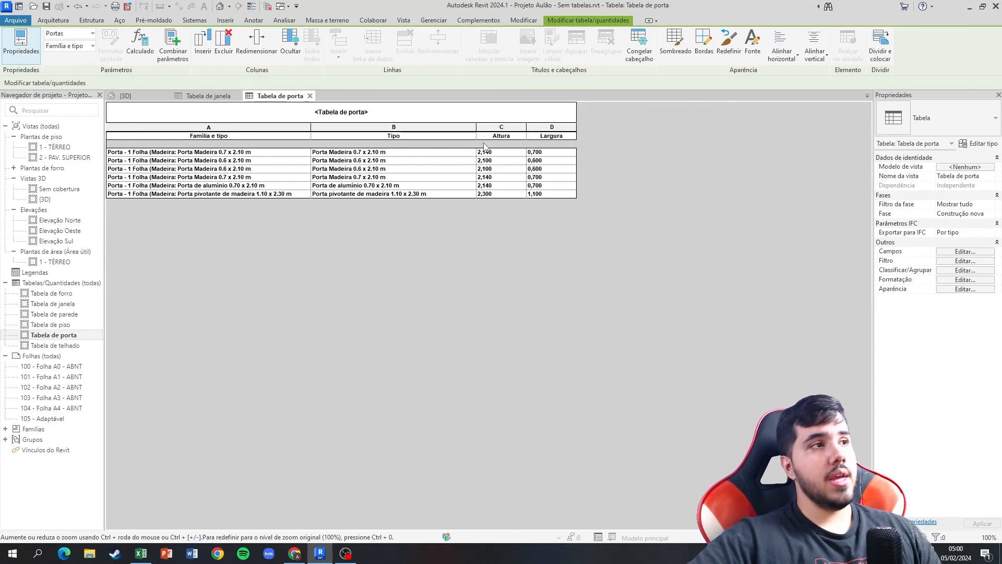
click(140, 554)
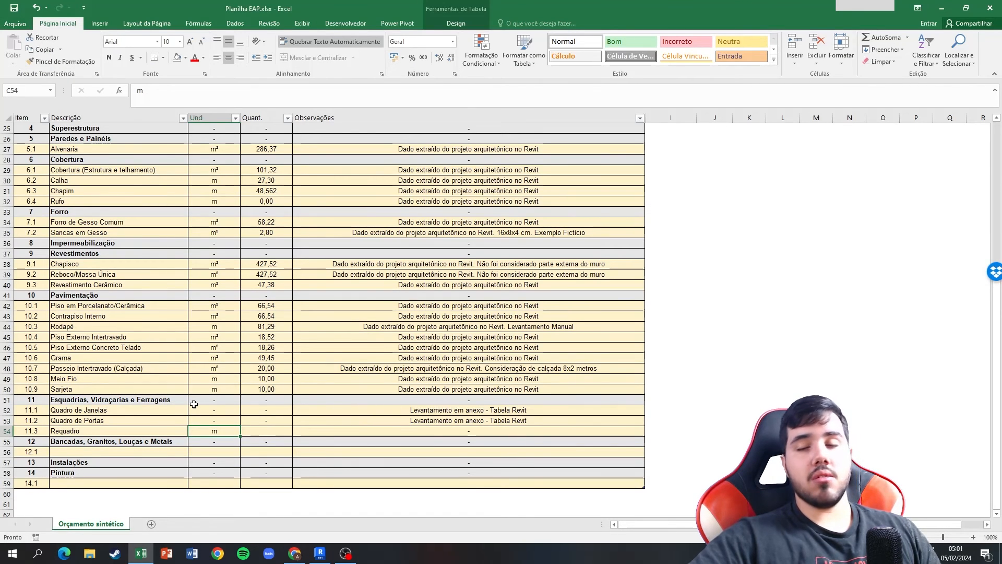
Switch to Chrome and examine the reference images of the wooden door and the aluminium and glass window.
click(296, 553)
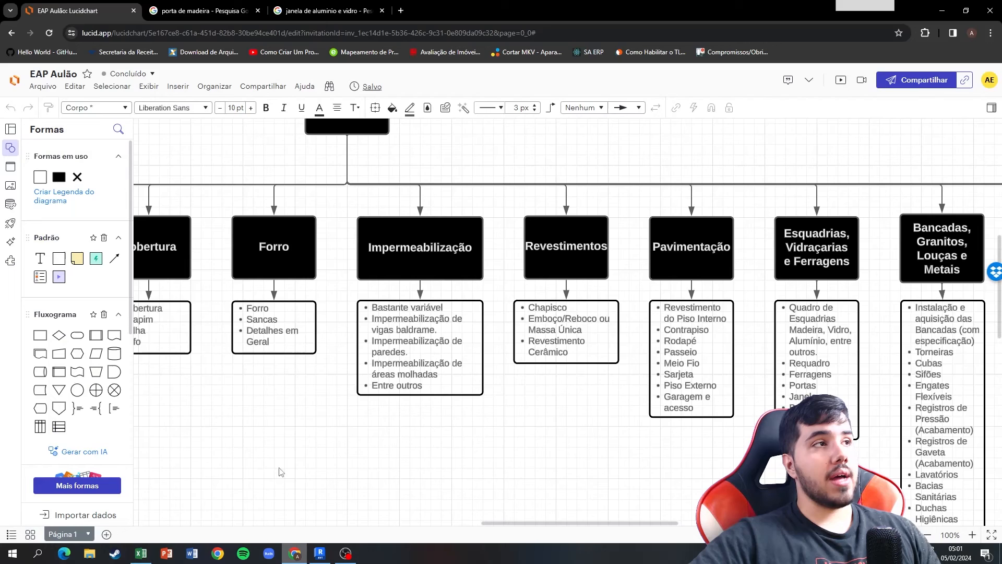
click(201, 10)
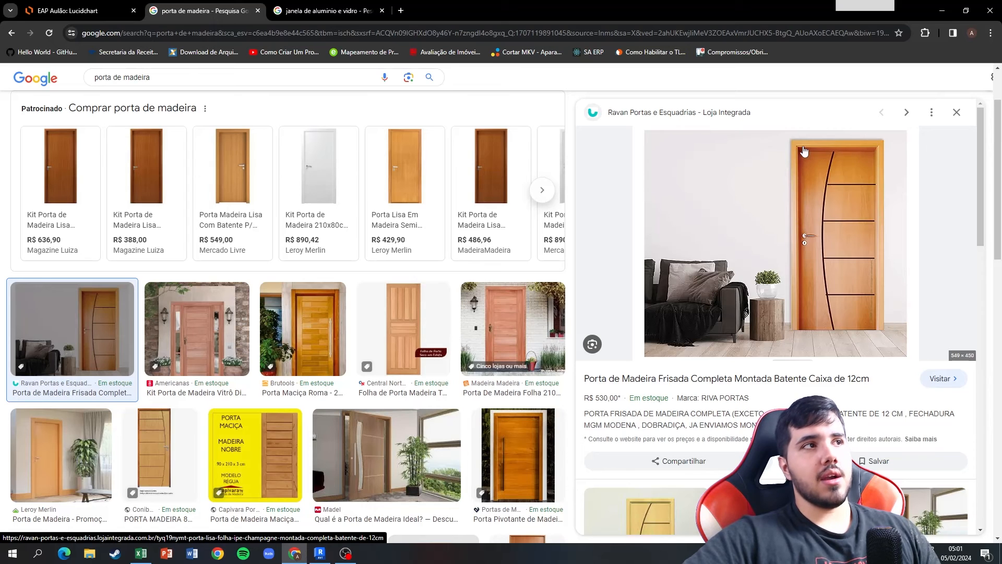
click(329, 11)
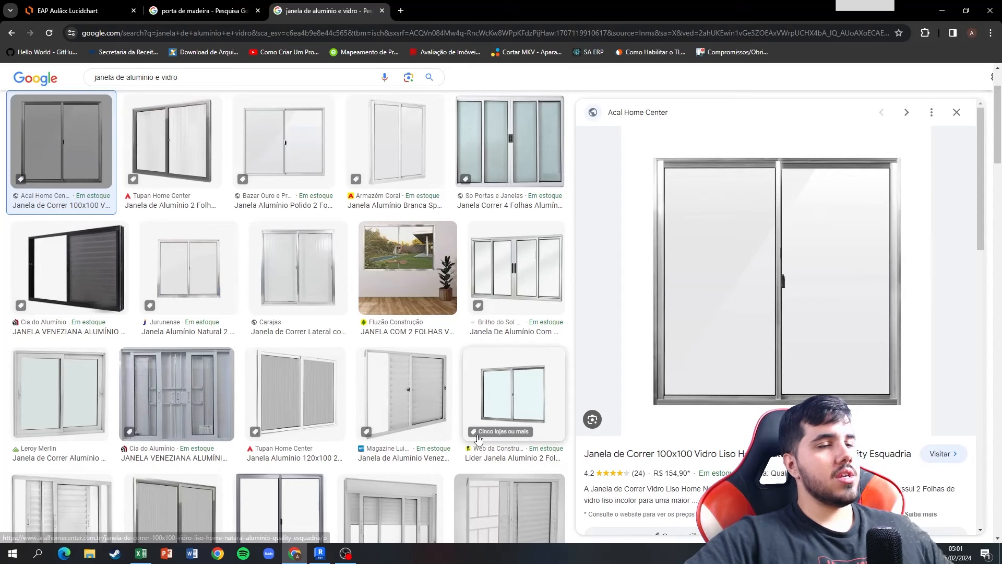
Recheck the window and door dimensions in Revit's schedules and compare them with the window and door reference images in Chrome.
click(320, 554)
click(213, 98)
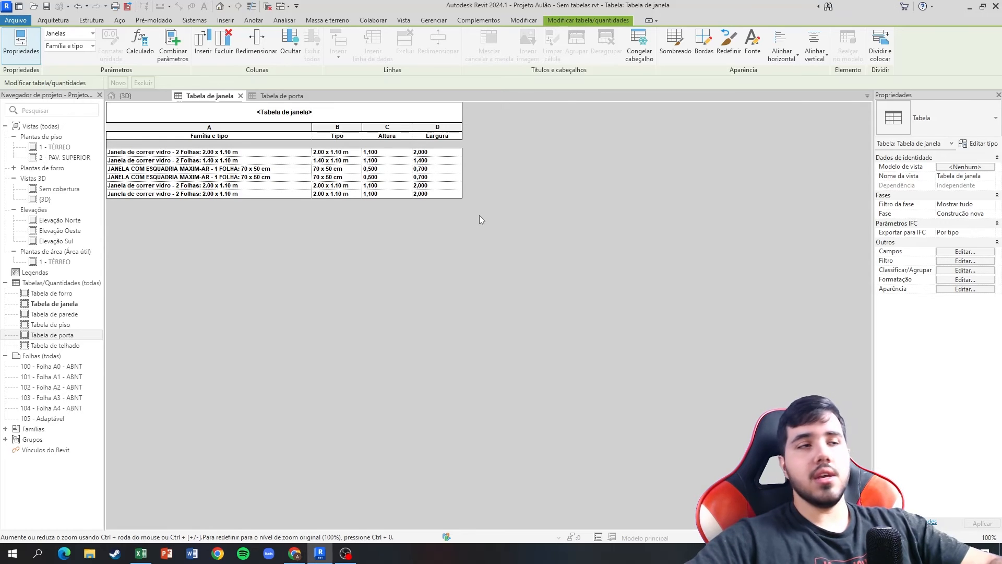
click(270, 97)
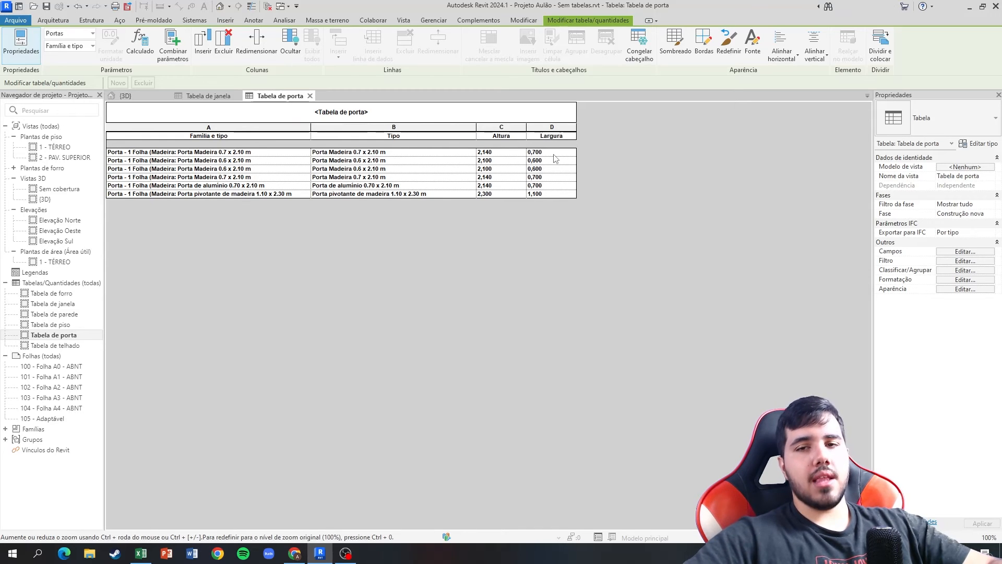
click(295, 553)
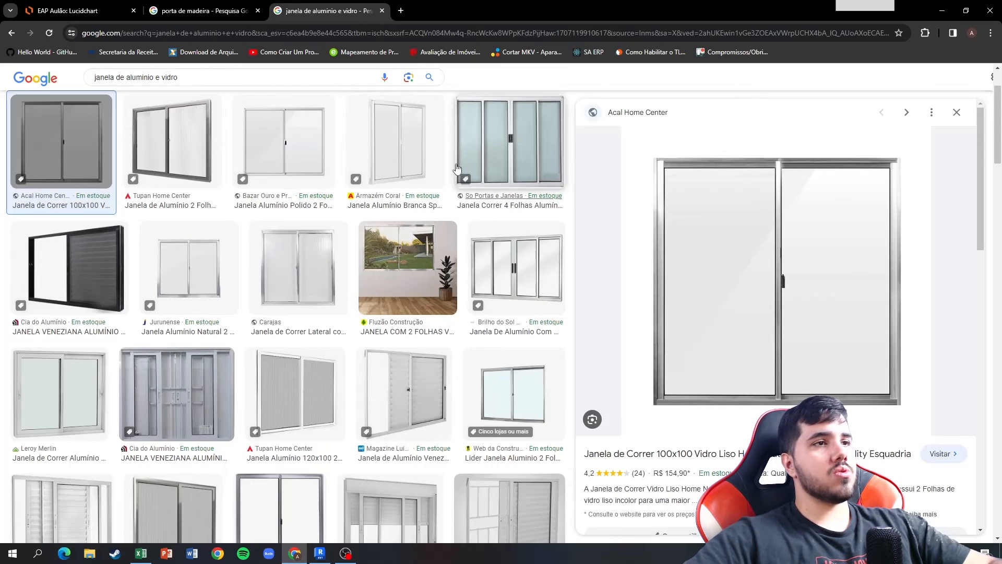
click(246, 11)
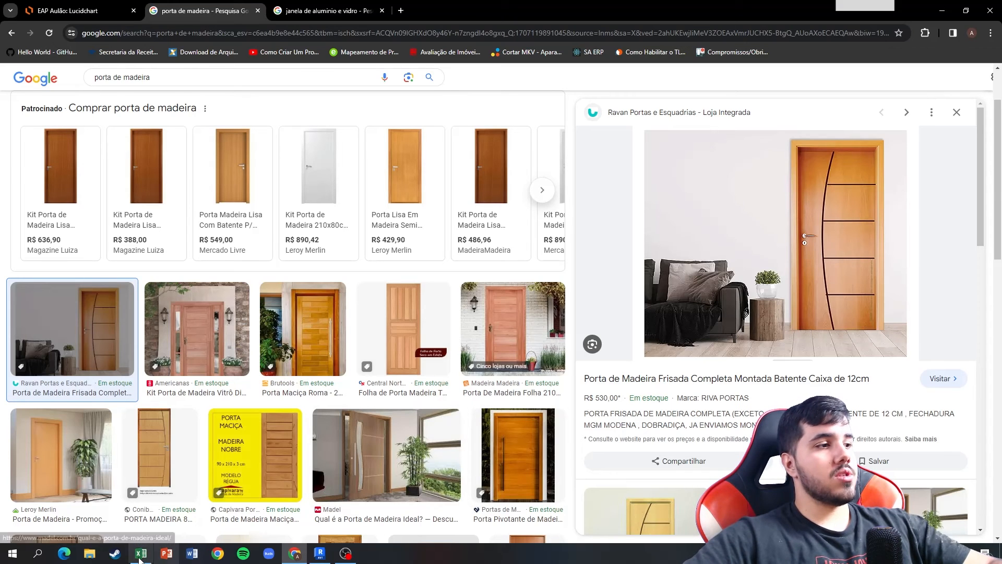
Return to Excel and check the quantity formula of item 11.3 Requadro and the rows Quadro de Janelas and Quadro de Portas.
click(140, 554)
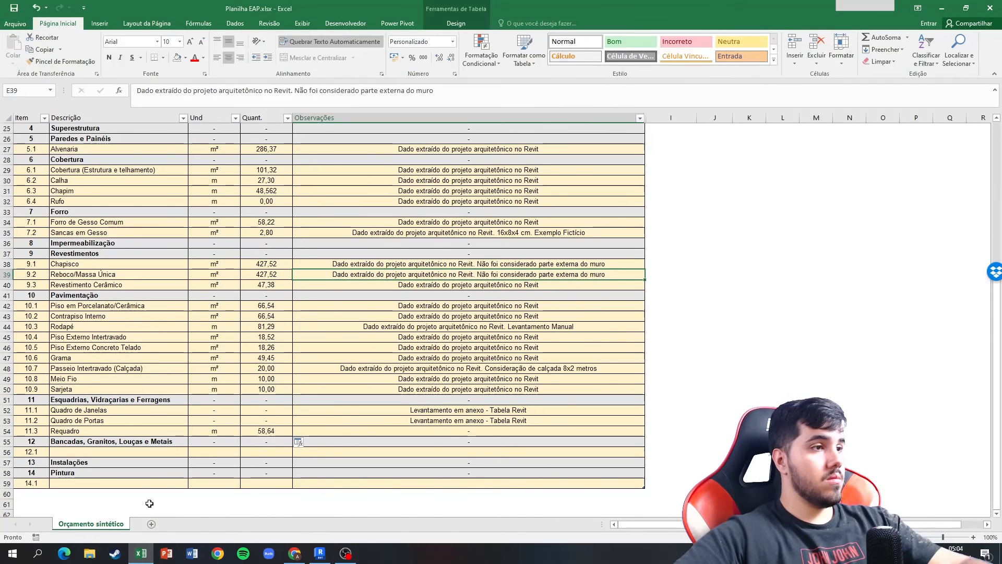
click(261, 429)
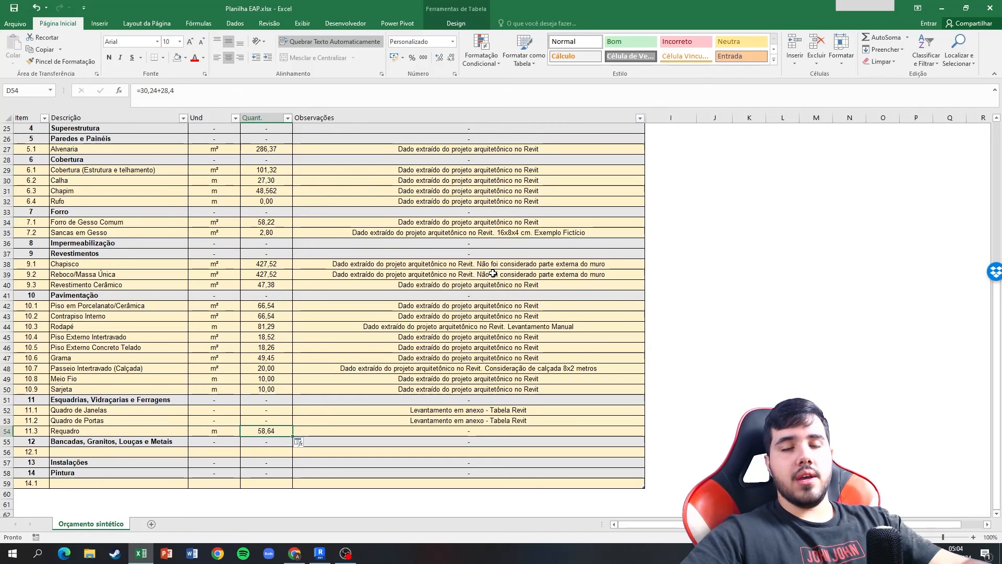
click(128, 410)
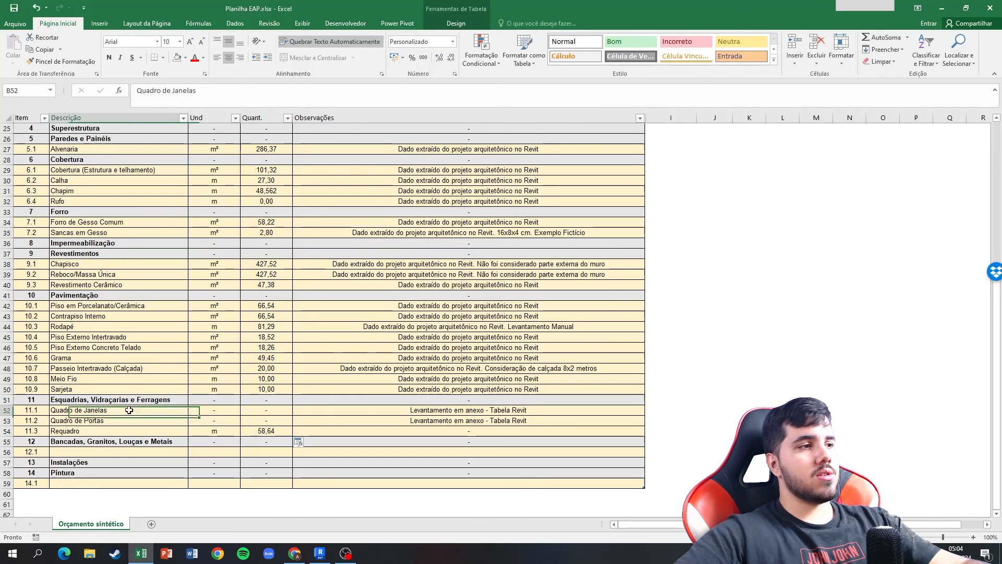
drag(129, 410, 155, 421)
click(214, 411)
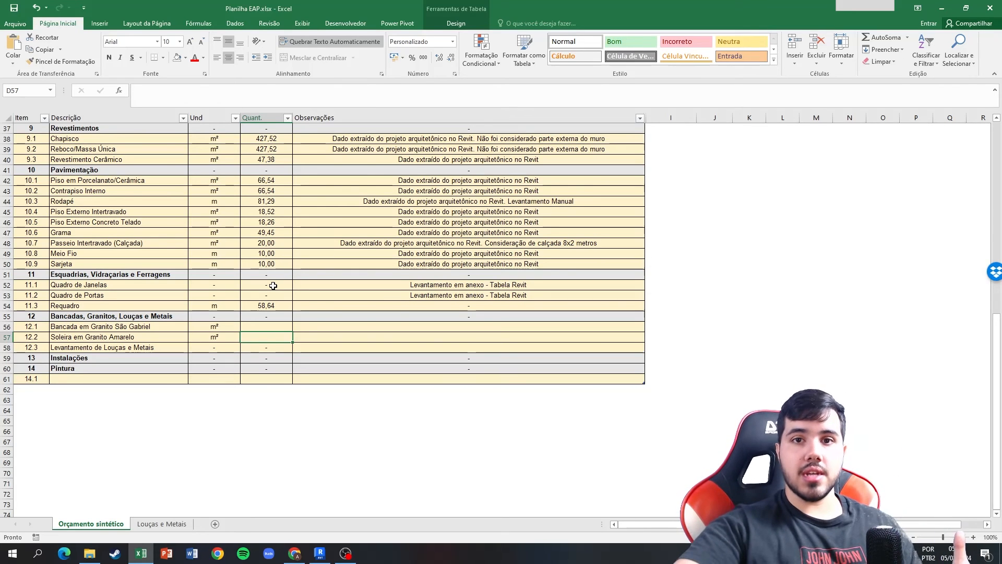
Switch to the EAP diagram in Lucidchart and review the items listed under Bancadas, Granitos, Louças e Metais.
click(295, 554)
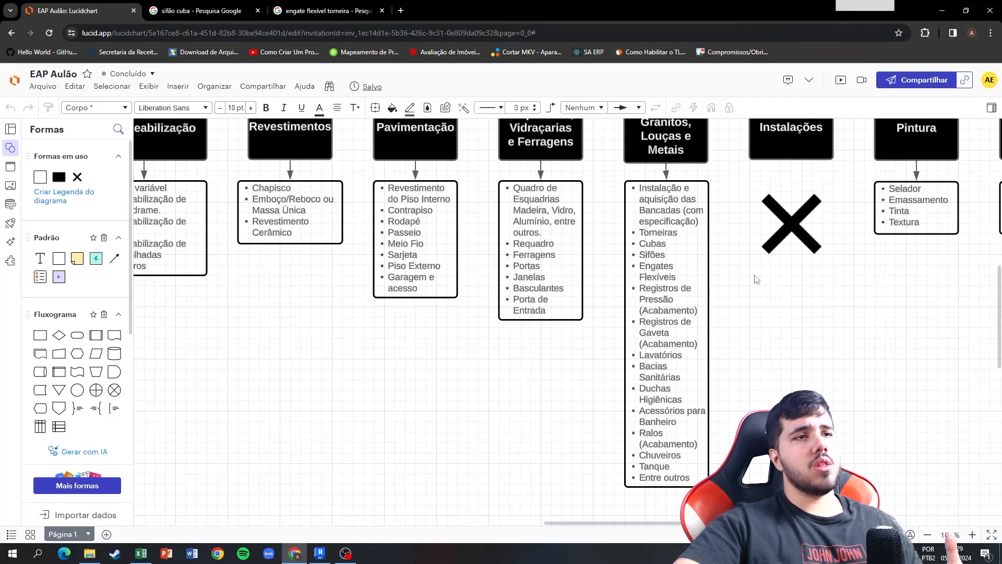
right_click(768, 282)
click(737, 254)
right_drag(719, 230, 699, 255)
click(642, 252)
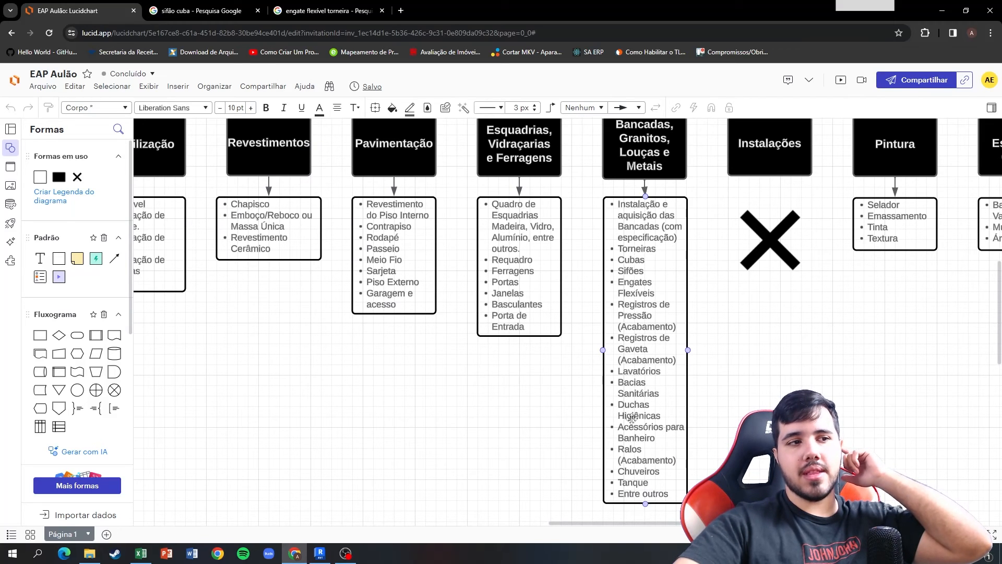
click(698, 391)
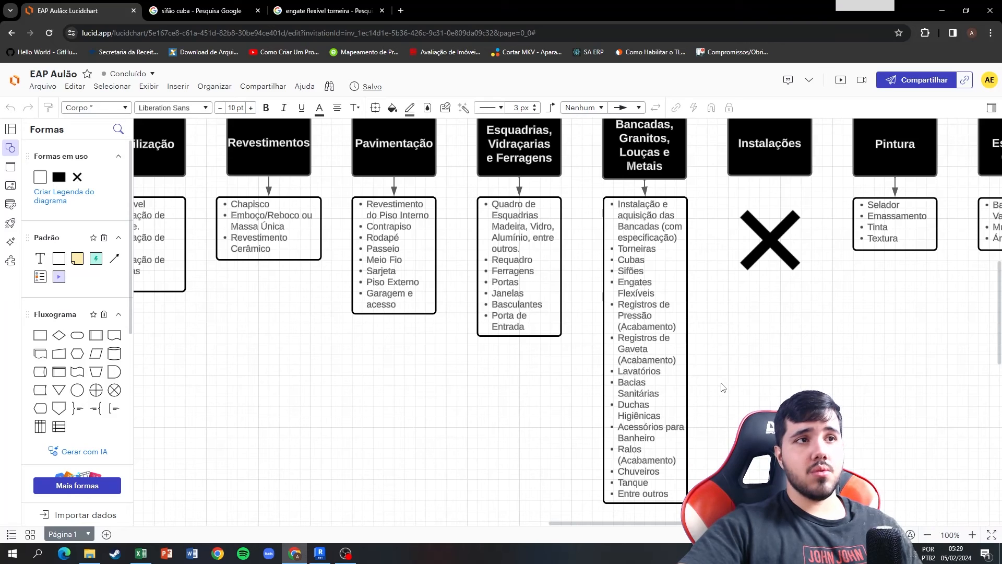
click(544, 241)
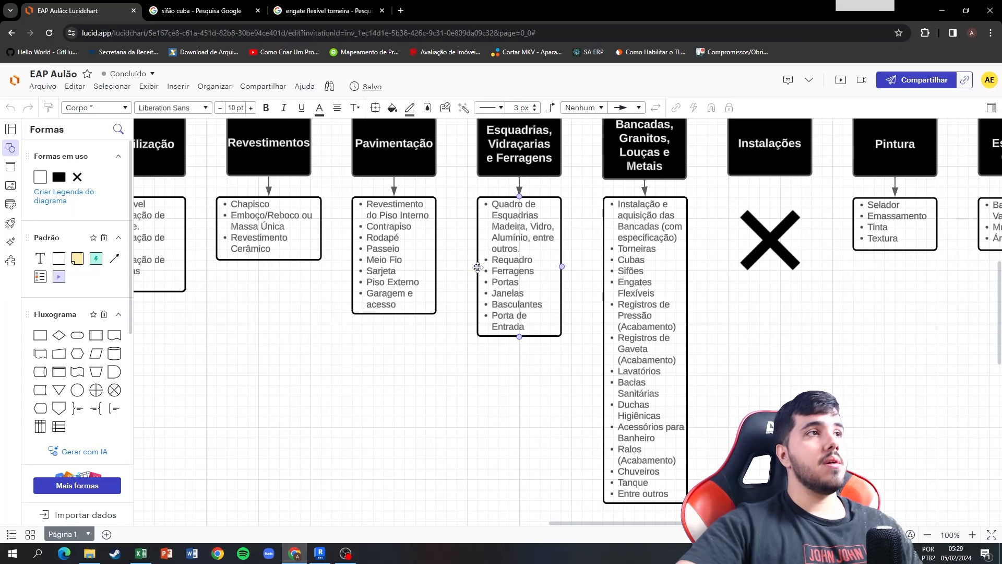
Switch to Revit and open Tabela de piso to read the areas of the granite countertop and sill.
click(320, 549)
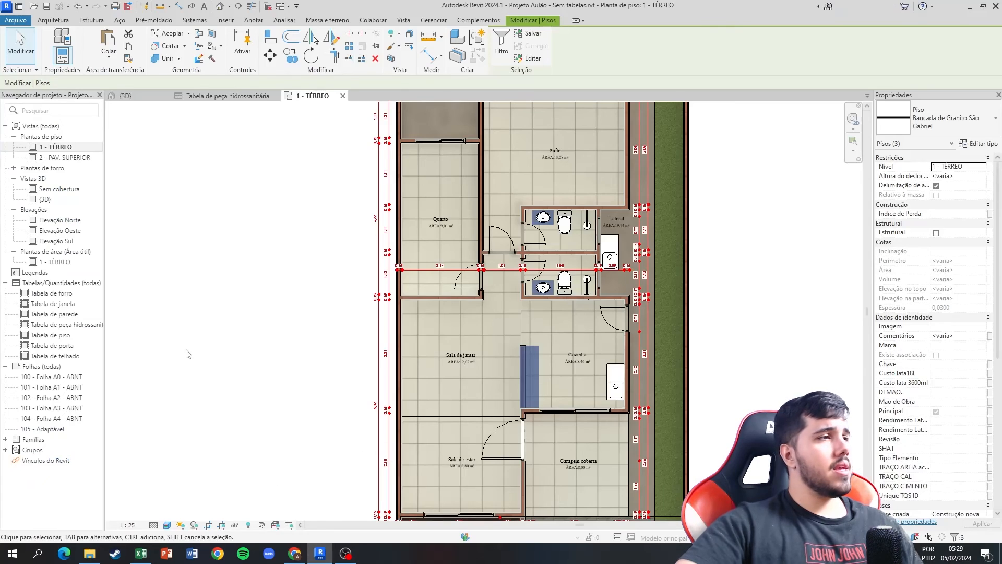
click(67, 336)
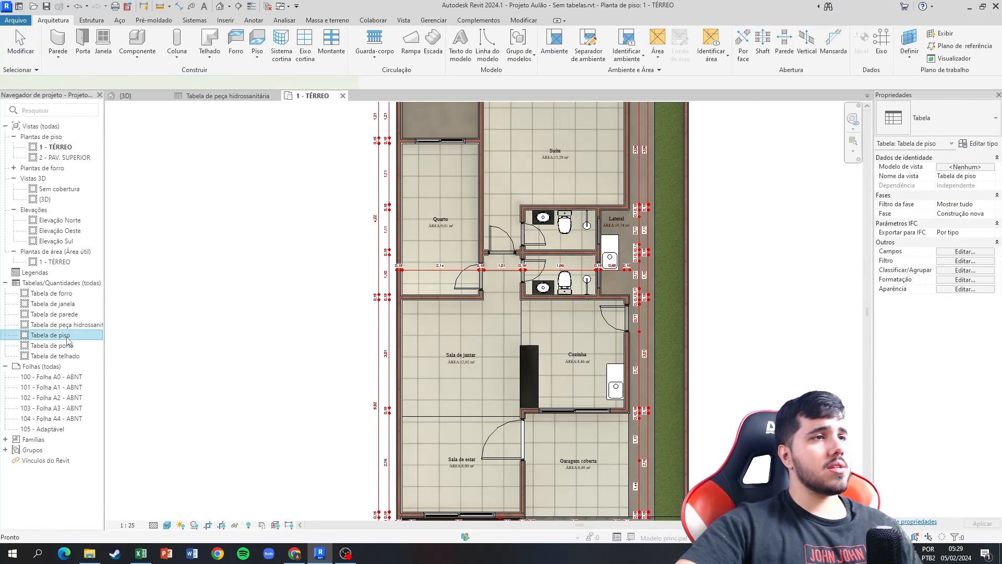
double_click(68, 337)
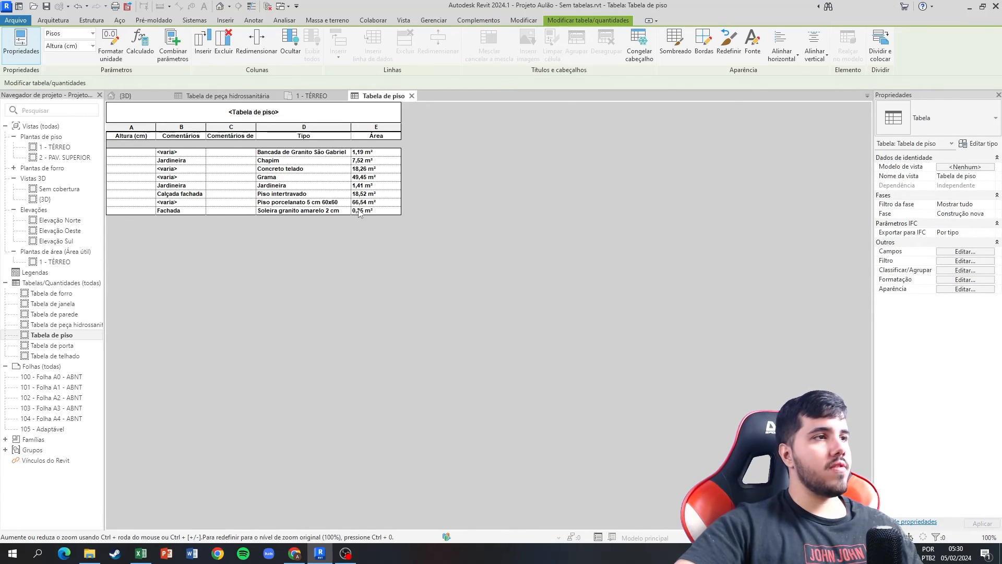
In Excel, enter quantities of 1,19 for item 12.1 Bancada em Granito São Gabriel and 0,35 for item 12.2 Soleira em Granito Amarelo.
click(141, 553)
click(268, 327)
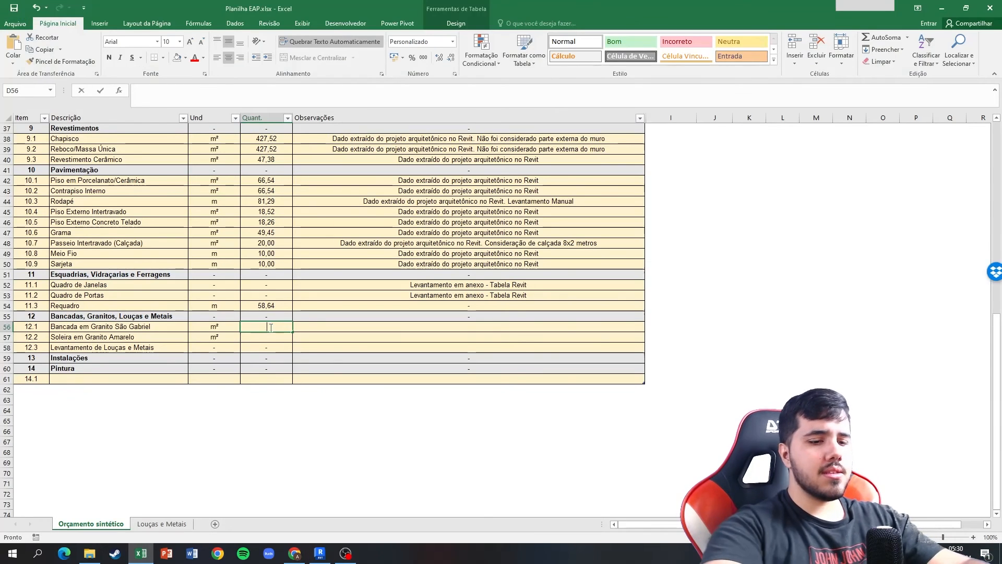
text(1,52)
key(Return)
text(0,3)
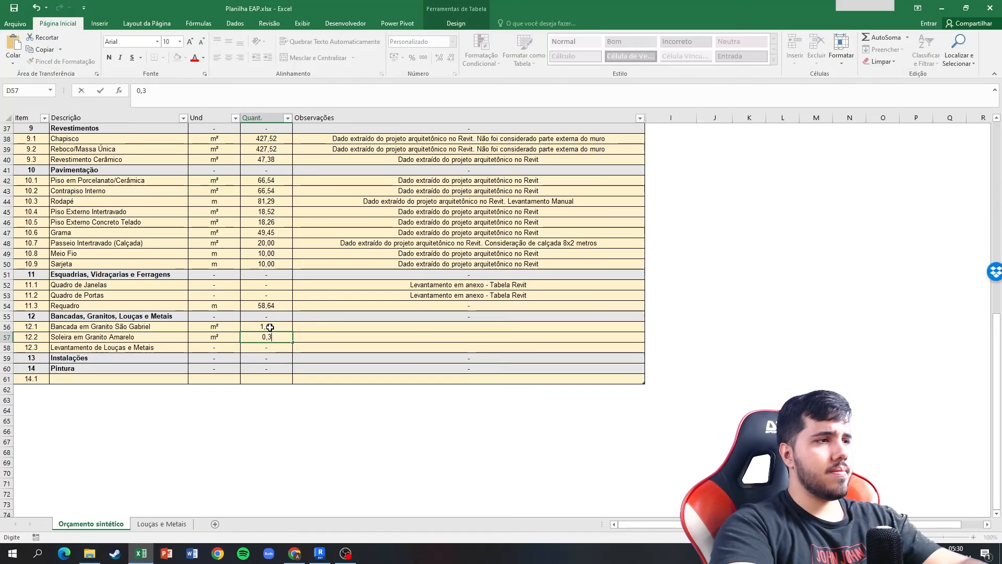
text(6)
click(270, 327)
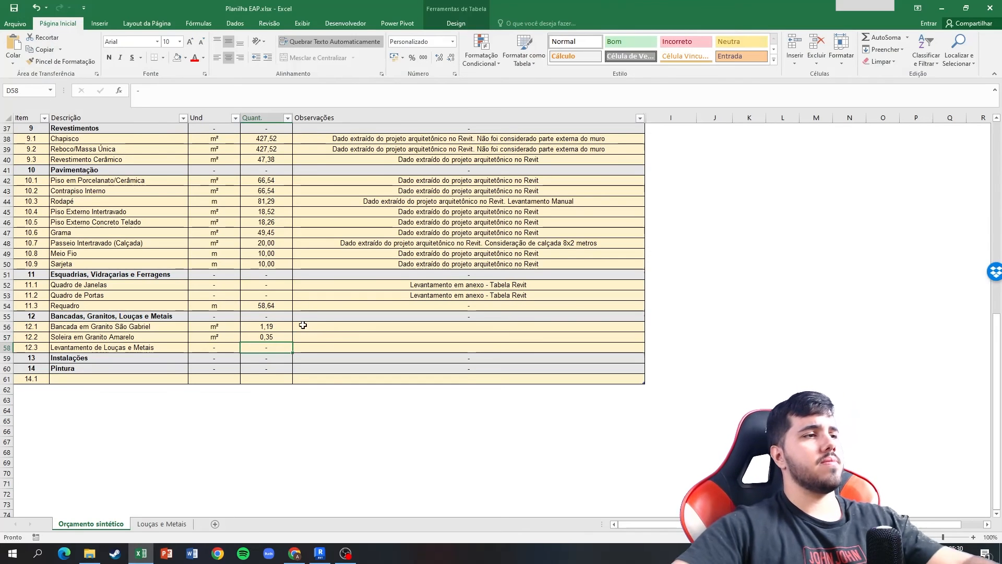
Copy the note "Dado extraído do projeto arquitetônico no Revit" into the Observações of items 12.1 and 12.2.
click(355, 329)
drag(429, 232, 429, 222)
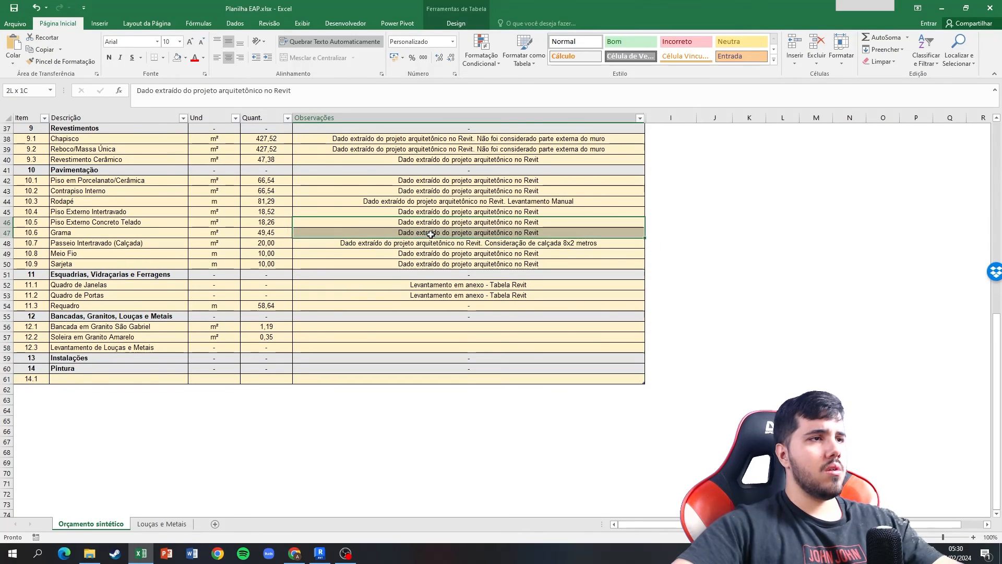
key(ctrl+c)
click(438, 326)
key(Return)
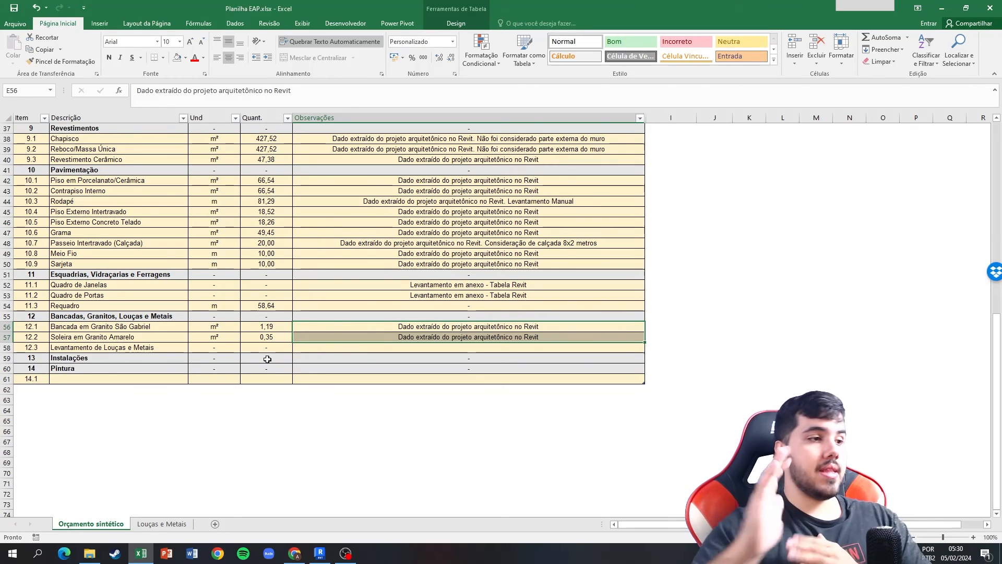
Switch to Revit, close every open view except the 3D view, and review Tabela de peça hidrossanitária before closing it too.
click(296, 552)
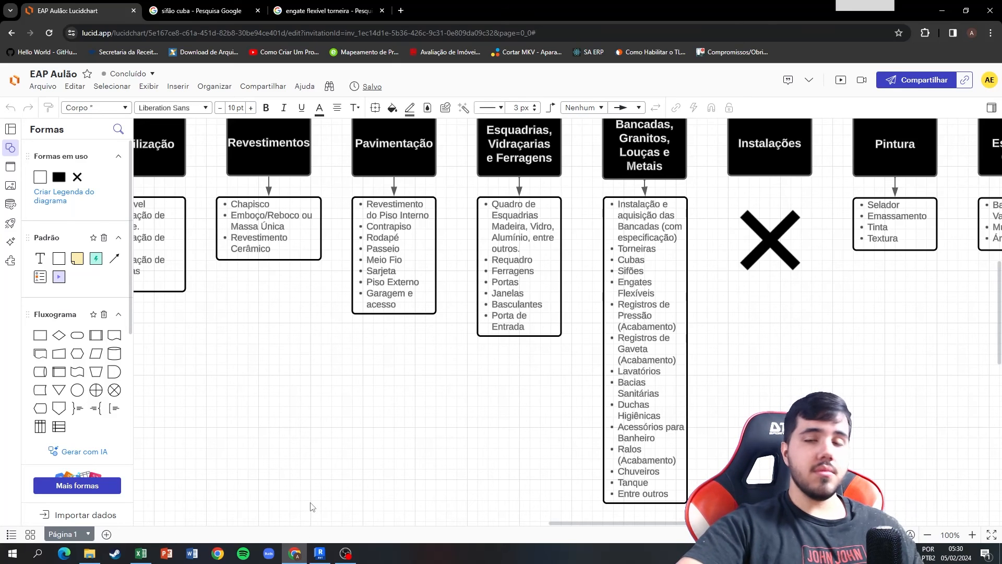
click(320, 553)
click(412, 96)
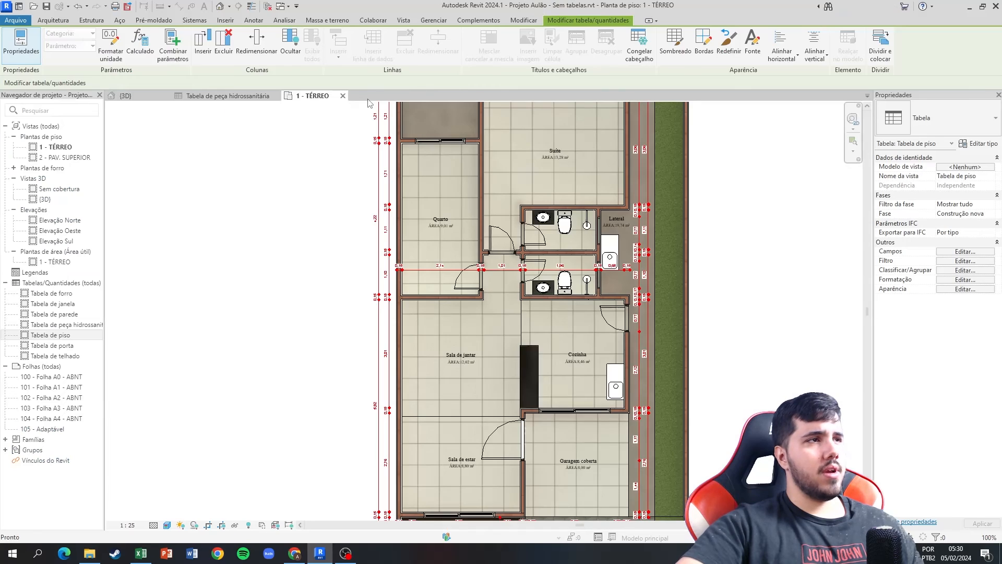
click(275, 96)
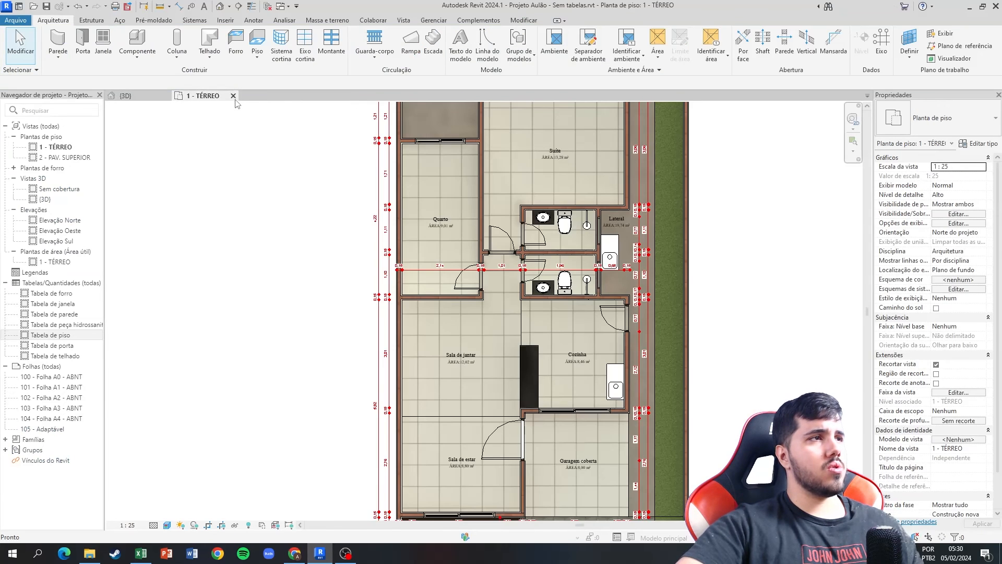
click(238, 96)
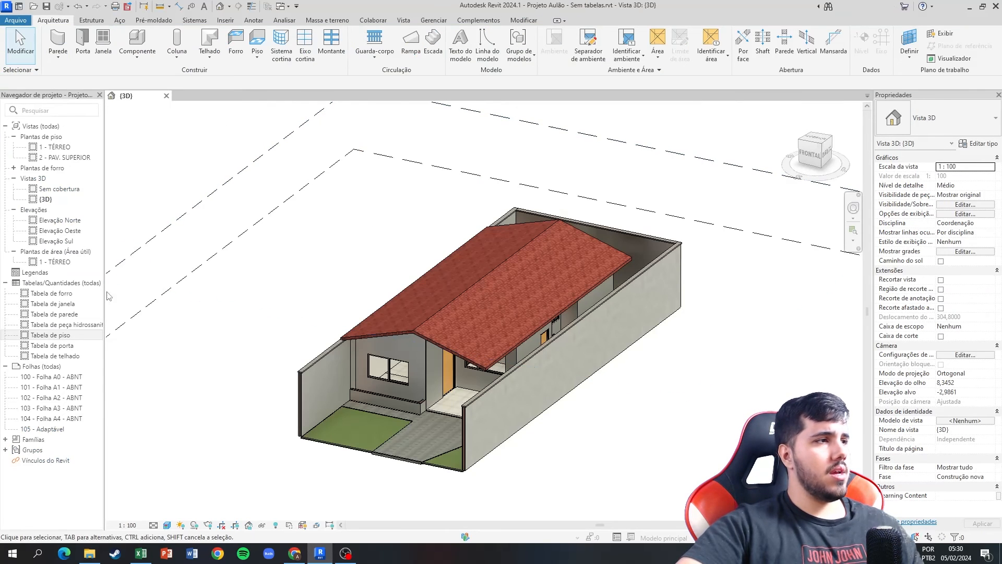
double_click(83, 325)
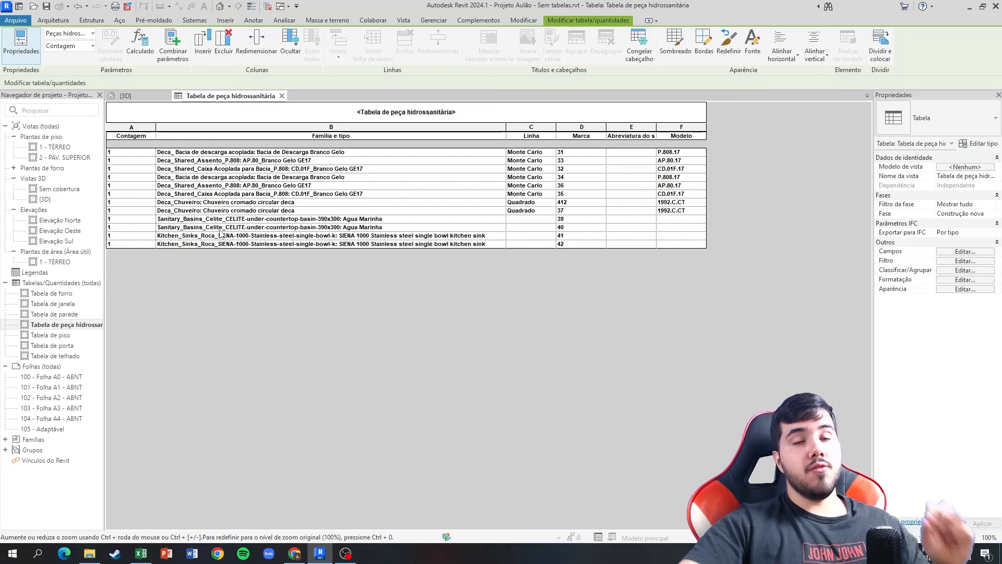
click(282, 96)
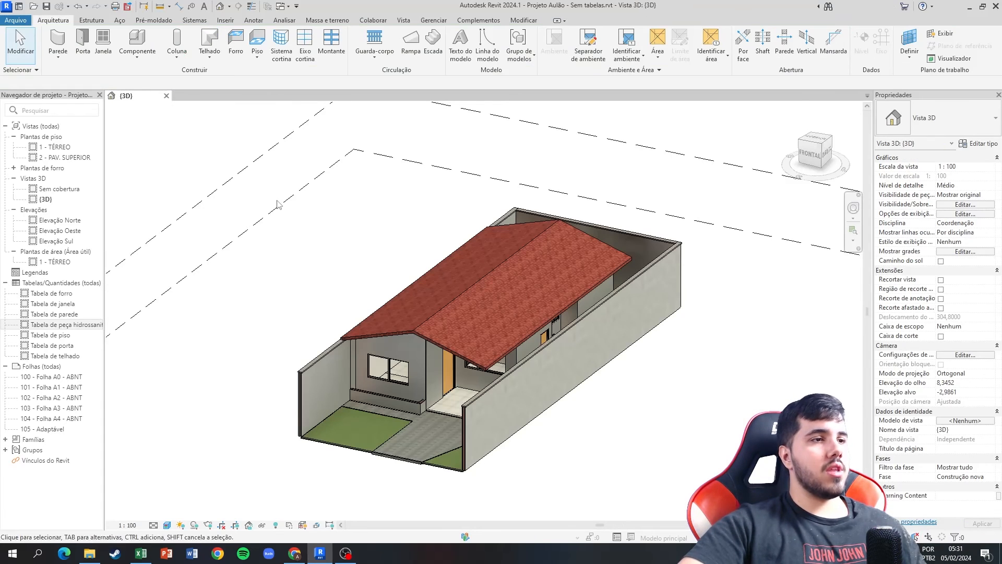
Switch to Chrome and examine the image results for sink siphons (sifão cuba) and flexible tap connectors (engate flexível torneira).
click(288, 554)
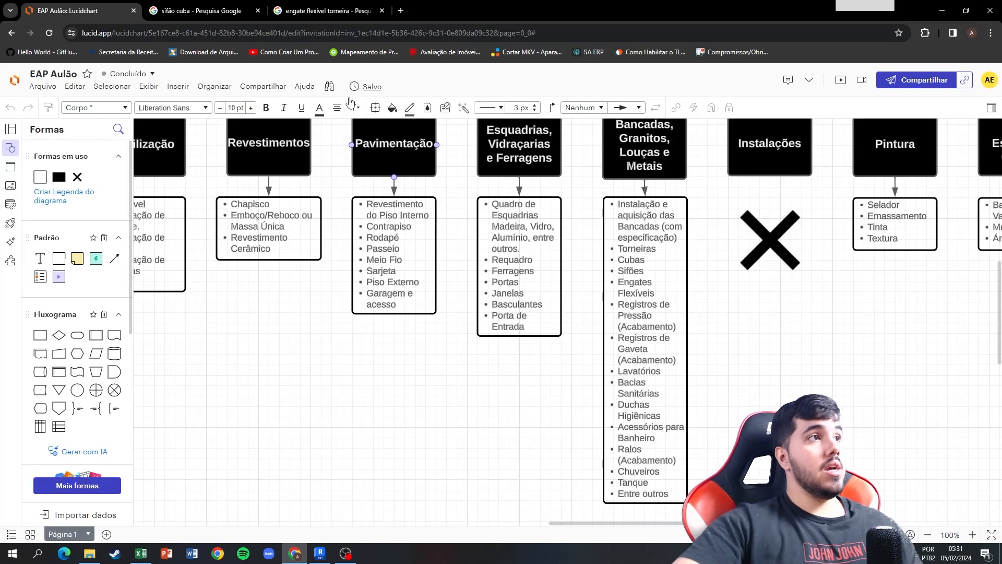
click(201, 11)
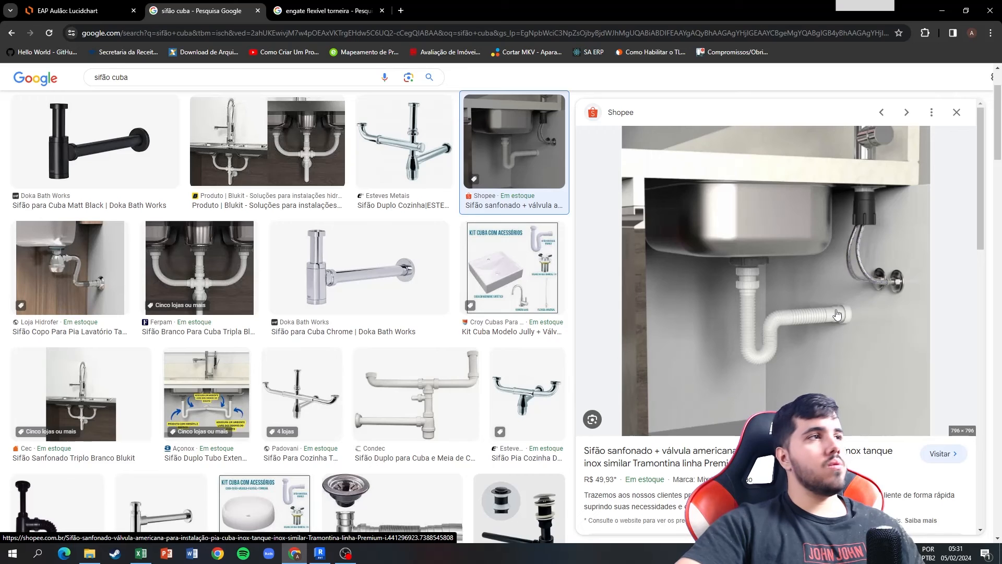
click(338, 10)
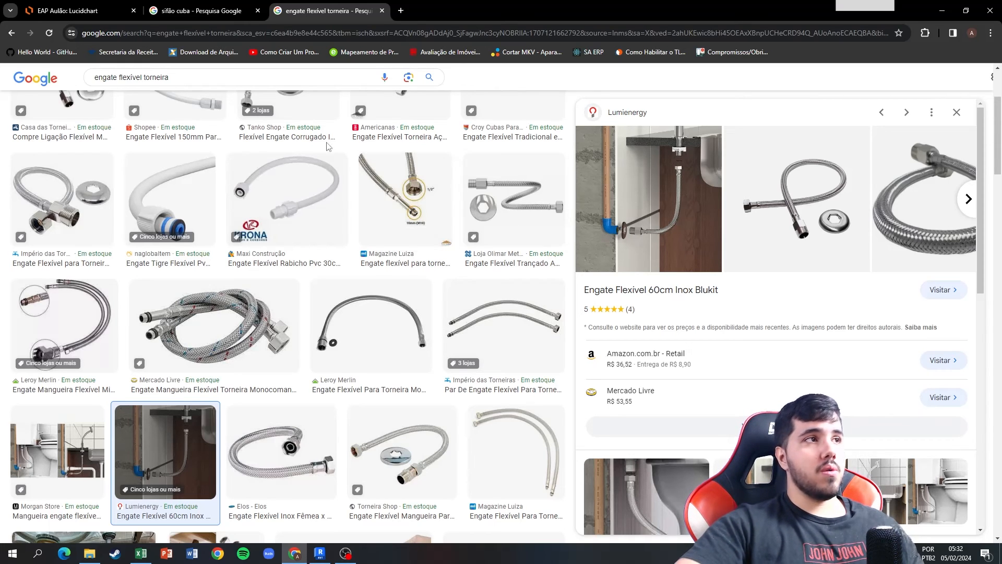
Switch to the EAP Aulão diagram in Lucidchart and review the items listed under Bancadas, Granitos, Louças e Metais.
click(118, 4)
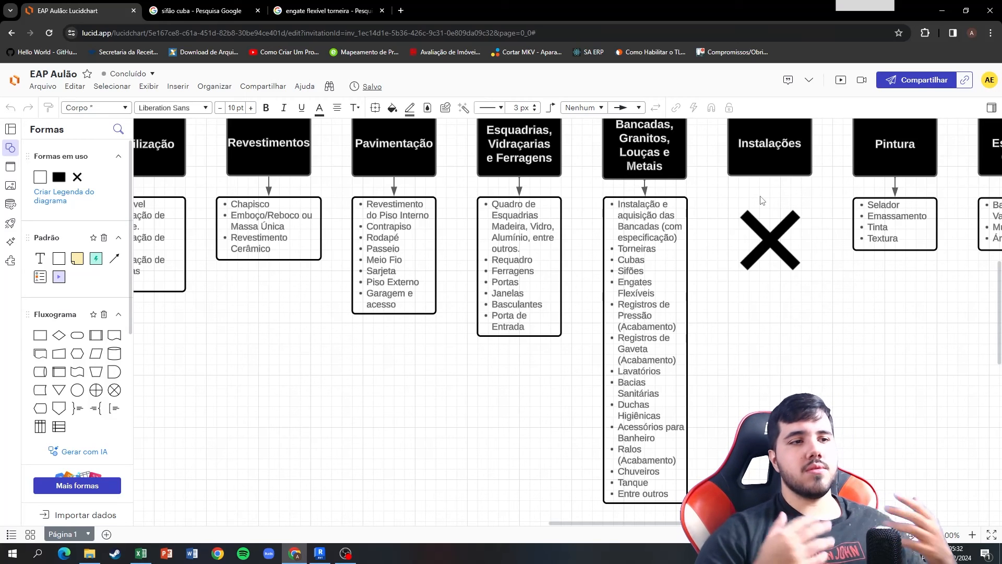
click(652, 380)
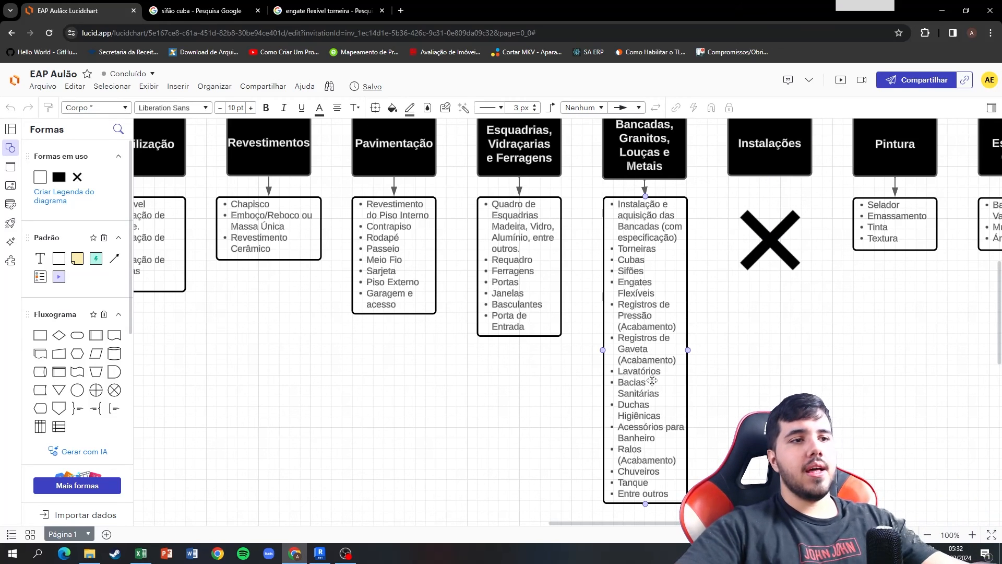
click(721, 367)
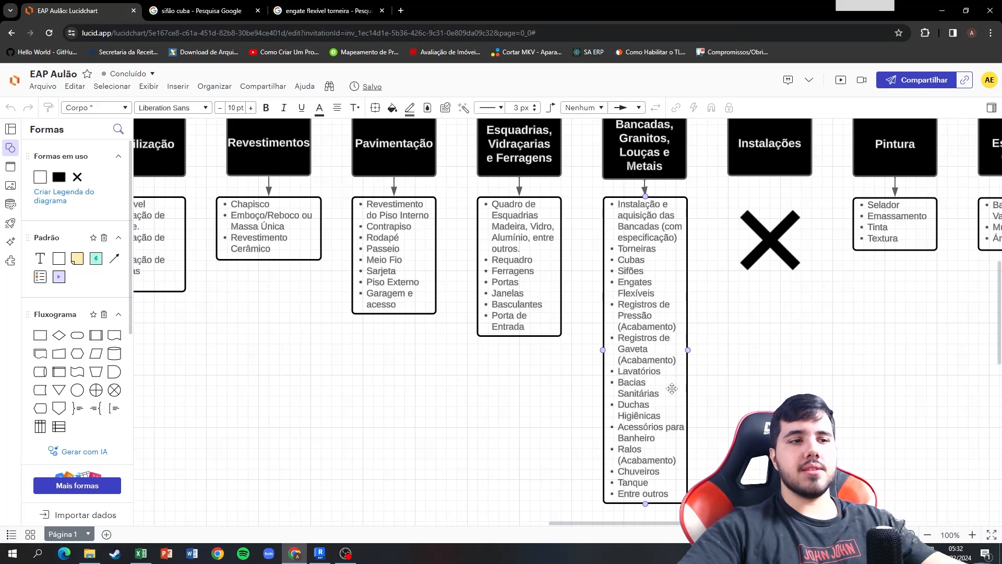
click(702, 429)
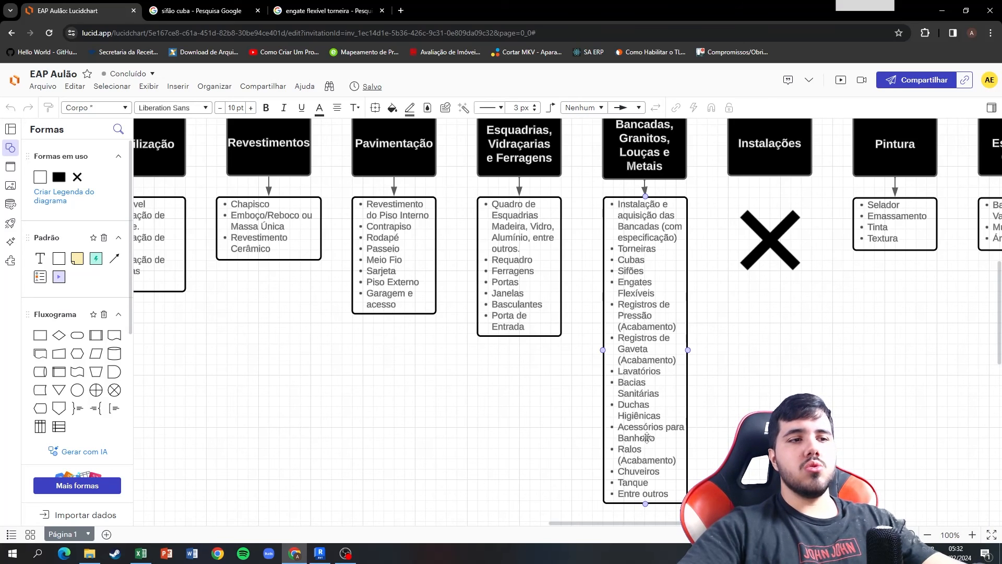
click(658, 459)
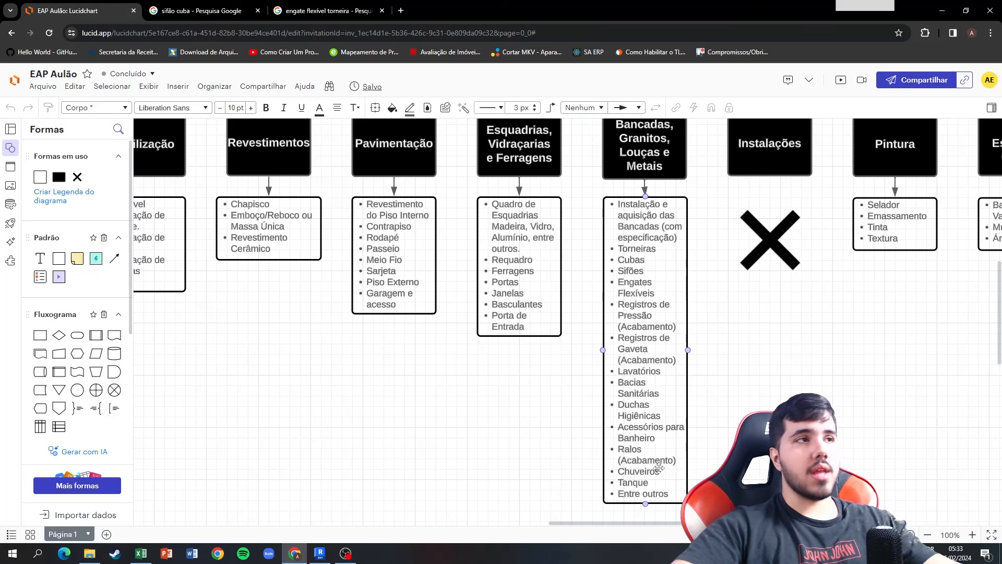
Close the two Google image searches for sifão cuba and engate flexível torneira, keeping the EAP diagram open.
click(203, 11)
click(276, 6)
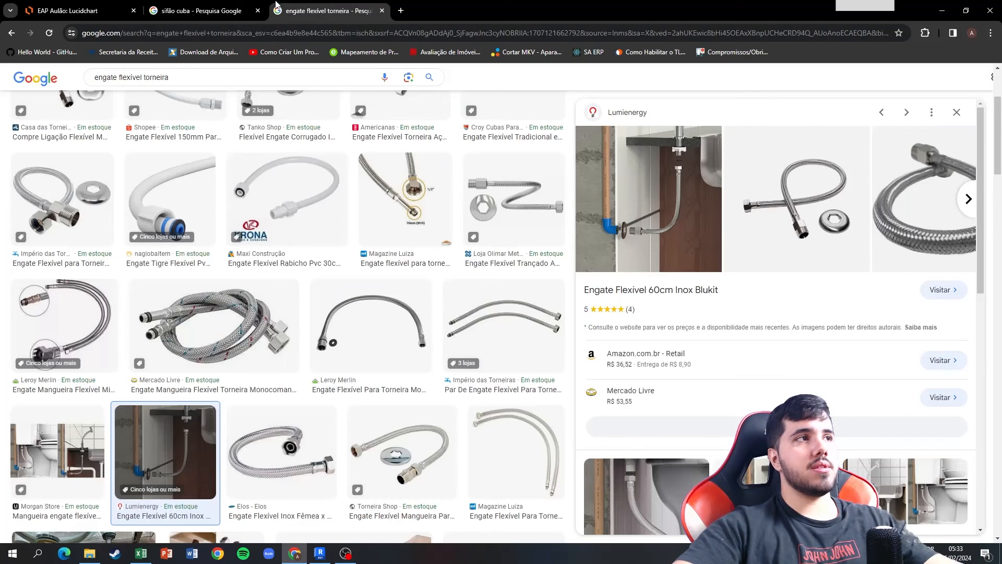
click(243, 6)
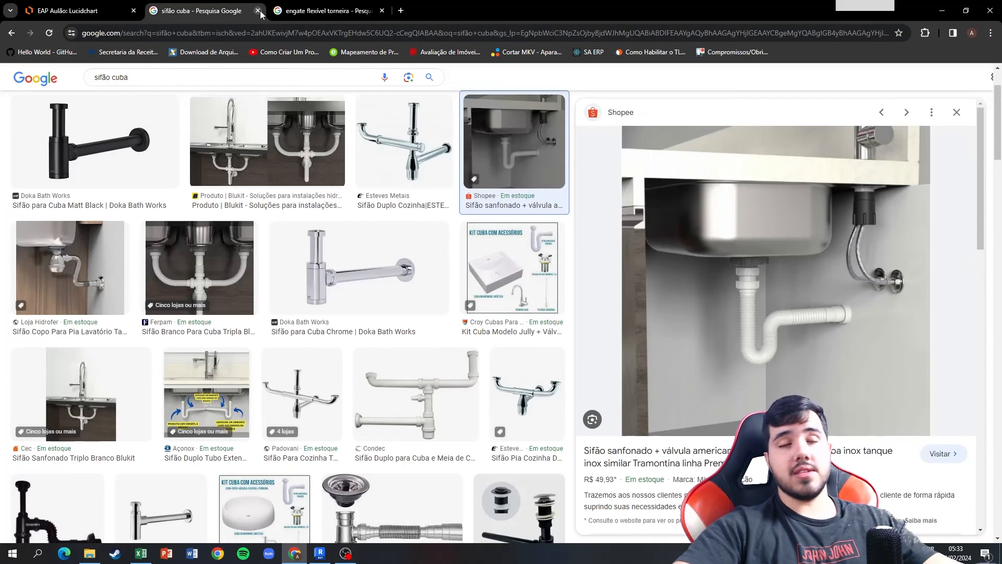
click(258, 11)
click(257, 10)
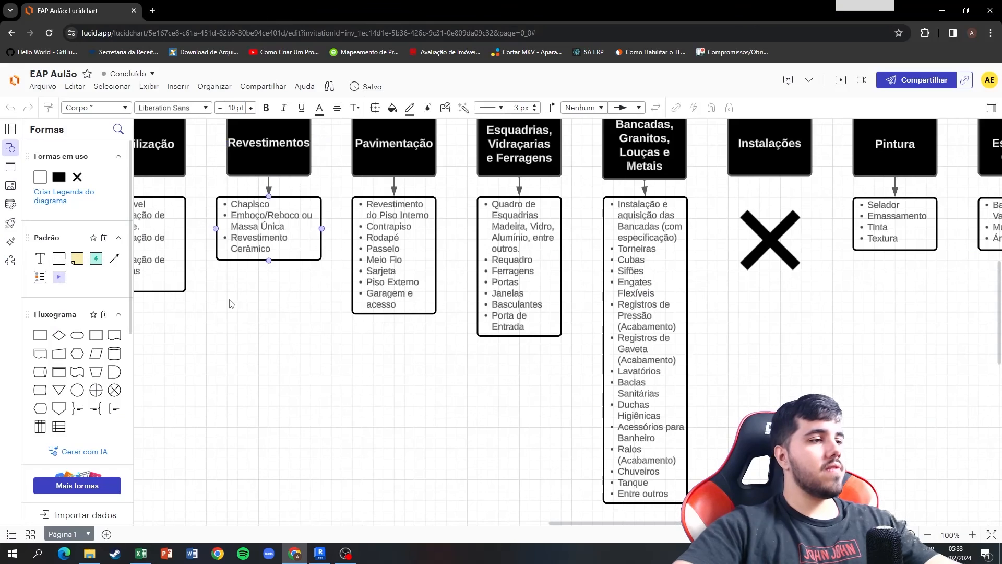
Open the Louças e Metais sheet in Excel, and in Revit open the 1 - TÉRREO floor plan to examine the kitchen and bathrooms.
click(146, 552)
click(172, 524)
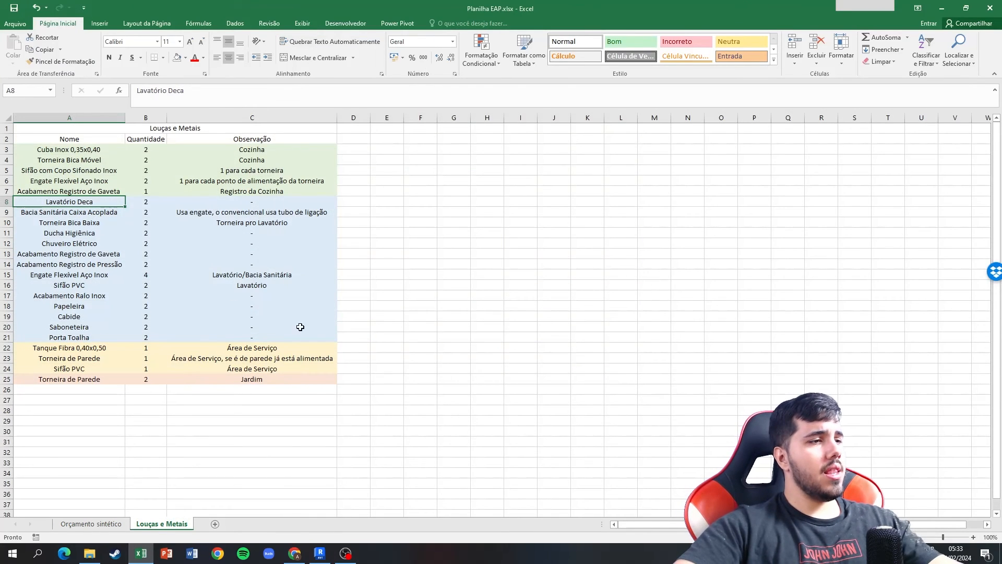
click(319, 553)
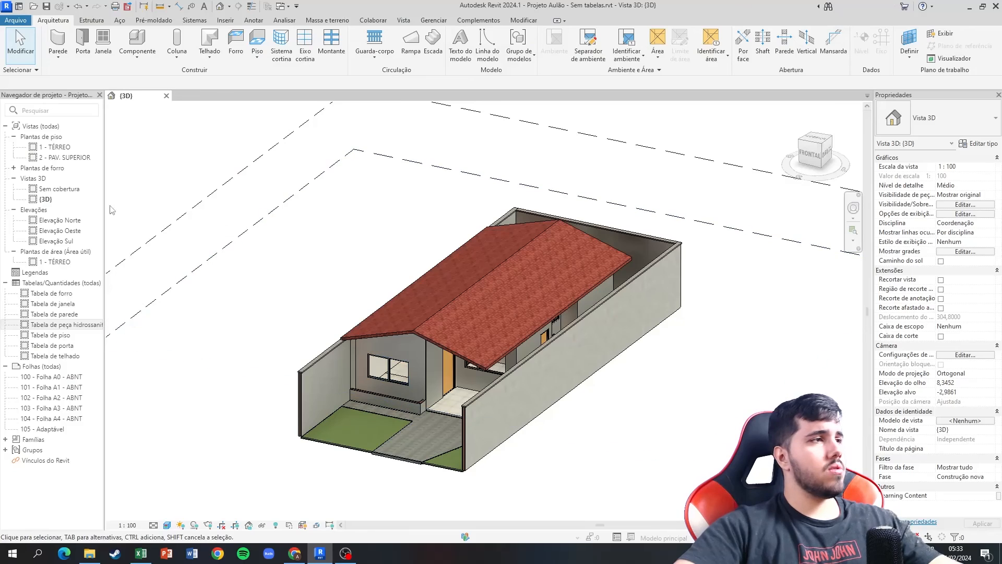
double_click(55, 148)
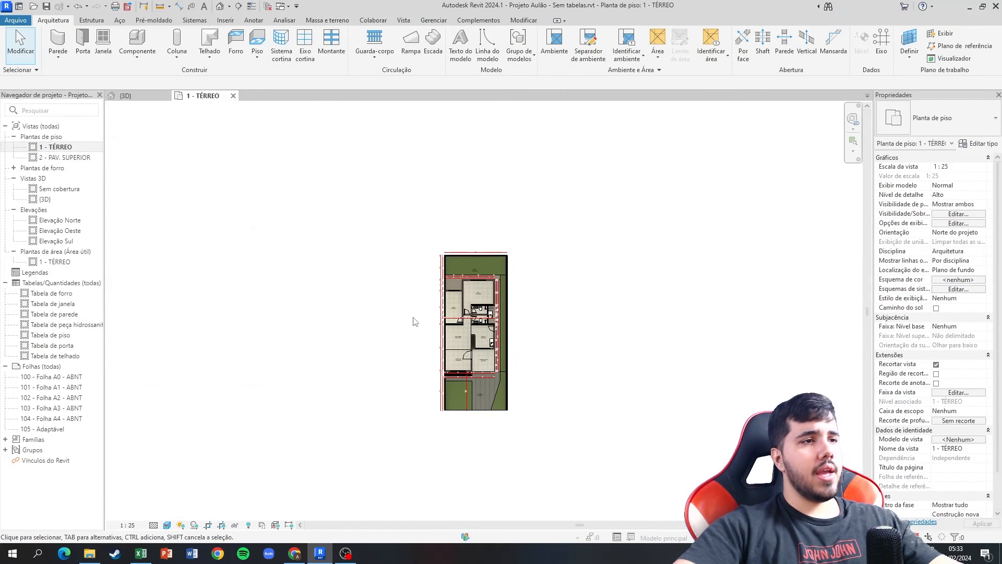
scroll(486, 344, up, 4)
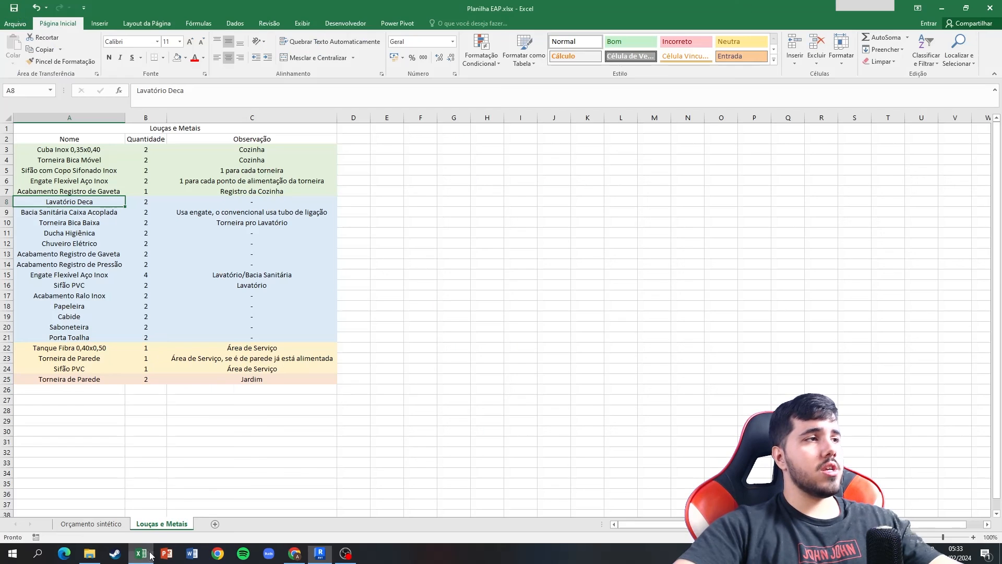
Switch to Excel and review the kitchen fixtures and the Bacia Sanitária Caixa Acoplada entry with its observation in Louças e Metais.
click(141, 553)
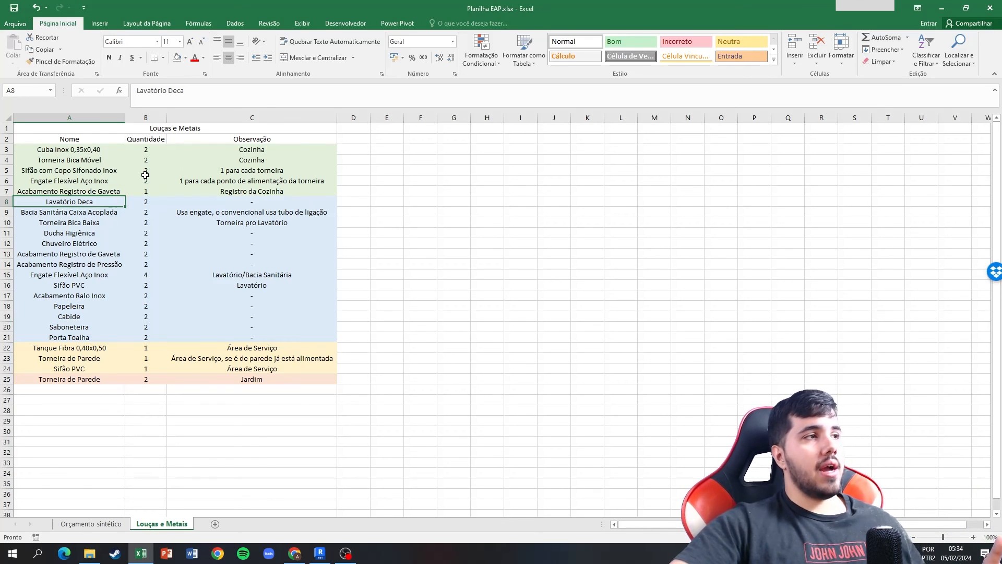
click(212, 172)
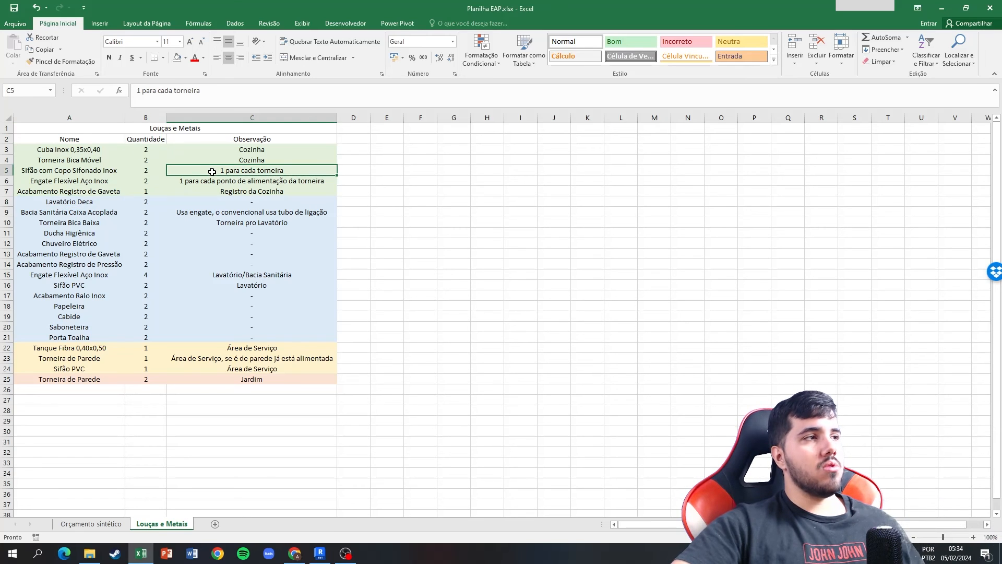
click(101, 171)
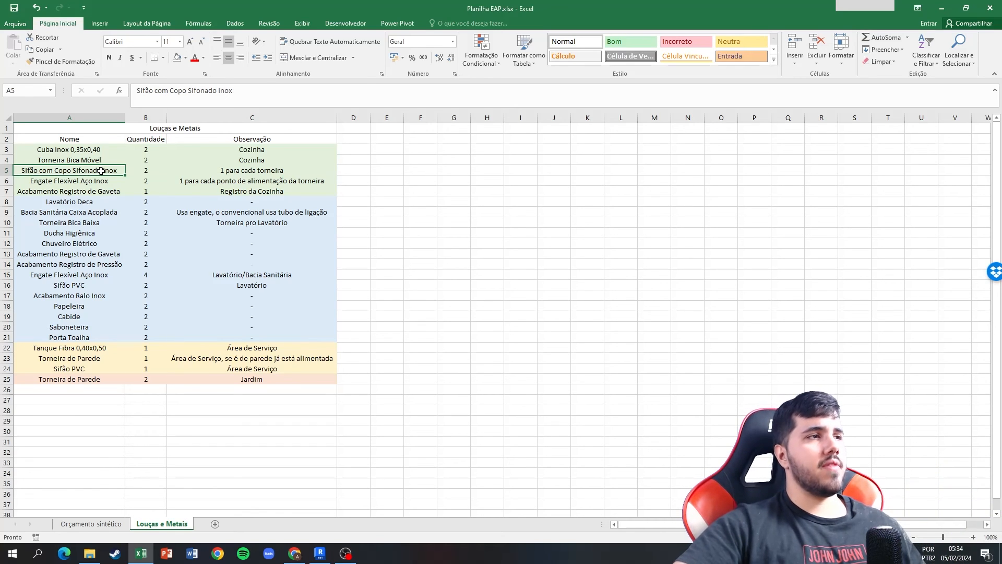
click(98, 159)
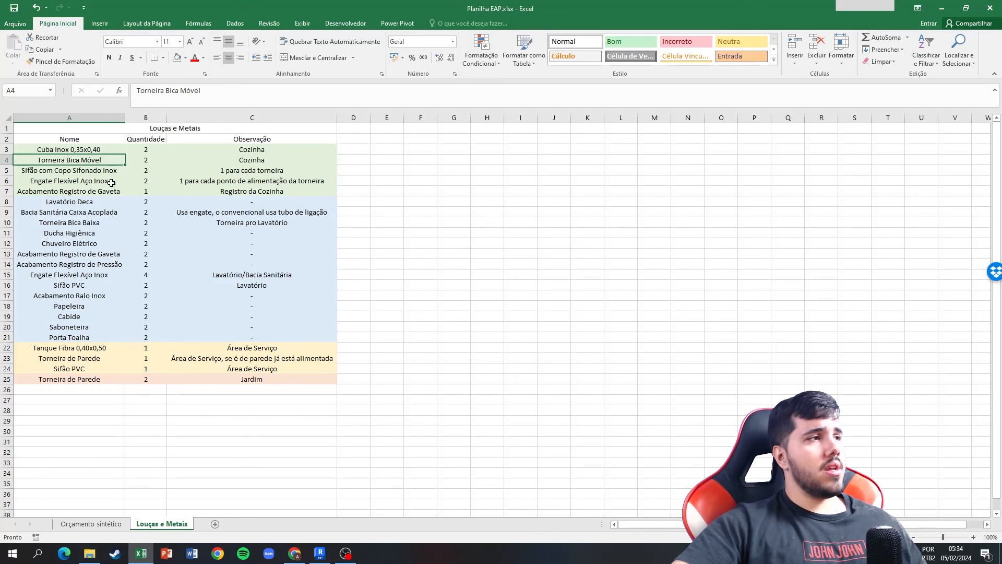
click(112, 184)
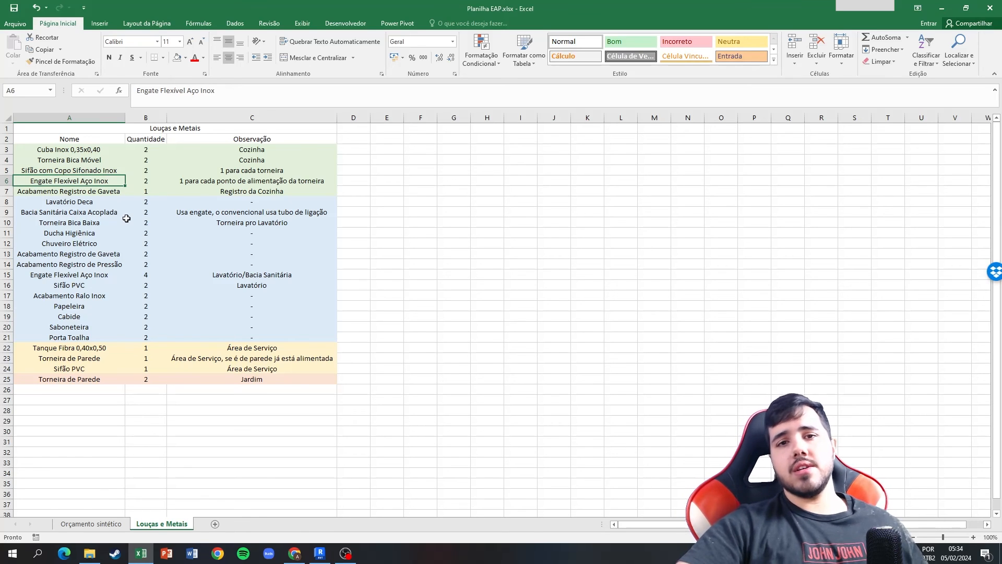
click(99, 192)
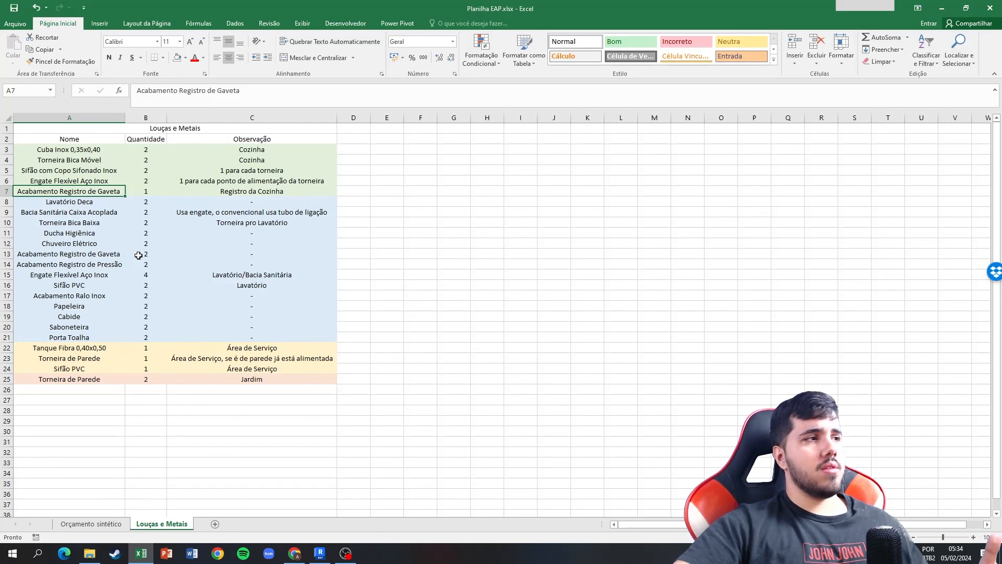
click(111, 213)
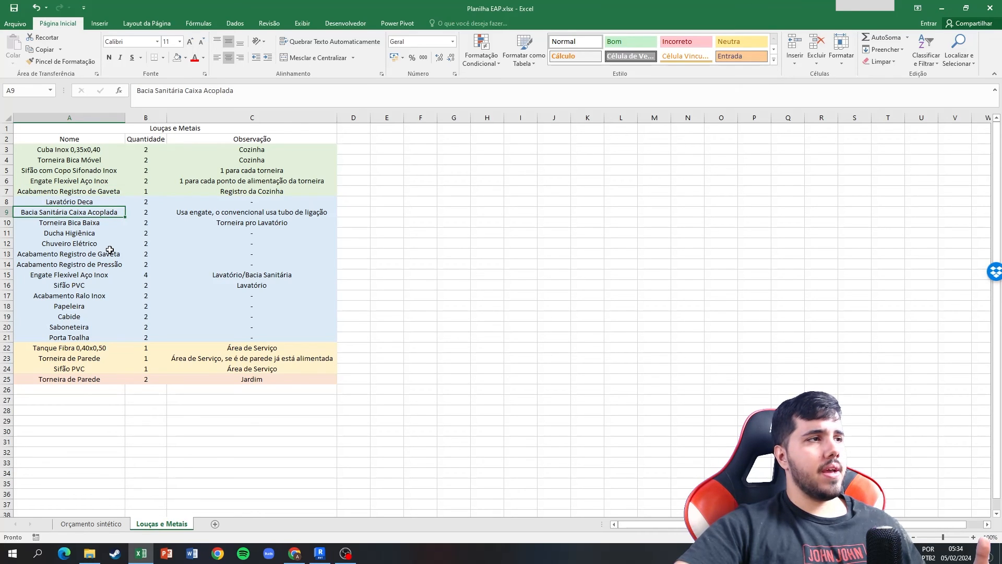
click(197, 213)
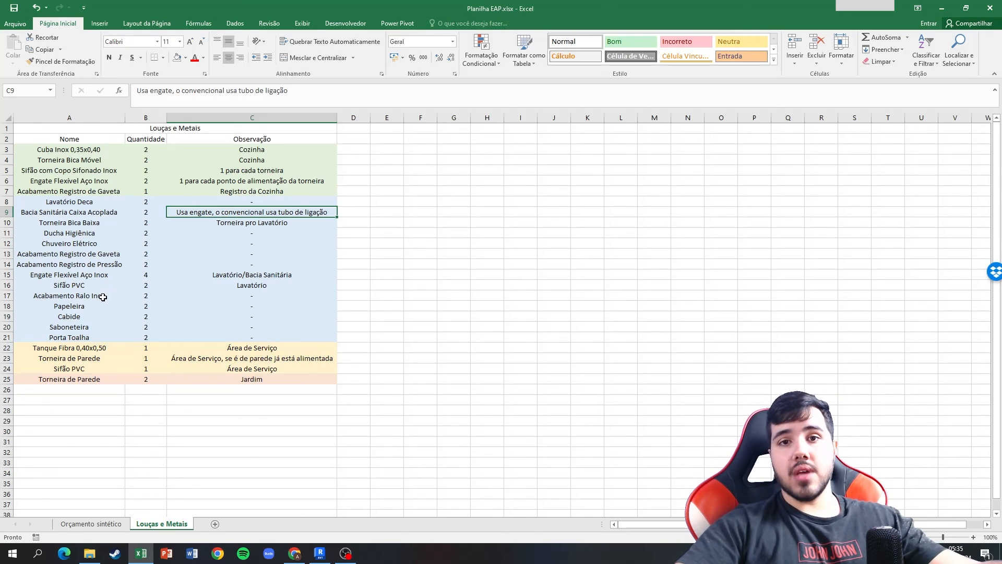
Check the quantities of Acabamento Ralo Inox, Papeleira, Cabide, Saboneteira and Porta Toalha.
click(141, 297)
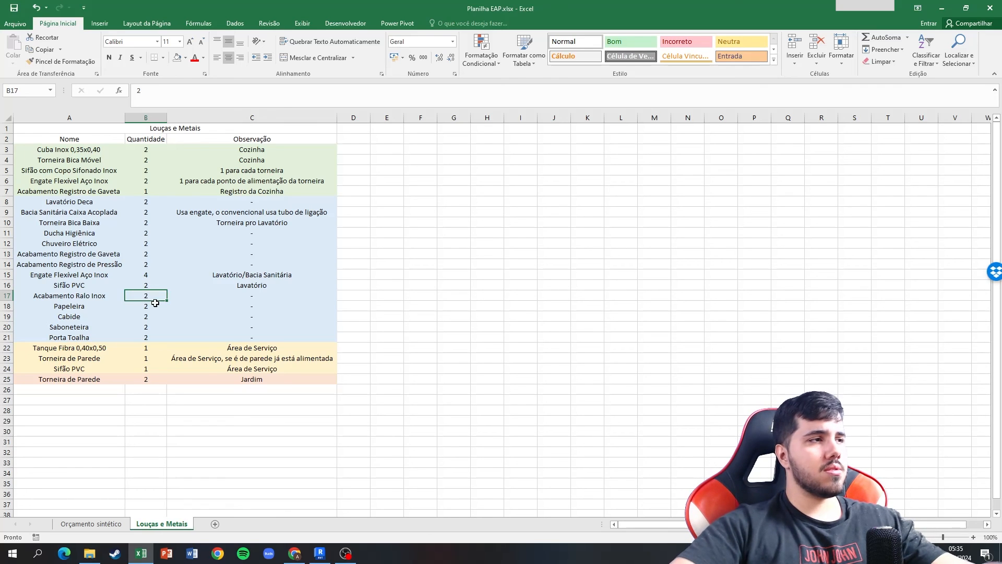
click(154, 309)
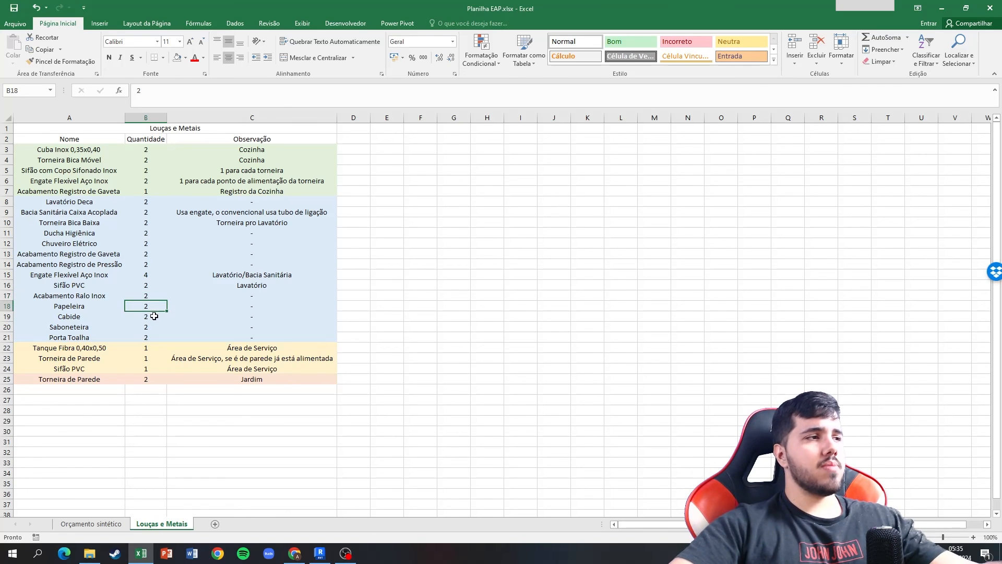
click(151, 316)
click(148, 329)
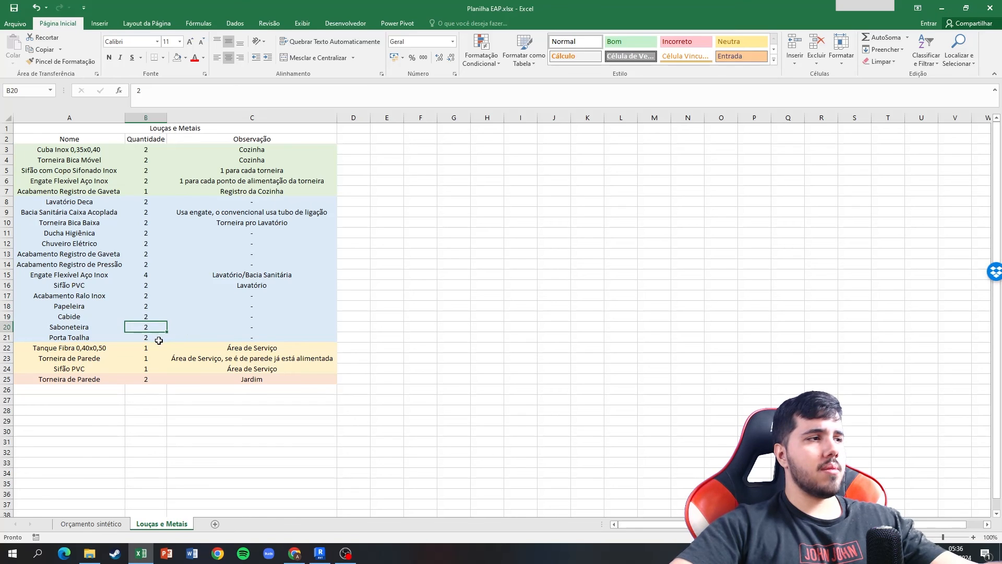
click(150, 338)
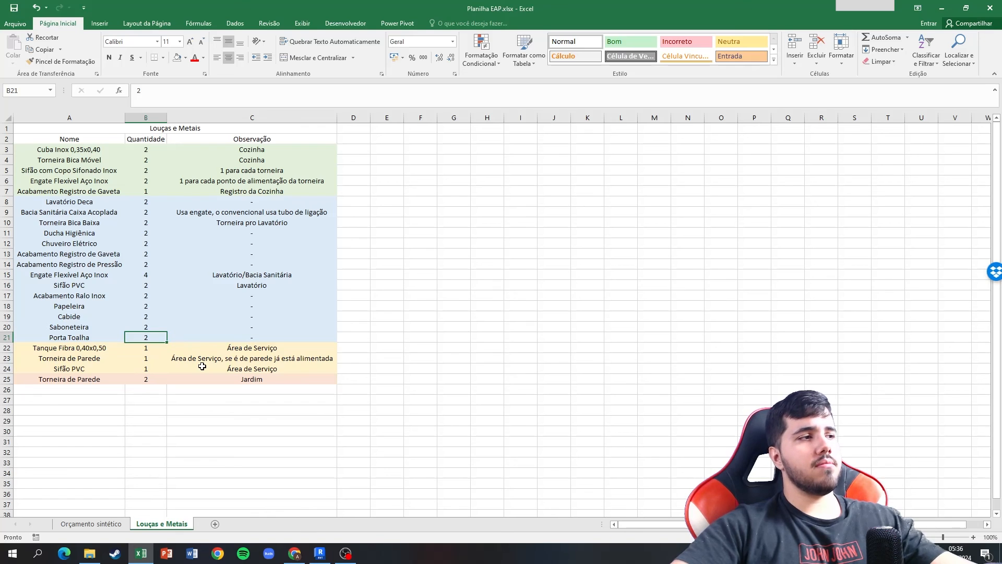
Switch to Revit and examine the bathrooms and the lateral laundry sink in the 1 - TÉRREO floor plan.
click(320, 553)
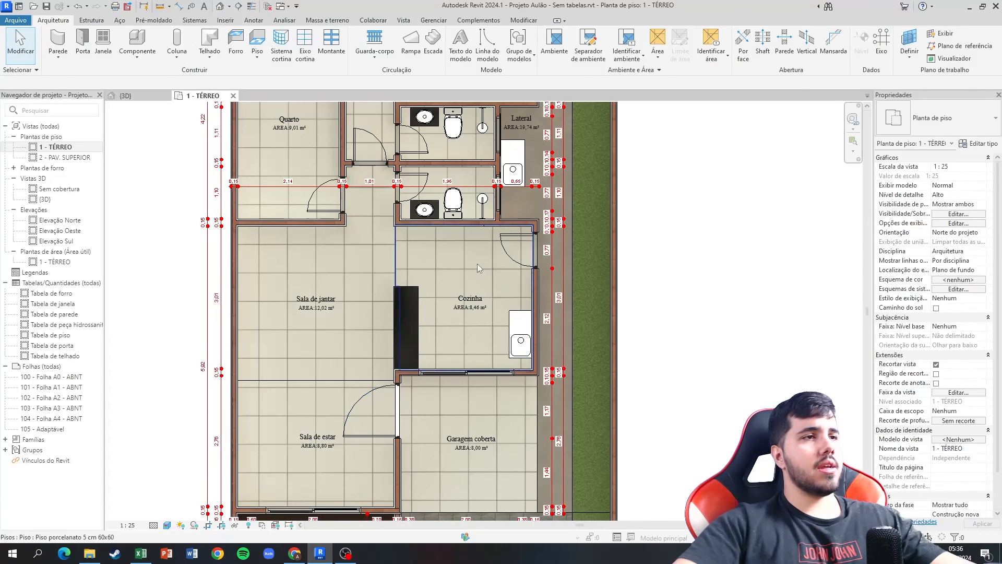
right_click(632, 283)
right_click(618, 199)
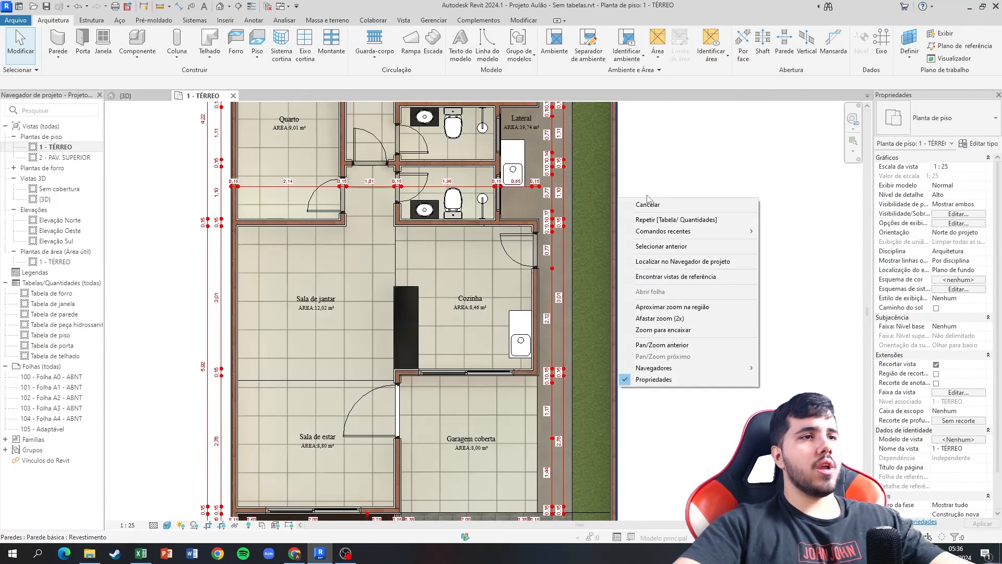
click(656, 179)
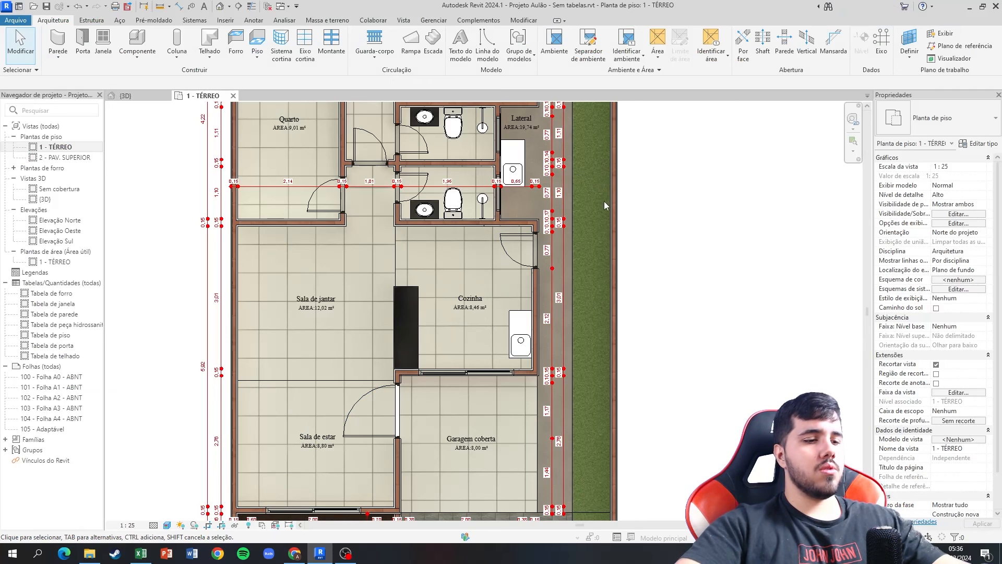
middle_drag(662, 223, 693, 298)
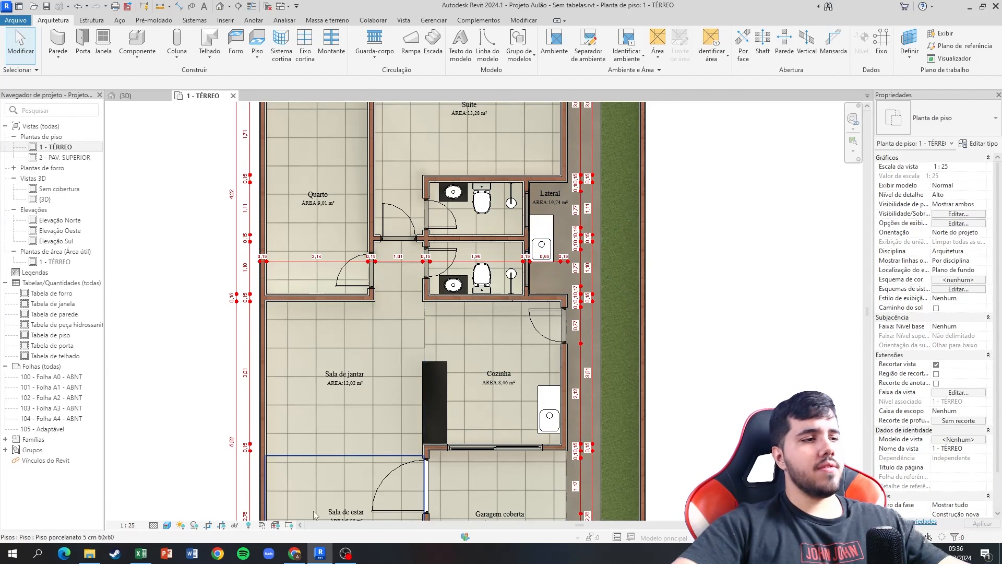
Switch to Excel, review the Área de Serviço and Jardim fixtures in Louças e Metais, and return to the Orçamento sintético sheet.
click(150, 556)
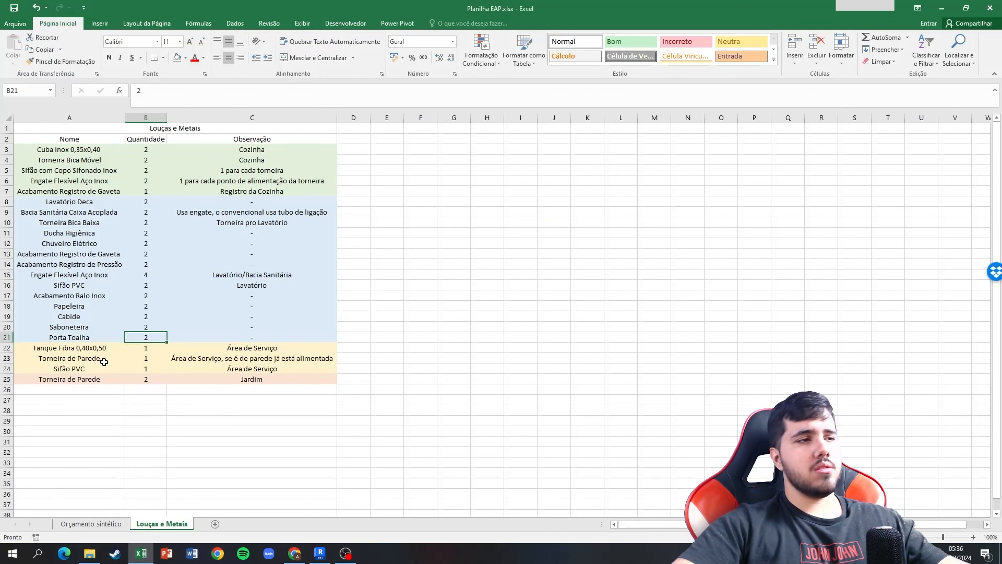
click(203, 361)
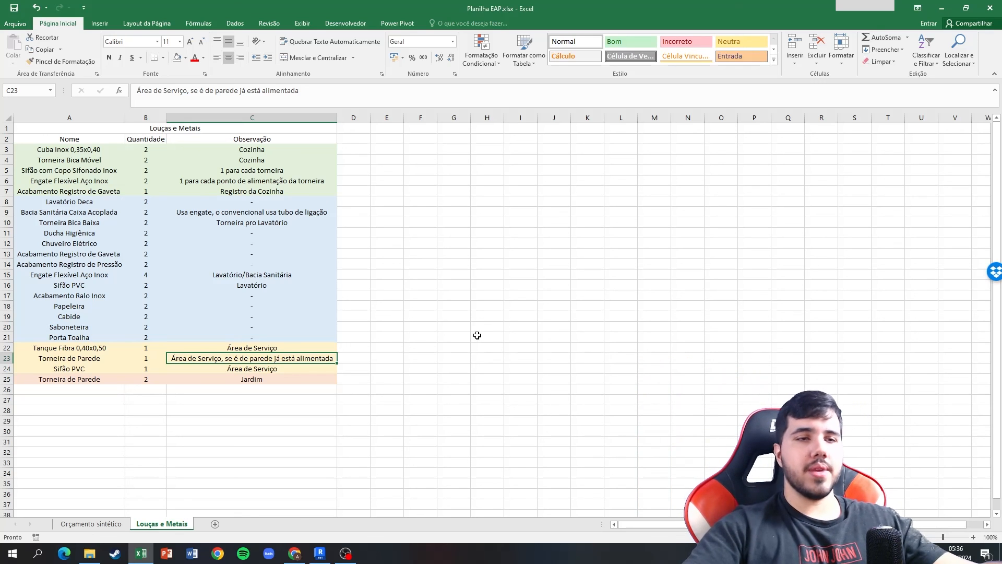
click(116, 369)
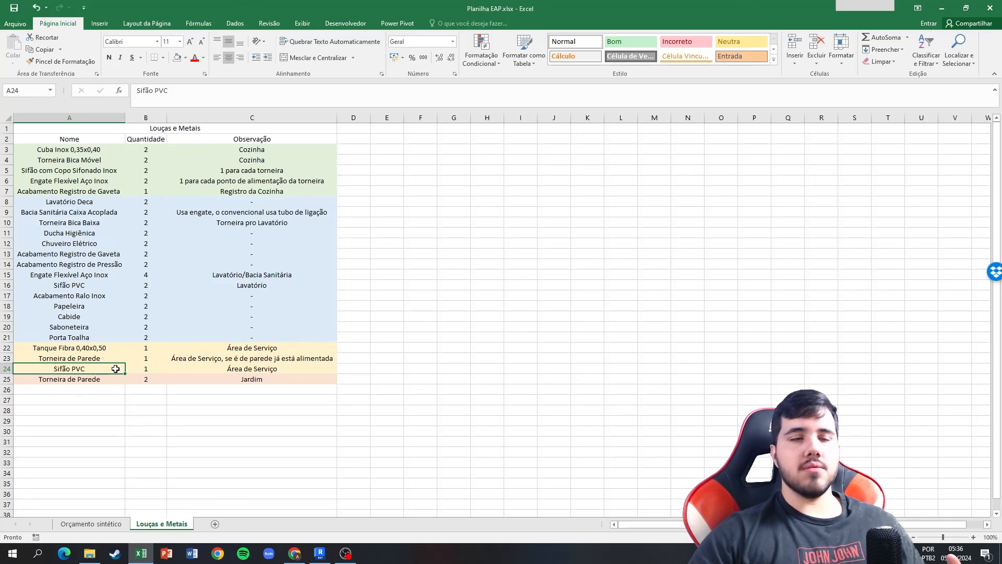
click(108, 171)
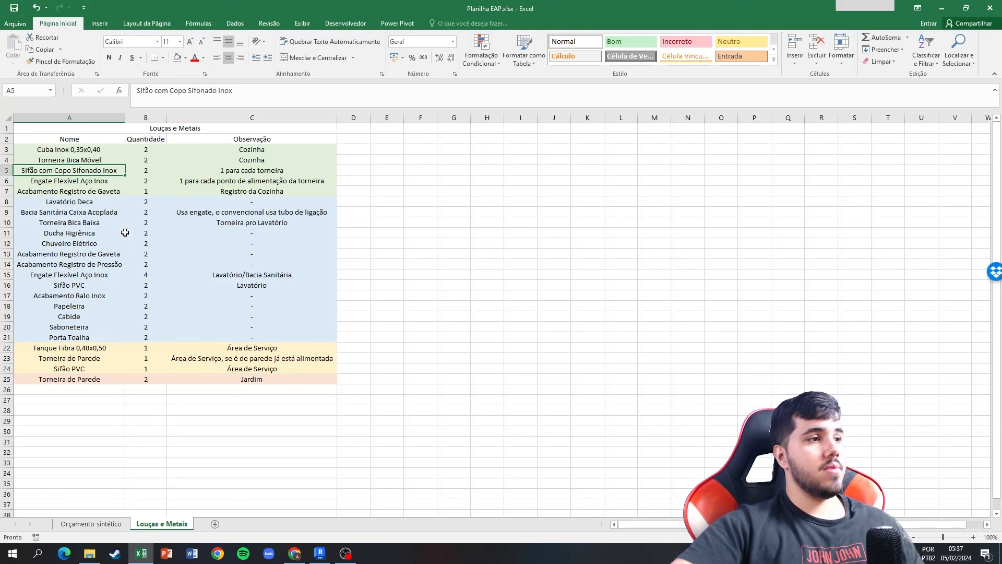
drag(89, 378, 205, 377)
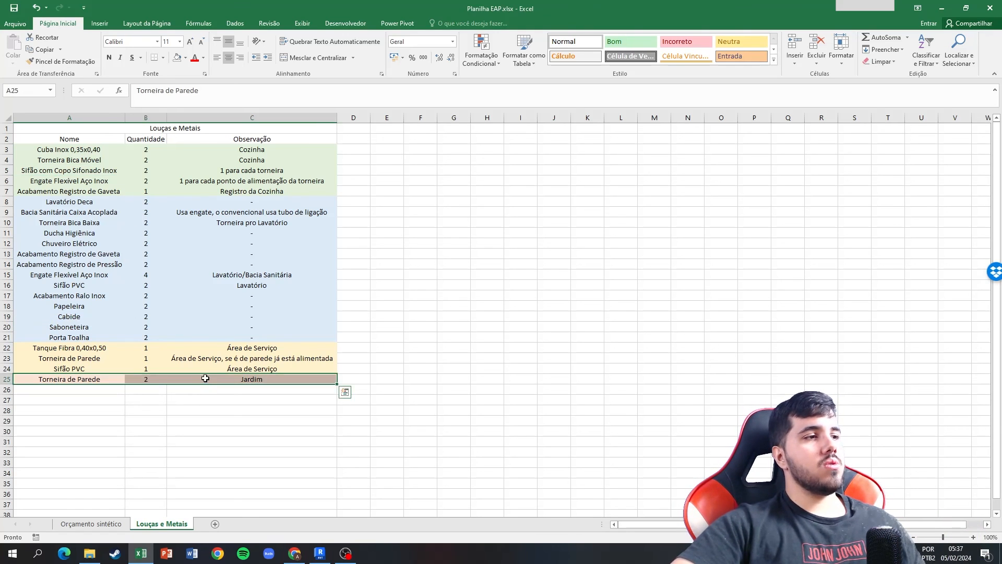
click(170, 282)
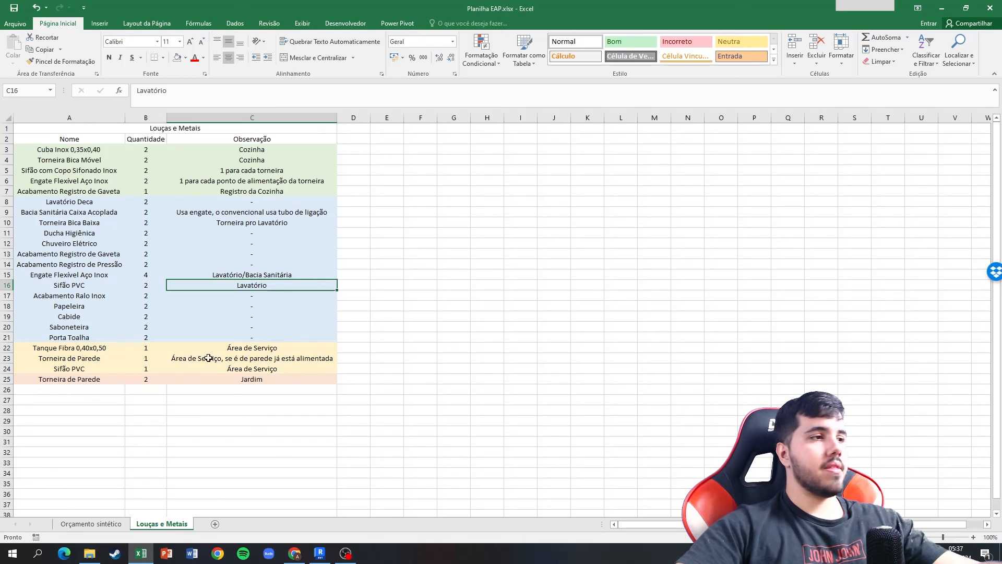
click(93, 522)
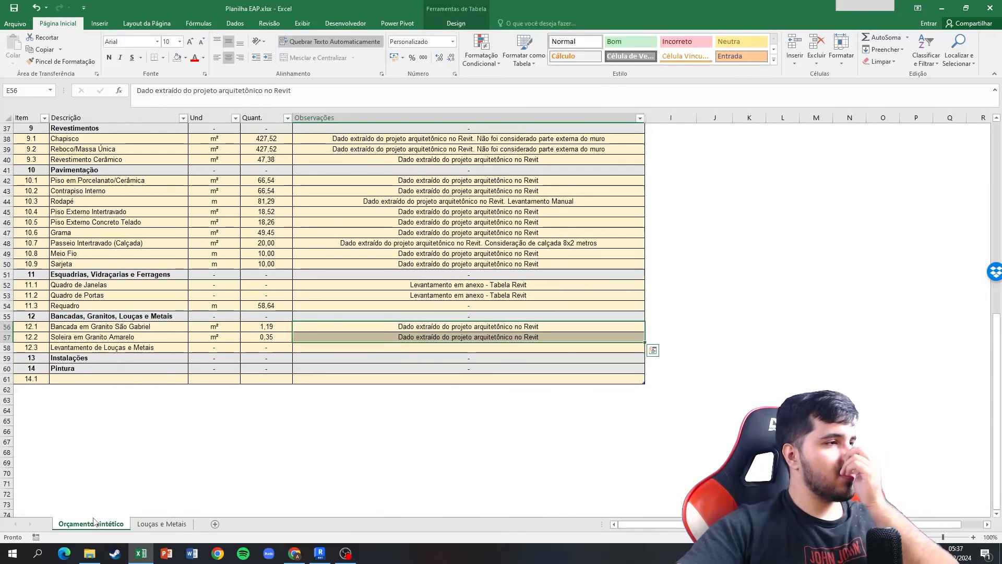
Check item 12.3, Levantamento de Louças e Metais, against the Louças e Metais sheet and return to Orçamento sintético.
click(160, 351)
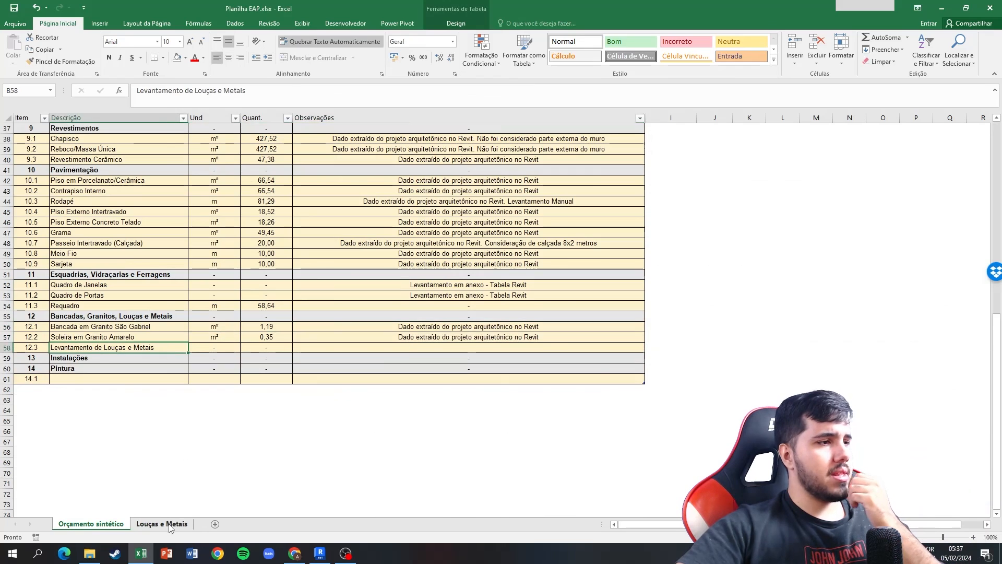
click(162, 523)
click(99, 523)
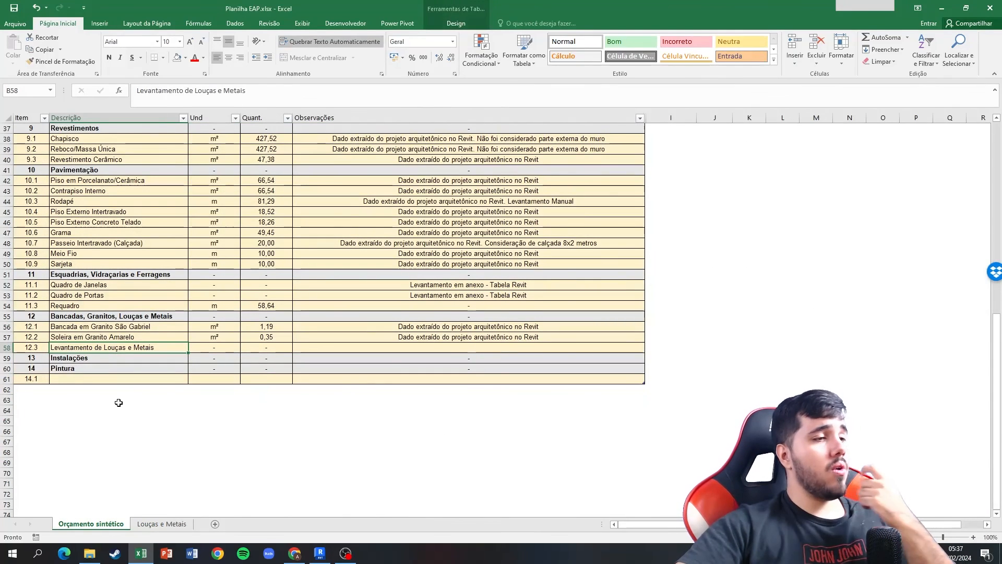
Switch to Lucidchart in Chrome to examine the Instalações and Pintura branches of the EAP, then return to Excel by way of Revit.
click(295, 553)
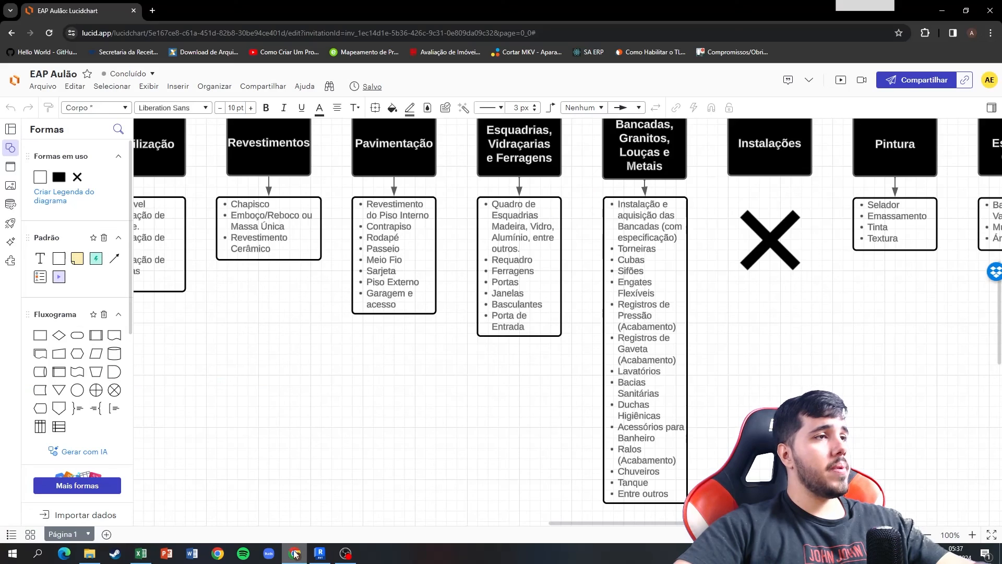
right_drag(761, 374, 727, 403)
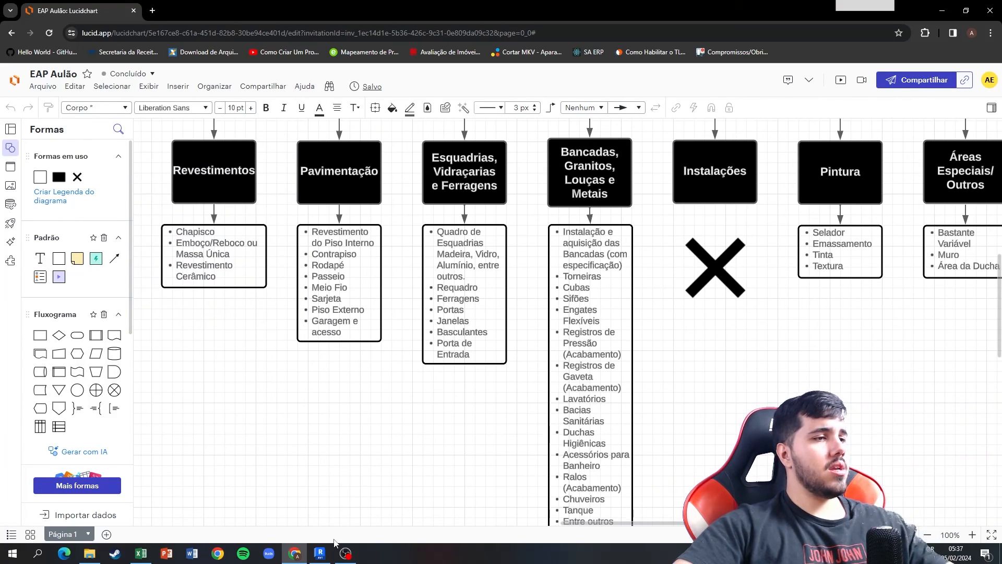
click(320, 554)
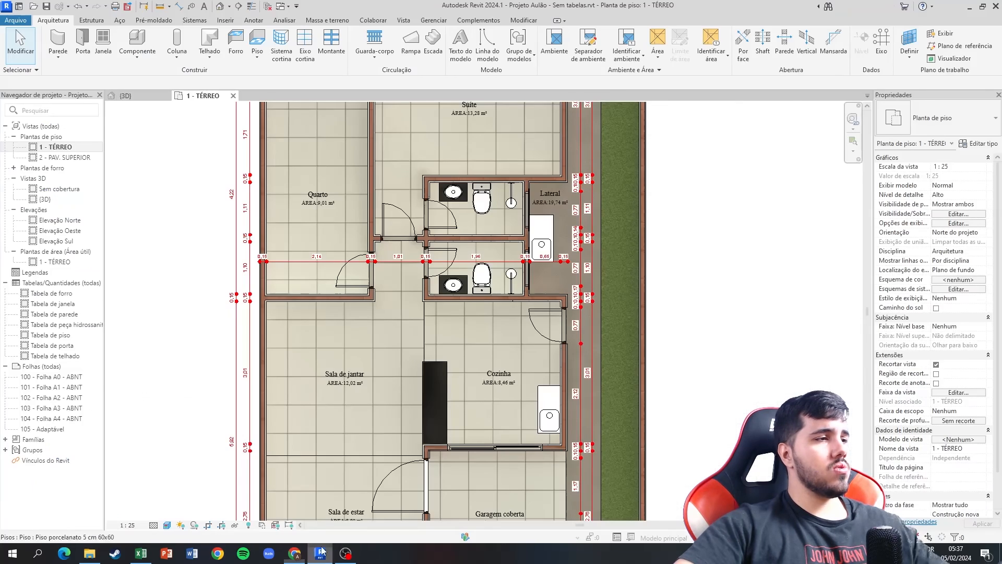
click(141, 553)
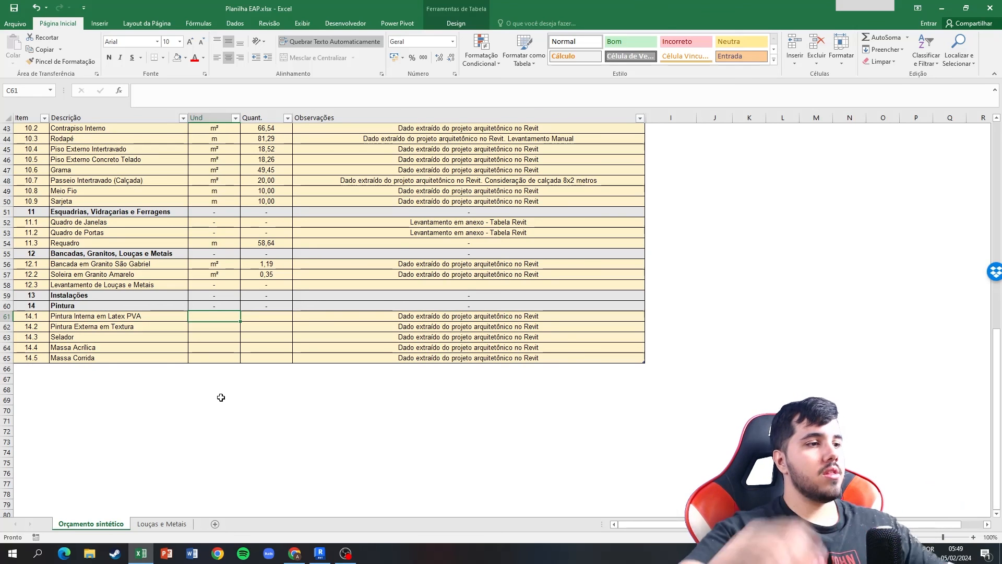
Read the Latex PVA area in Revit's Tabela de parede and enter m² and 129,84 for item 14.1 in Excel.
click(321, 553)
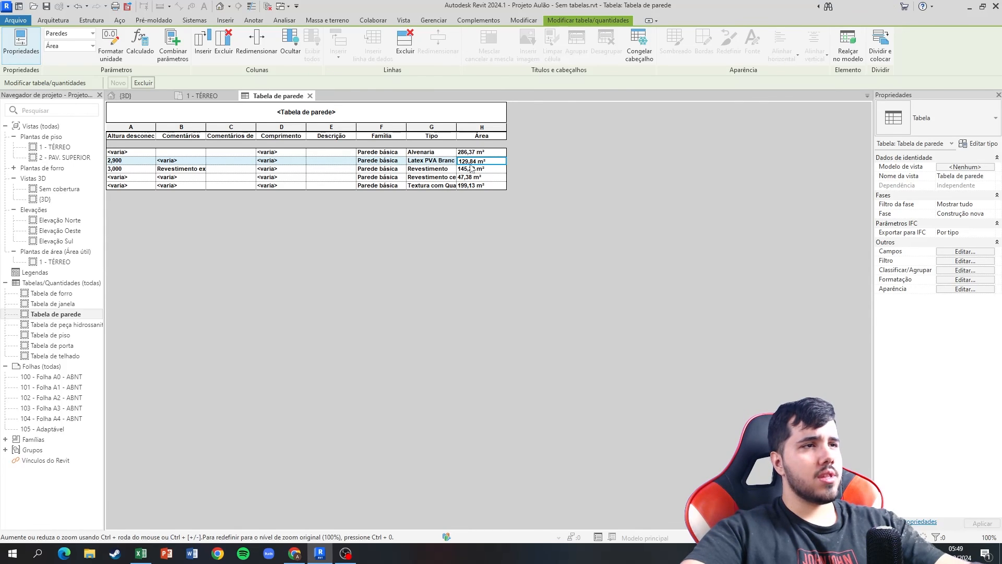
key(alt+Tab)
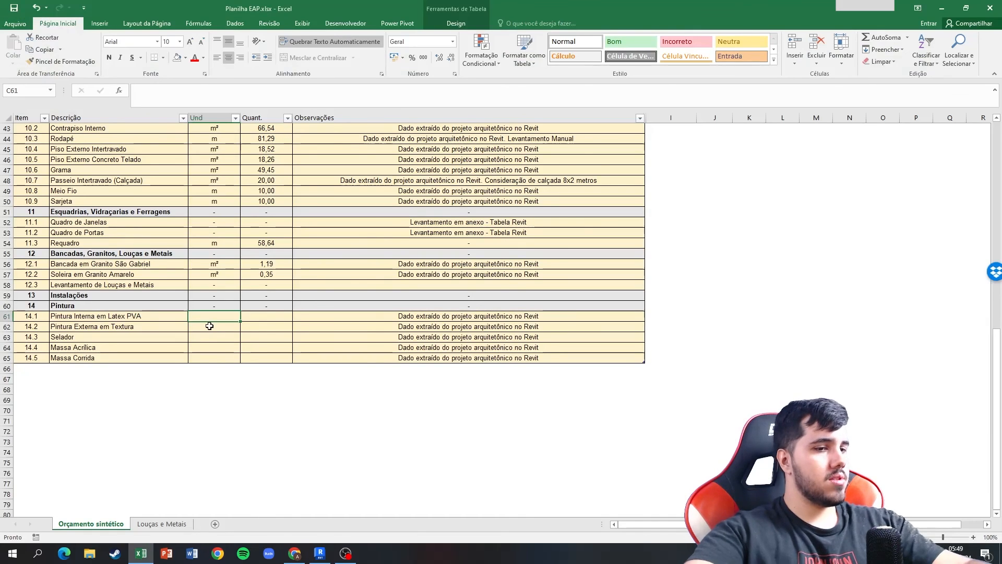
text(12)
key(BackSpace)
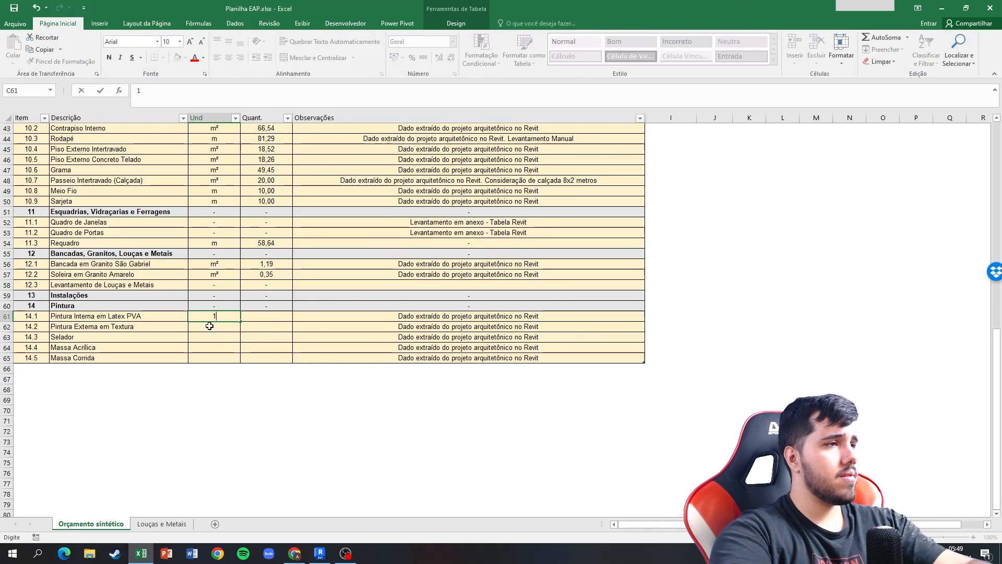
text(²)
key(Tab)
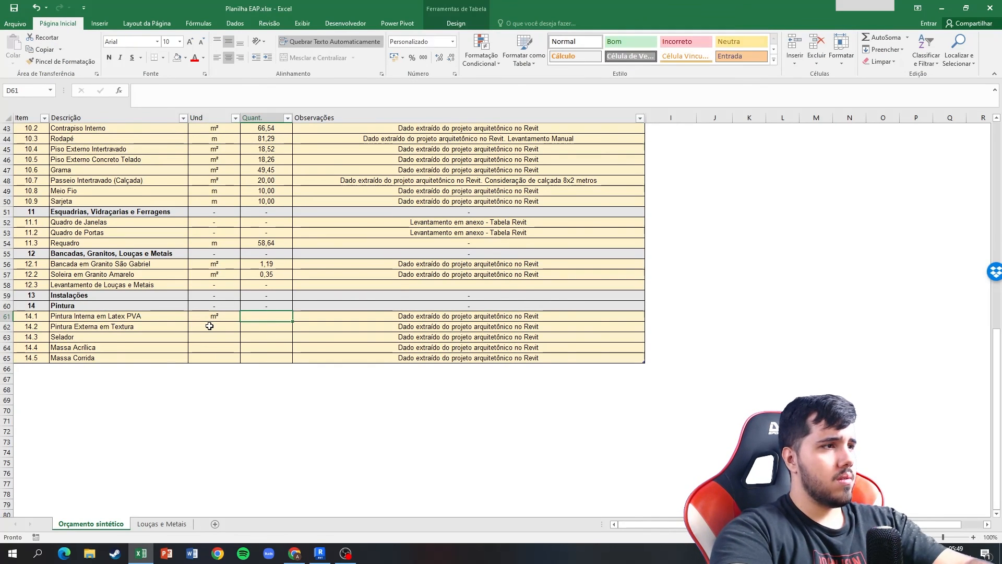
text(129,84)
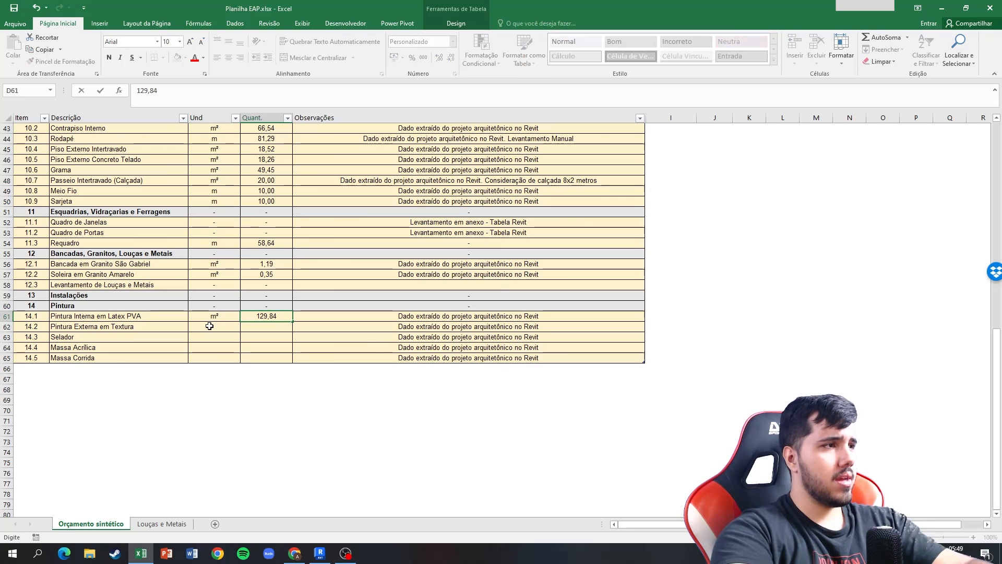
key(Return)
Switch to Revit and locate the walls of the Revestimento row from Tabela de parede in the 3D view.
key(alt+Tab)
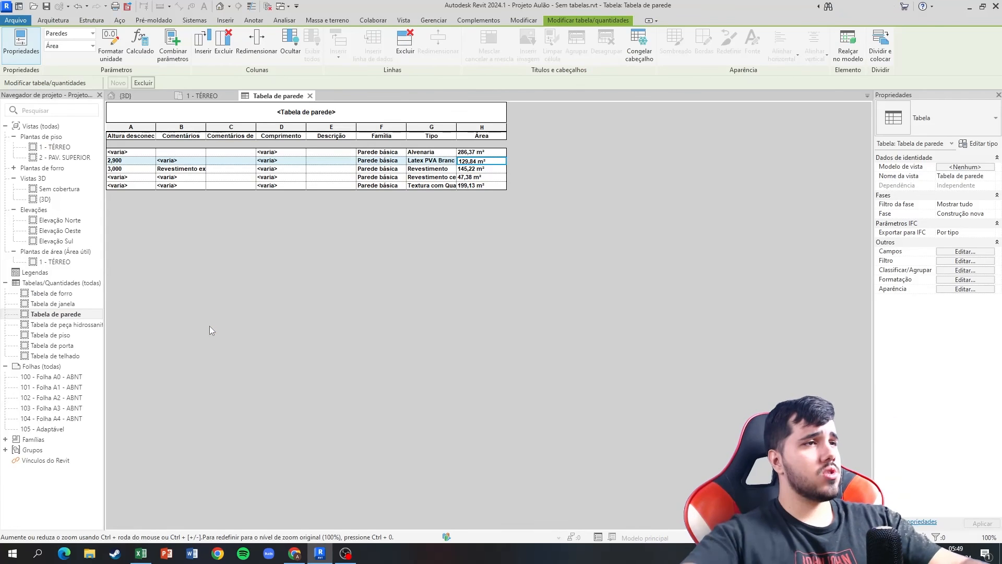
click(437, 170)
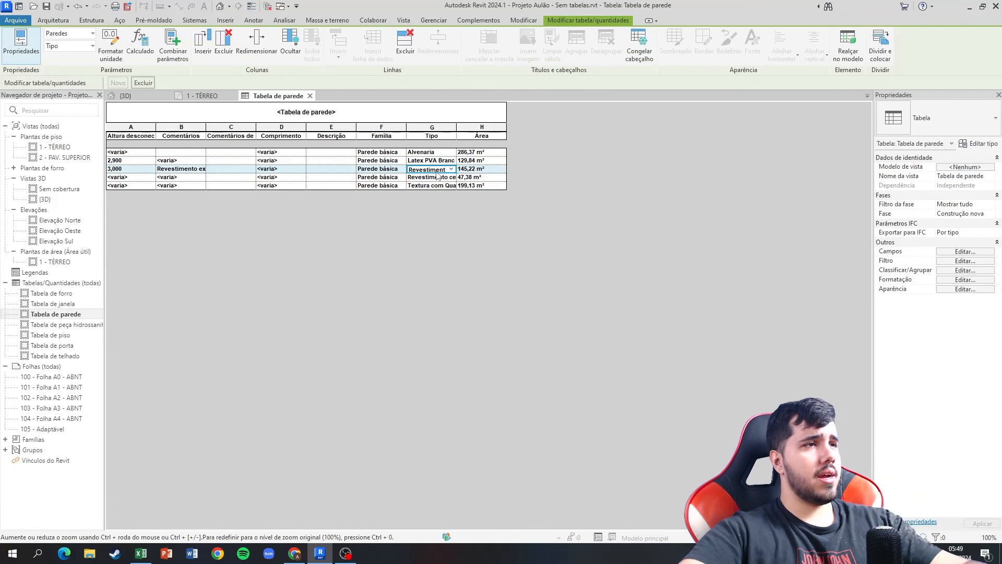
click(438, 172)
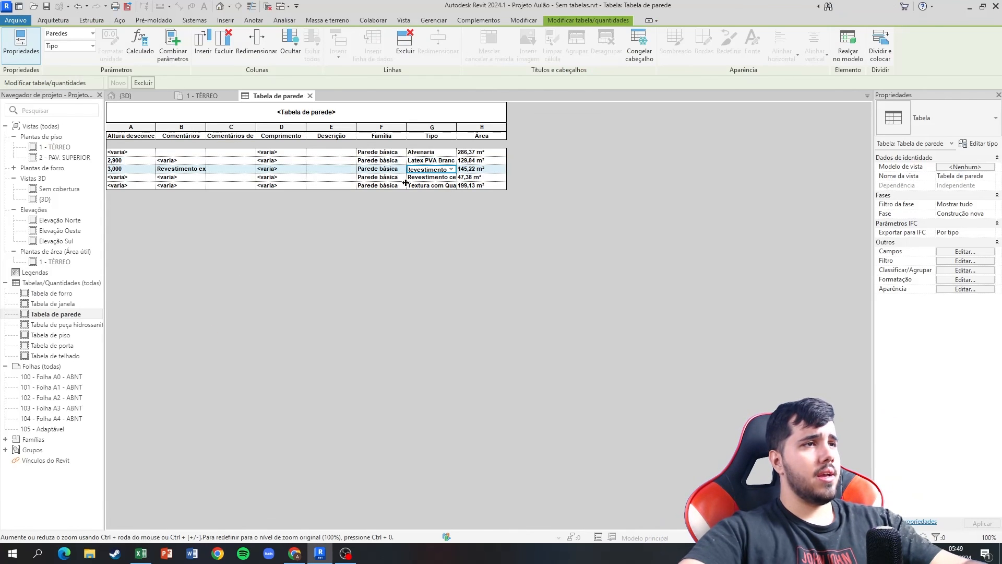
click(199, 98)
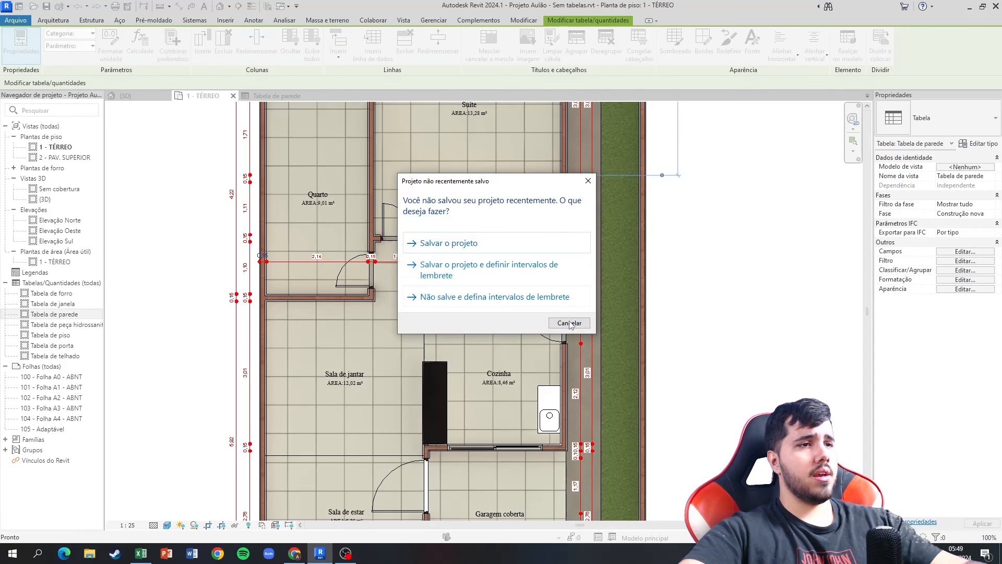
click(569, 323)
click(126, 96)
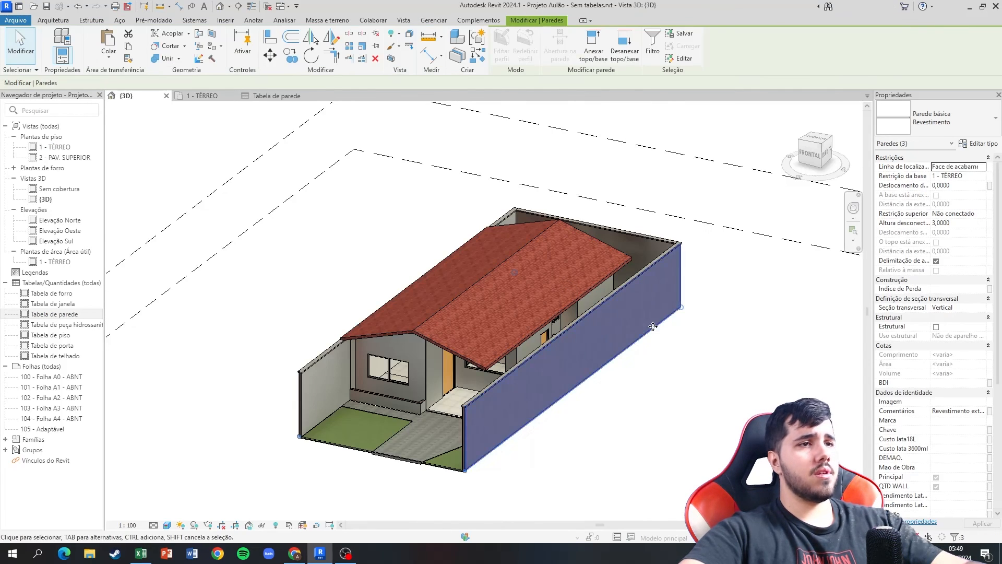
click(289, 98)
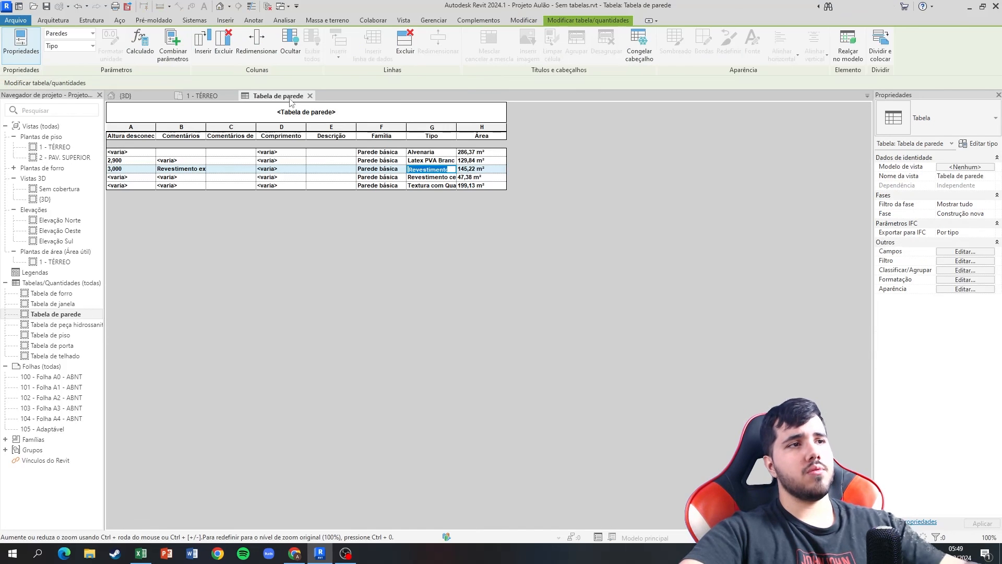
Read the Textura wall area in Tabela de parede and enter m² and 199,13 for item 14.2 in Excel.
click(423, 186)
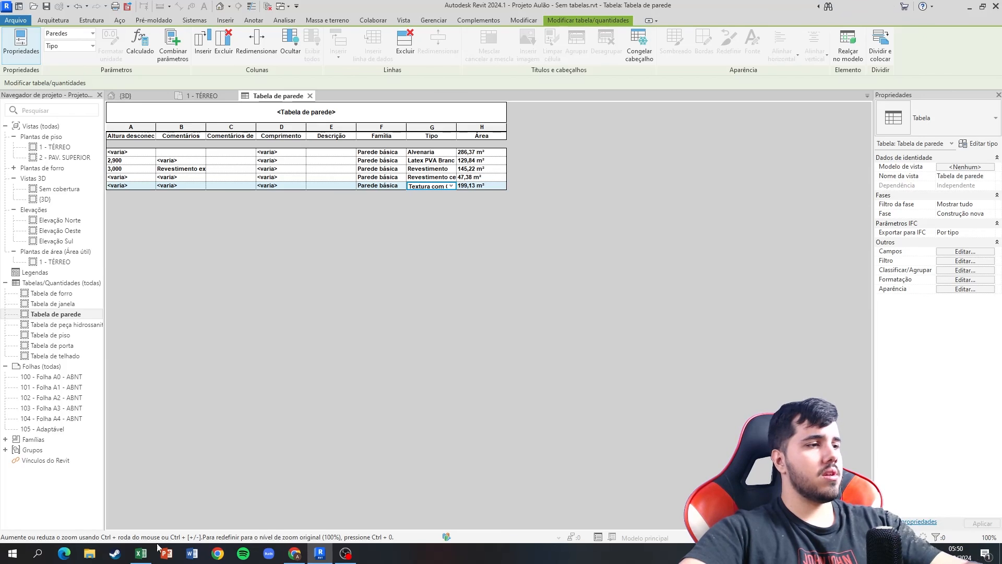
click(141, 554)
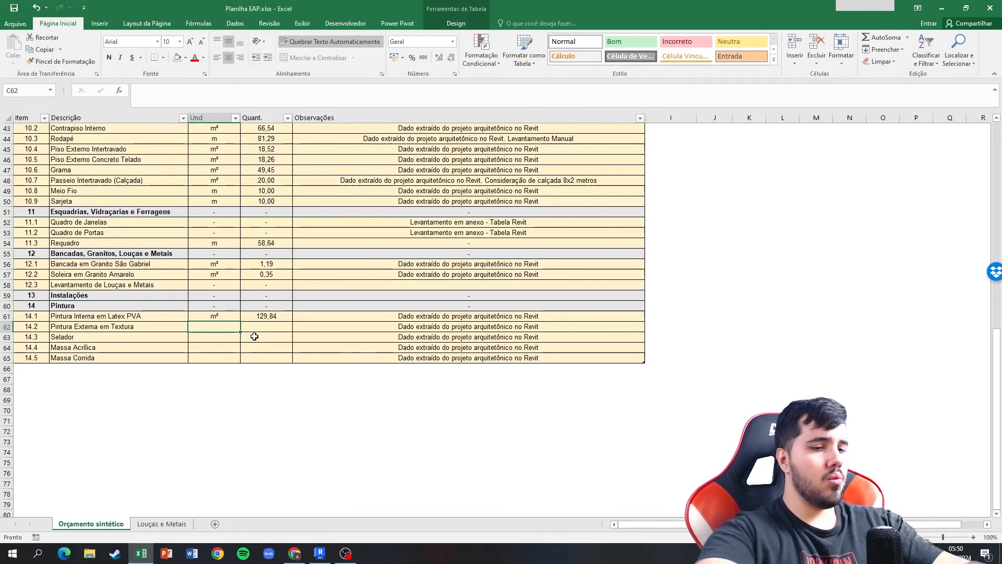
text(m²)
key(Tab)
text(199,13)
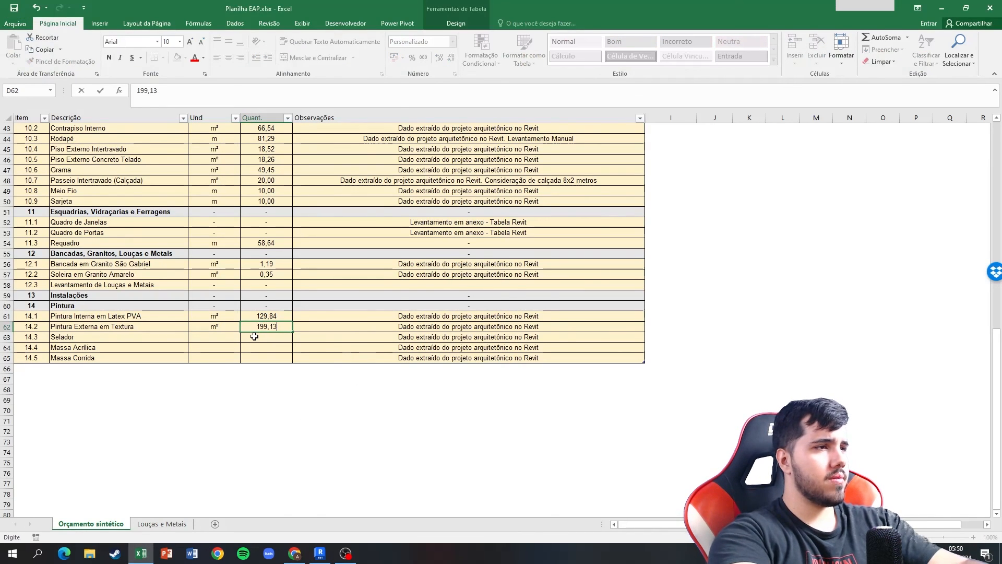
key(Return)
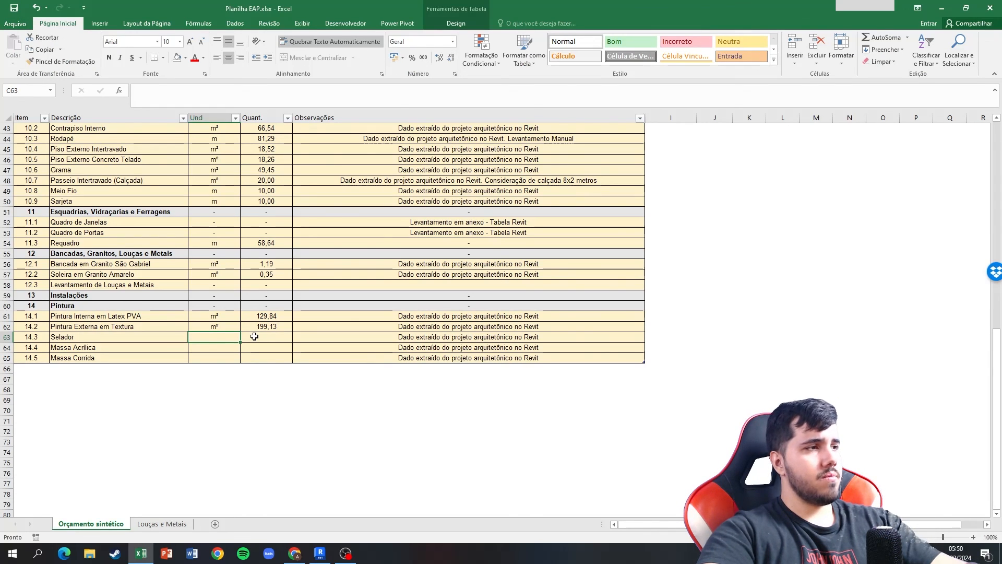
Select the quantities of items 14.1 and 14.2 to read their combined area.
click(254, 337)
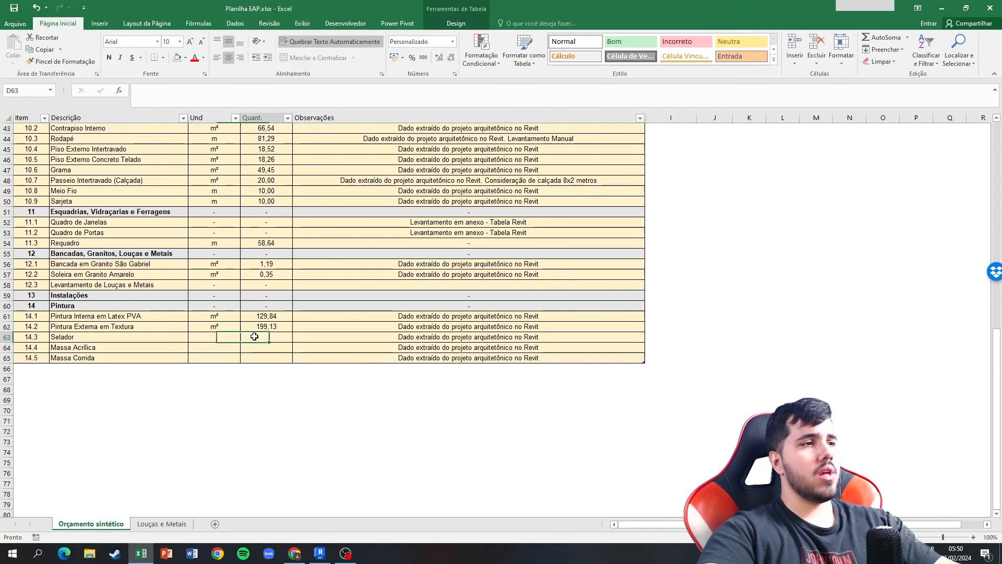
key(Up)
key(shift+Up)
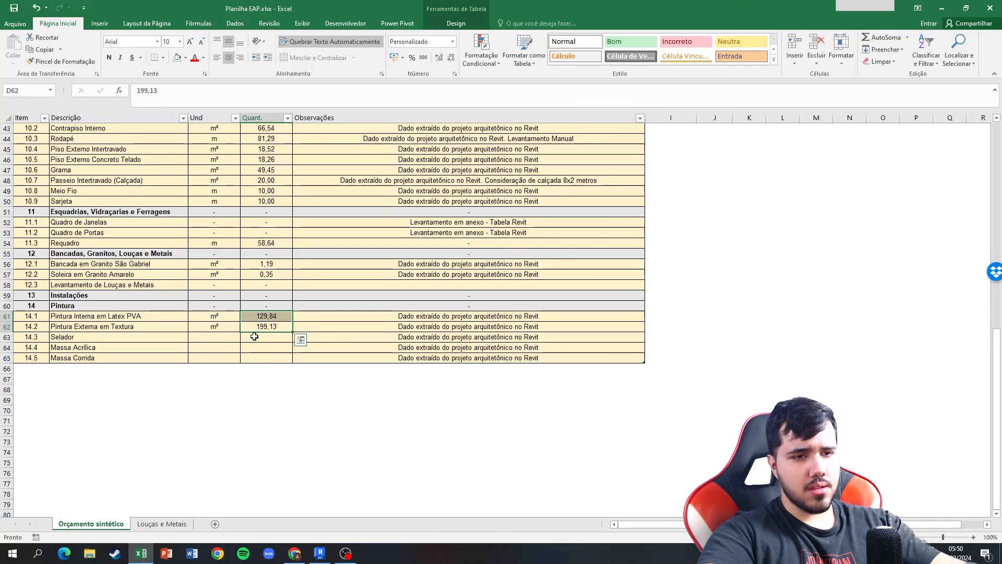
Enter the unit m² and the quantity 328,97 for Selador, item 14.3.
key(Down)
key(Left)
text(m²)
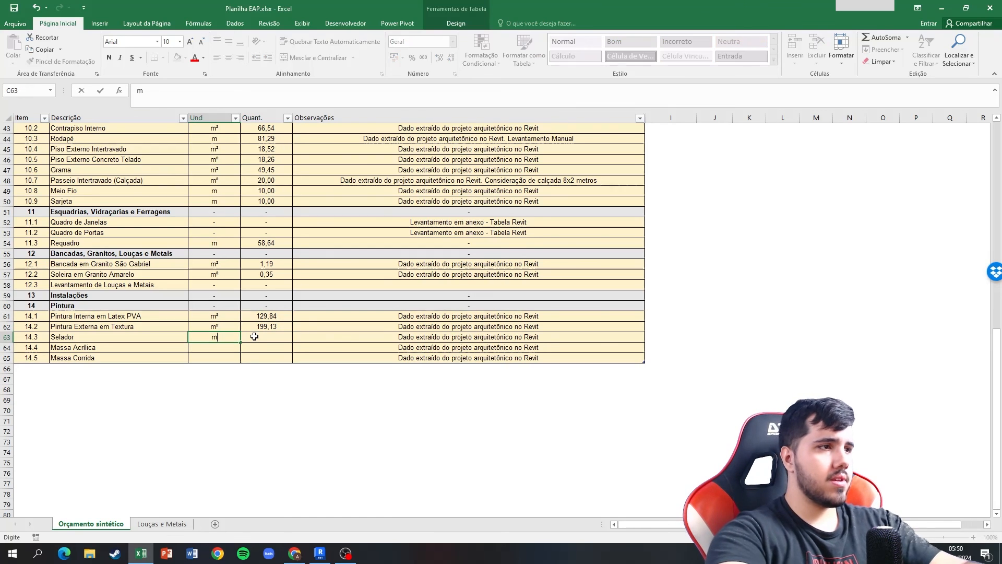
key(Tab)
double_click(254, 337)
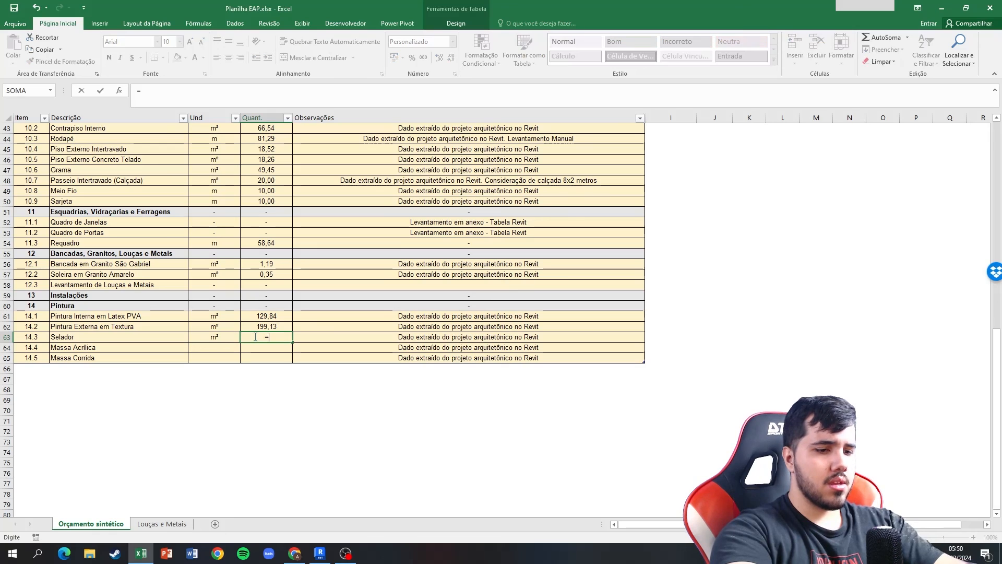
text(23)
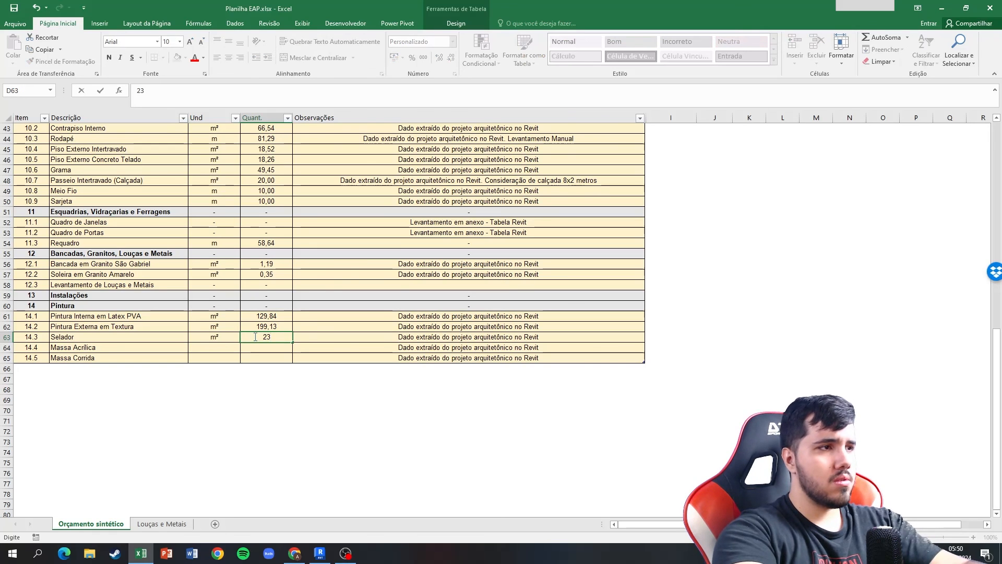
key(BackSpace)
key(BackSpace)
text(328,97)
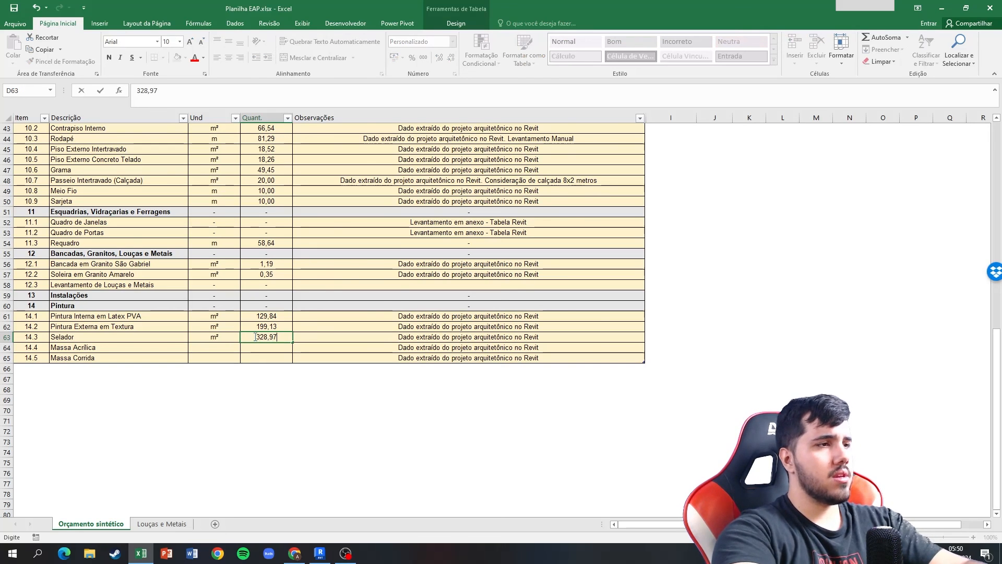
key(Return)
key(Left)
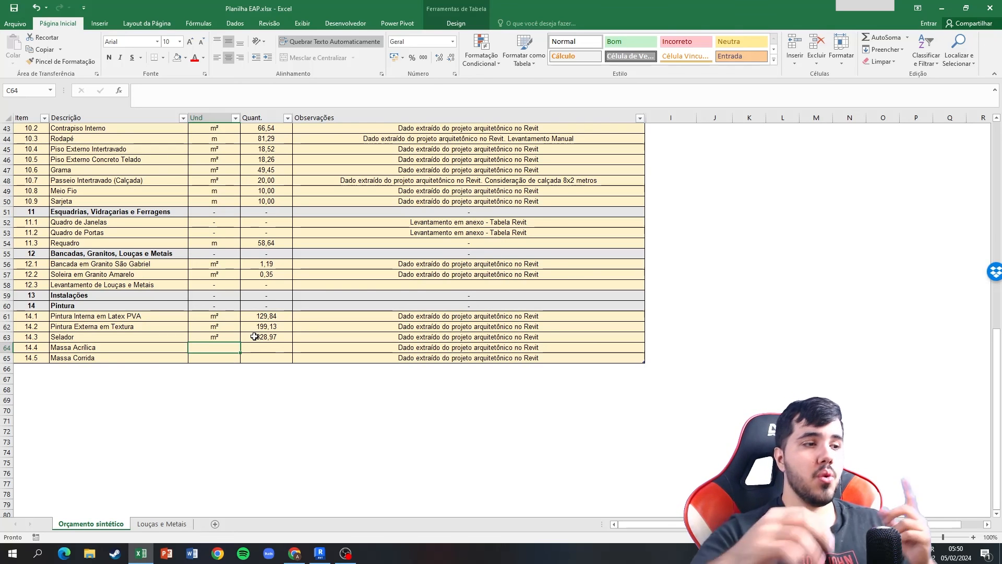
Switch to Revit and examine the outer walls of the house and the boundary wall from both sides in the 3D view.
key(alt+Tab)
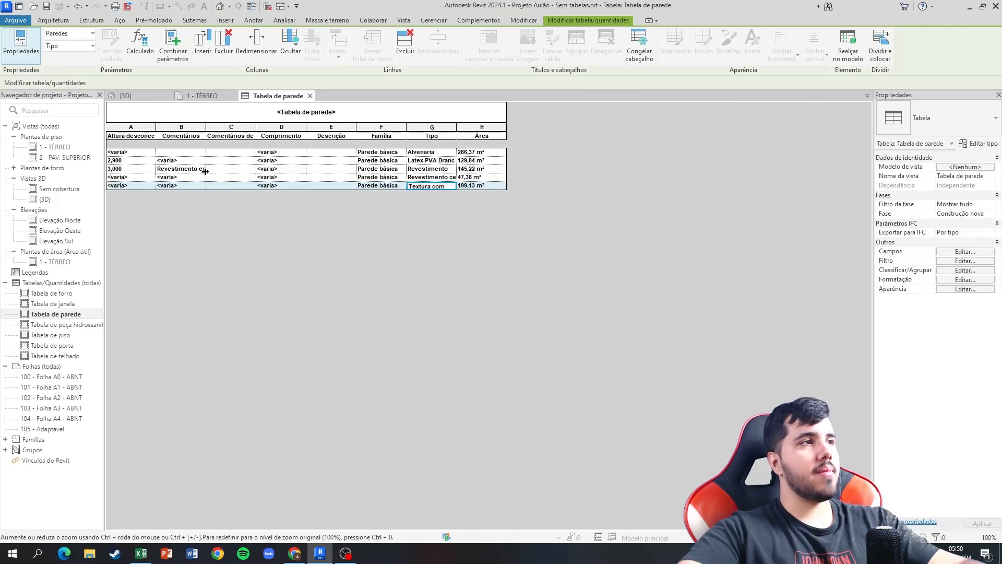
click(146, 96)
click(300, 270)
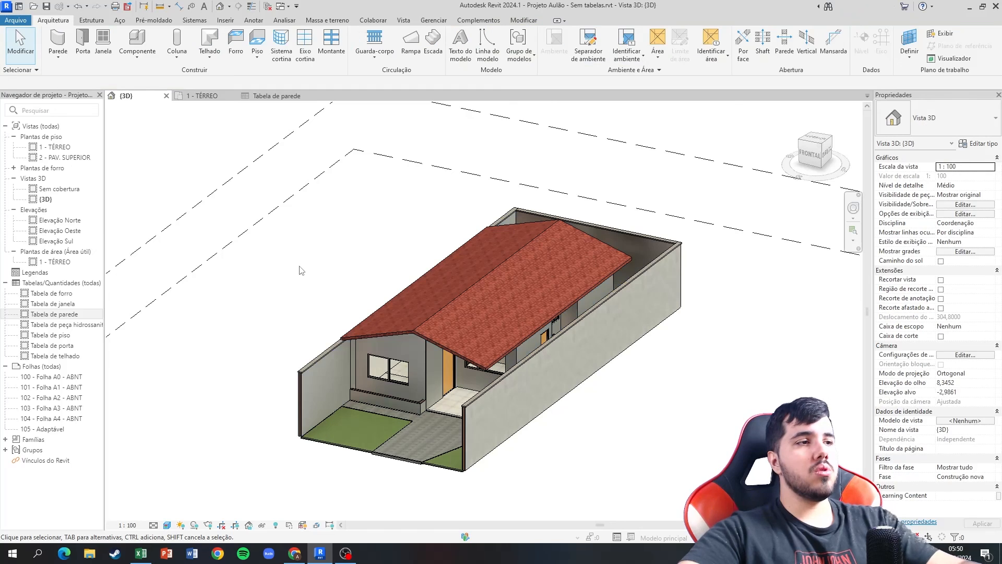
shift+middle_drag(307, 272, 446, 250)
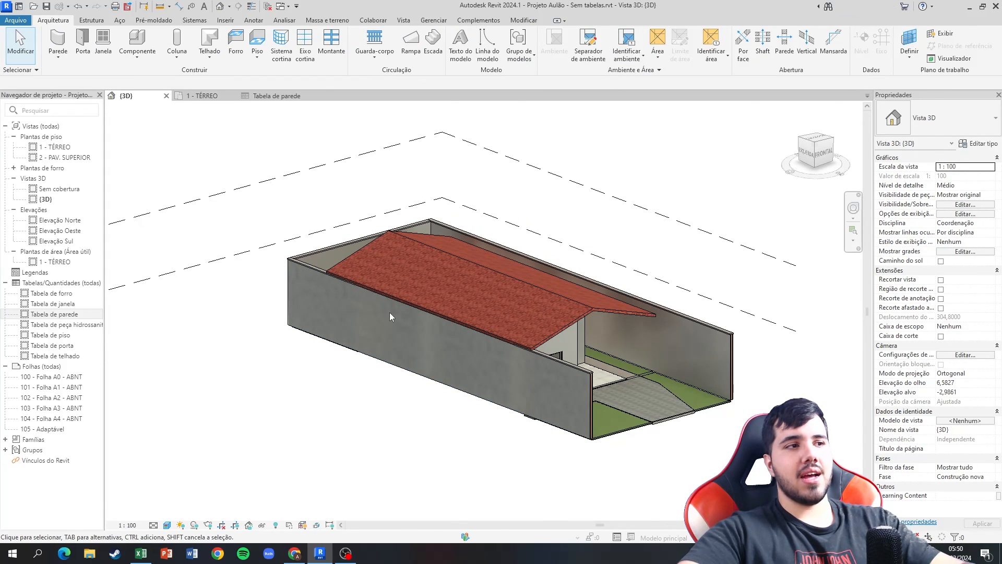
shift+middle_drag(320, 359, 188, 352)
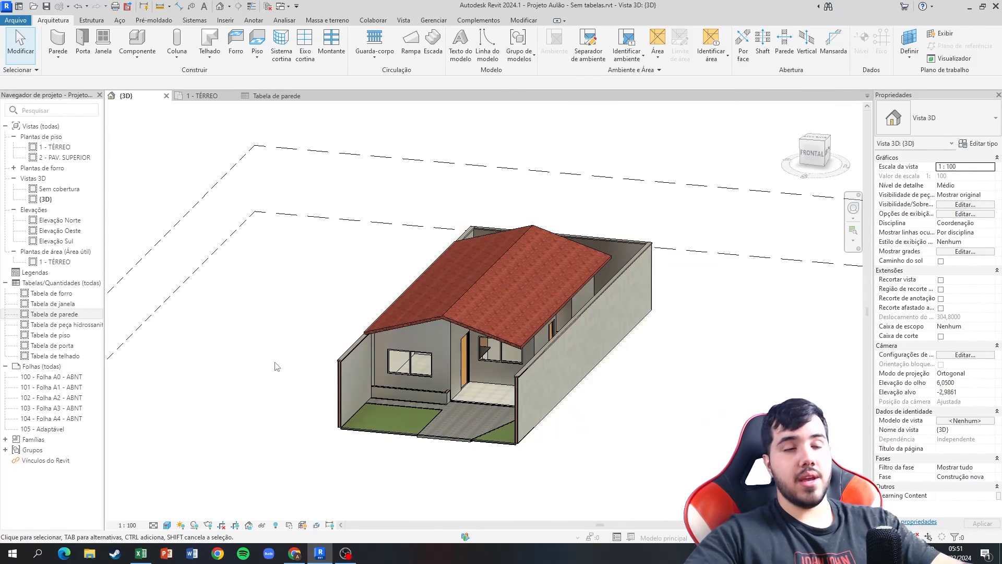
Switch to Excel and copy the m² unit from item 14.1 to Massa Corrida, item 14.5.
click(140, 554)
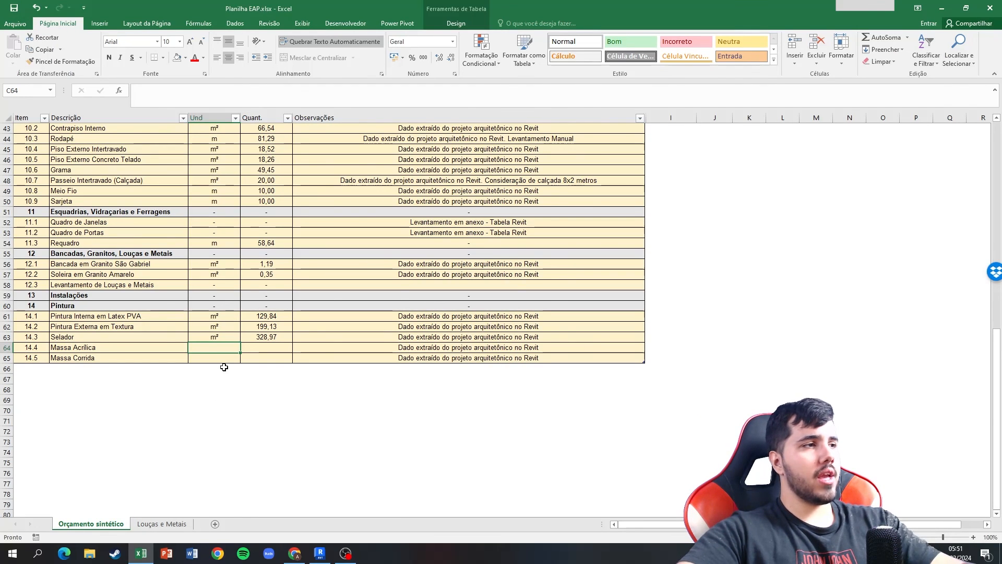
click(224, 320)
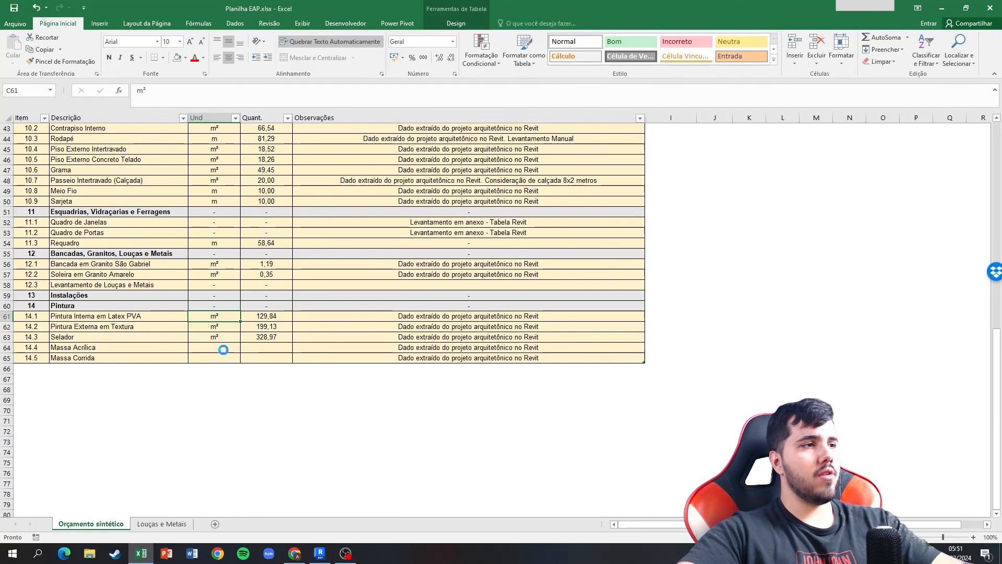
key(ctrl+c)
click(222, 358)
key(ctrl+v)
key(Escape)
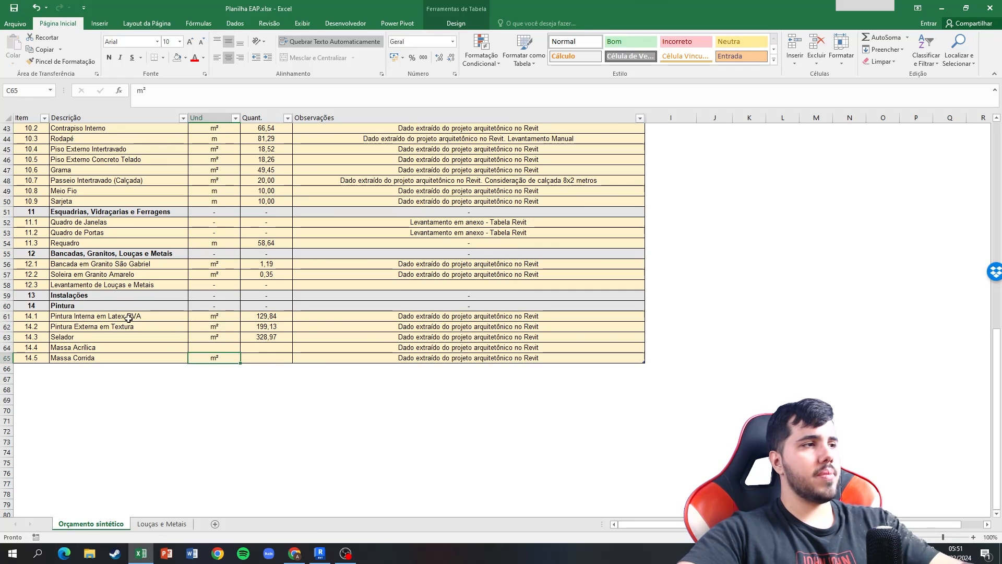
Copy the quantity of Pintura Interna em Latex PVA, item 14.1, to the quantity of Massa Corrida, item 14.5.
click(255, 318)
key(ctrl+c)
click(265, 358)
key(ctrl+v)
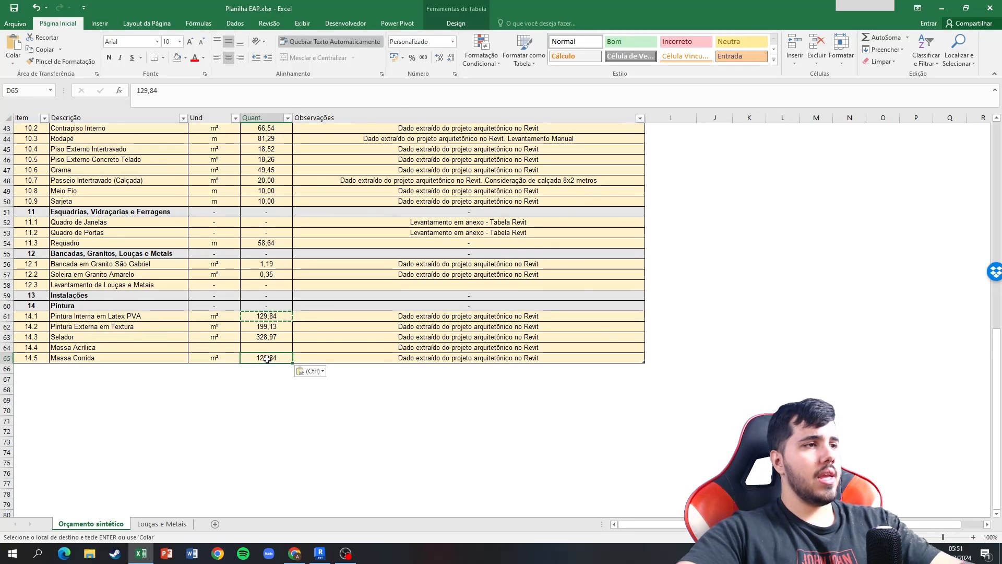
key(Escape)
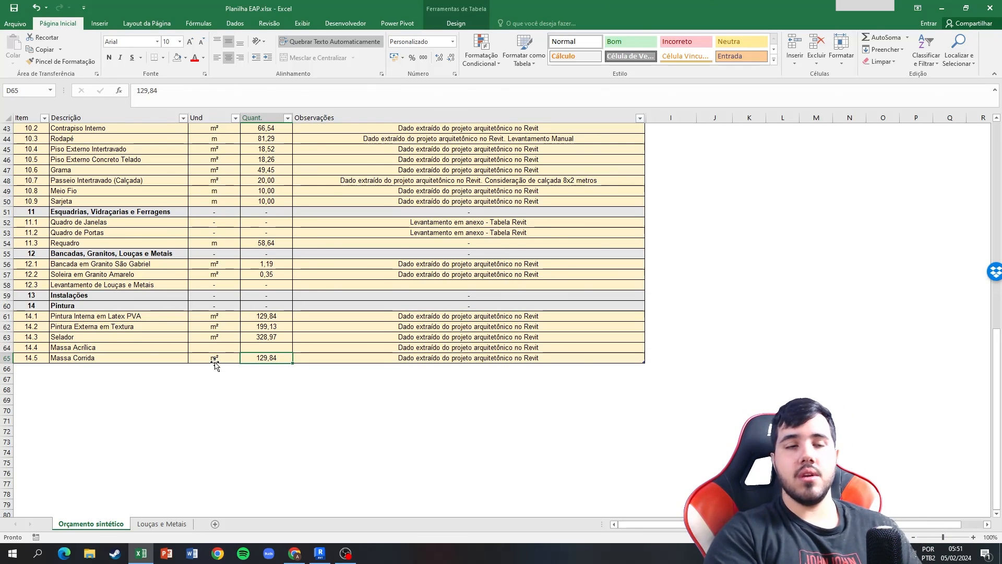
Enter the unit m² and the quantity 0 for Massa Acrílica, item 14.4.
key(Left)
key(Up)
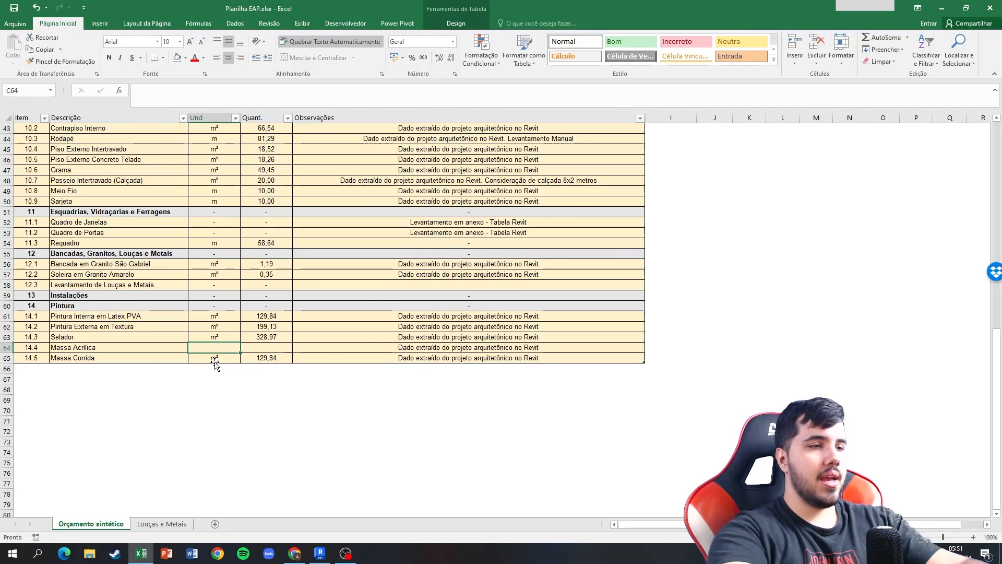
text(m²)
key(Tab)
text(0)
key(Tab)
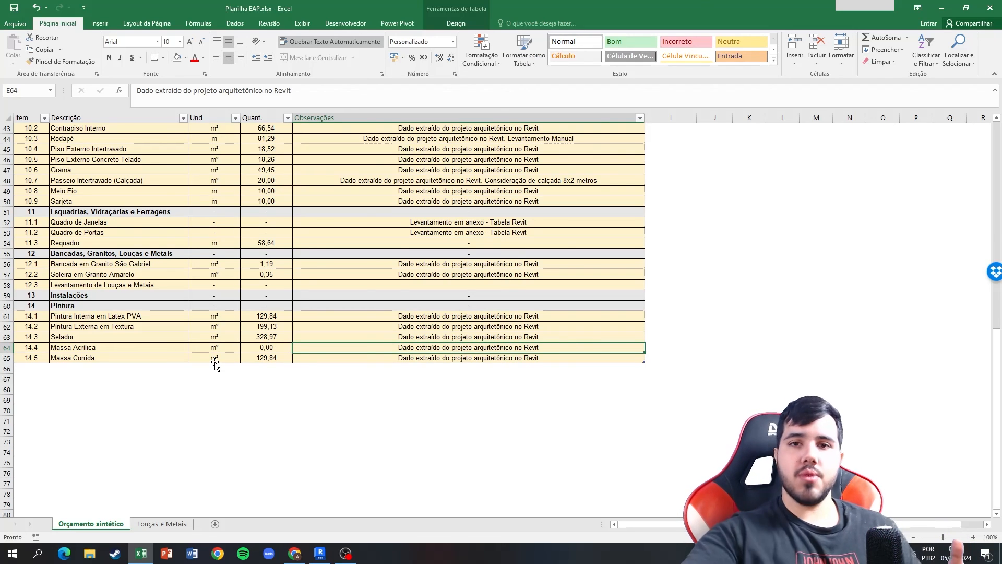
Unhide the hidden columns F to H between Observações and column I.
scroll(215, 364, up, 14)
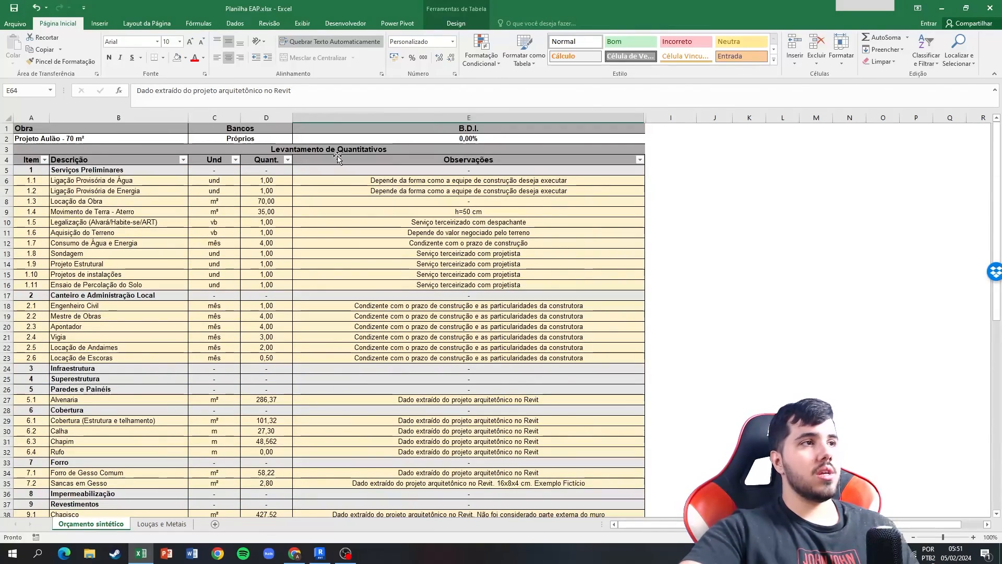
drag(665, 119, 634, 118)
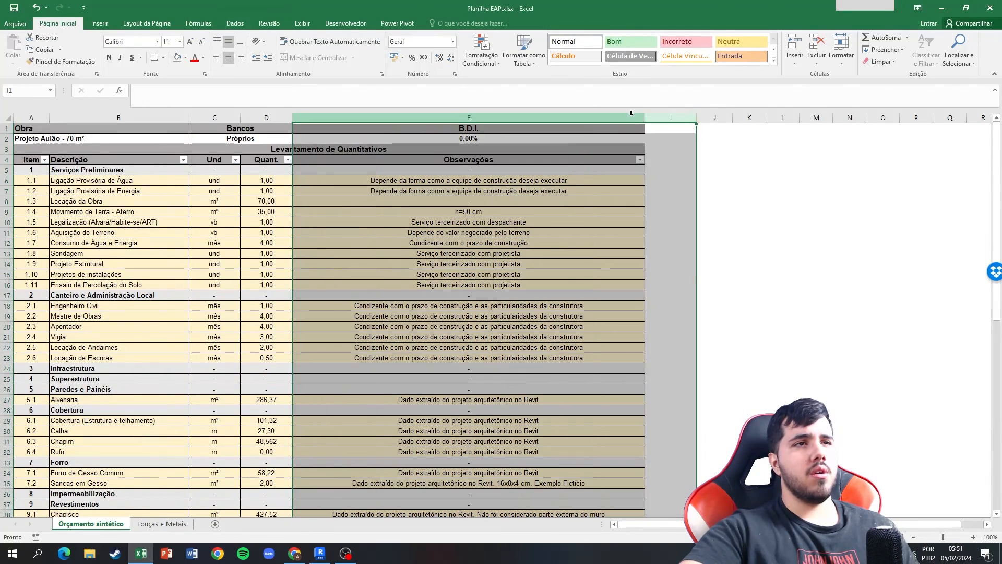
right_click(634, 119)
click(661, 265)
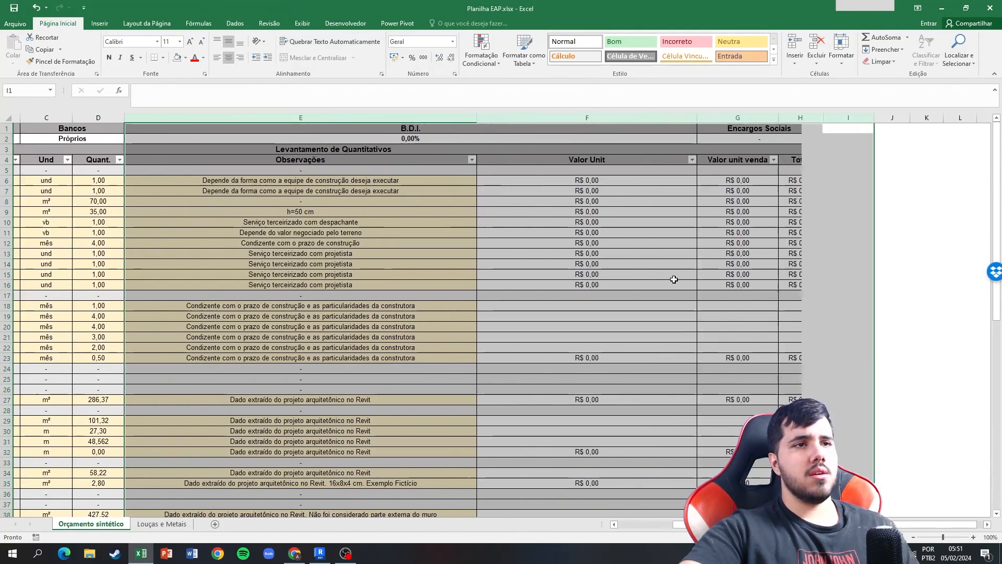
click(651, 200)
scroll(299, 323, left, 2)
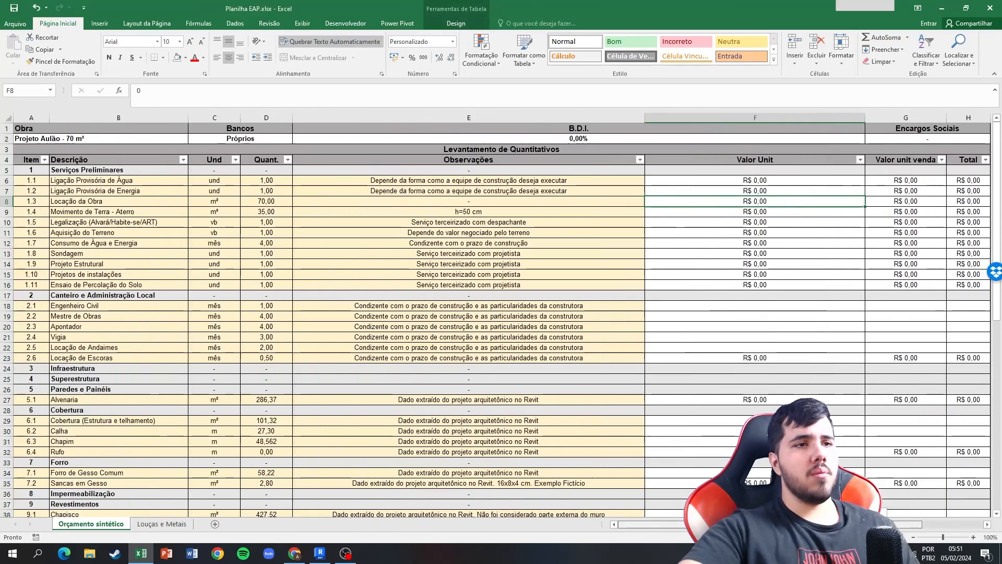
Review the whole take-off with its value columns, including the Infraestrutura, Superestrutura and Impermeabilização rows.
scroll(299, 323, down, 14)
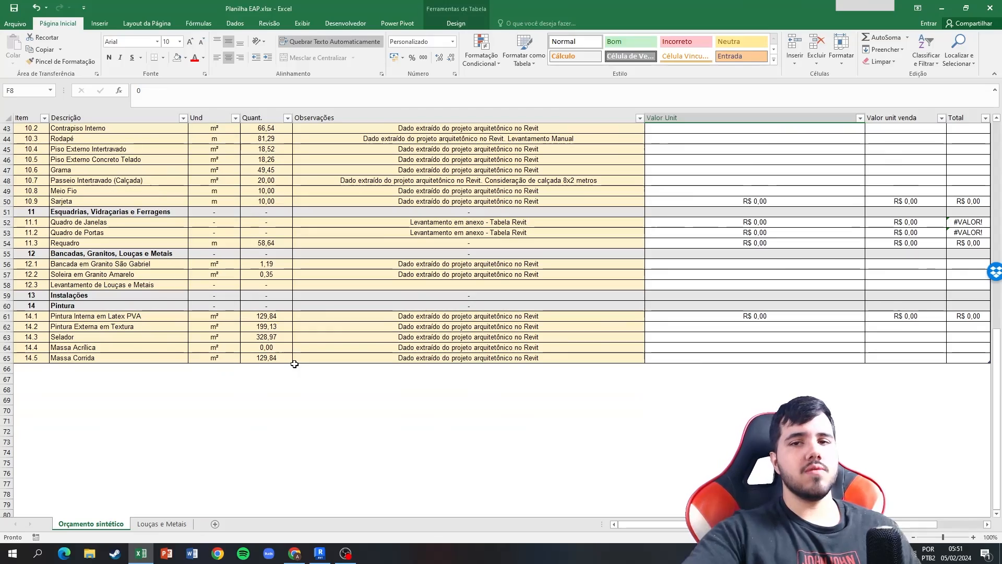
scroll(376, 302, up, 1)
scroll(377, 302, up, 14)
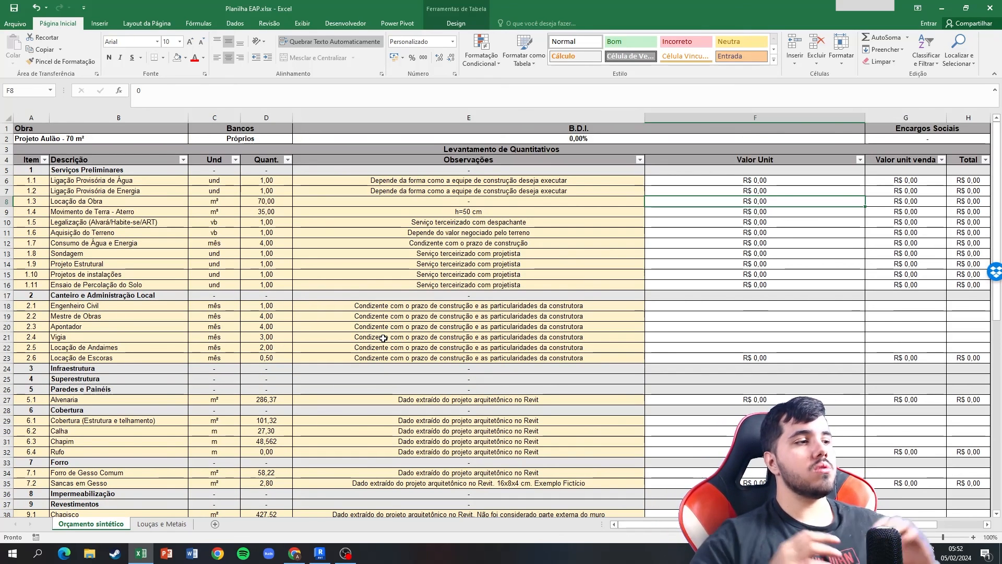
scroll(456, 357, down, 6)
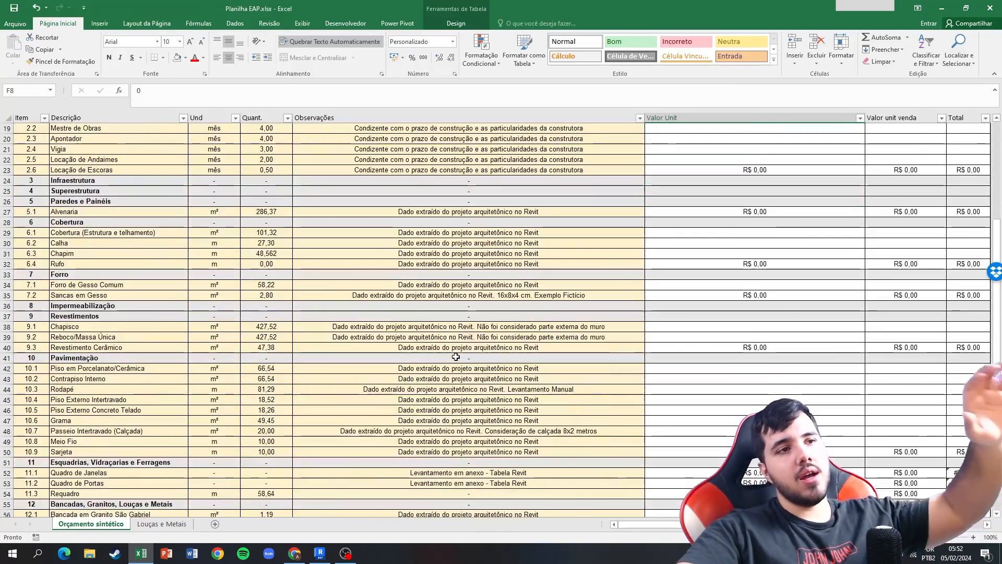
scroll(456, 357, up, 6)
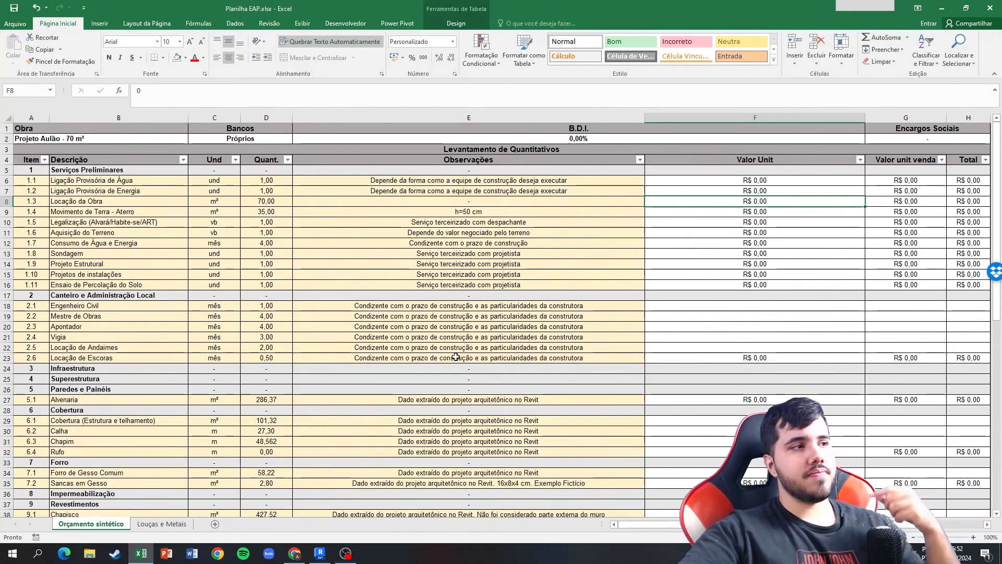
scroll(457, 356, down, 2)
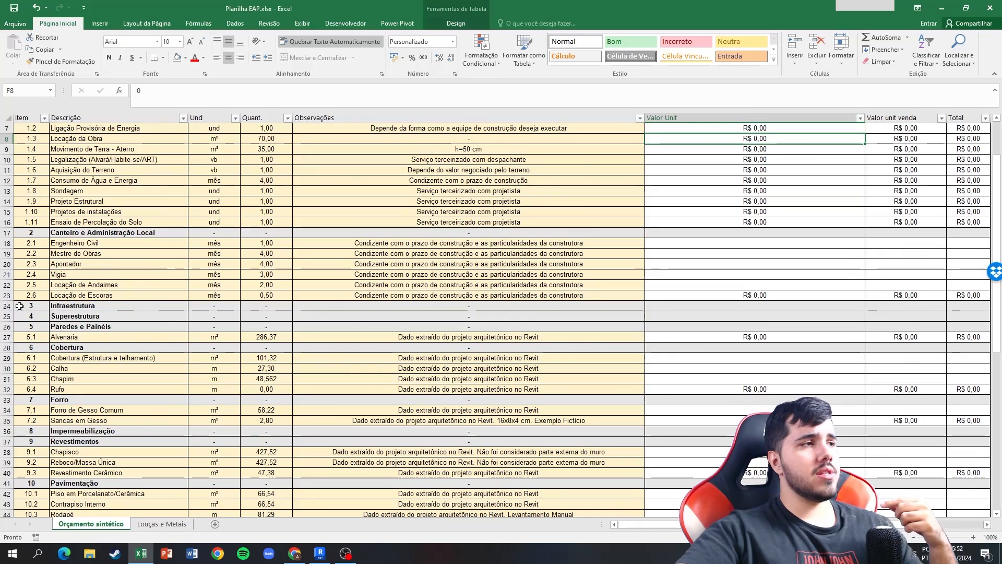
drag(16, 305, 22, 316)
click(73, 286)
scroll(70, 312, down, 8)
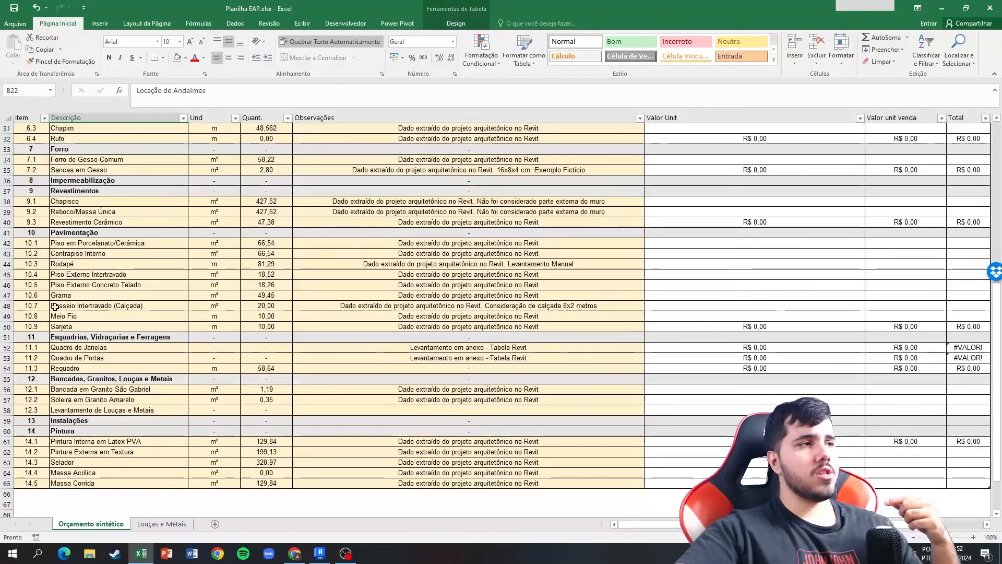
click(16, 180)
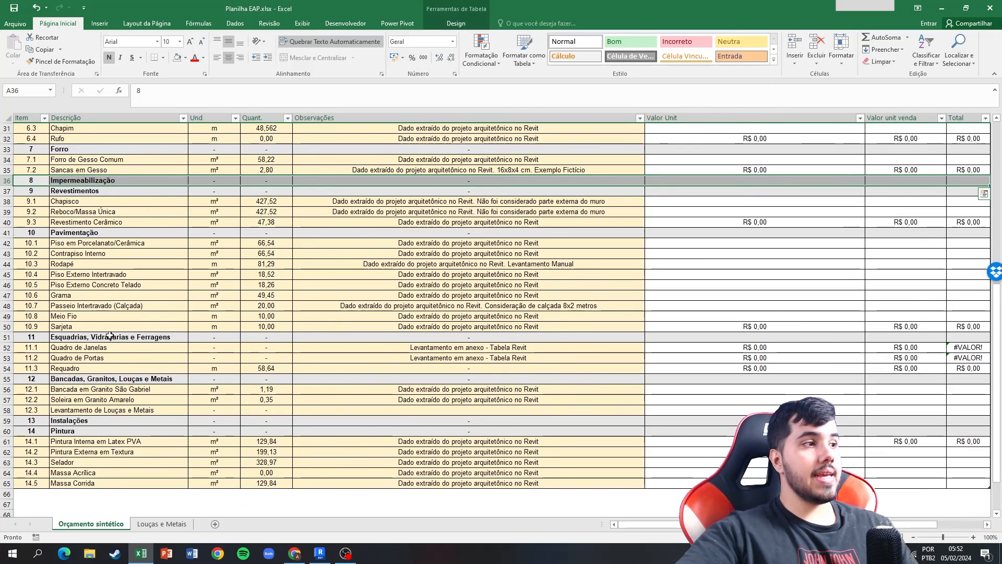
scroll(94, 399, up, 10)
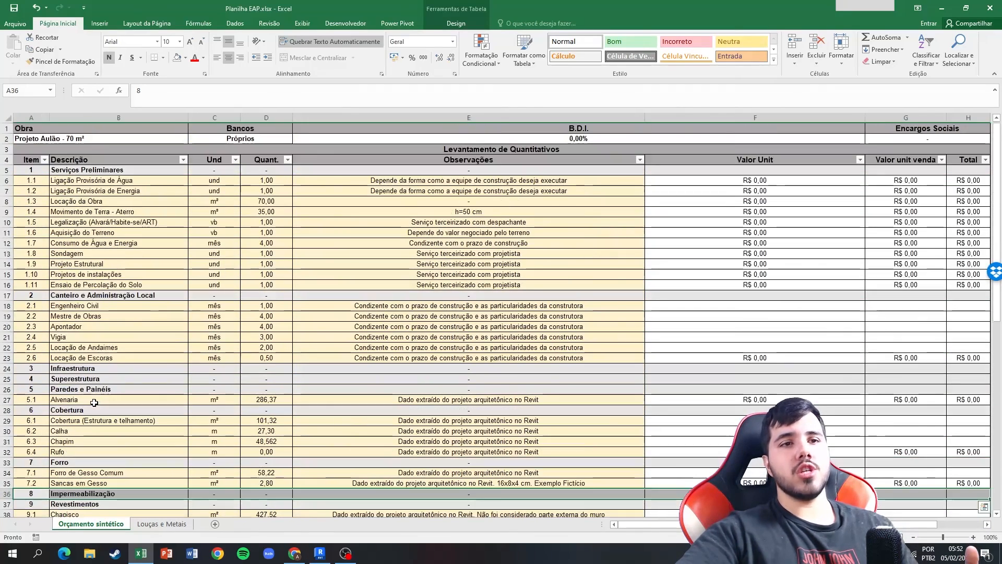